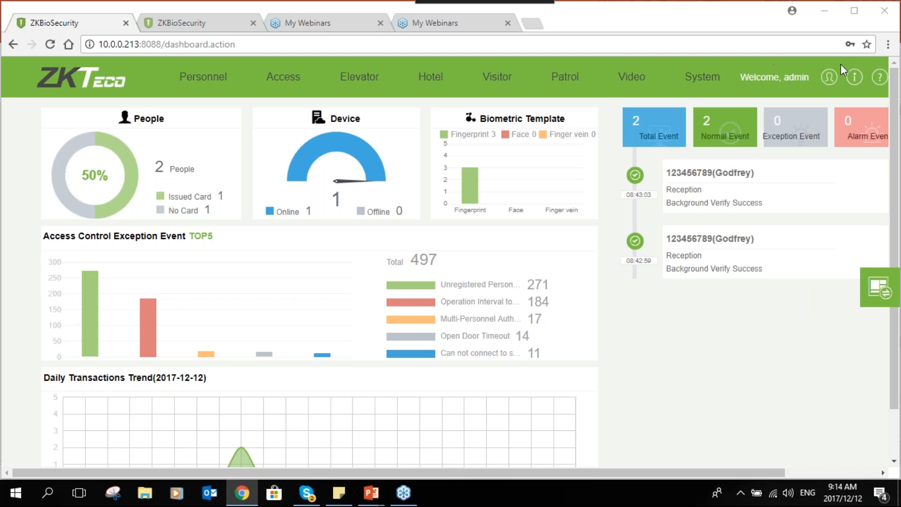
# - Open the software's user manual from the dashboard and close it after viewing its cover page
pyautogui.click(875, 78)
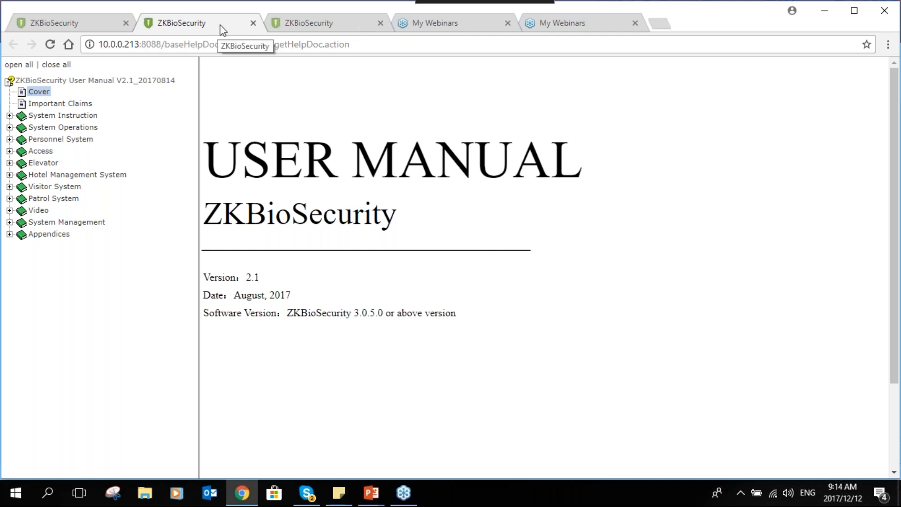
pyautogui.moveTo(359, 44); pyautogui.dragTo(287, 45)
pyautogui.moveTo(209, 41); pyautogui.dragTo(164, 44)
pyautogui.press('BackSpace')
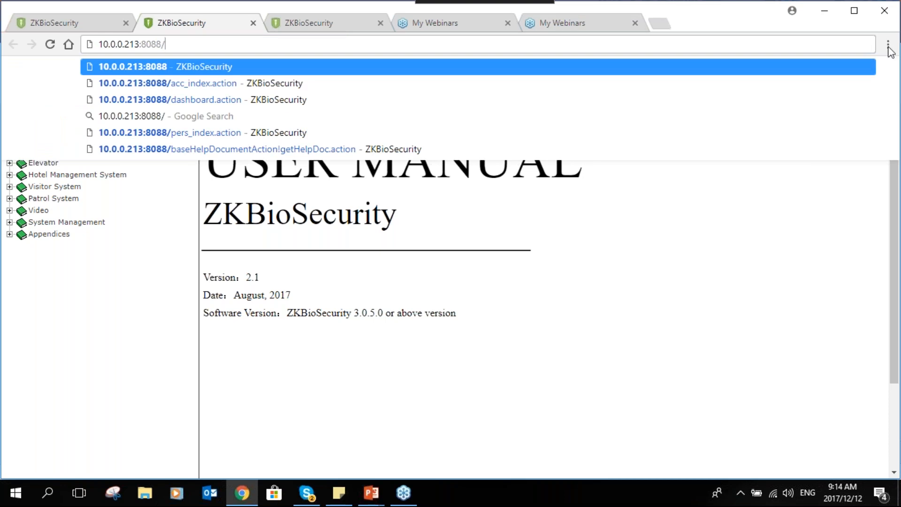
pyautogui.click(888, 47)
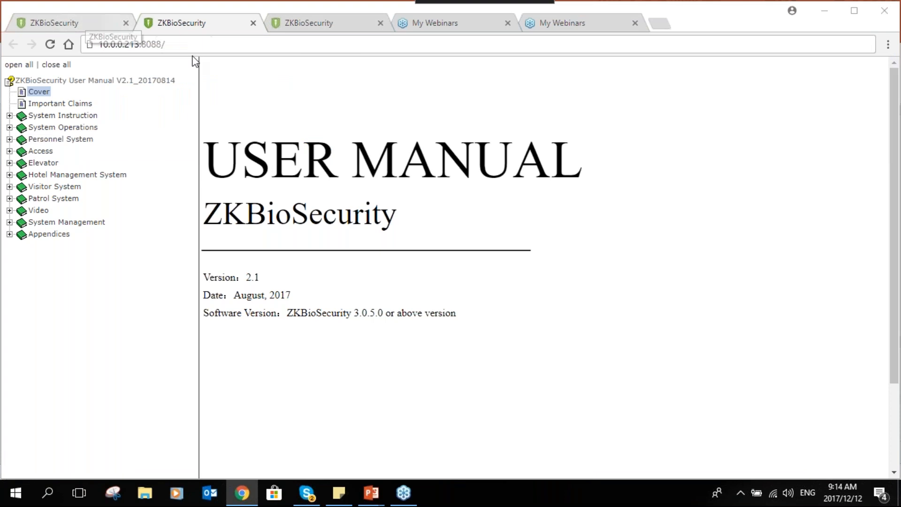
pyautogui.click(253, 22)
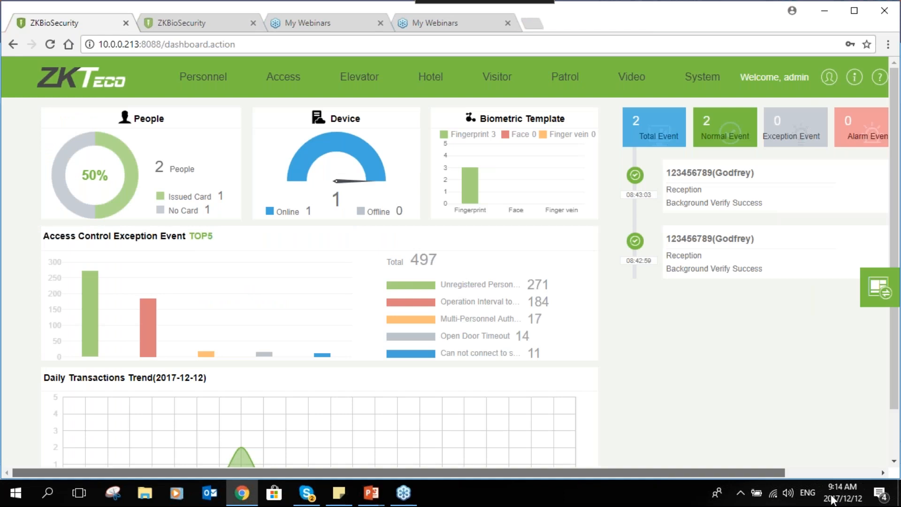
# - Log out of the system and confirm the logout
pyautogui.moveTo(653, 469); pyautogui.dragTo(859, 498)
pyautogui.click(825, 77)
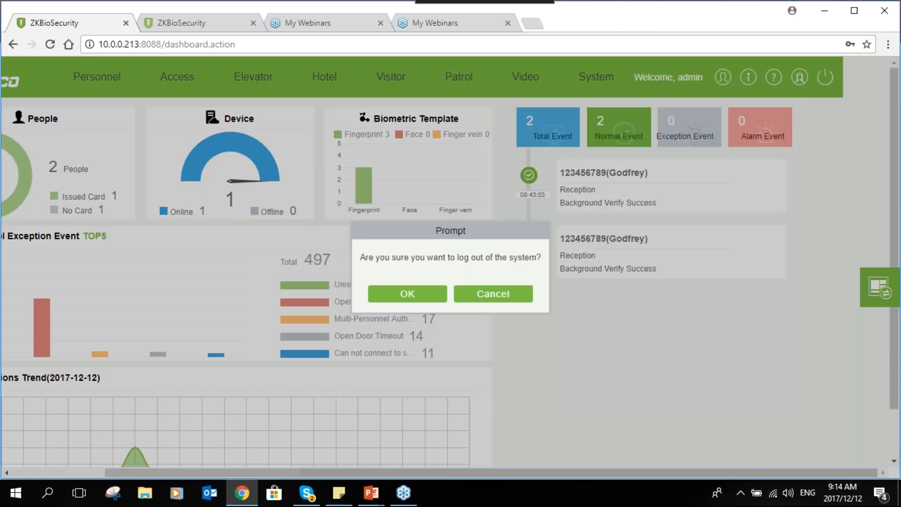
pyautogui.click(407, 294)
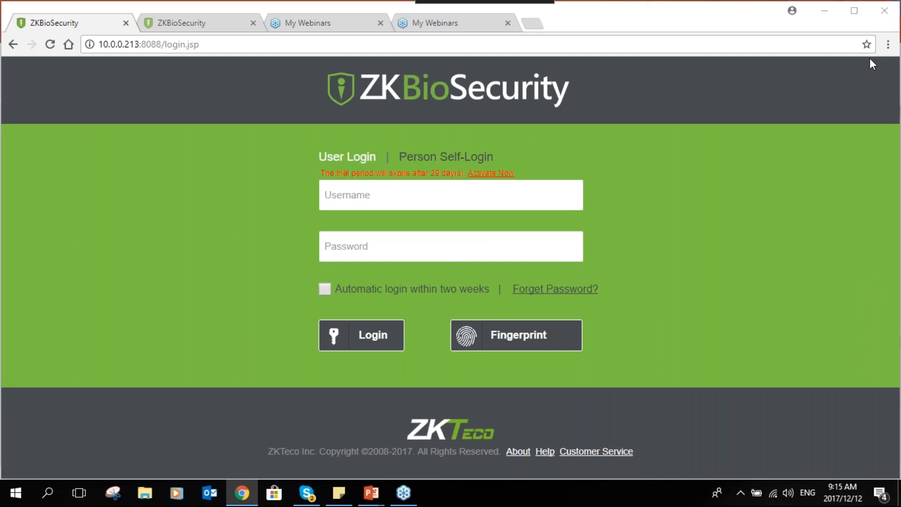
# - Log in through User Login by entering the administrator's username and the account password
pyautogui.click(414, 186)
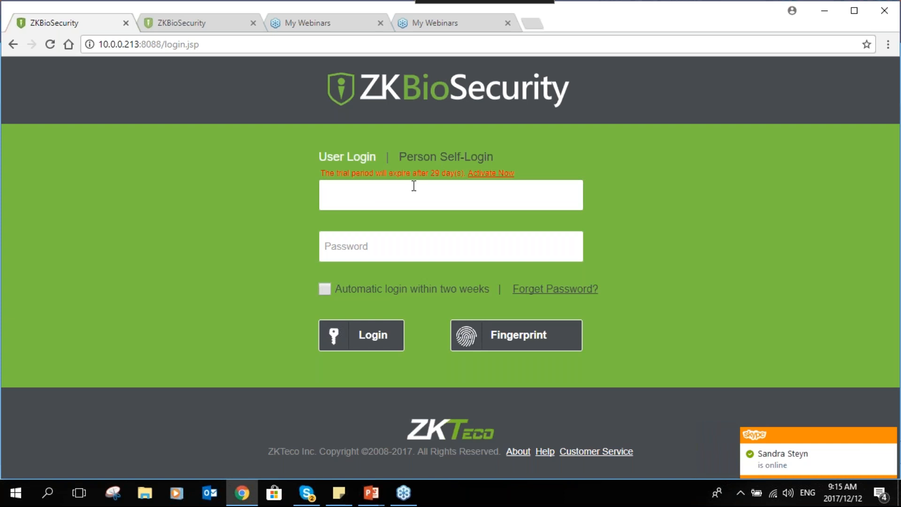
pyautogui.click(414, 186)
pyautogui.write('admin')
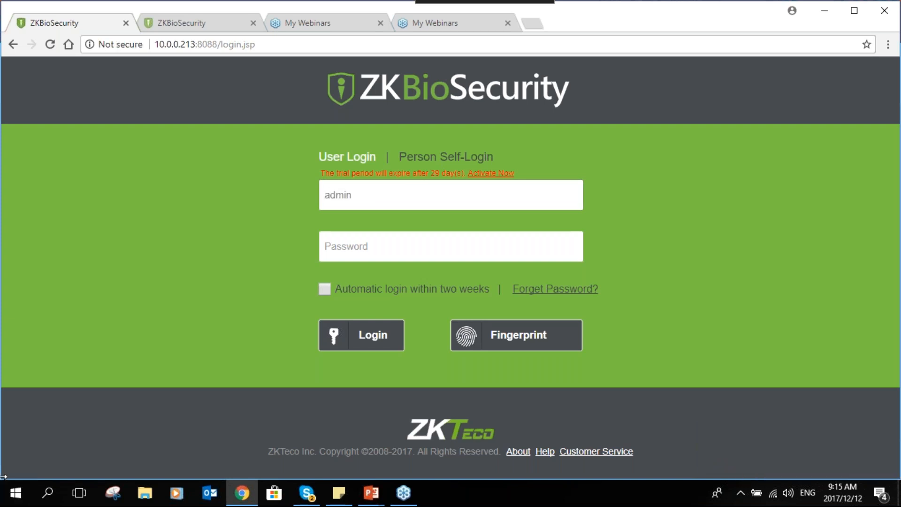
pyautogui.press('Tab')
pyautogui.write('admin')
pyautogui.press('Return')
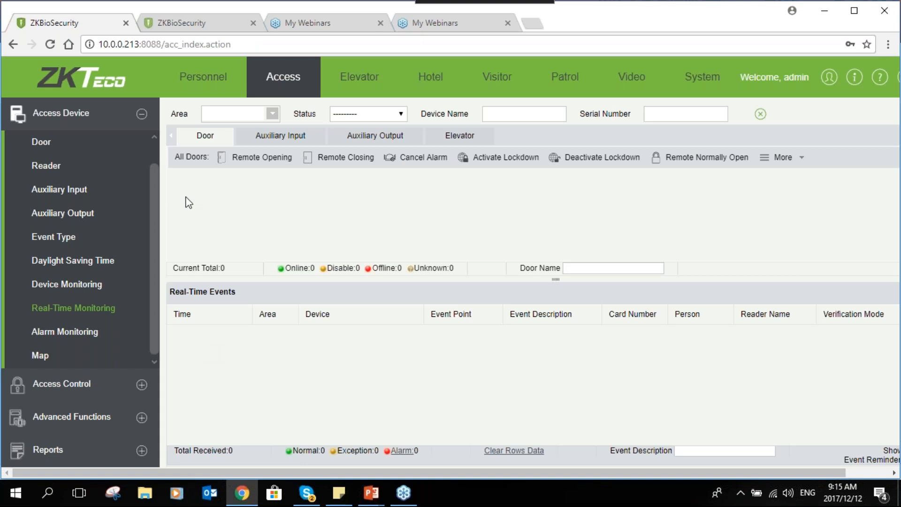
# - In the Personnel module, create department number 6 named SALES with ZKTeco as its parent department
pyautogui.click(202, 77)
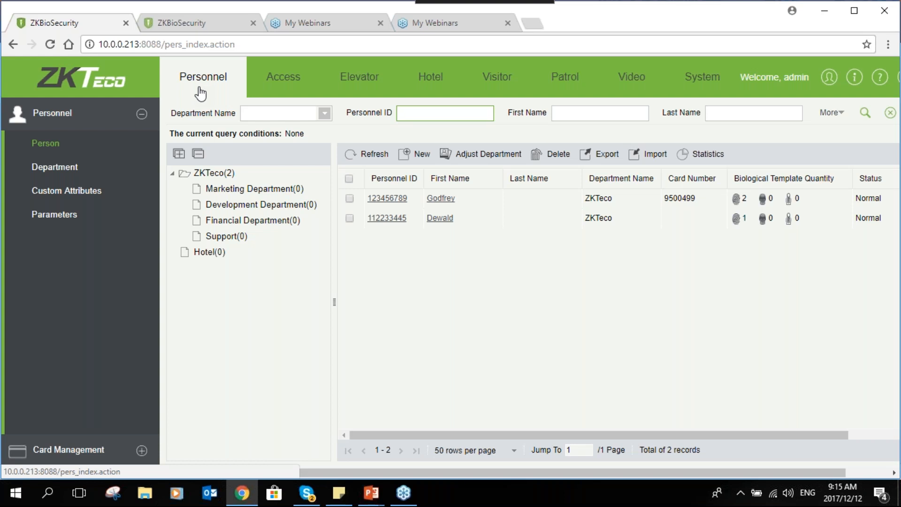
pyautogui.click(80, 175)
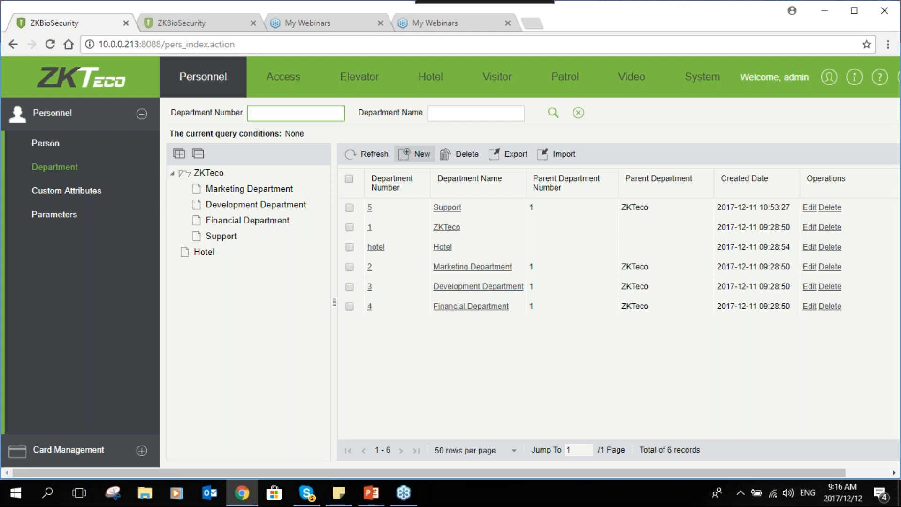
pyautogui.click(414, 153)
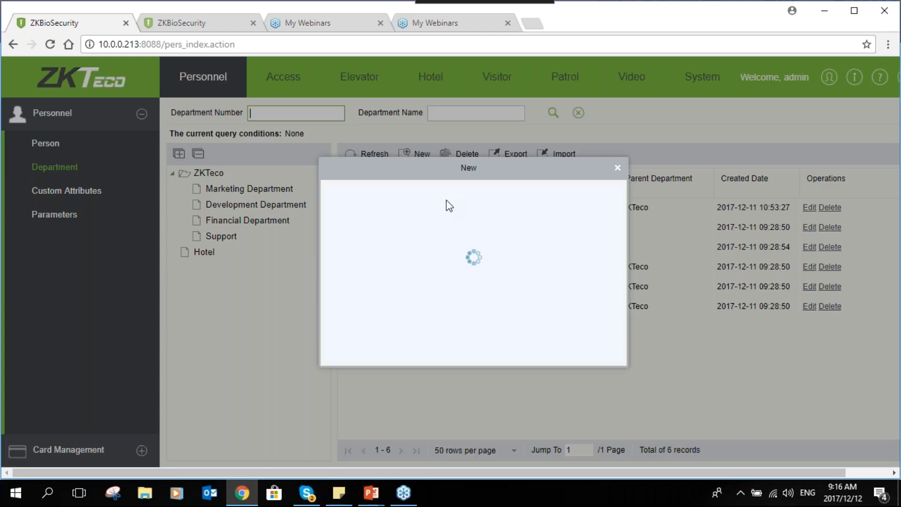
pyautogui.moveTo(417, 172); pyautogui.dragTo(540, 168)
pyautogui.click(586, 229)
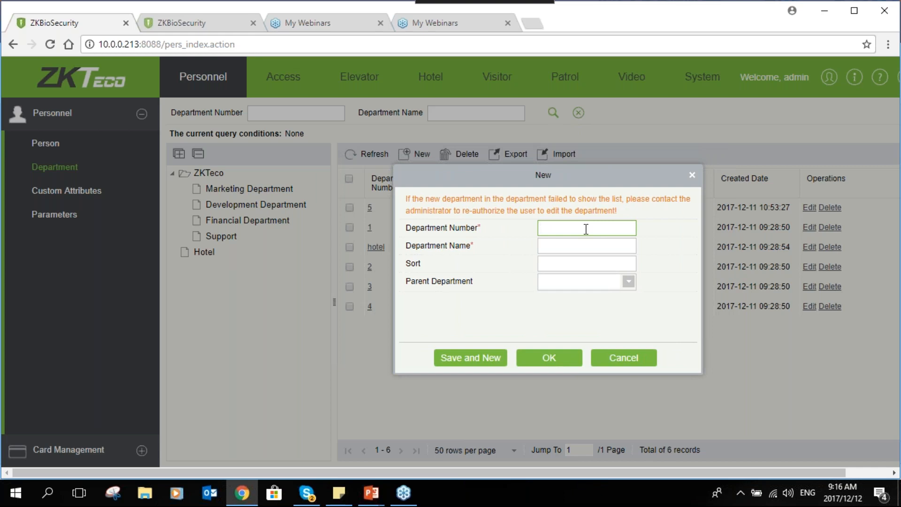
pyautogui.write('6')
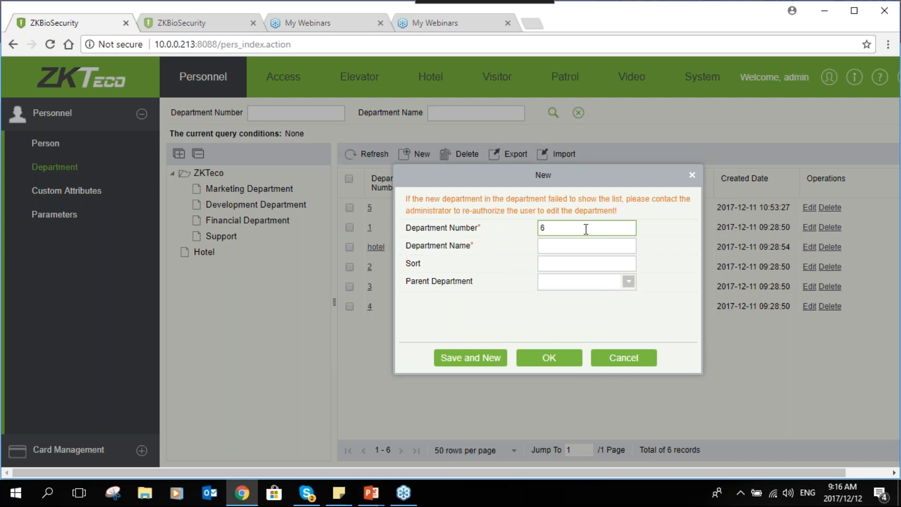
pyautogui.click(583, 250)
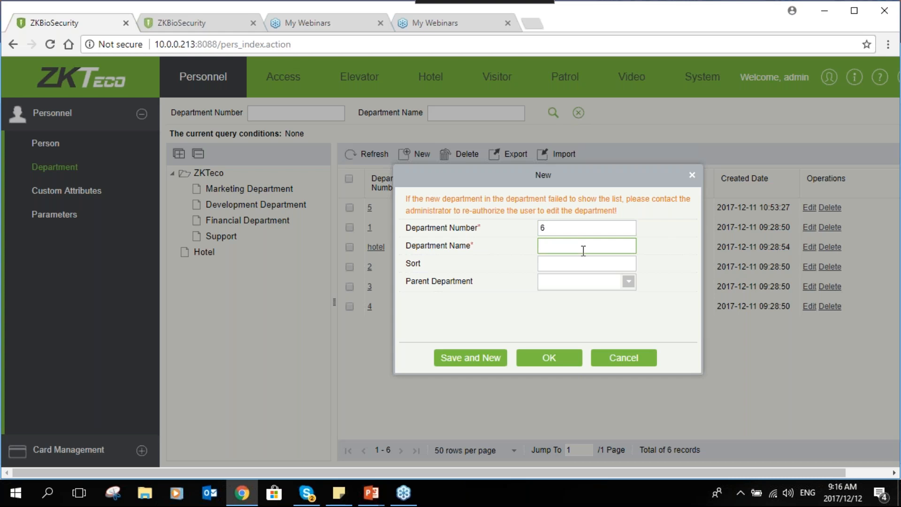
pyautogui.write('SALES')
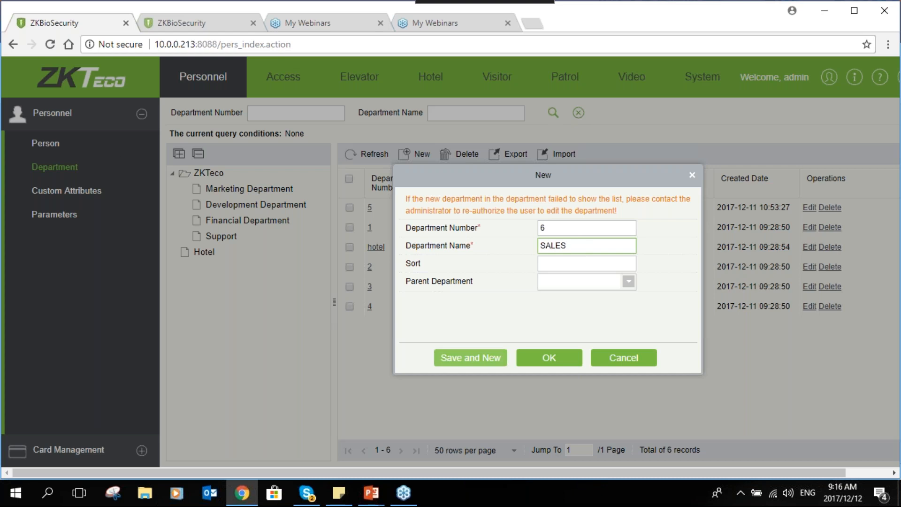
pyautogui.click(612, 282)
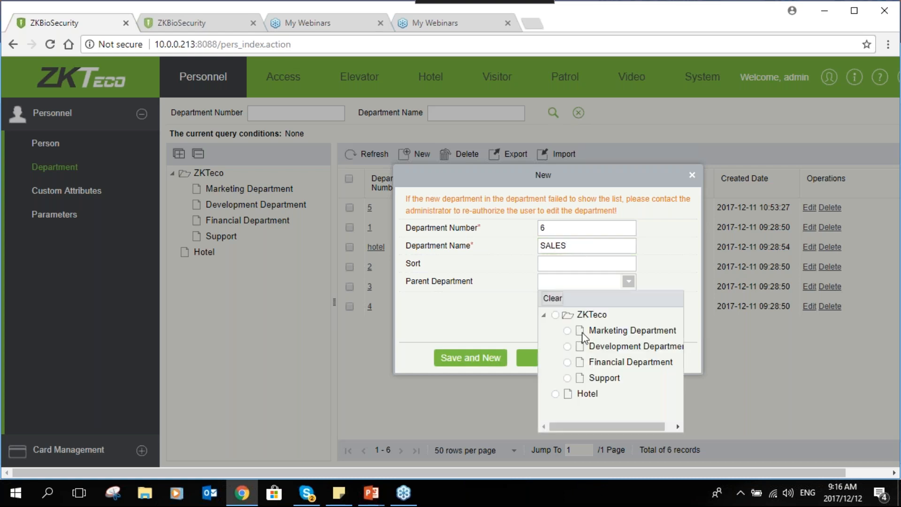
pyautogui.click(556, 315)
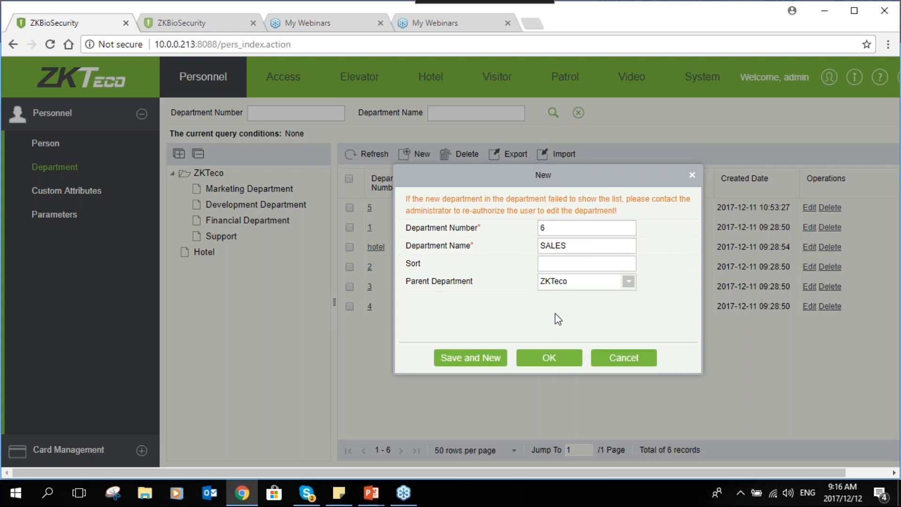
pyautogui.click(549, 357)
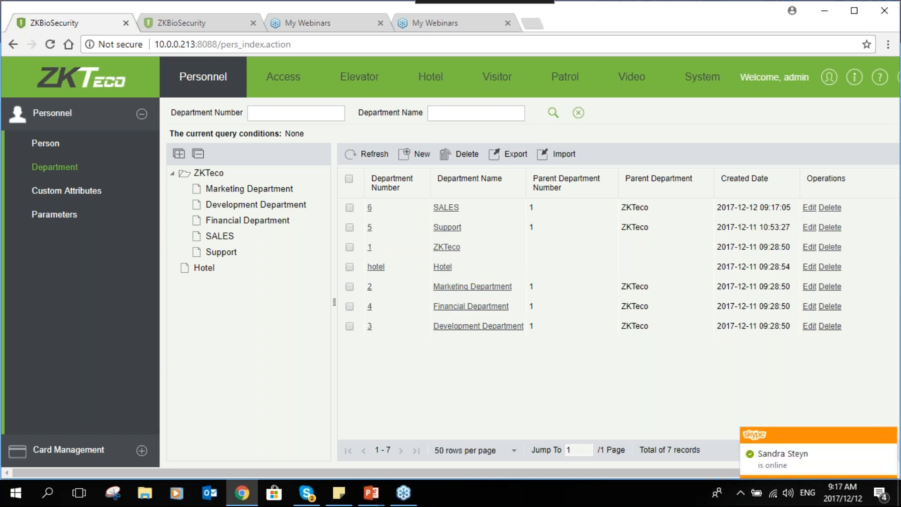
# - Delete the Hotel department from the department list and confirm the deletion
pyautogui.click(349, 207)
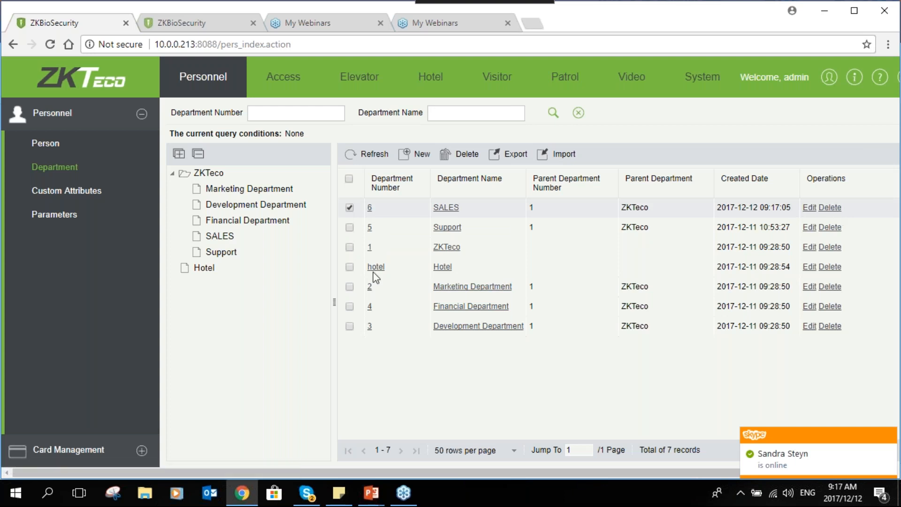
pyautogui.click(349, 266)
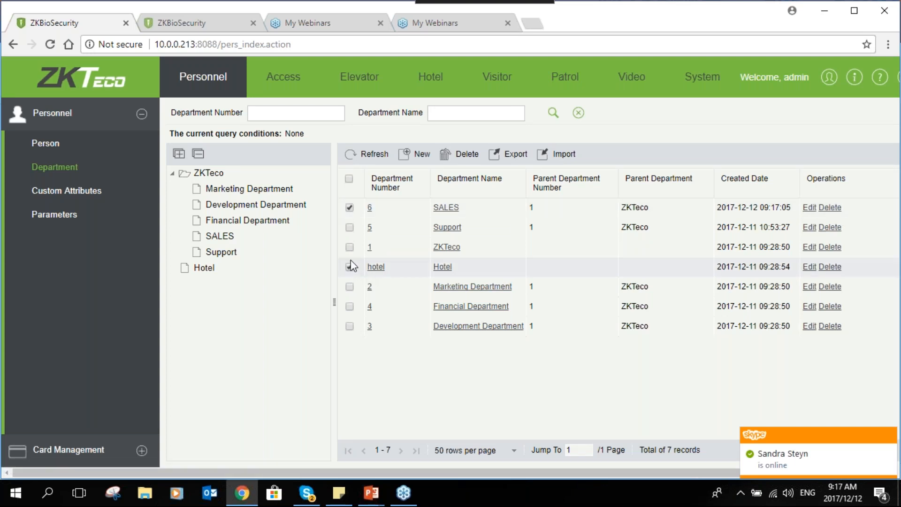
pyautogui.click(350, 208)
pyautogui.click(829, 267)
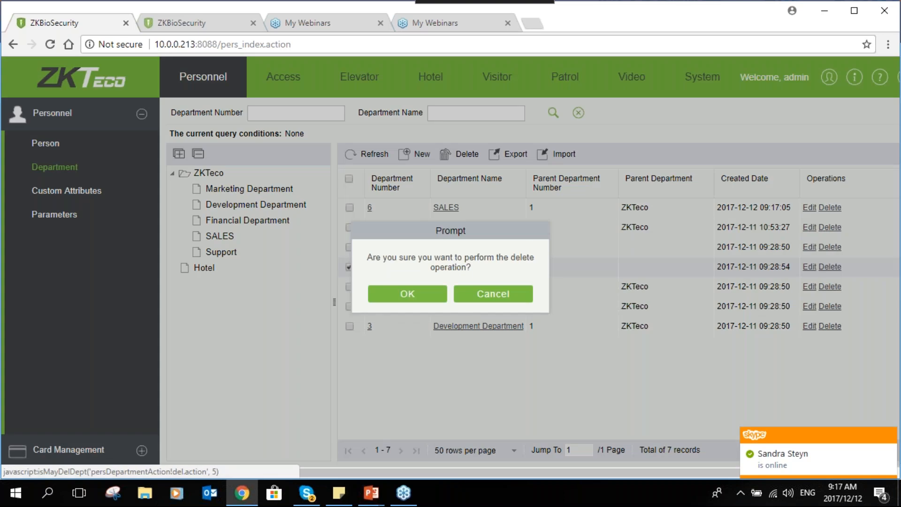
pyautogui.click(424, 298)
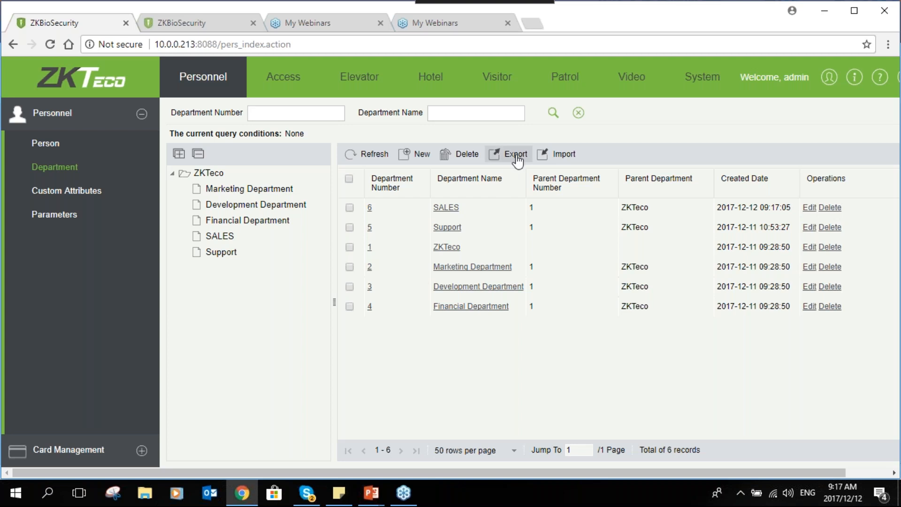
# - View the department import options and close them without importing a file
pyautogui.click(550, 157)
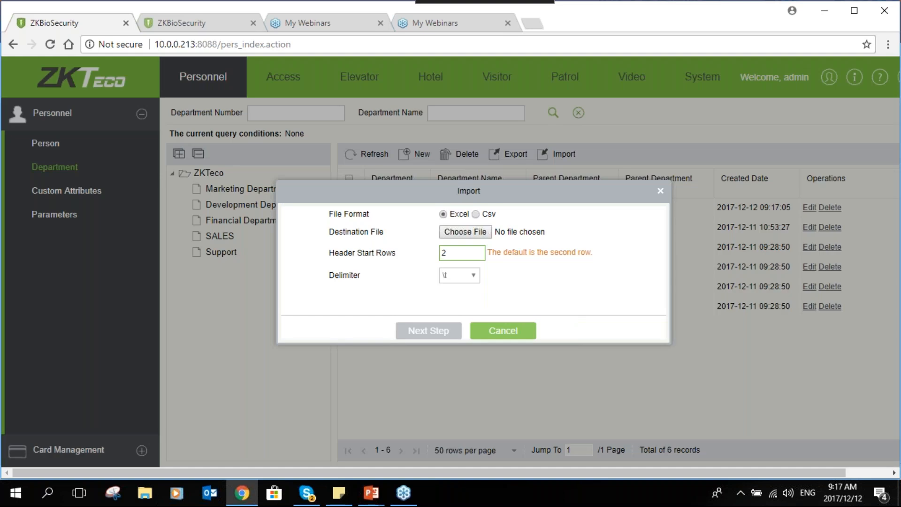
pyautogui.click(499, 327)
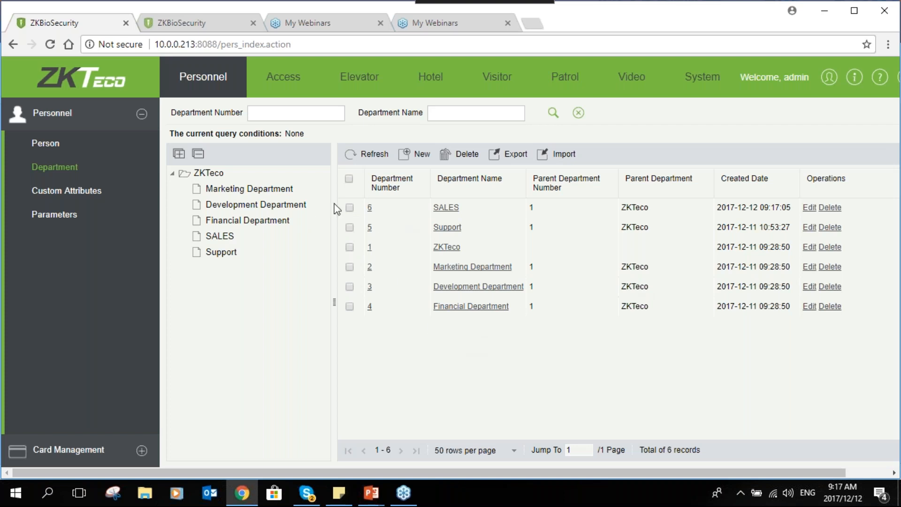
# - Start a new person record, enter the personnel ID and assign the person to the SALES department
pyautogui.click(77, 150)
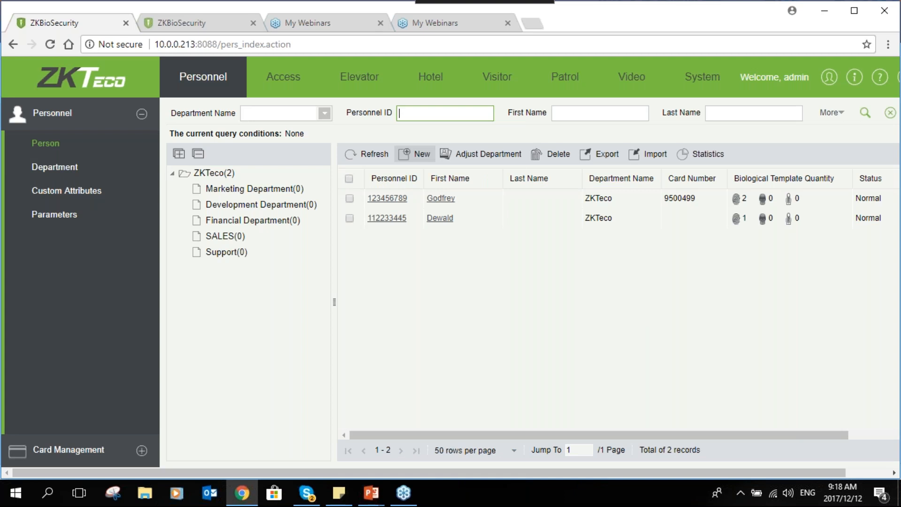
pyautogui.click(414, 154)
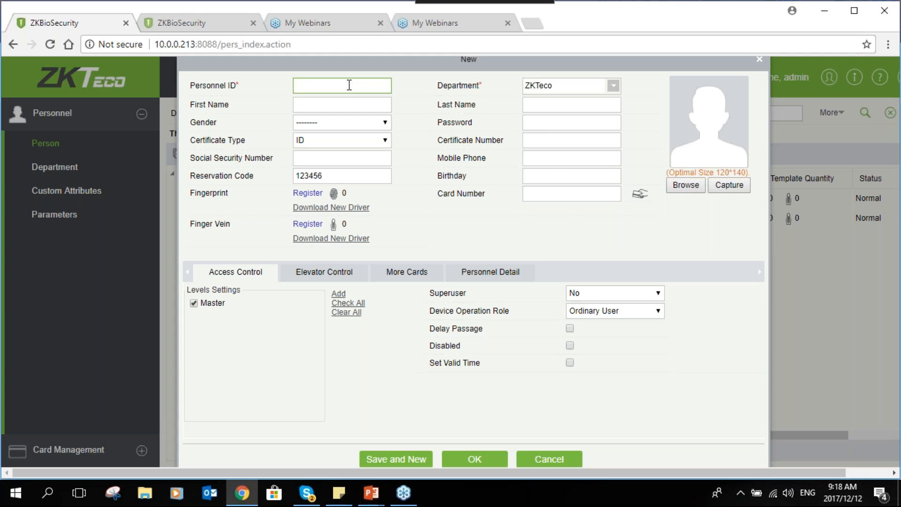
pyautogui.write('369852')
pyautogui.click(613, 86)
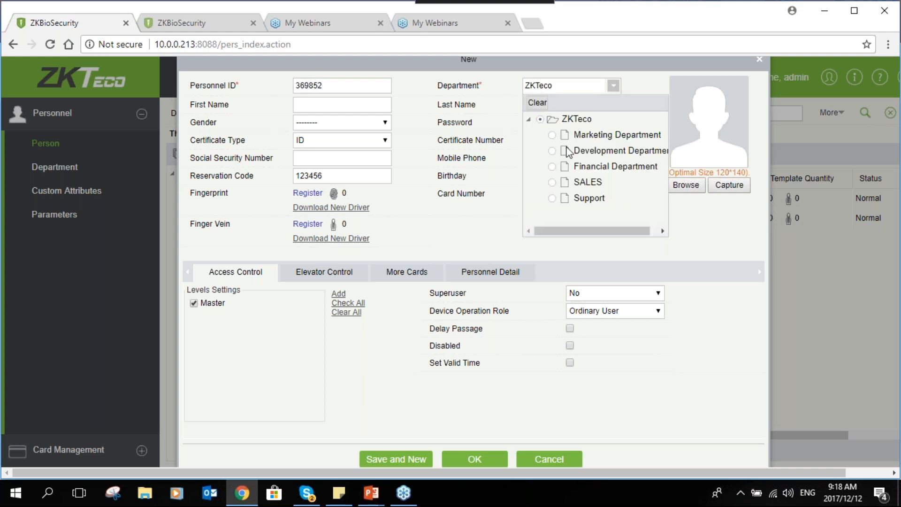
pyautogui.click(557, 184)
# - Enter the new person's first name and set the gender to Male
pyautogui.click(357, 104)
pyautogui.write('Clover')
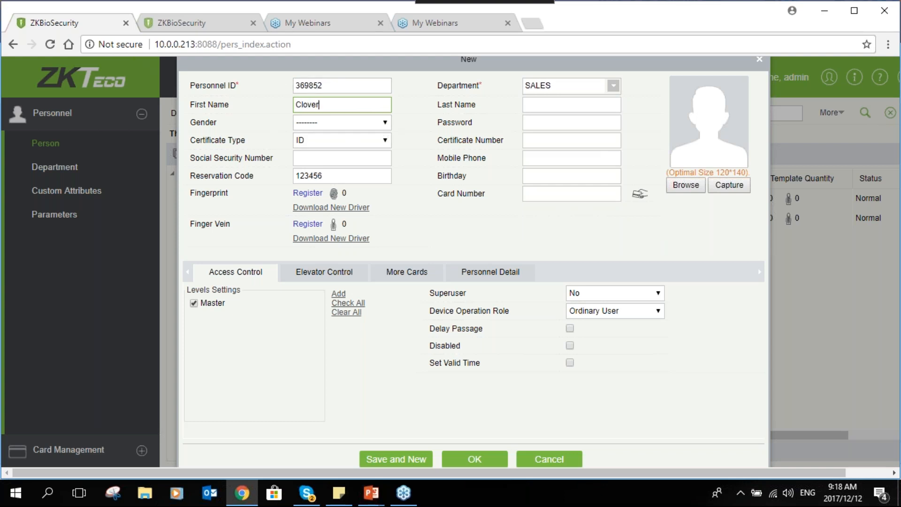
pyautogui.press('Tab')
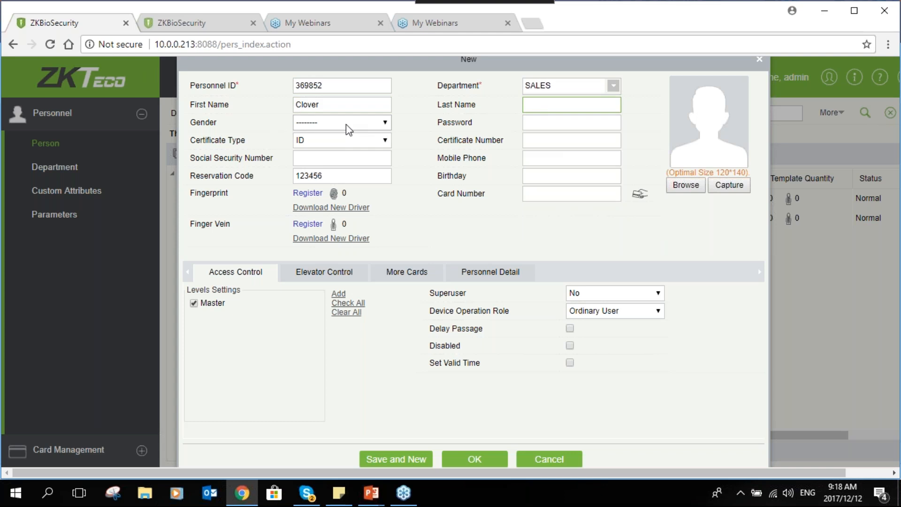
pyautogui.click(346, 124)
pyautogui.click(329, 143)
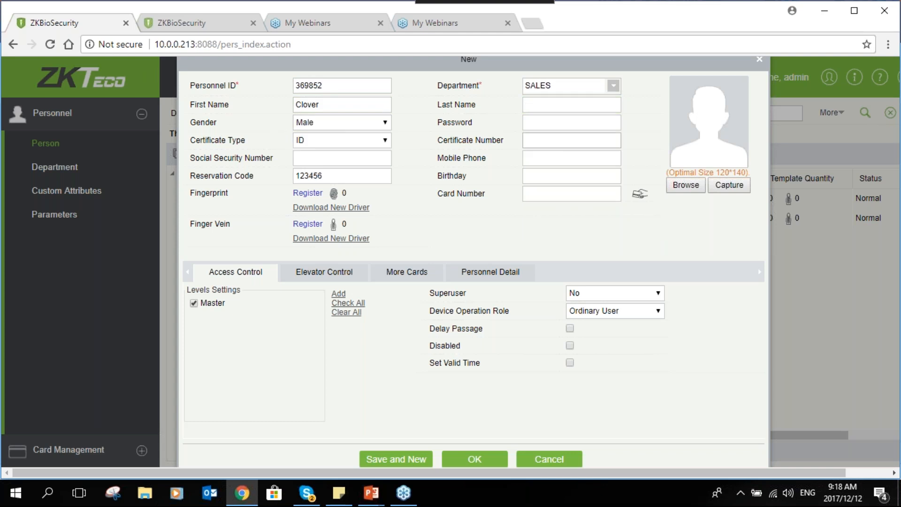
# - Enter a password in the new person's record
pyautogui.click(568, 124)
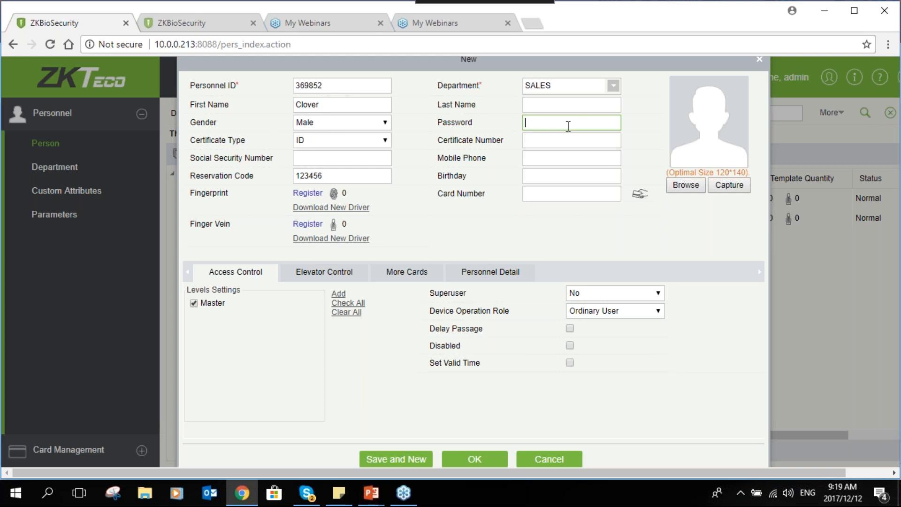
pyautogui.write('123456')
pyautogui.click(328, 158)
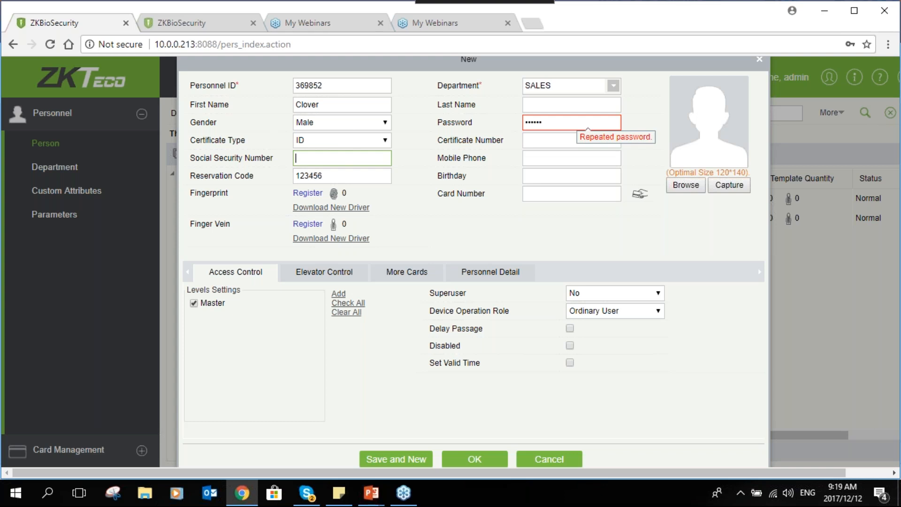
# - Replace the last characters of the new person's password with a different ending
pyautogui.click(560, 123)
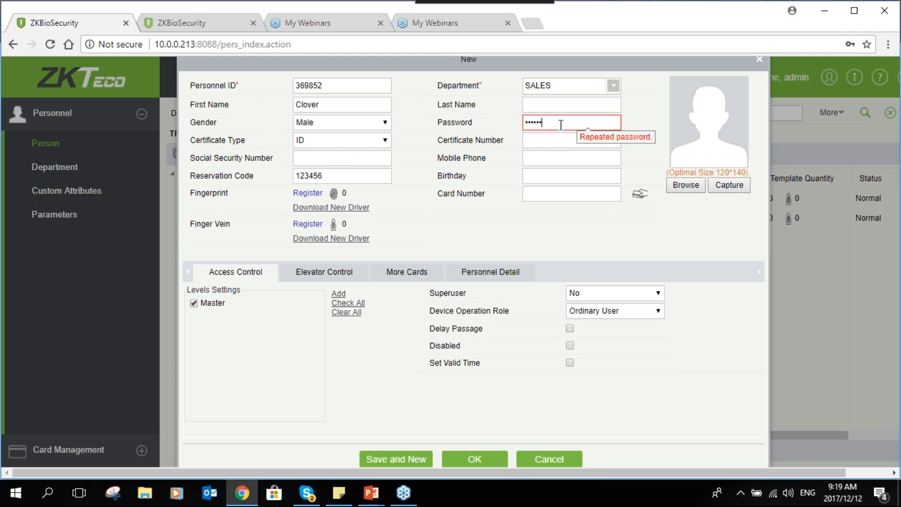
pyautogui.press('BackSpace')
pyautogui.press('BackSpace')
pyautogui.write('•••')
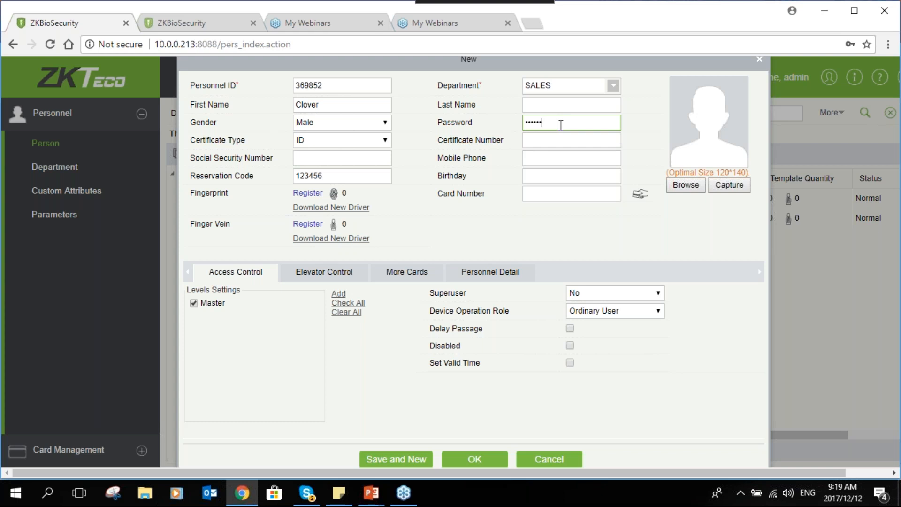
# - Register the new person's left ring finger as a fingerprint and the right little finger as a duress fingerprint
pyautogui.click(554, 152)
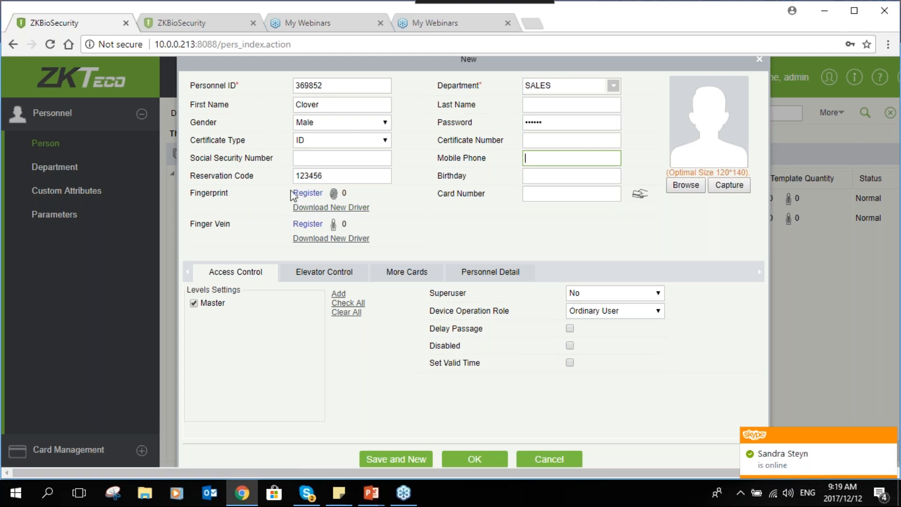
pyautogui.click(305, 195)
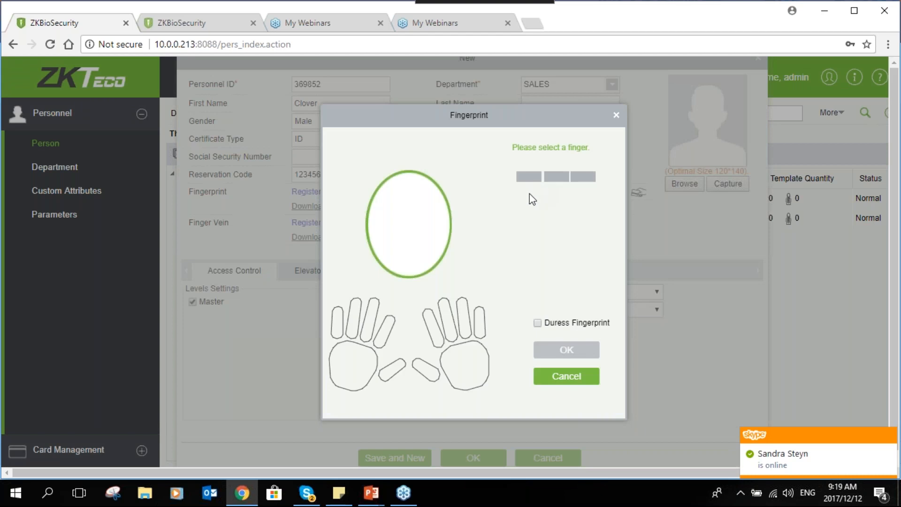
pyautogui.click(355, 317)
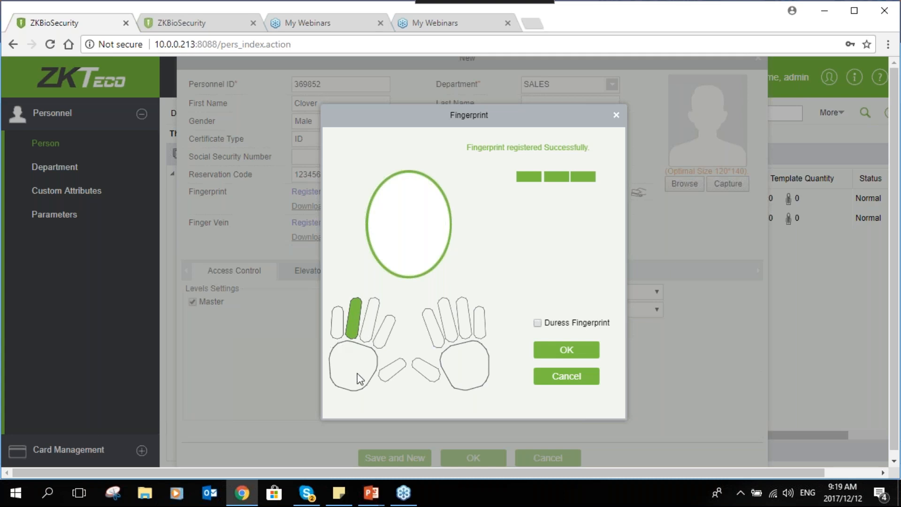
pyautogui.click(537, 323)
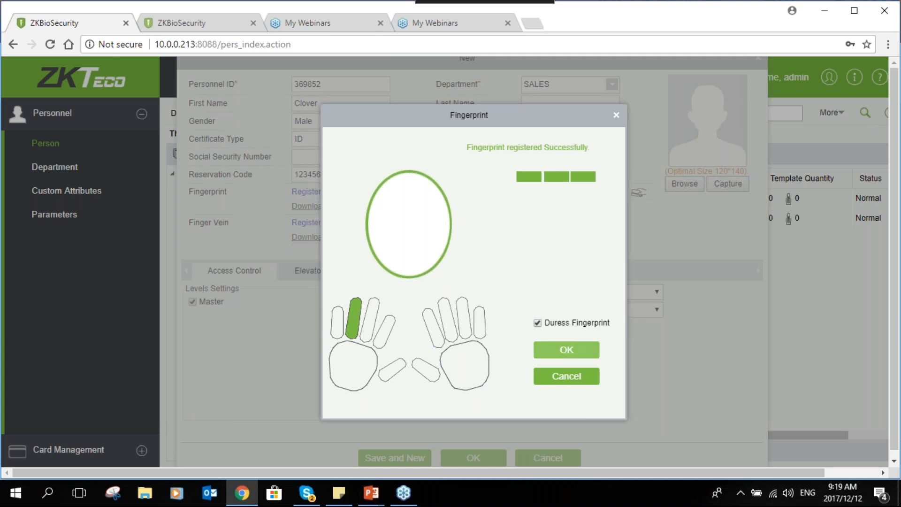
pyautogui.click(479, 322)
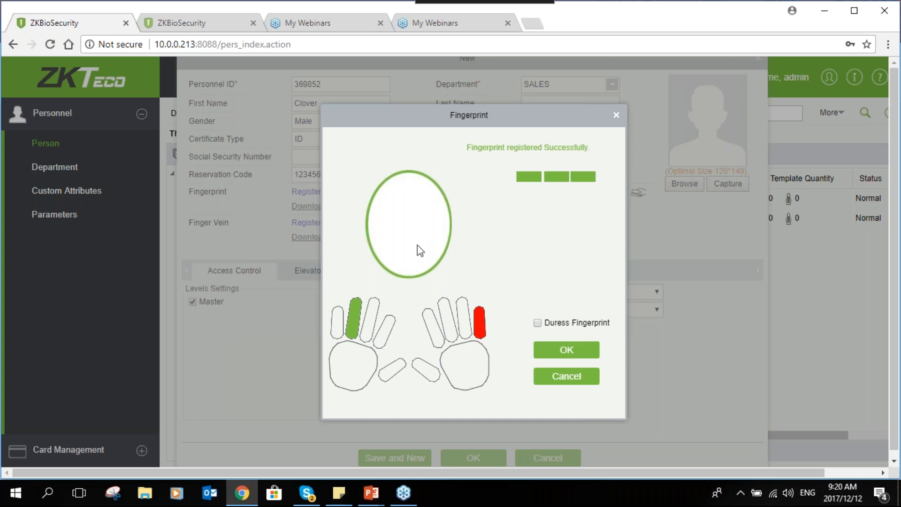
pyautogui.click(547, 353)
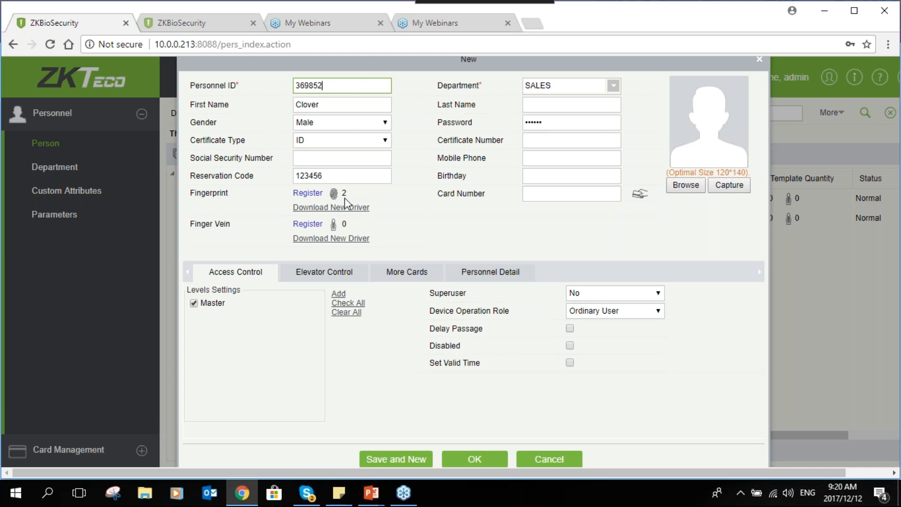
# - View the finger vein registration window for the new person and close it without registering anything
pyautogui.click(571, 193)
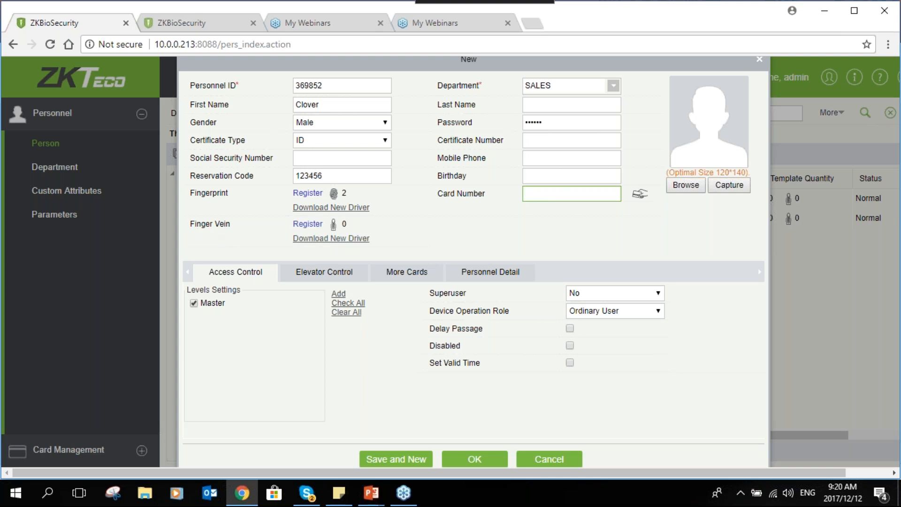
pyautogui.click(321, 224)
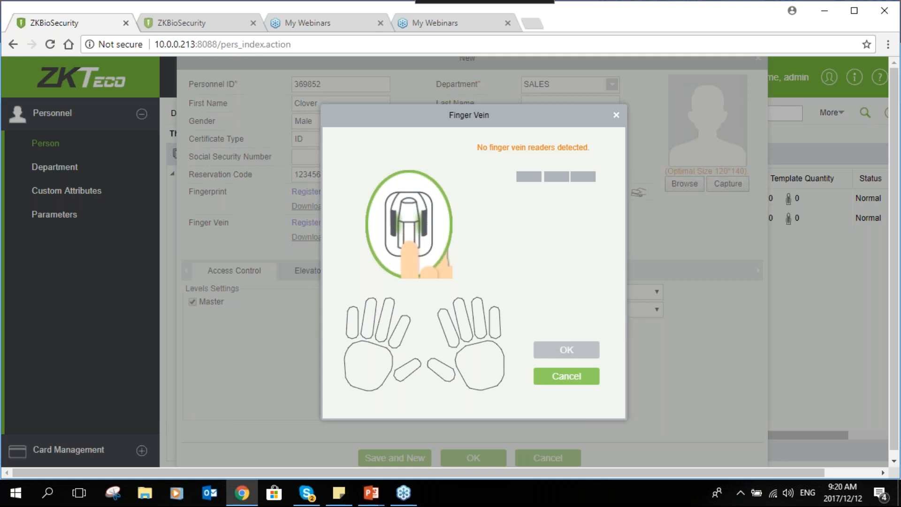
pyautogui.click(567, 376)
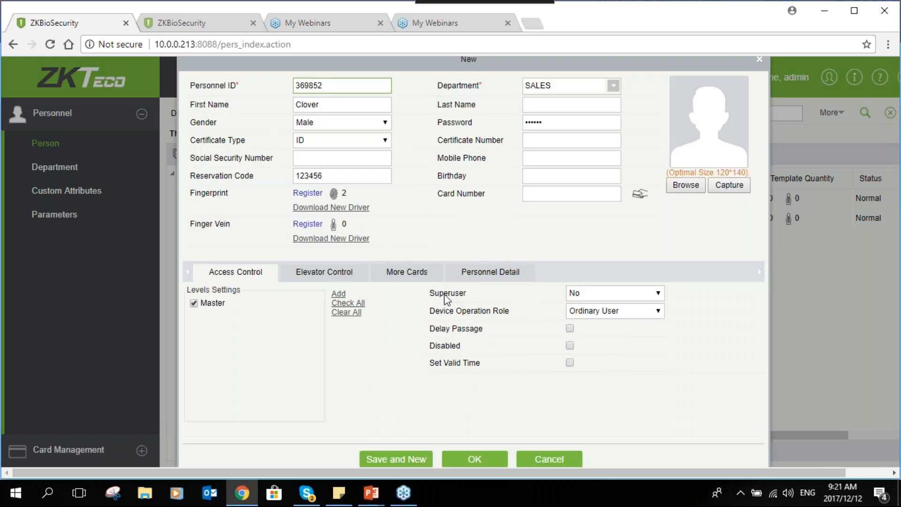
# - Try setting the new person's Superuser option to Yes and return it to No
pyautogui.click(594, 296)
pyautogui.click(593, 306)
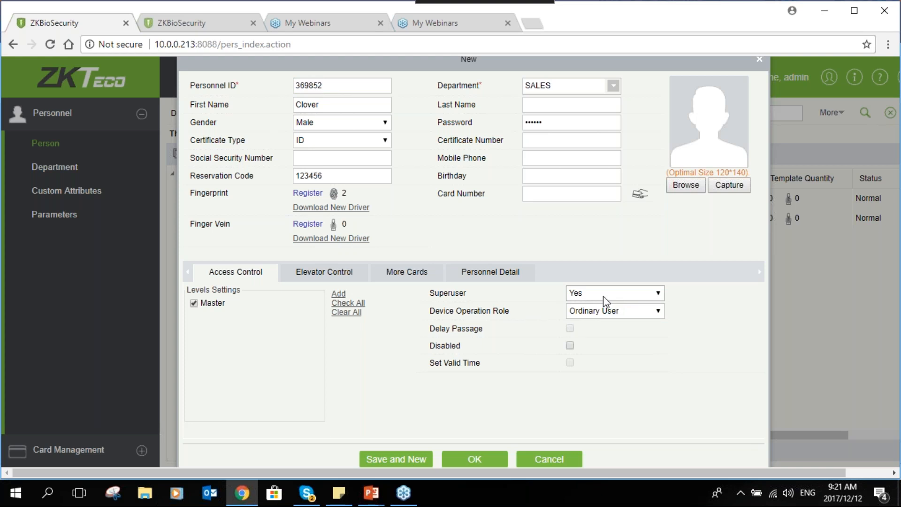
pyautogui.click(603, 295)
pyautogui.click(587, 313)
# - Set the new person's Device Operation Role to Administrator
pyautogui.click(582, 312)
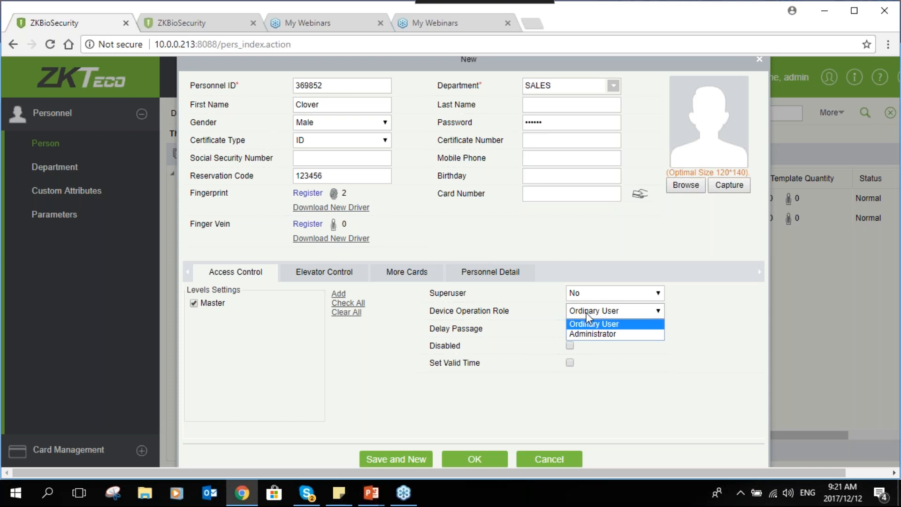
pyautogui.click(595, 334)
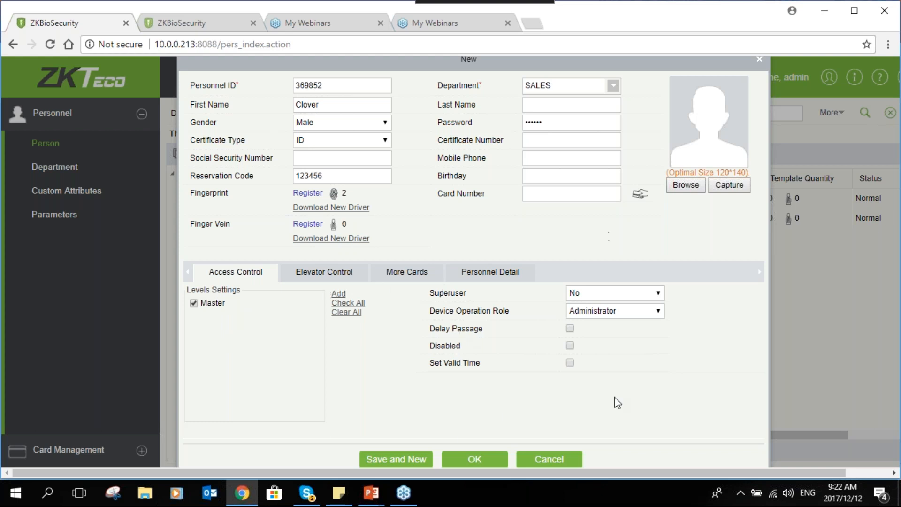
# - Look over the personnel details, and try adding an extra secondary card field and removing it again
pyautogui.click(484, 281)
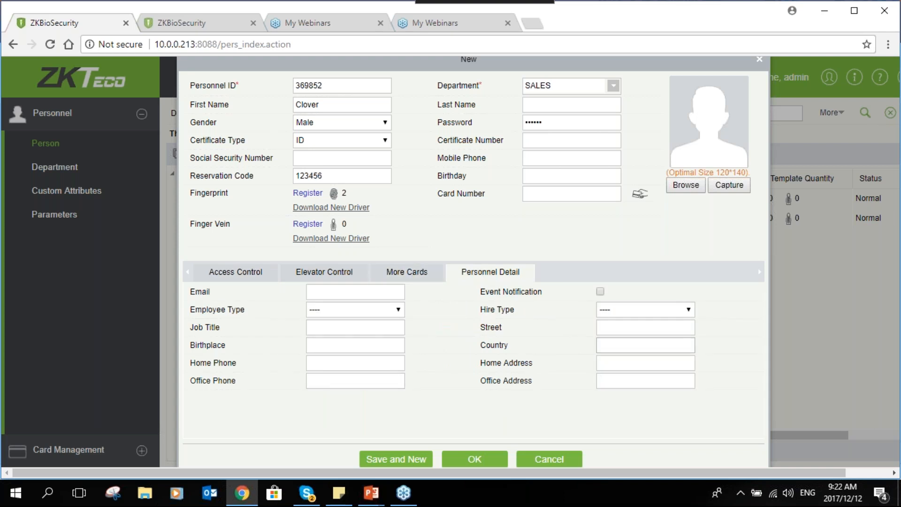
pyautogui.click(391, 277)
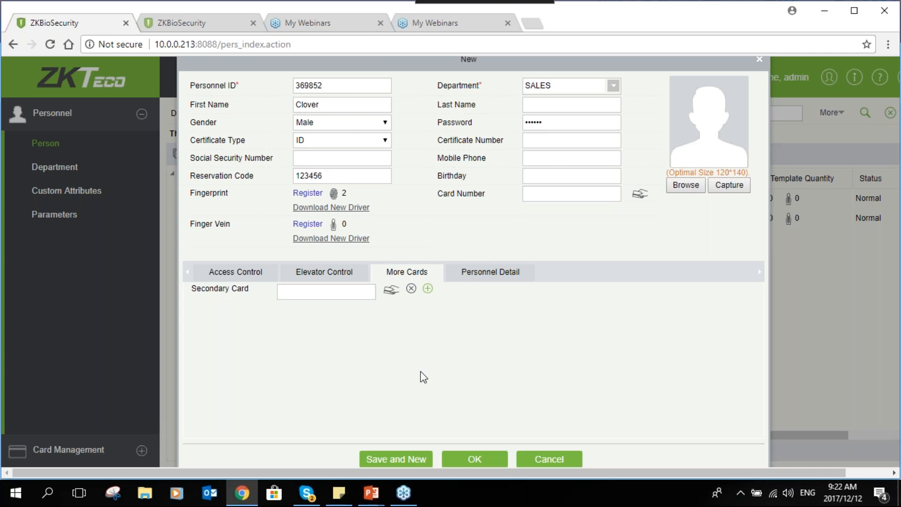
pyautogui.click(314, 296)
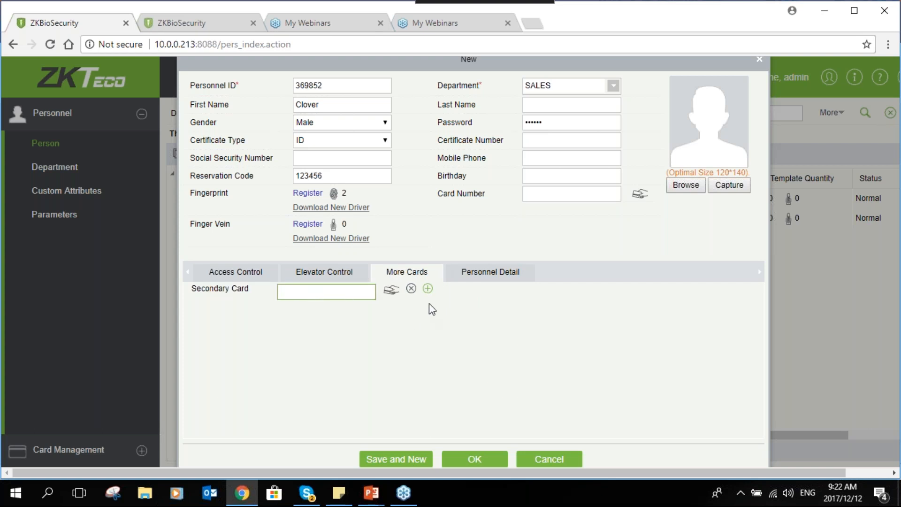
pyautogui.click(428, 290)
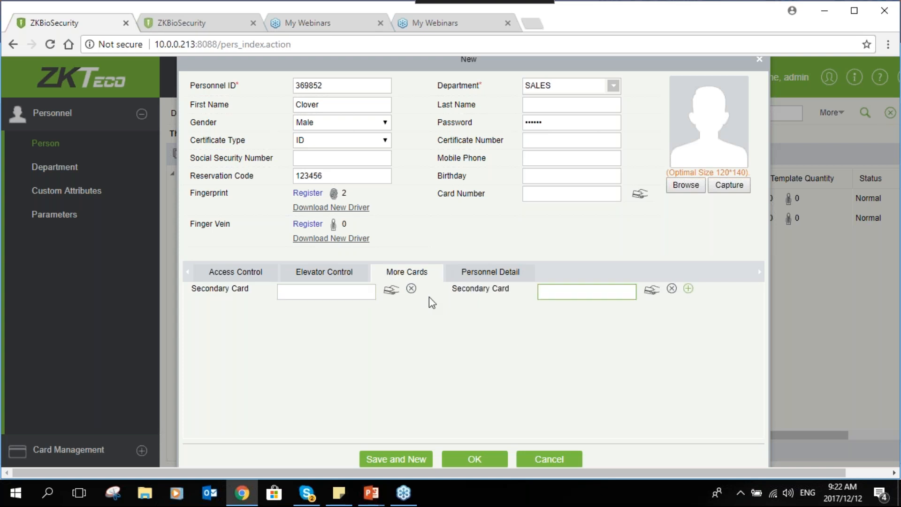
pyautogui.click(412, 289)
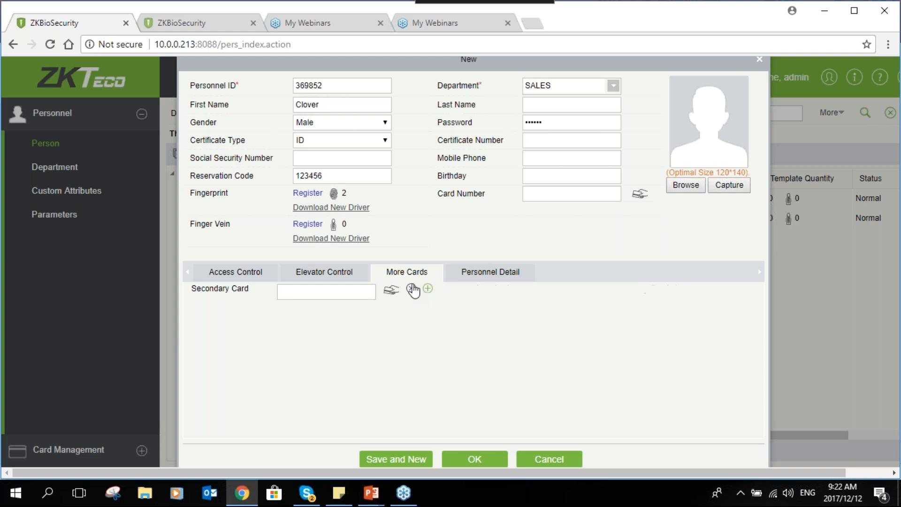
pyautogui.click(427, 289)
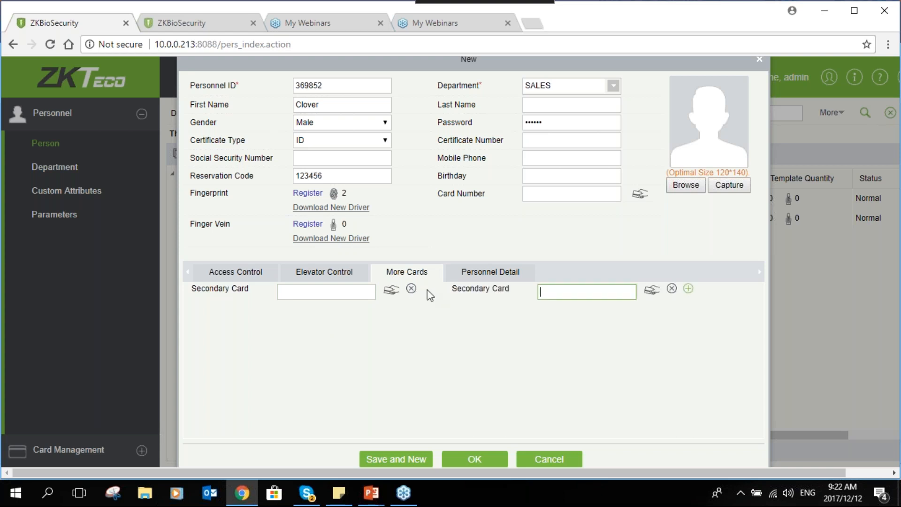
pyautogui.click(412, 289)
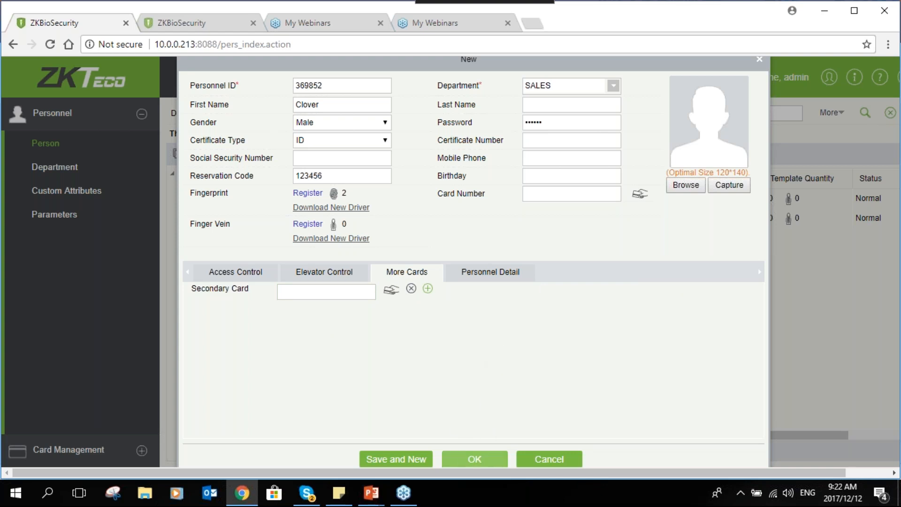
# - Save the new person record
pyautogui.click(465, 459)
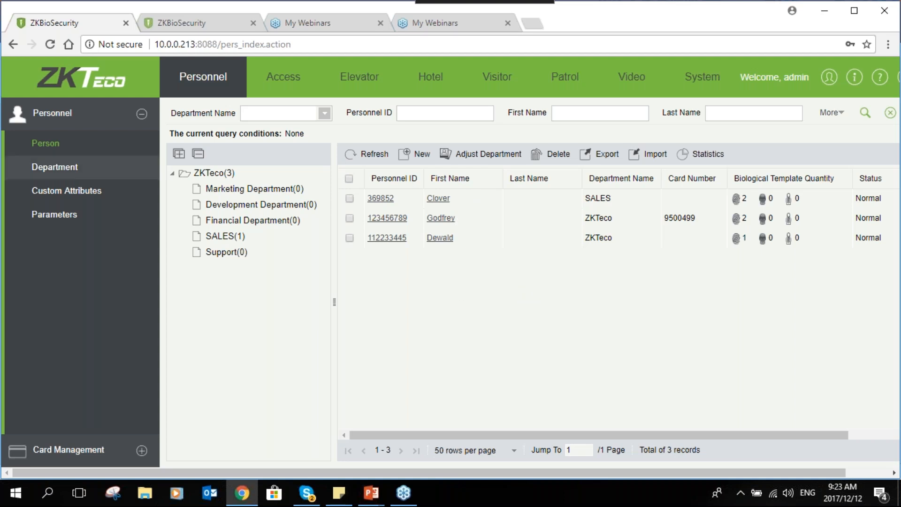
# - Start a new custom personnel attribute and name it IDENTITY NUMBER
pyautogui.click(121, 196)
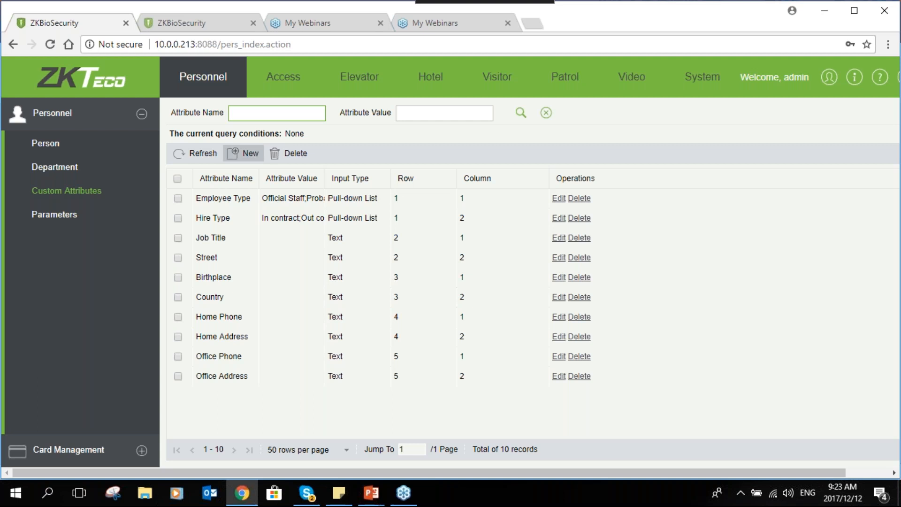
pyautogui.click(244, 154)
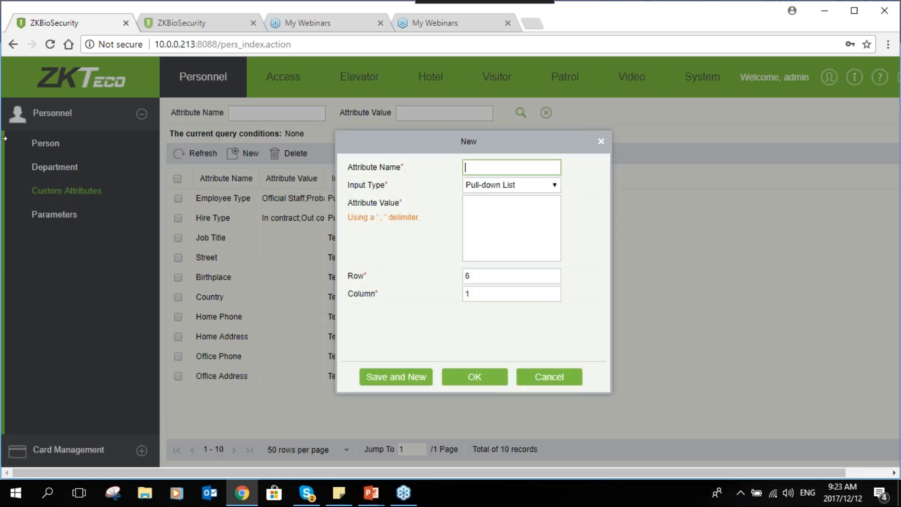
pyautogui.write('IDENTITY NUMBER')
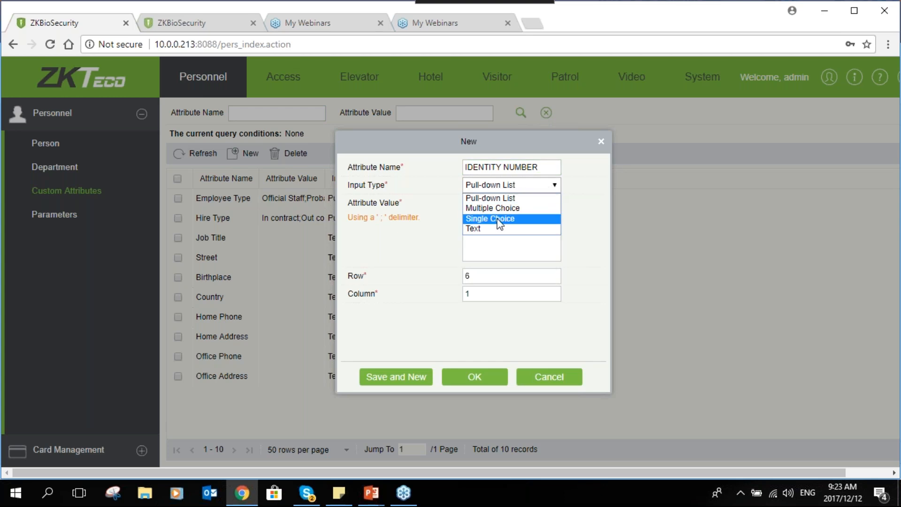
# - Set the attribute's input type to Text, keep row 6 and column 1, and save the attribute
pyautogui.click(574, 268)
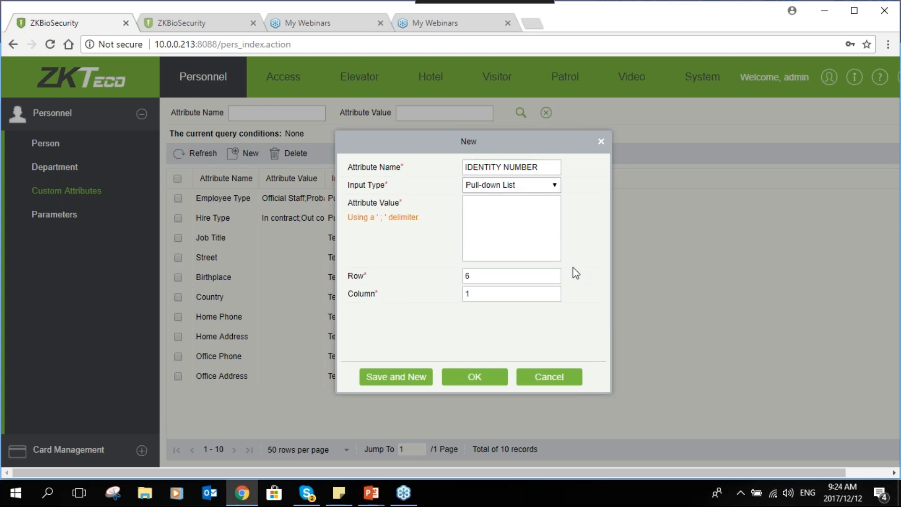
pyautogui.press('Up')
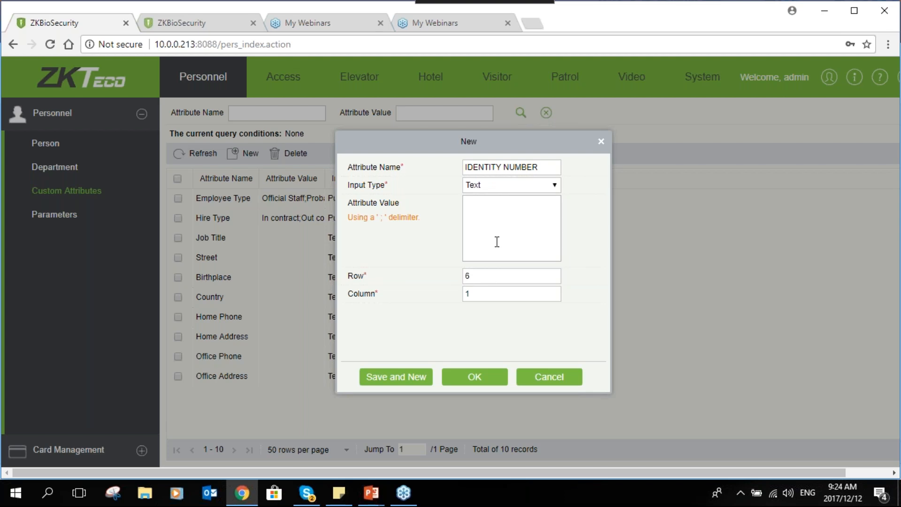
pyautogui.click(489, 294)
pyautogui.click(481, 276)
pyautogui.click(482, 298)
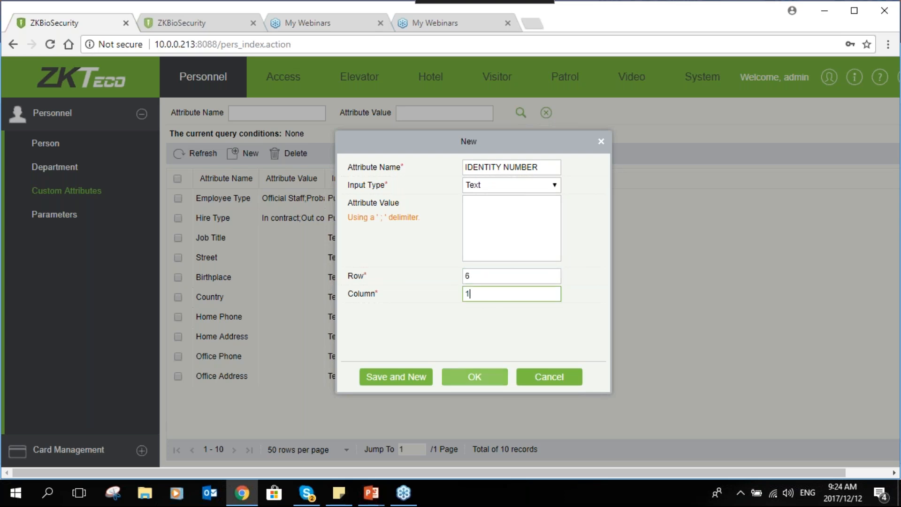
pyautogui.click(476, 375)
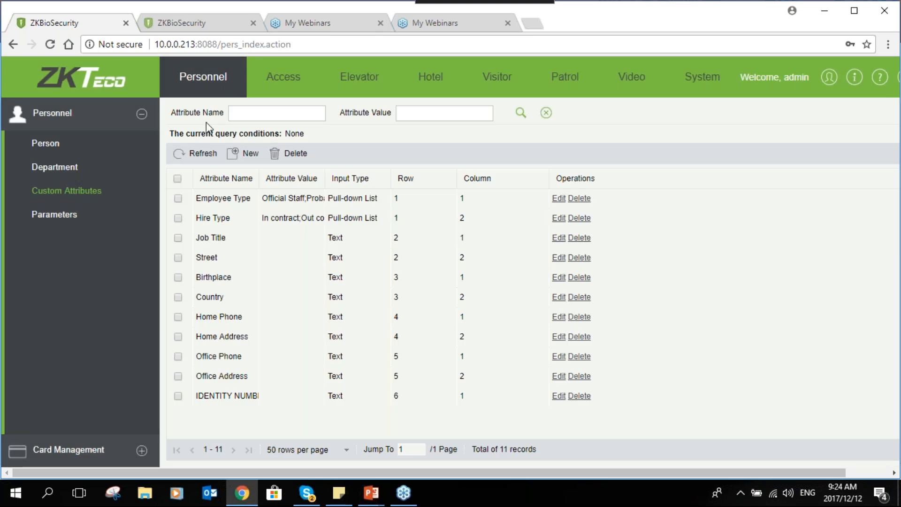
# - Open the SALES person's record, check the personnel details for the IDENTITY NUMBER field, and close it without changes
pyautogui.click(80, 152)
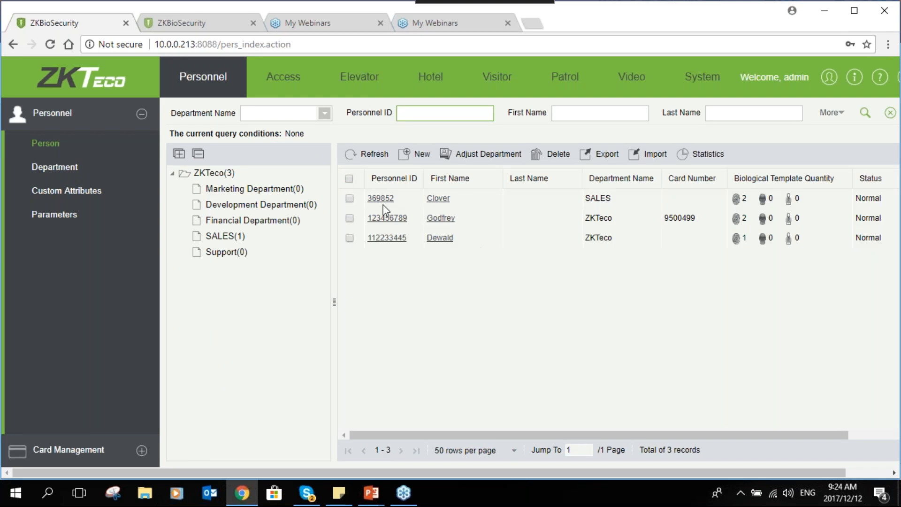
pyautogui.click(388, 200)
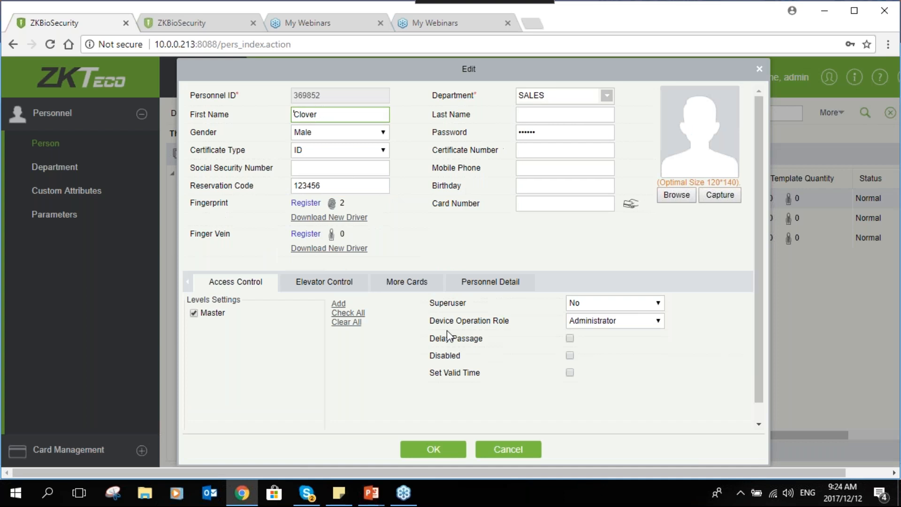
pyautogui.click(466, 286)
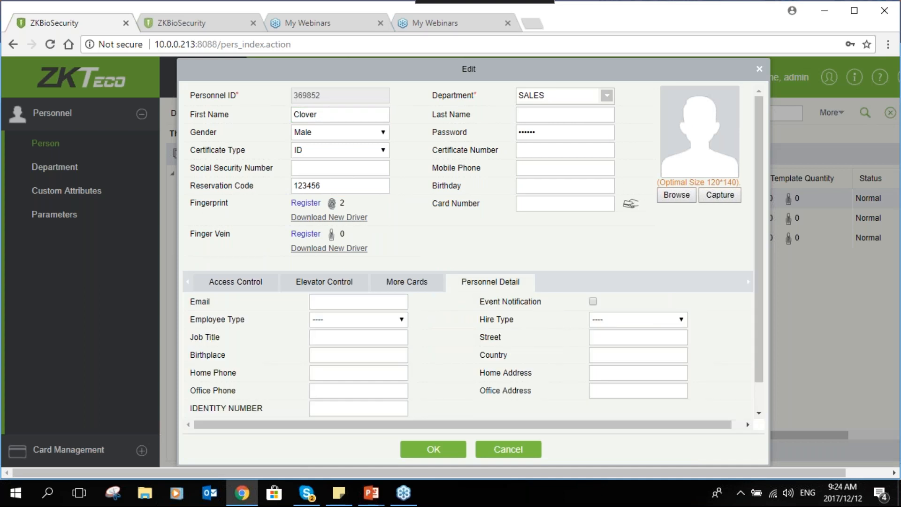
pyautogui.click(316, 409)
pyautogui.click(509, 451)
# - In the personnel parameters, change the maximum length of the personnel ID to 23
pyautogui.click(59, 215)
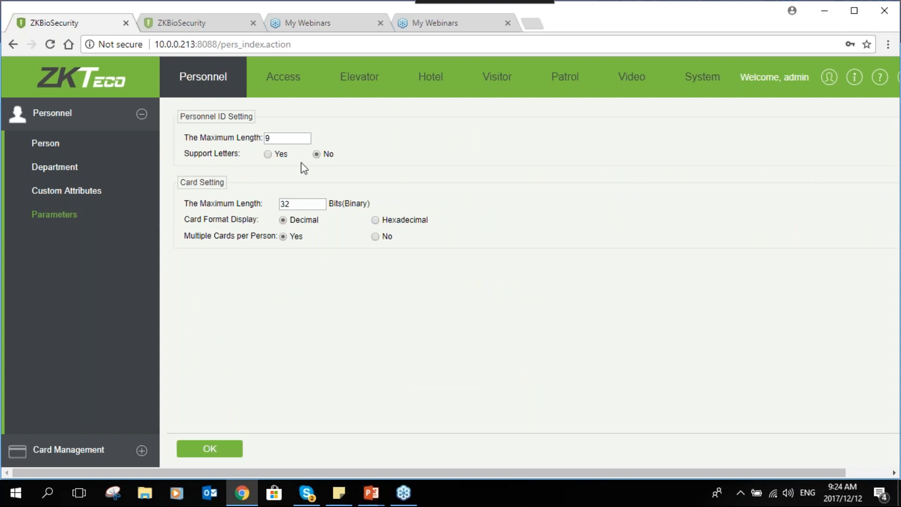
pyautogui.click(287, 139)
pyautogui.doubleClick(270, 139)
pyautogui.write('23')
pyautogui.click(294, 158)
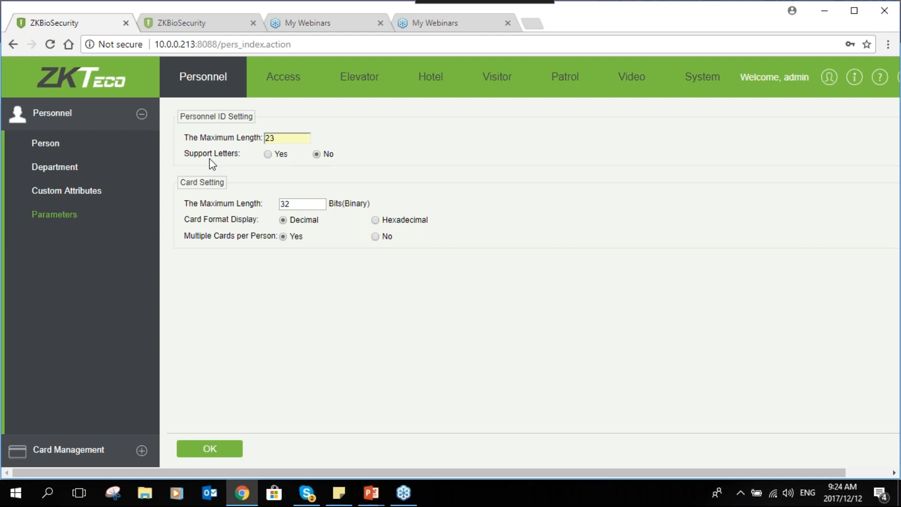
# - Try the letter support option for personnel IDs and the multiple cards per person option
pyautogui.click(268, 154)
pyautogui.click(316, 156)
pyautogui.click(378, 238)
# - Start a batch card issue and generate the list of persons without cards for personnel IDs 1 to 99999999
pyautogui.click(141, 451)
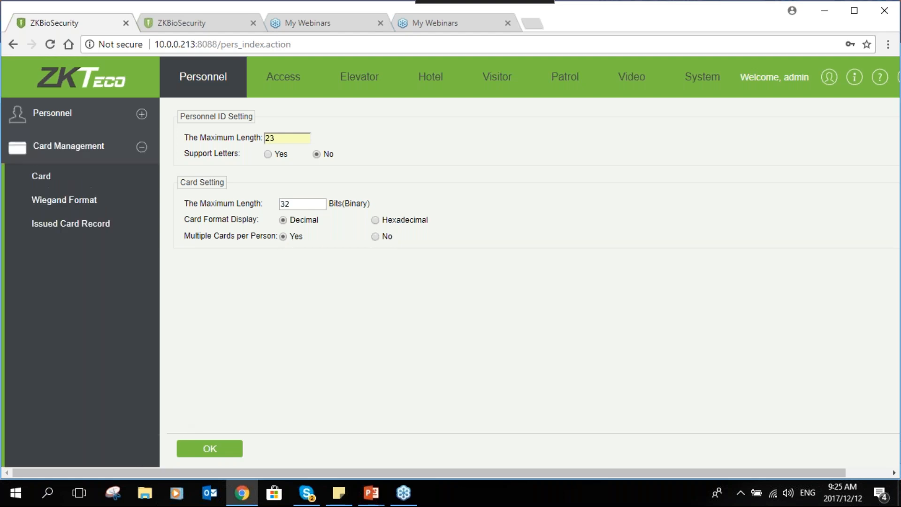
pyautogui.click(56, 184)
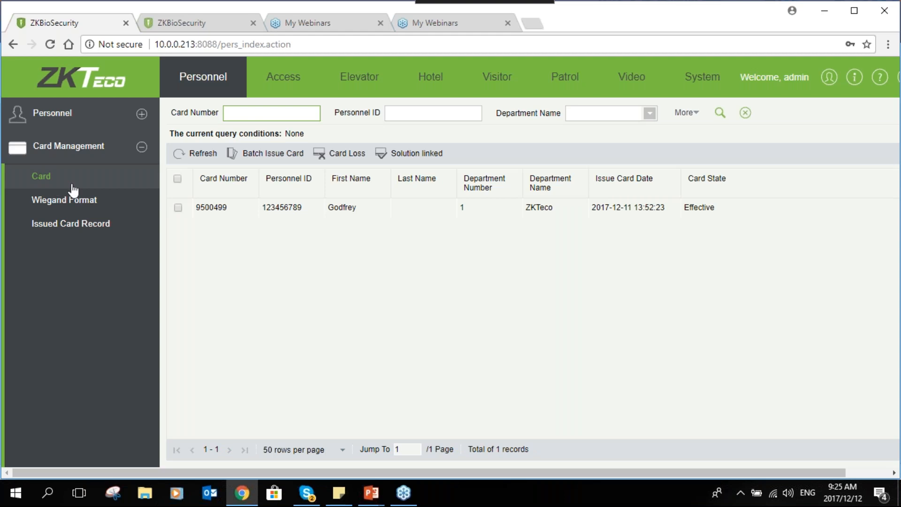
pyautogui.click(285, 155)
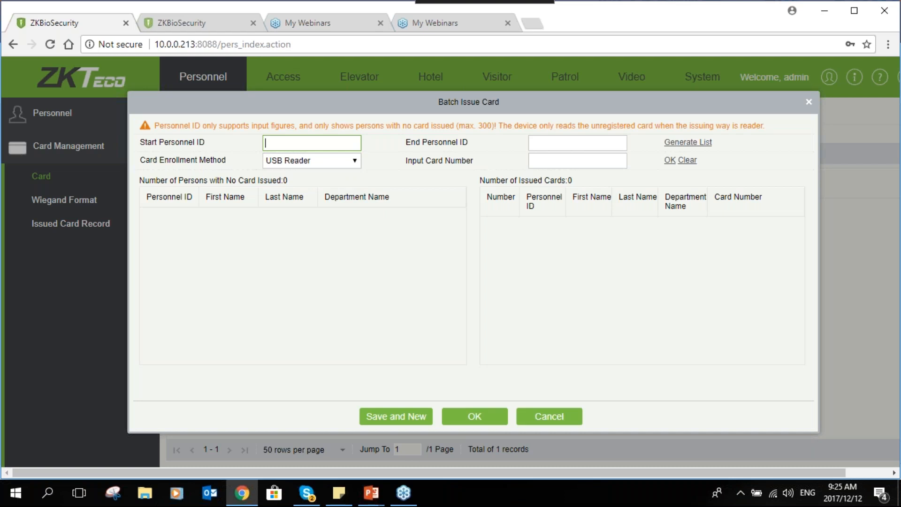
pyautogui.write('1')
pyautogui.click(540, 147)
pyautogui.write('9')
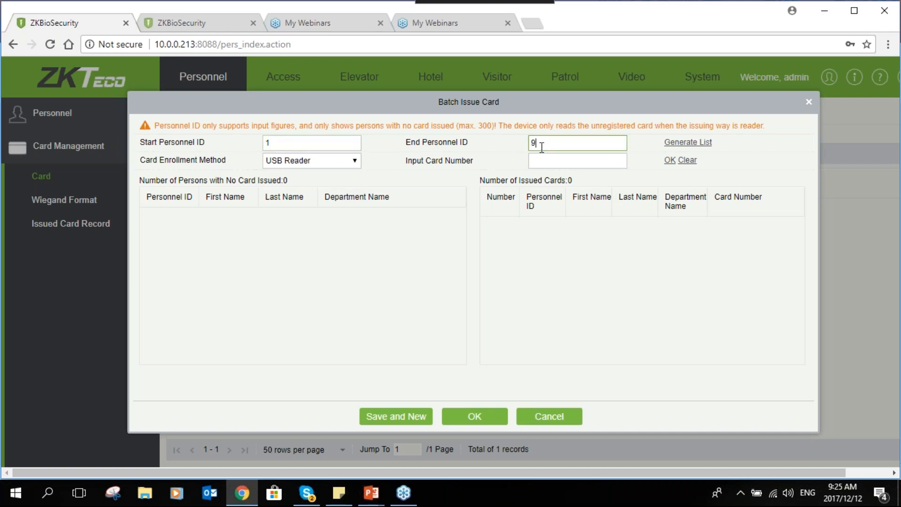
pyautogui.write('9999999')
pyautogui.click(687, 142)
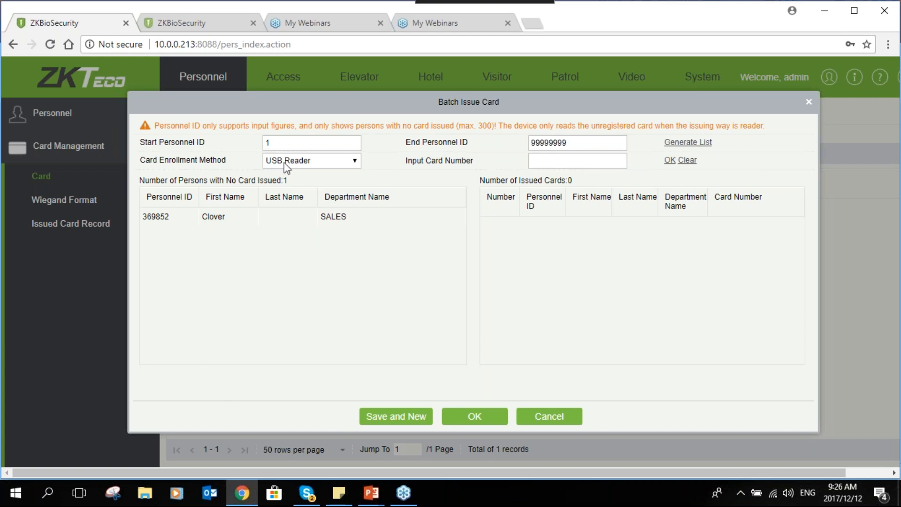
# - Try the Device and USB Reader card enrollment methods in the batch card issue, and close it without issuing a card
pyautogui.click(334, 161)
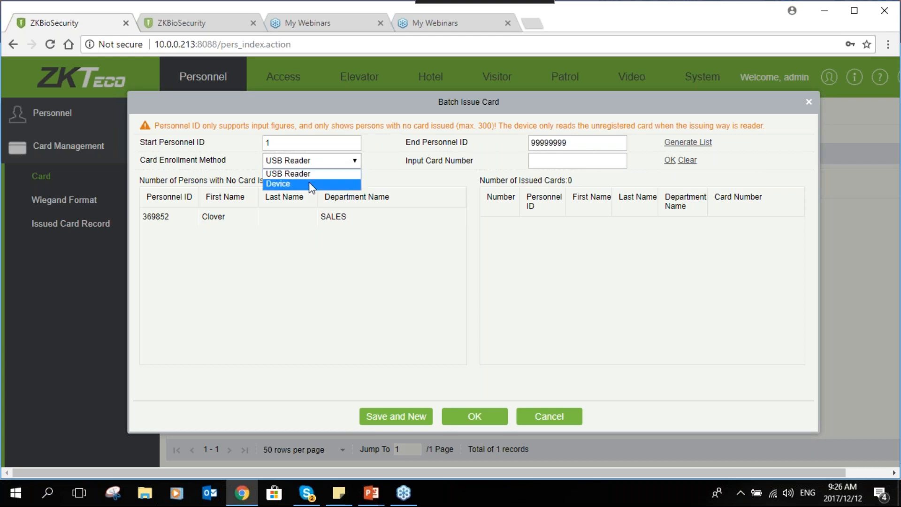
pyautogui.click(310, 185)
pyautogui.click(348, 160)
pyautogui.click(323, 173)
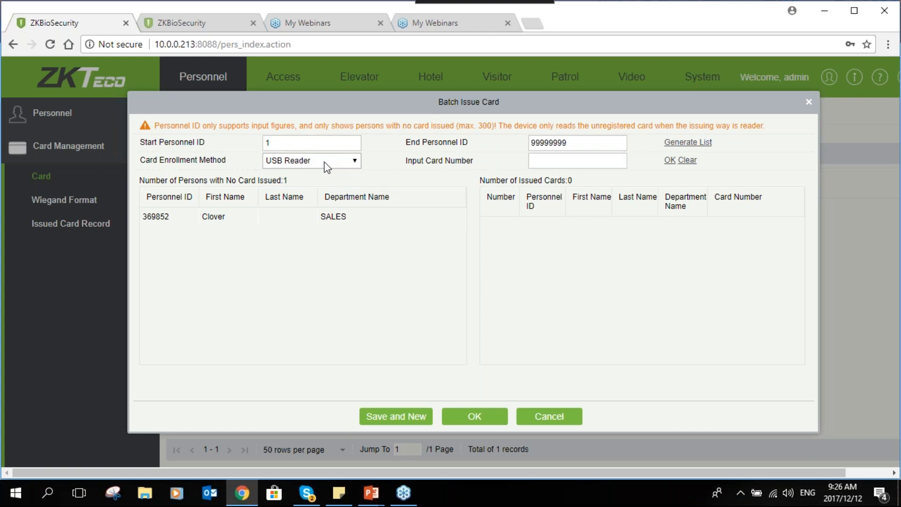
pyautogui.click(562, 160)
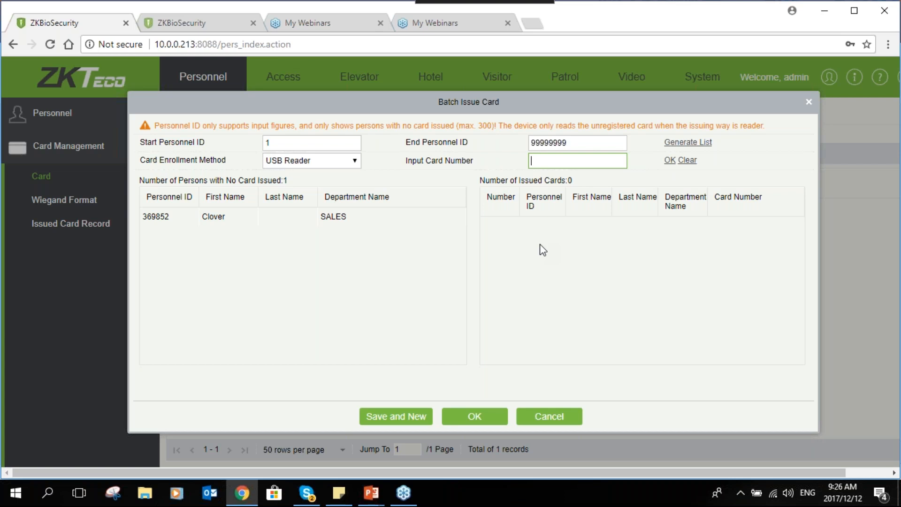
pyautogui.click(232, 222)
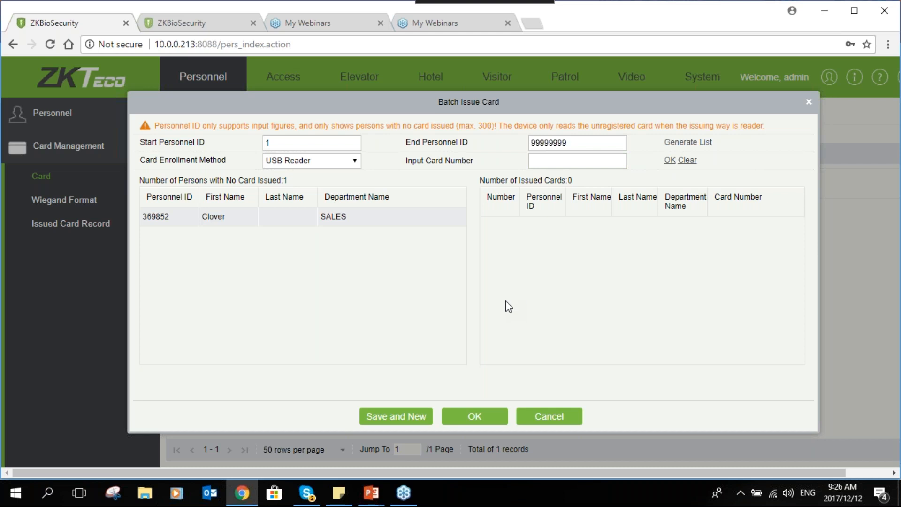
pyautogui.click(531, 422)
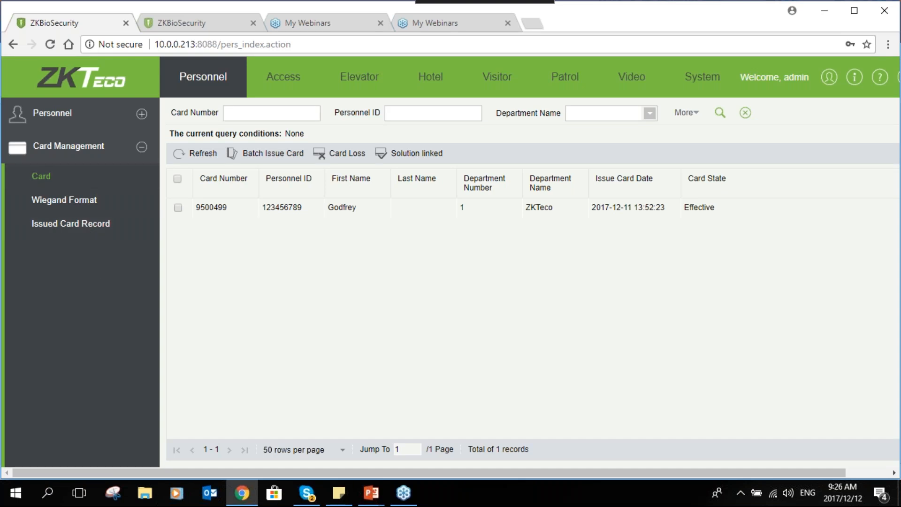
# - Delete the Reception device from the access device list
pyautogui.click(141, 148)
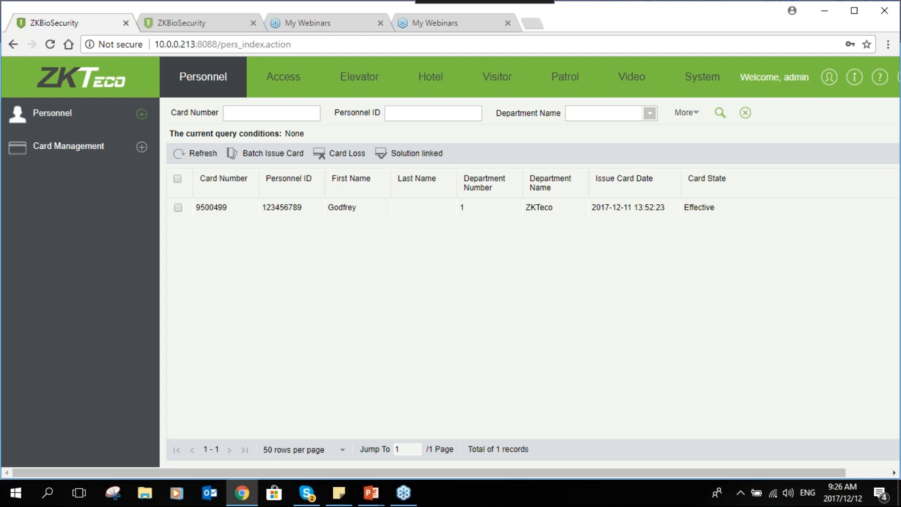
pyautogui.click(271, 87)
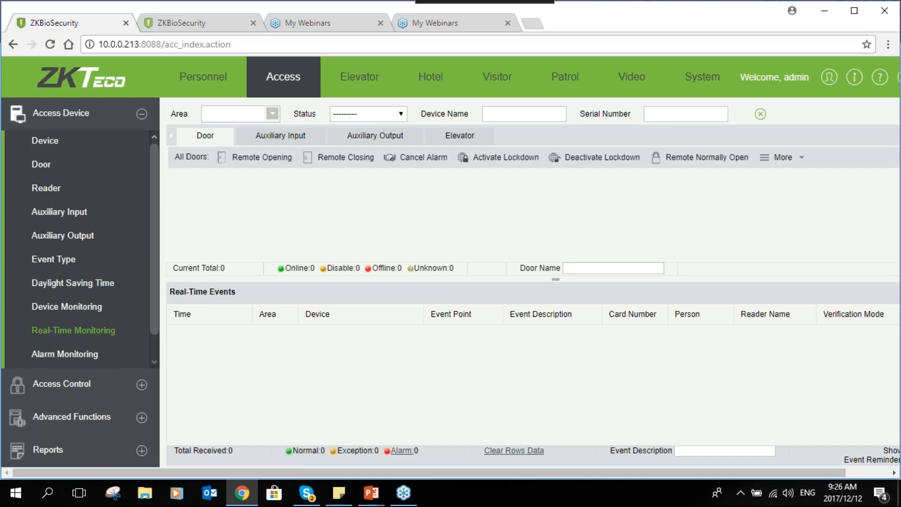
pyautogui.click(57, 144)
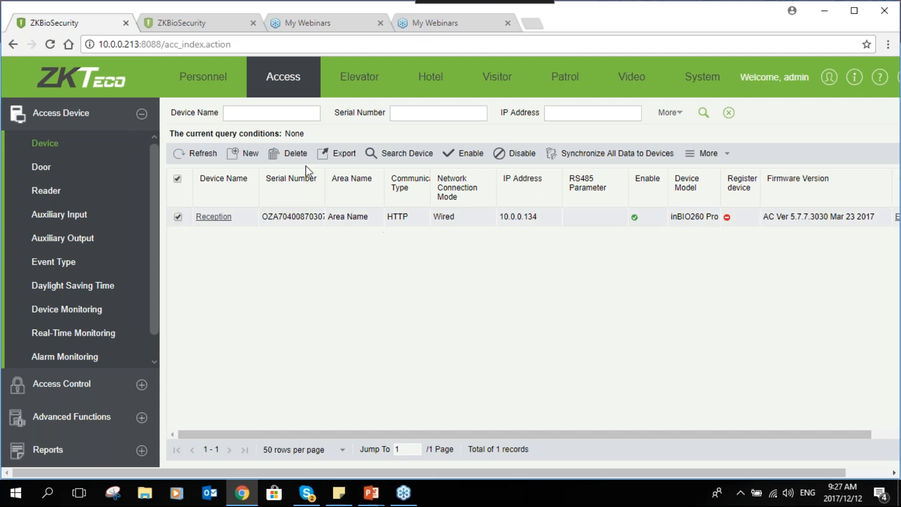
pyautogui.click(295, 154)
pyautogui.click(378, 293)
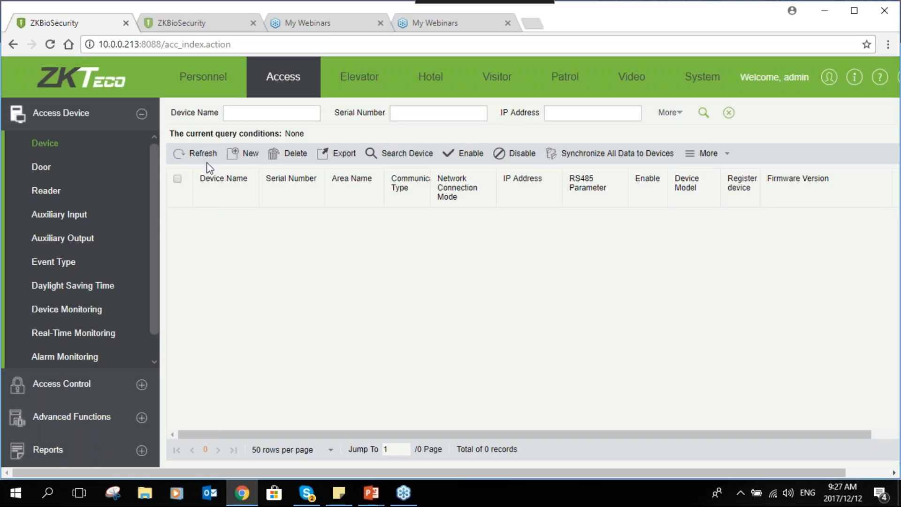
# - Search the network for access devices and start adding the inBIO260 Pro at 10.0.0.134
pyautogui.click(400, 154)
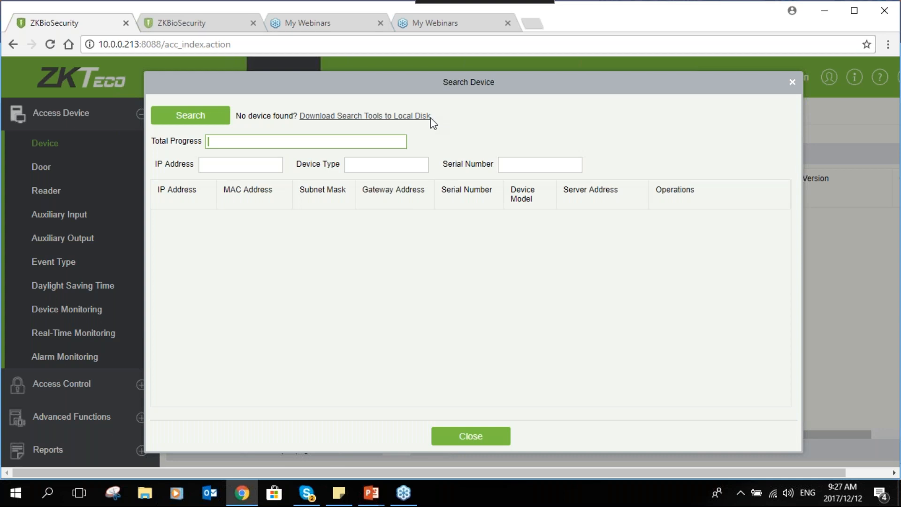
pyautogui.moveTo(461, 83); pyautogui.dragTo(451, 79)
pyautogui.click(197, 114)
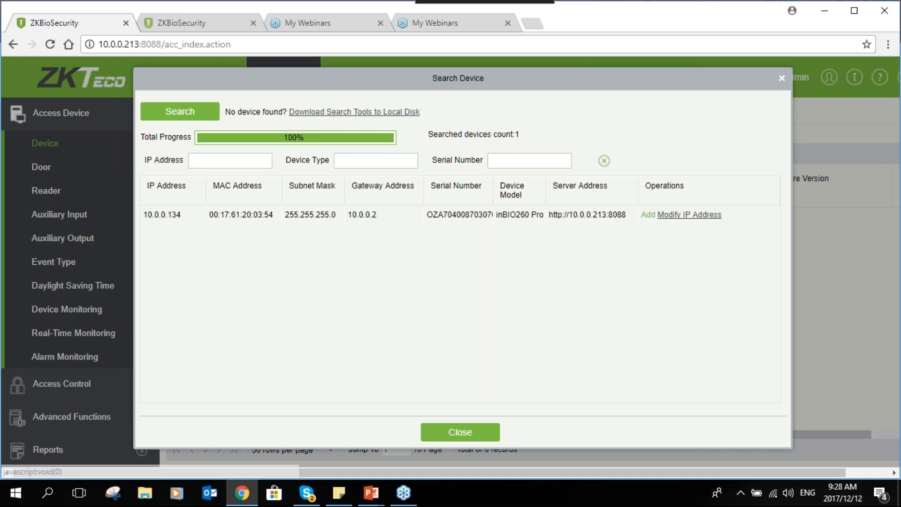
pyautogui.click(647, 215)
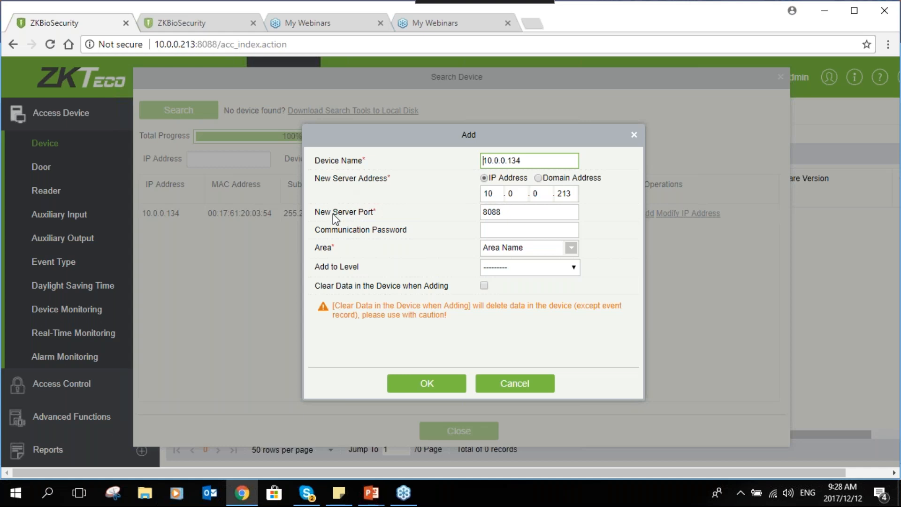
# - Examine the new server address, new server port and communication password settings for the device being added
pyautogui.click(497, 193)
pyautogui.press('Tab')
pyautogui.press('Tab')
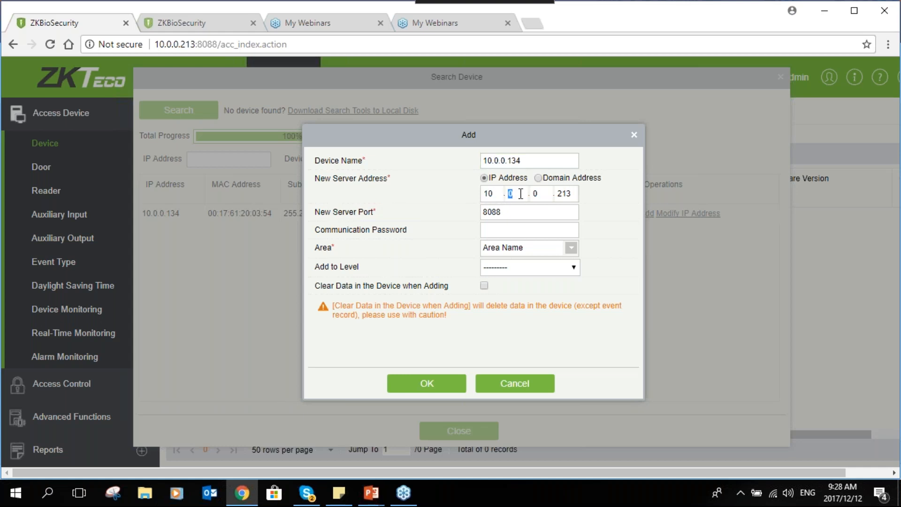
pyautogui.press('Tab')
pyautogui.click(571, 193)
pyautogui.doubleClick(502, 197)
pyautogui.press('Tab')
pyautogui.press('Tab')
pyautogui.press('Tab')
pyautogui.moveTo(502, 212); pyautogui.dragTo(484, 210)
pyautogui.click(501, 212)
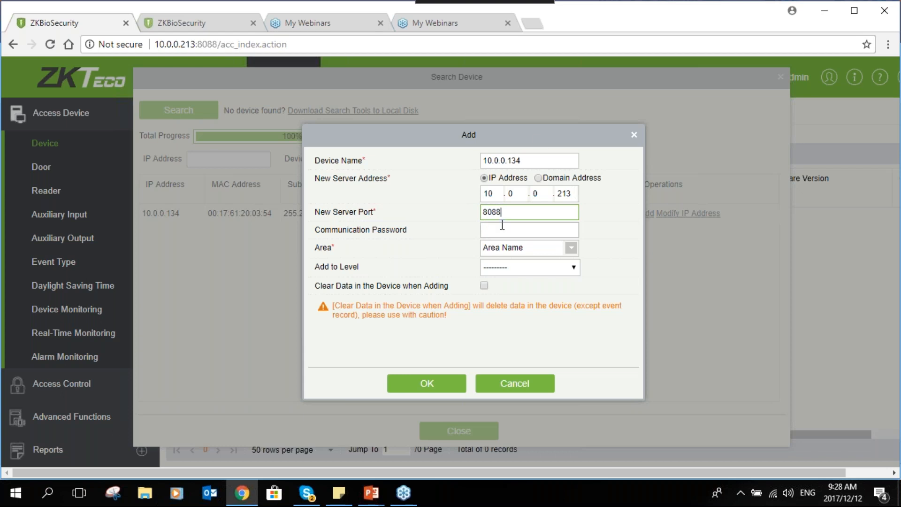
pyautogui.moveTo(537, 137); pyautogui.dragTo(513, 132)
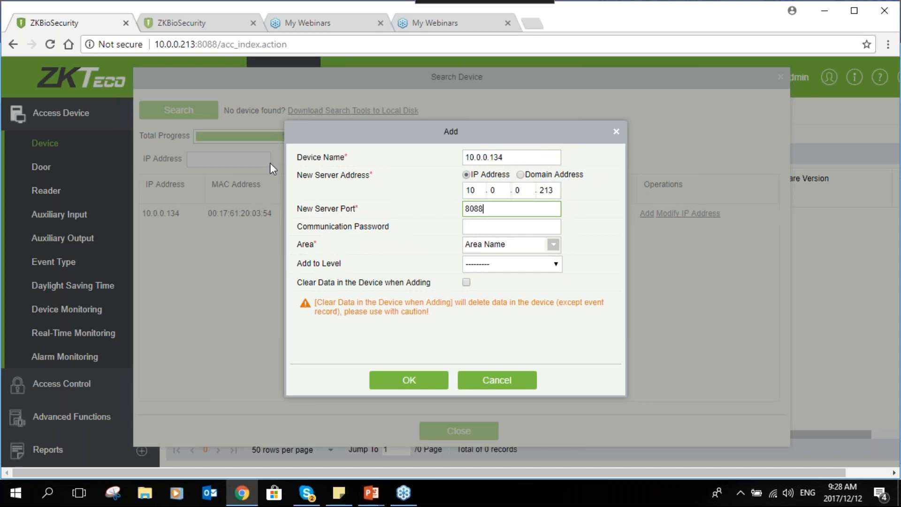
pyautogui.doubleClick(475, 208)
pyautogui.moveTo(197, 44); pyautogui.dragTo(218, 44)
pyautogui.click(491, 210)
pyautogui.doubleClick(478, 191)
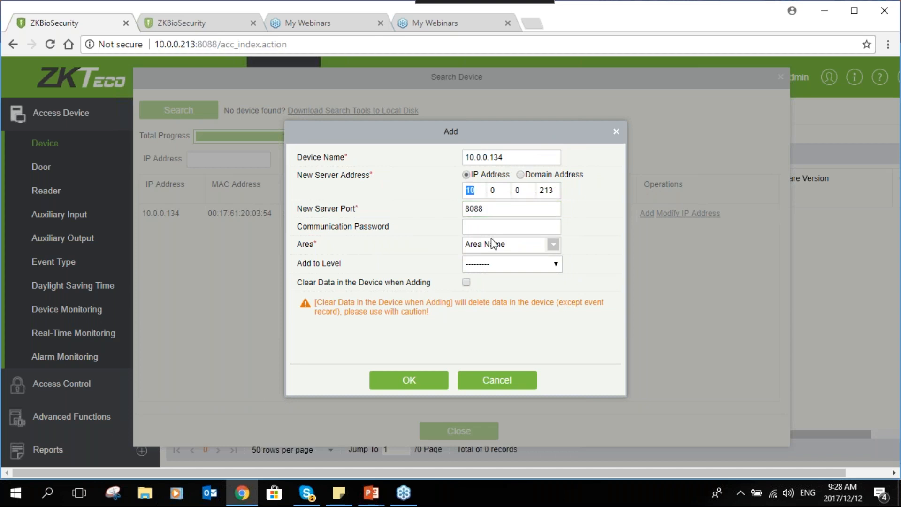
pyautogui.click(498, 209)
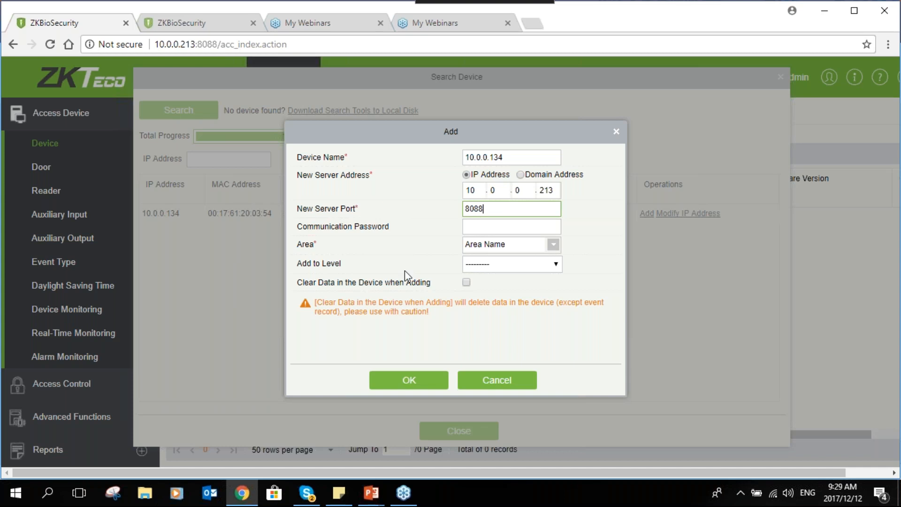
pyautogui.click(489, 225)
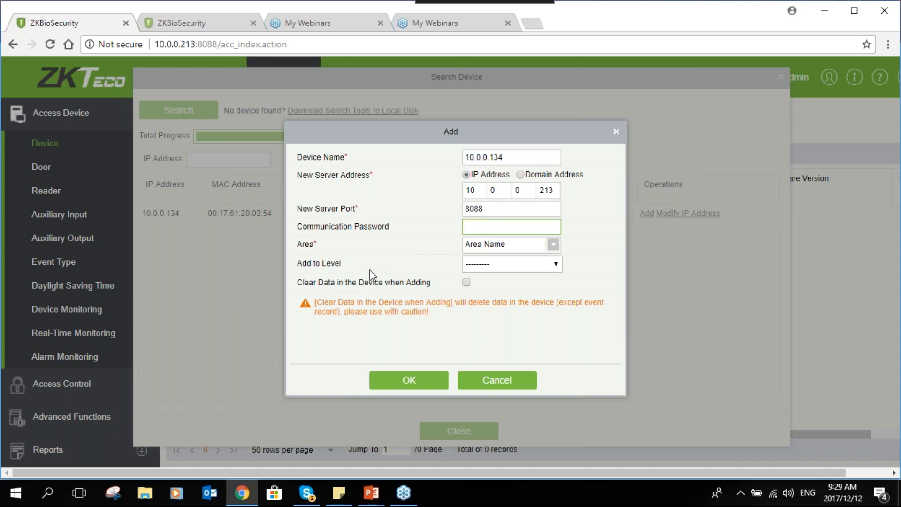
# - Add the device to the Master level with its existing data cleared, and close the device search
pyautogui.click(496, 265)
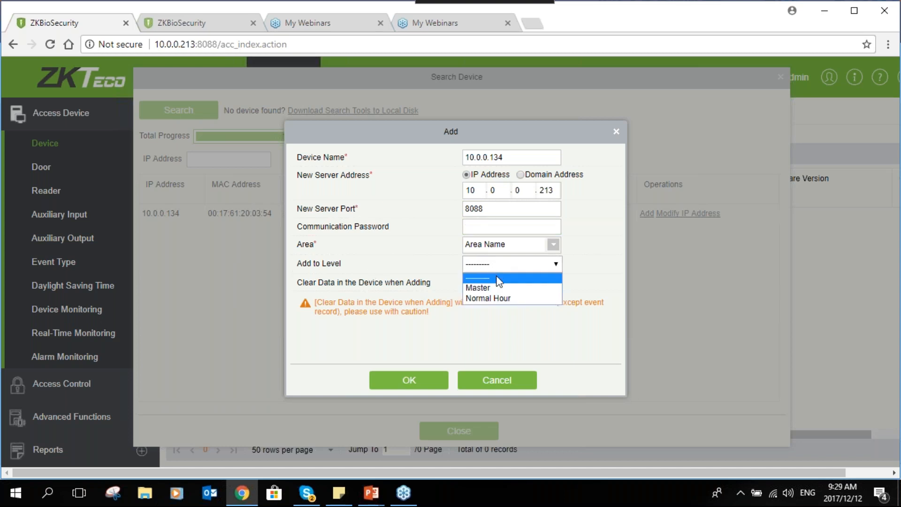
pyautogui.click(497, 288)
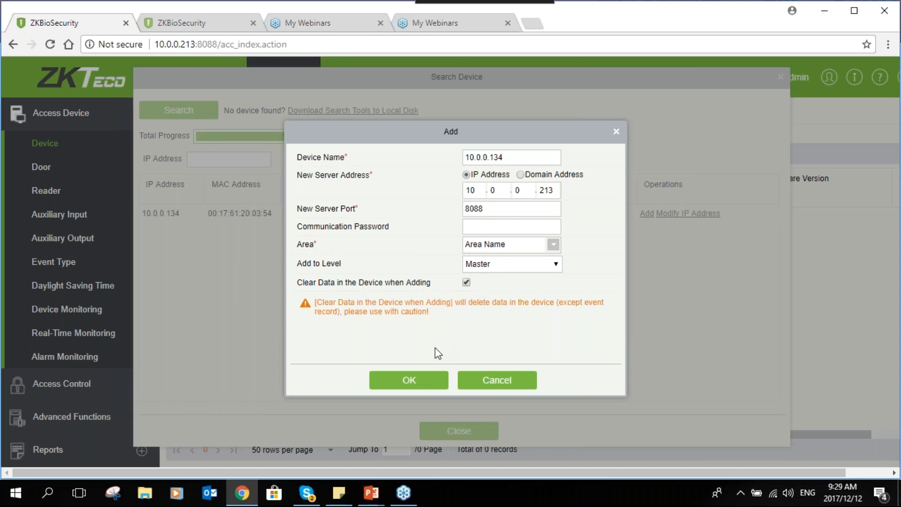
pyautogui.click(394, 382)
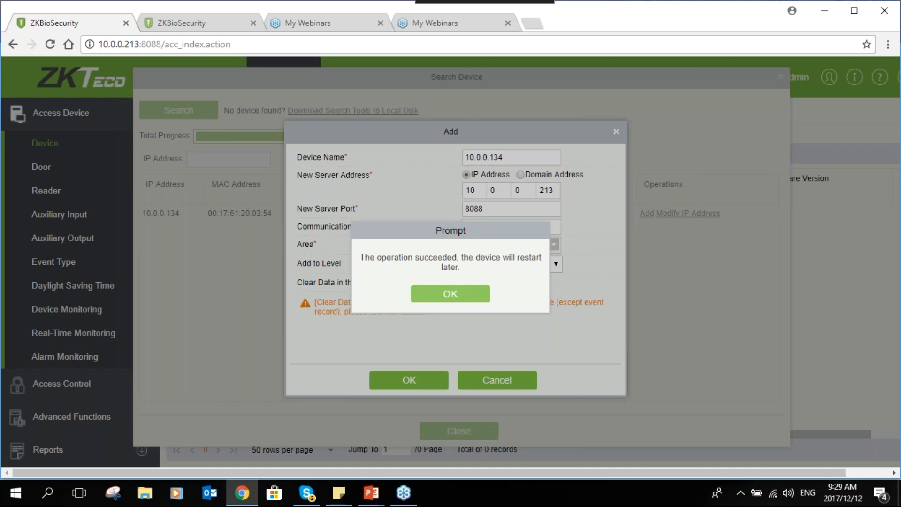
pyautogui.click(421, 291)
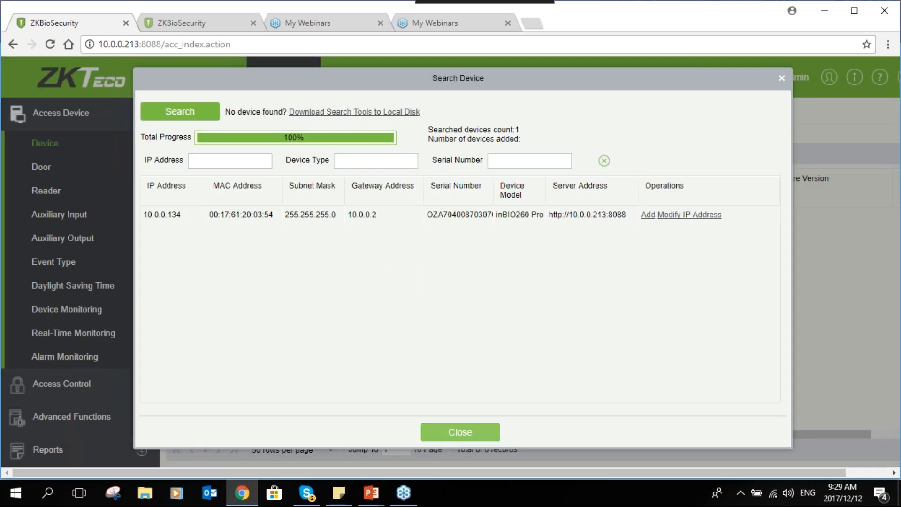
pyautogui.click(460, 431)
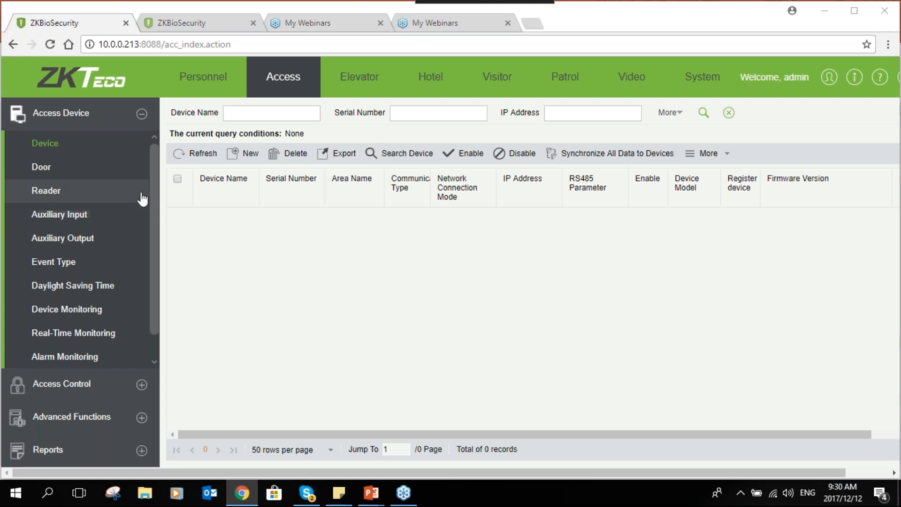
# - Refresh the device list and rename the 10.0.0.134 device to Reception
pyautogui.click(195, 154)
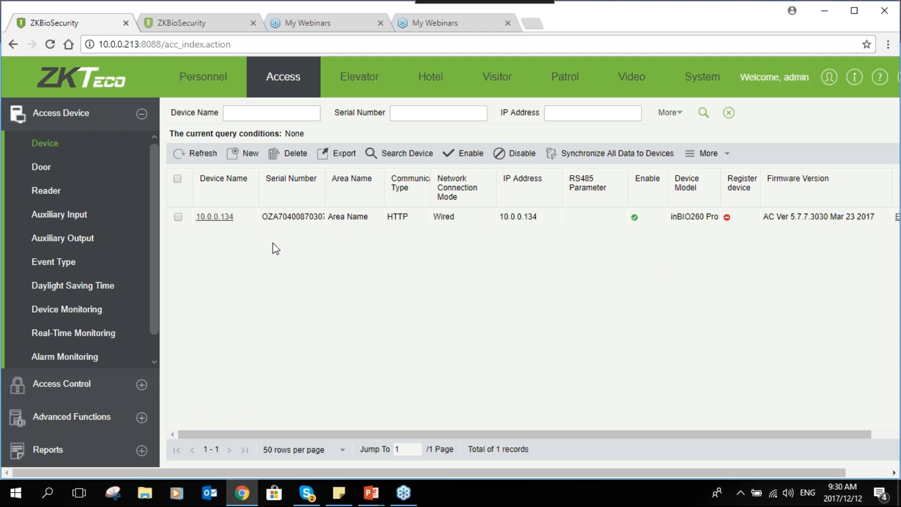
pyautogui.click(222, 221)
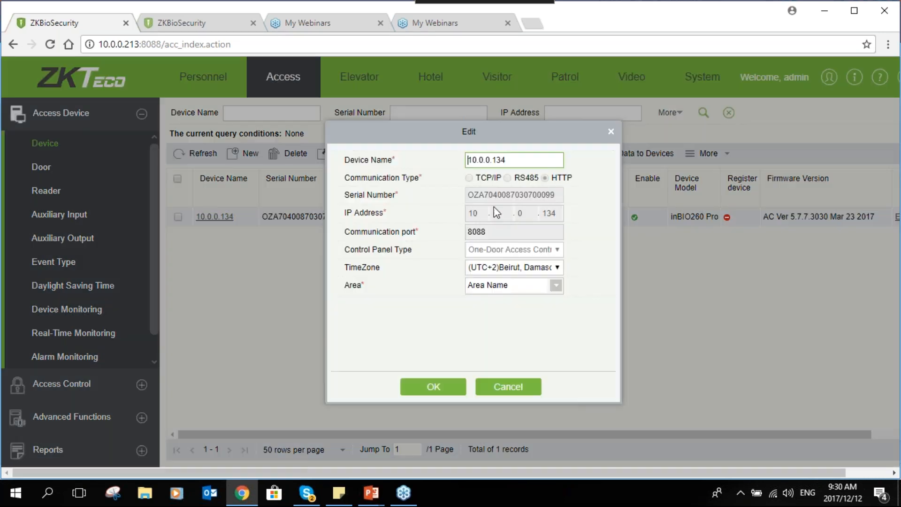
pyautogui.moveTo(511, 160); pyautogui.dragTo(365, 145)
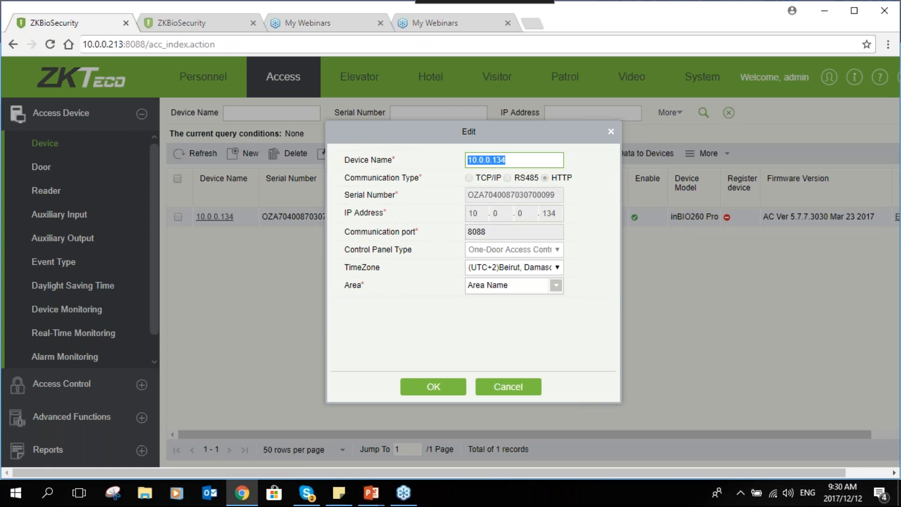
pyautogui.write('Recep')
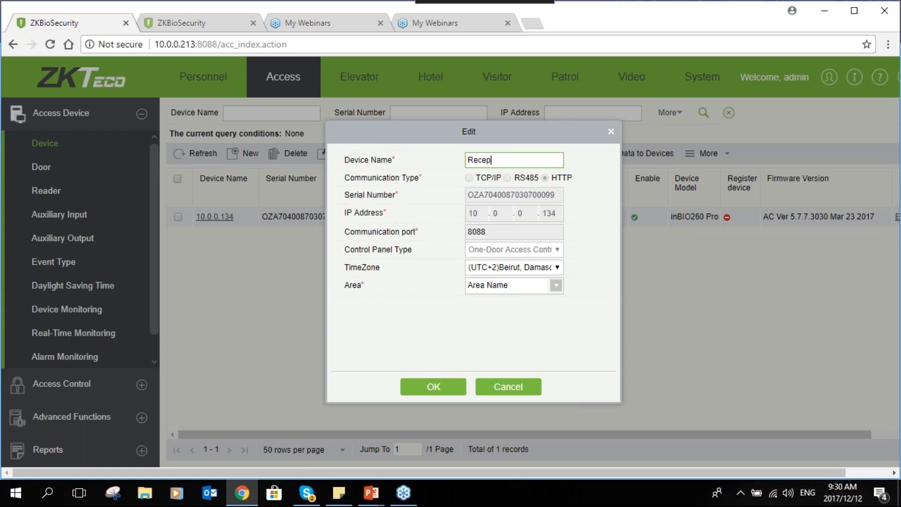
pyautogui.write('tion')
pyautogui.click(438, 394)
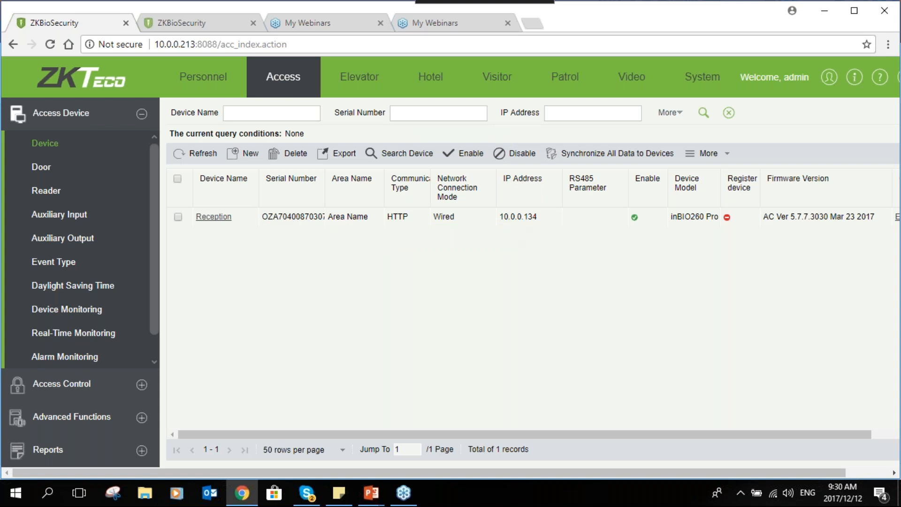
# - Select the Reception device and look through the additional device operations
pyautogui.click(178, 217)
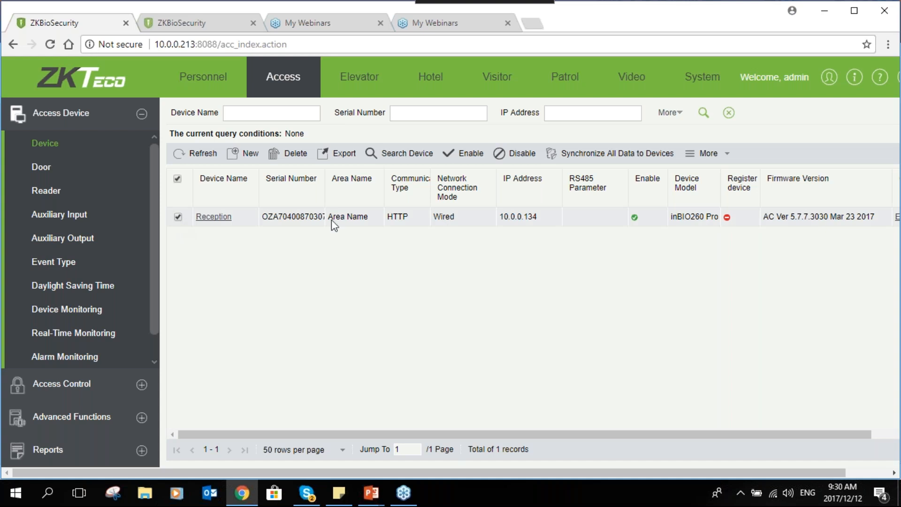
pyautogui.click(724, 155)
# - Open the settings of door 10.0.0.134-1 and enter Reception as the door name
pyautogui.click(84, 176)
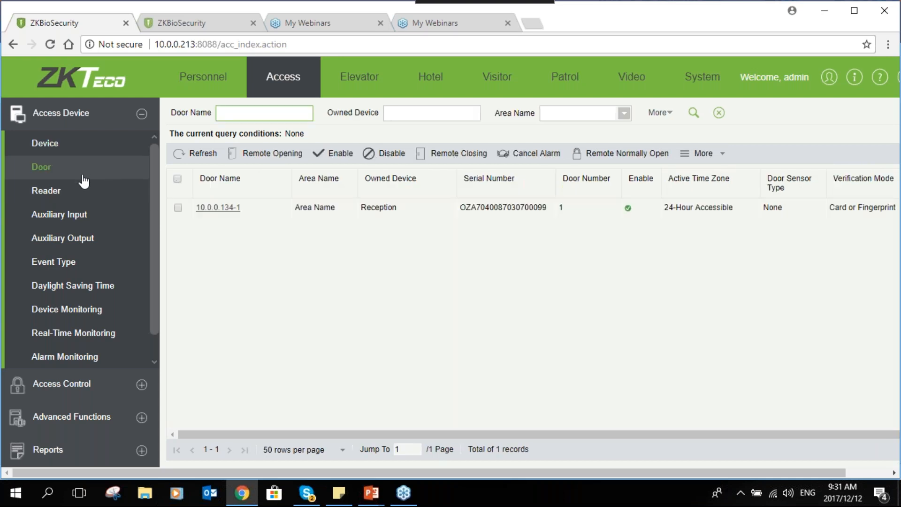
pyautogui.click(229, 209)
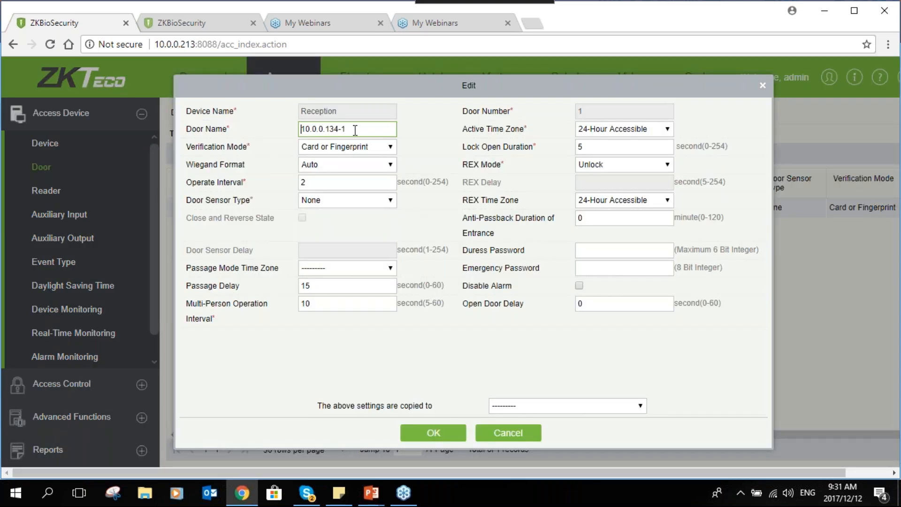
pyautogui.moveTo(352, 128); pyautogui.dragTo(293, 133)
pyautogui.write('Reception')
# - Choose Card or Fingerprint as the Reception door's verification mode and examine its lock open duration
pyautogui.click(370, 148)
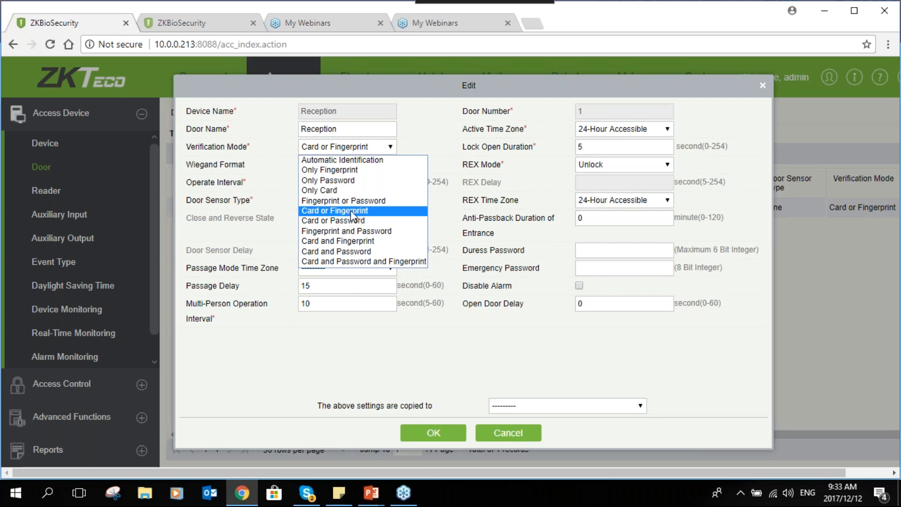
pyautogui.click(356, 213)
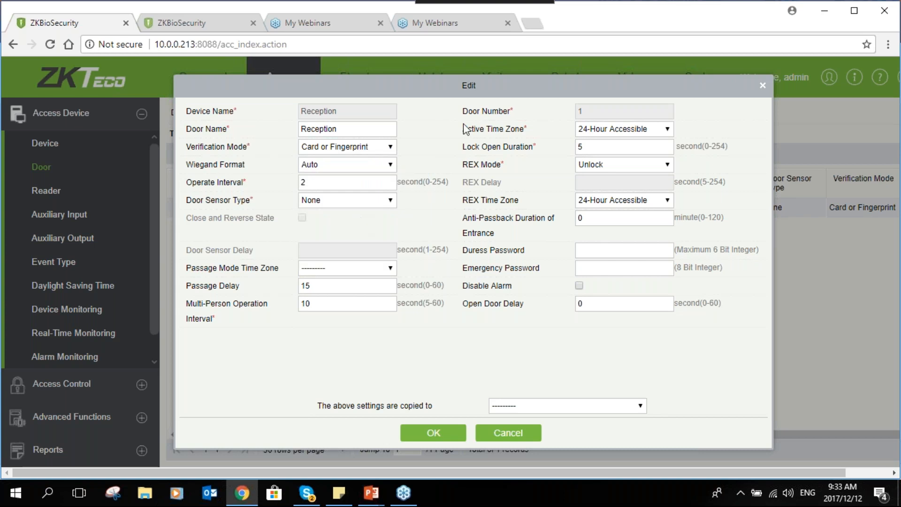
pyautogui.click(604, 147)
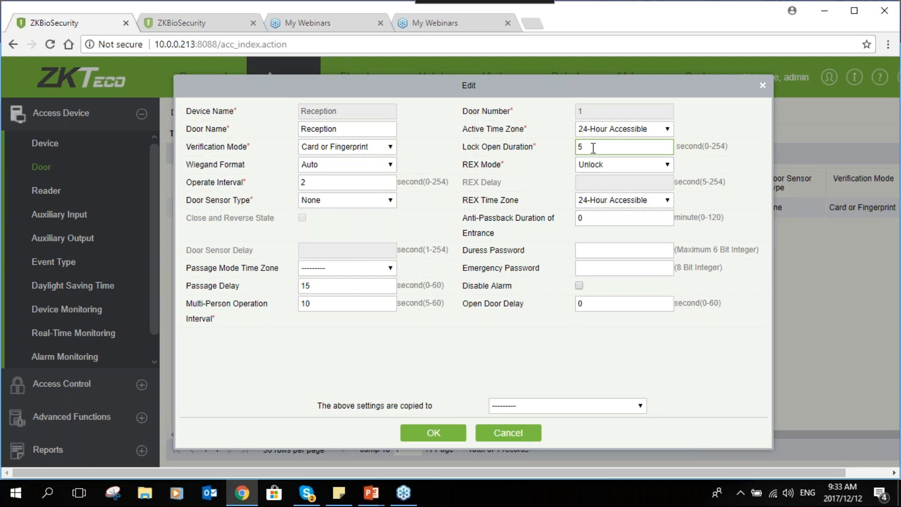
pyautogui.moveTo(593, 148); pyautogui.dragTo(562, 149)
# - Examine the duress password and emergency password fields of the Reception door
pyautogui.click(574, 256)
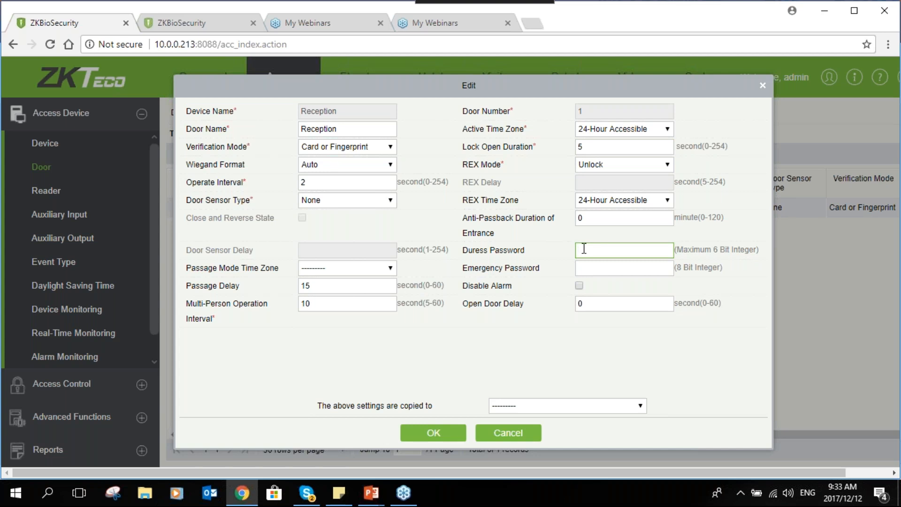
pyautogui.click(584, 267)
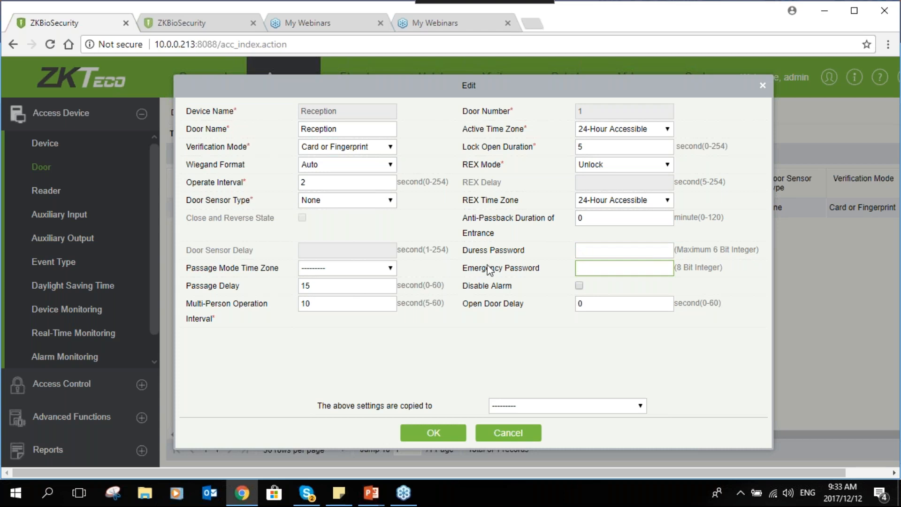
pyautogui.click(581, 247)
pyautogui.click(578, 264)
pyautogui.click(582, 250)
pyautogui.click(582, 264)
# - Review the options for copying the settings to other doors and save the Reception door settings without copying them
pyautogui.click(509, 408)
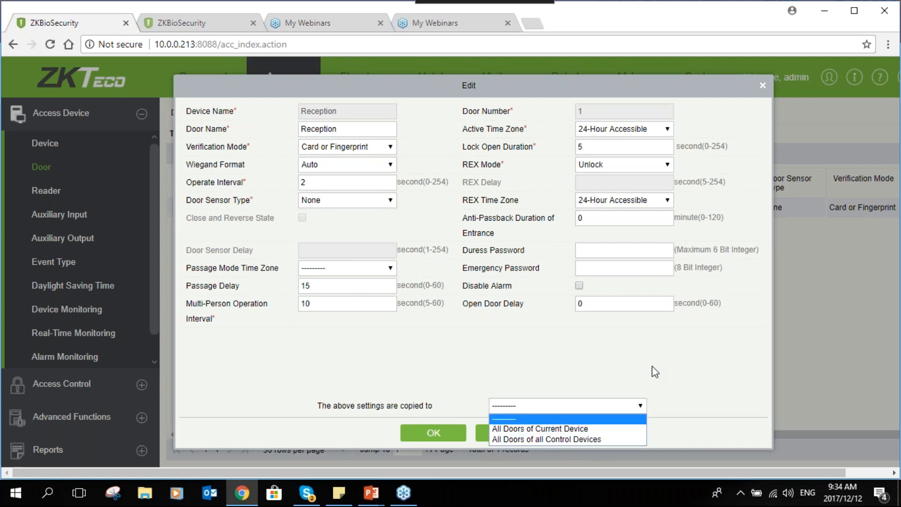
pyautogui.click(539, 361)
pyautogui.click(433, 431)
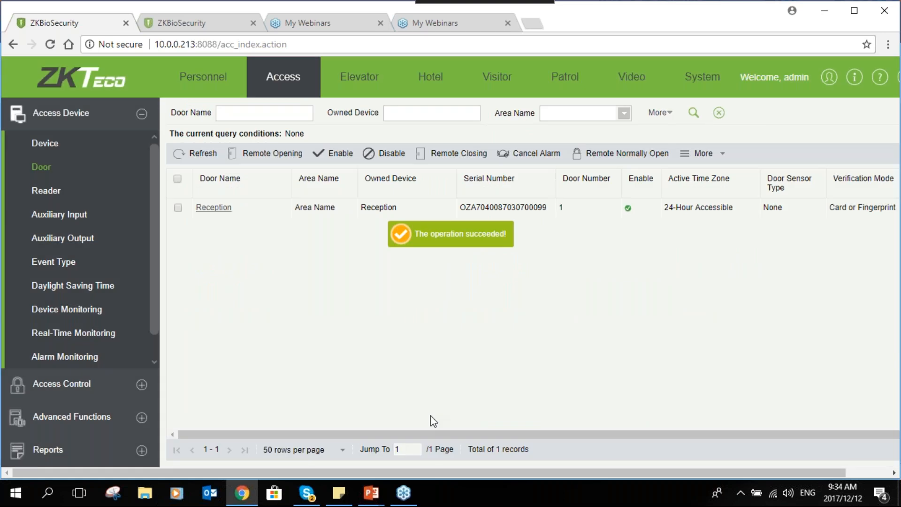
# - Open the reader list and rename the 10.0.0.134-1-In reader to Reception-In
pyautogui.scroll(-1, 149, 261)
pyautogui.click(70, 164)
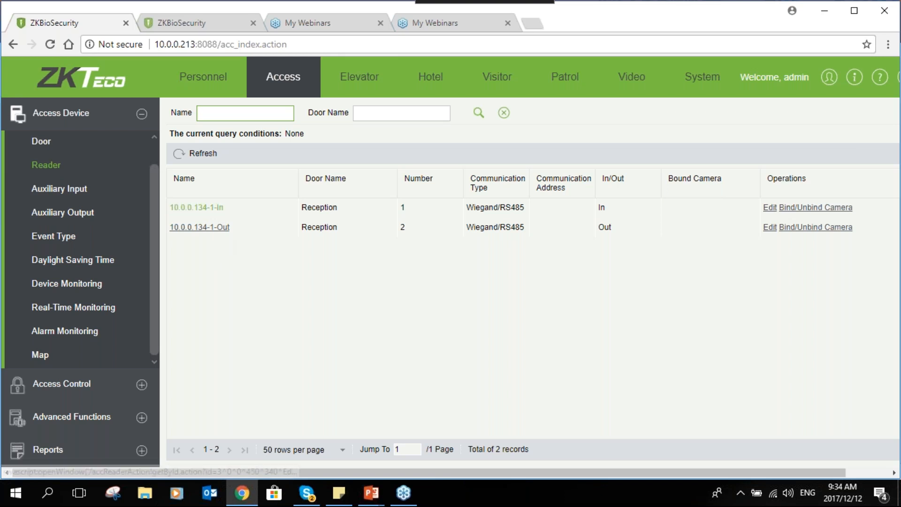
pyautogui.click(196, 207)
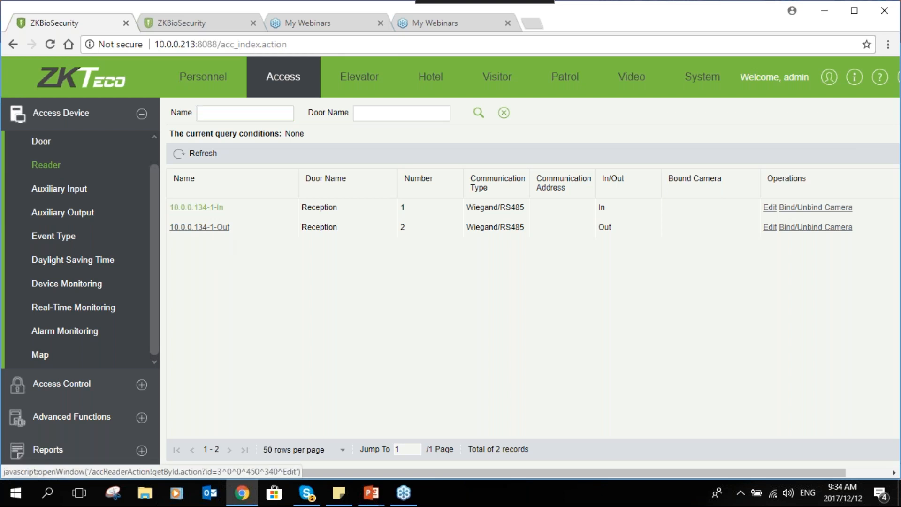
pyautogui.moveTo(529, 205); pyautogui.dragTo(468, 207)
pyautogui.write('R')
pyautogui.write('Ece')
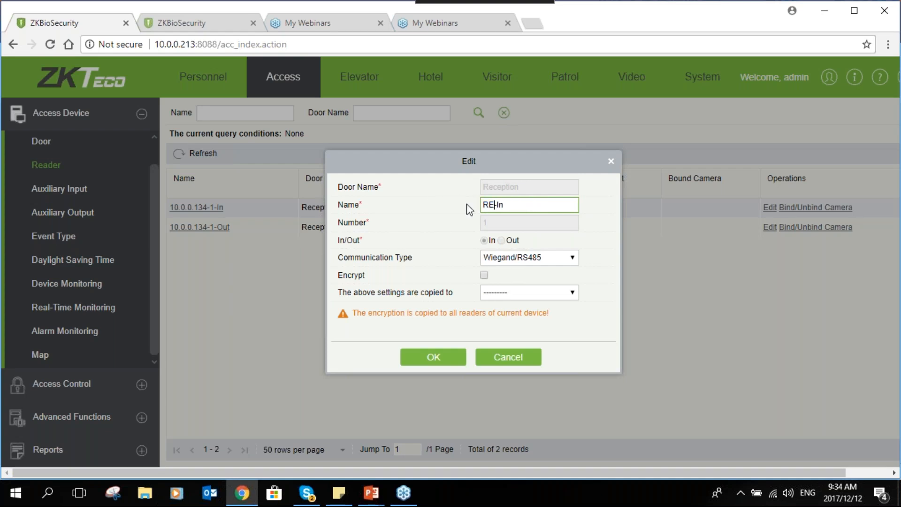
pyautogui.press('BackSpace')
pyautogui.press('BackSpace')
pyautogui.press('BackSpace')
pyautogui.write('ecep')
pyautogui.write('tion')
pyautogui.click(456, 364)
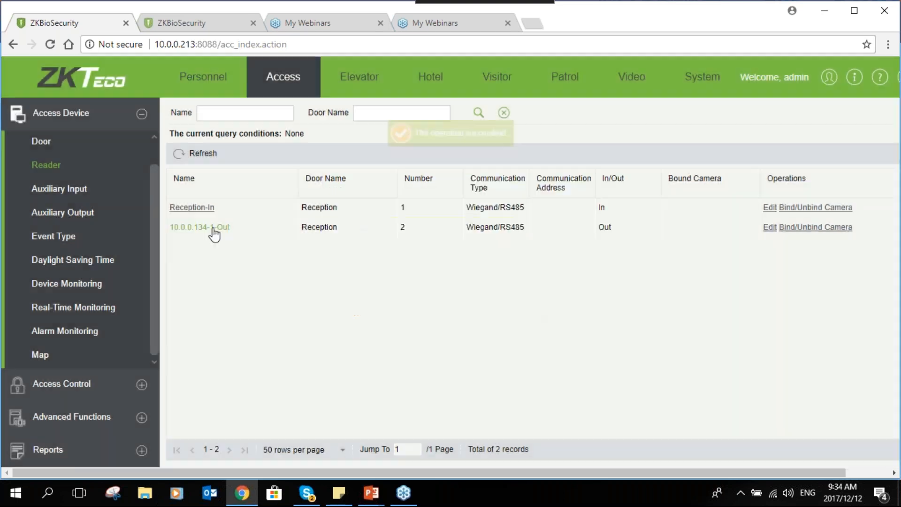
# - Rename the 10.0.0.134-1-Out reader to Recption-Out
pyautogui.click(211, 229)
pyautogui.click(542, 207)
pyautogui.moveTo(525, 206); pyautogui.dragTo(482, 205)
pyautogui.write('Recption')
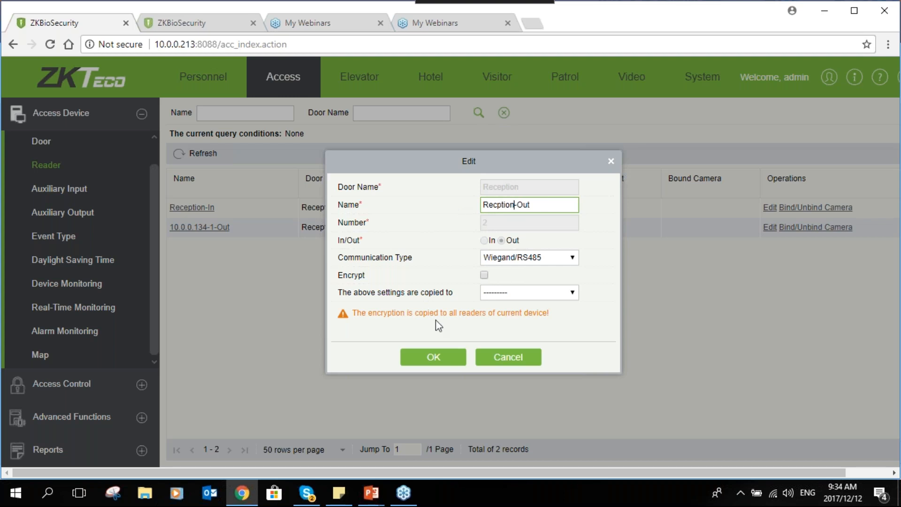
pyautogui.click(434, 358)
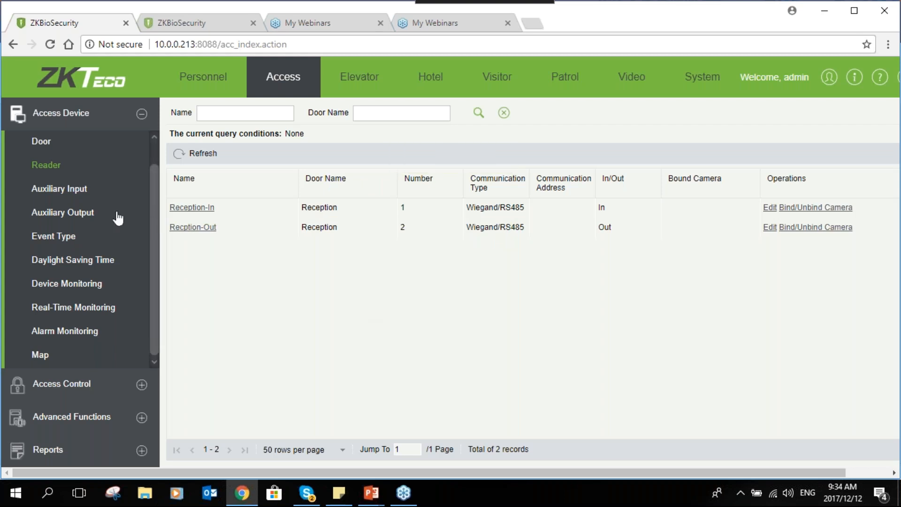
# - Examine the Reception device's event types with their event levels, and open the device monitoring view
pyautogui.click(66, 235)
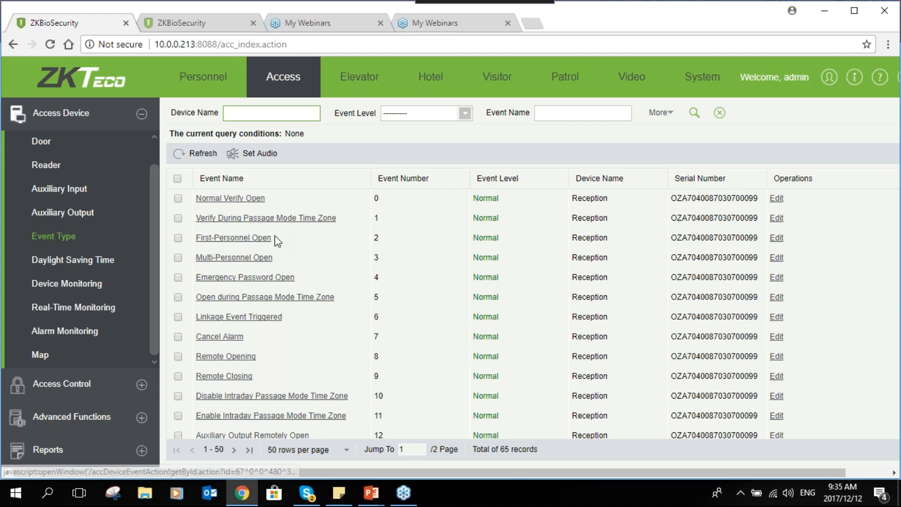
pyautogui.scroll(-1, 275, 235)
pyautogui.scroll(1, 275, 241)
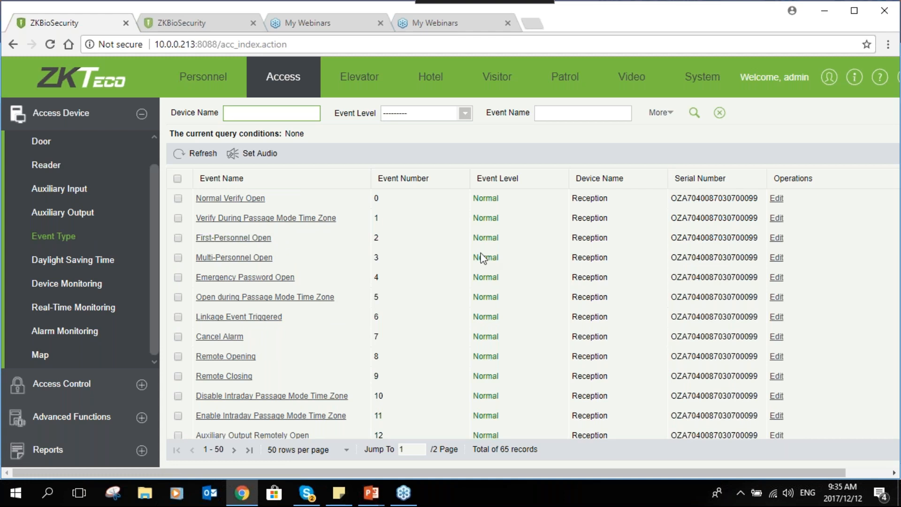
pyautogui.scroll(-1, 485, 308)
pyautogui.scroll(-4, 486, 303)
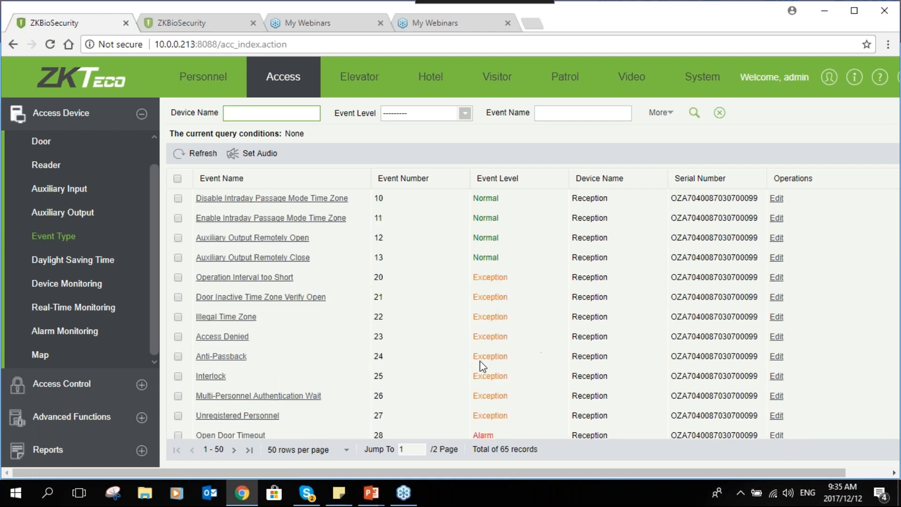
pyautogui.scroll(-3, 480, 361)
pyautogui.scroll(-3, 479, 361)
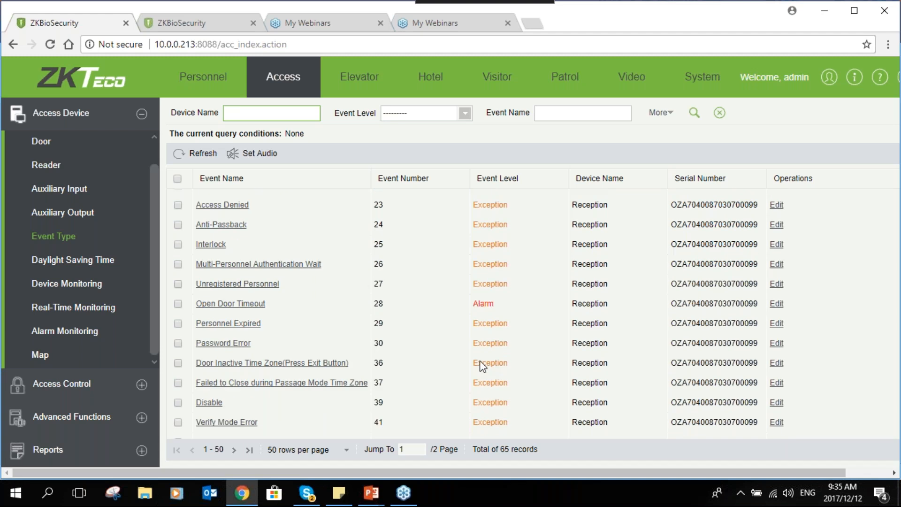
pyautogui.scroll(-2, 431, 325)
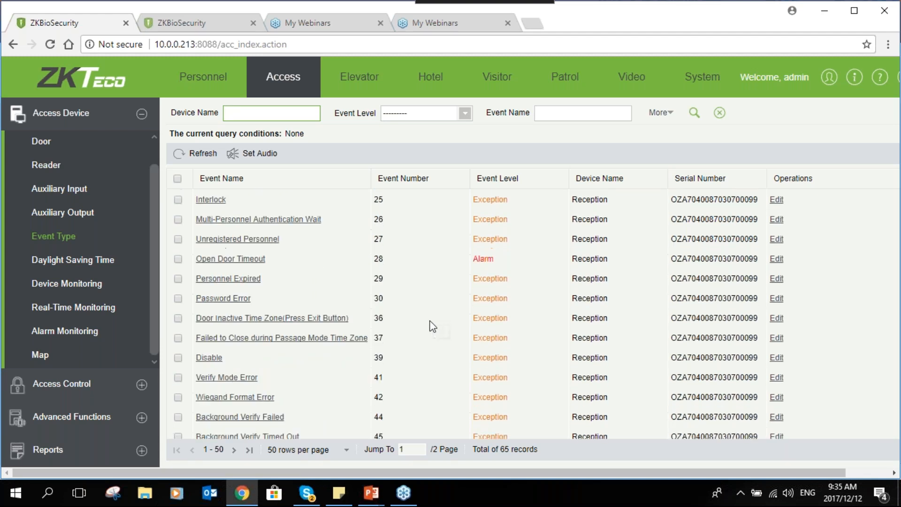
pyautogui.scroll(-5, 432, 326)
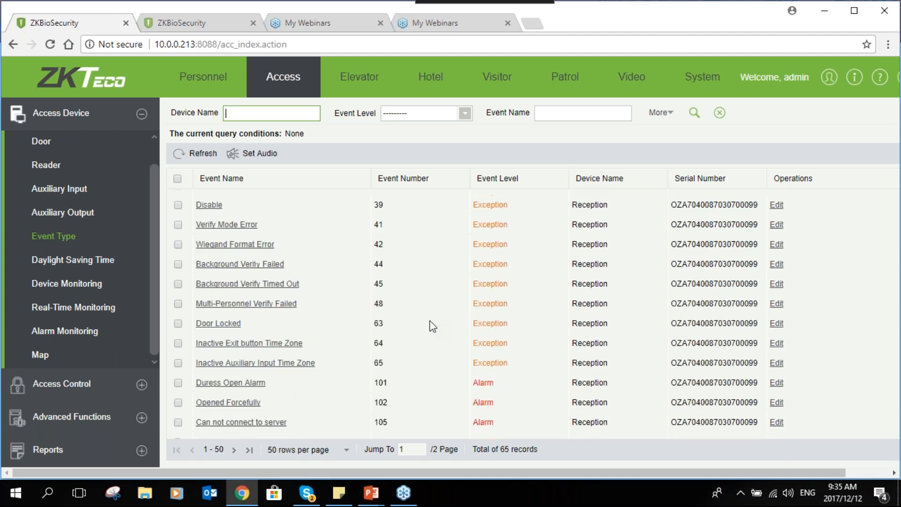
pyautogui.scroll(-4, 432, 326)
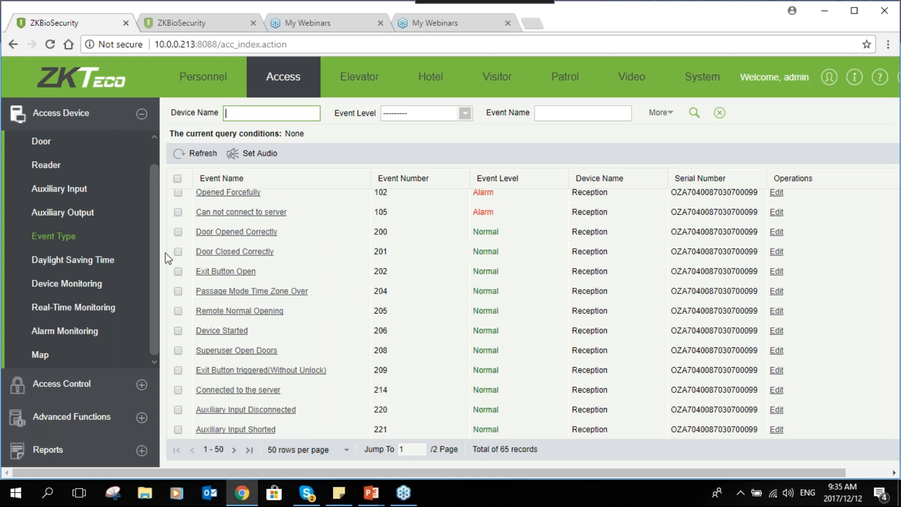
pyautogui.click(116, 284)
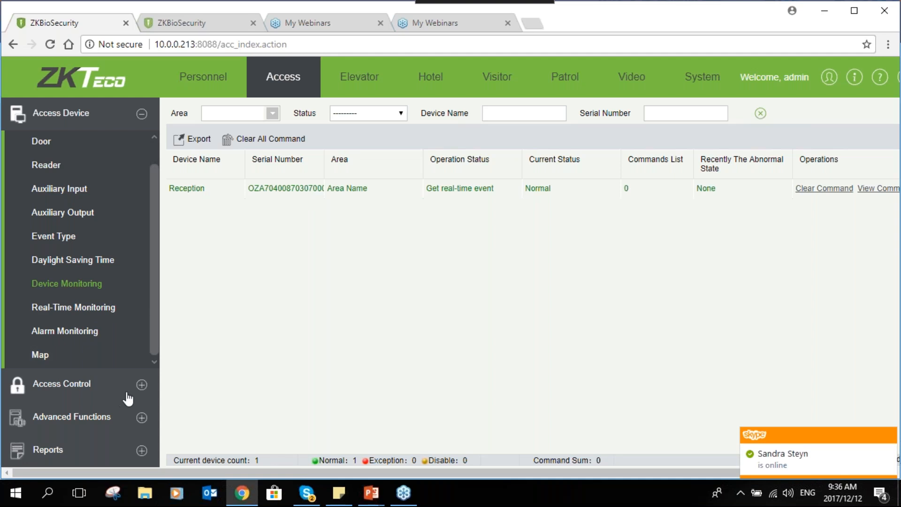
# - Open the Normal time zone for editing and examine Monday's start and end times in Interval 1
pyautogui.click(141, 384)
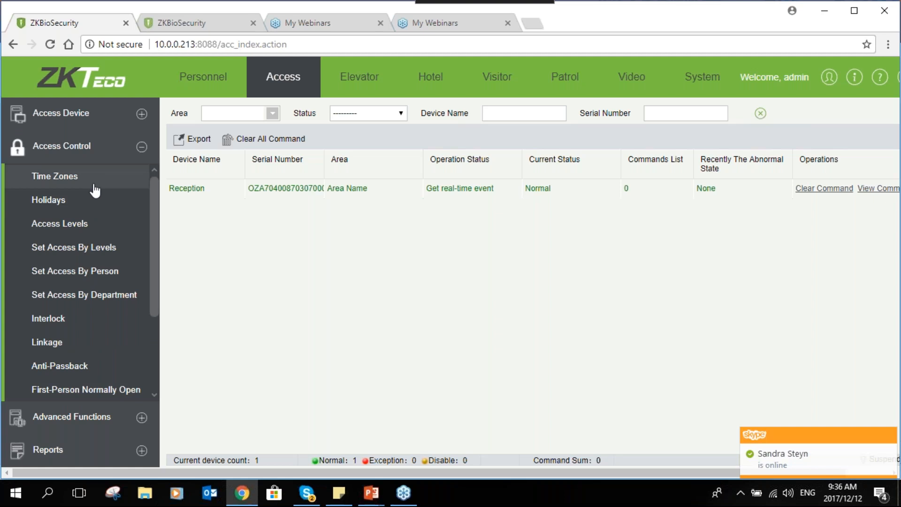
pyautogui.click(94, 185)
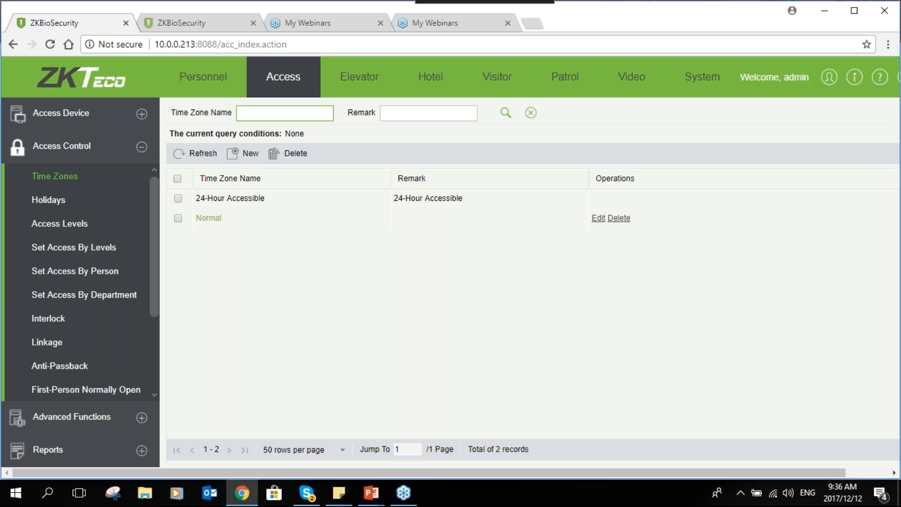
pyautogui.click(208, 217)
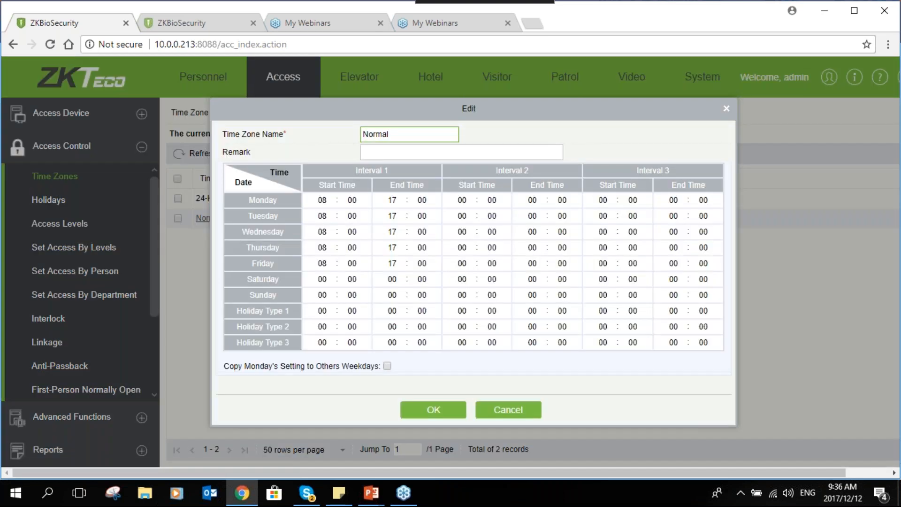
pyautogui.click(331, 201)
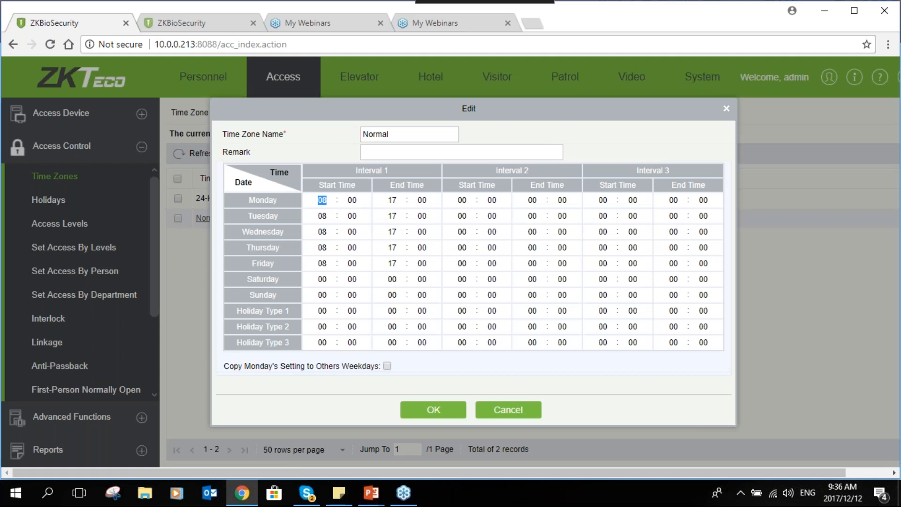
pyautogui.doubleClick(323, 201)
pyautogui.doubleClick(395, 200)
pyautogui.doubleClick(322, 200)
pyautogui.doubleClick(394, 200)
pyautogui.doubleClick(323, 200)
pyautogui.doubleClick(392, 200)
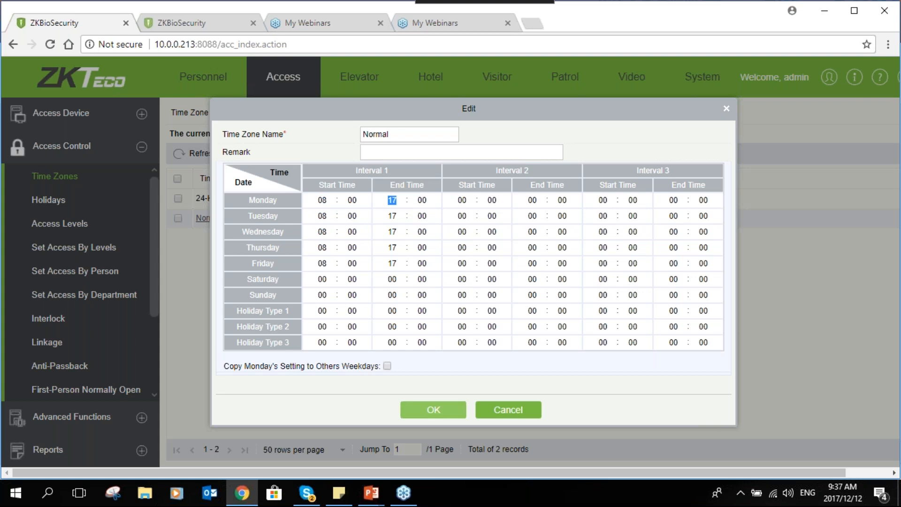
# - Copy Monday's setting to the other weekdays in the Normal time zone and save it
pyautogui.click(387, 366)
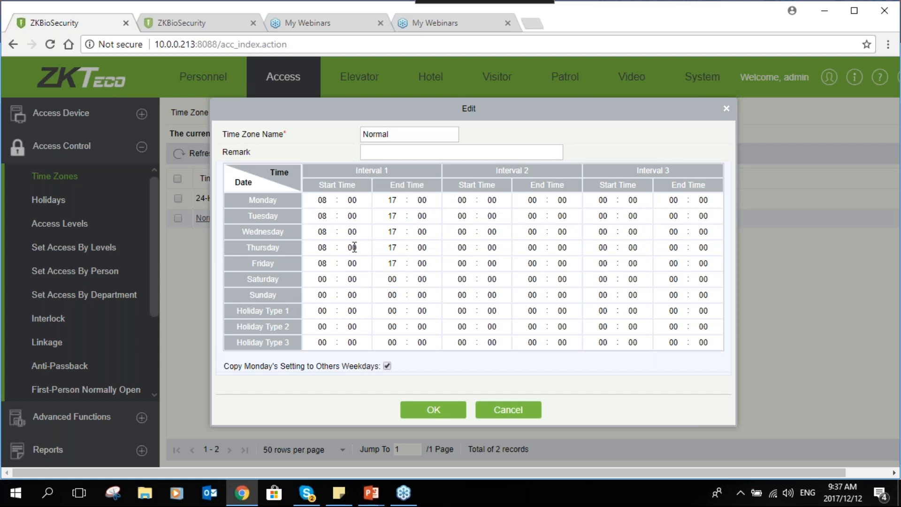
pyautogui.click(322, 279)
pyautogui.click(352, 279)
pyautogui.click(397, 279)
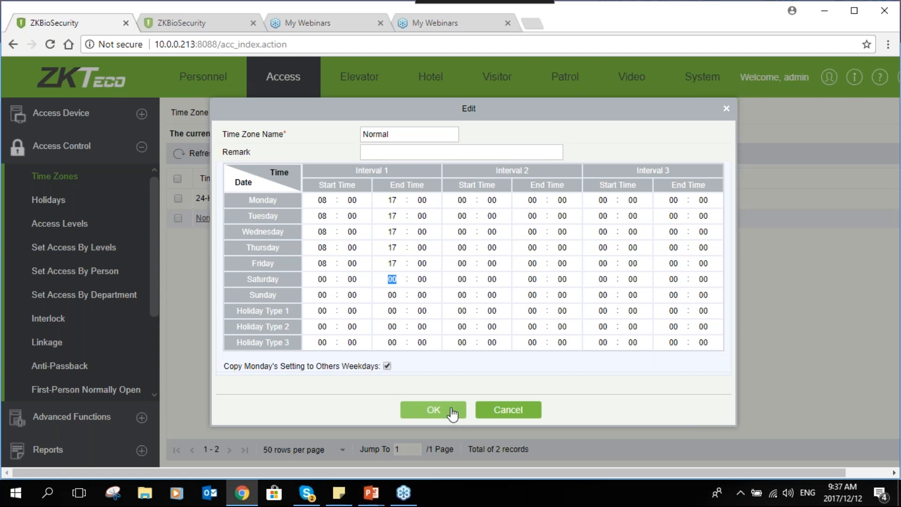
pyautogui.click(433, 414)
pyautogui.click(433, 411)
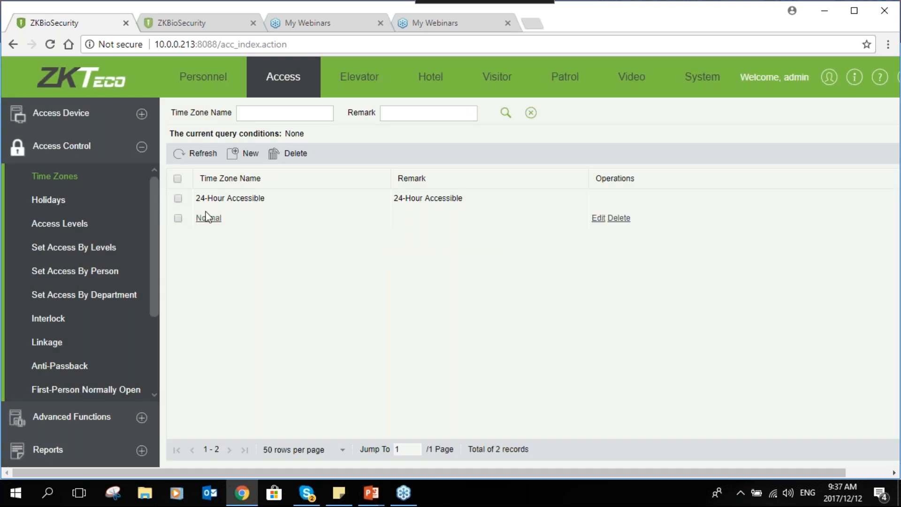
# - Open the New Year holiday for editing and review the available holiday types
pyautogui.click(64, 206)
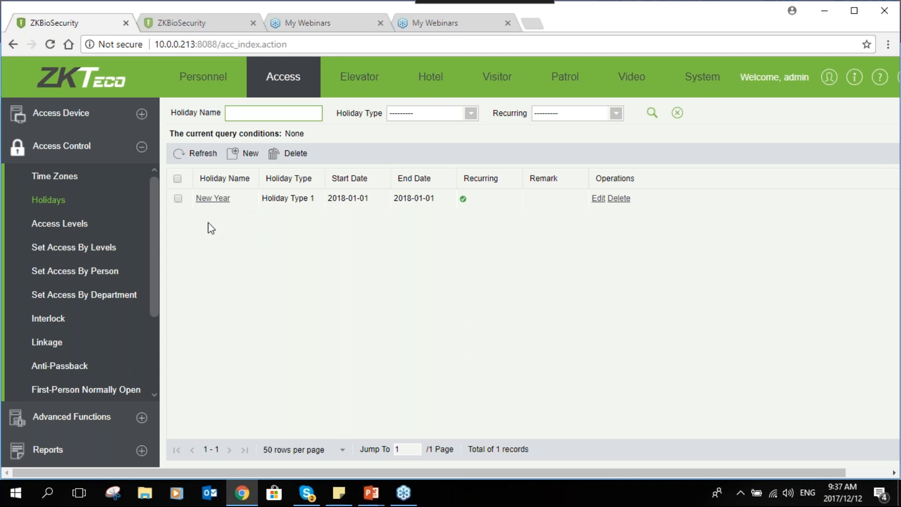
pyautogui.click(223, 206)
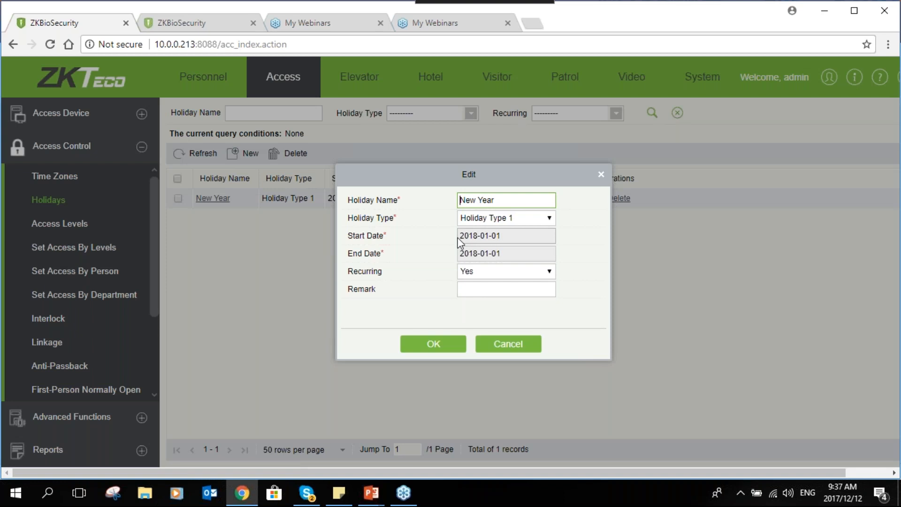
pyautogui.click(499, 199)
pyautogui.click(547, 223)
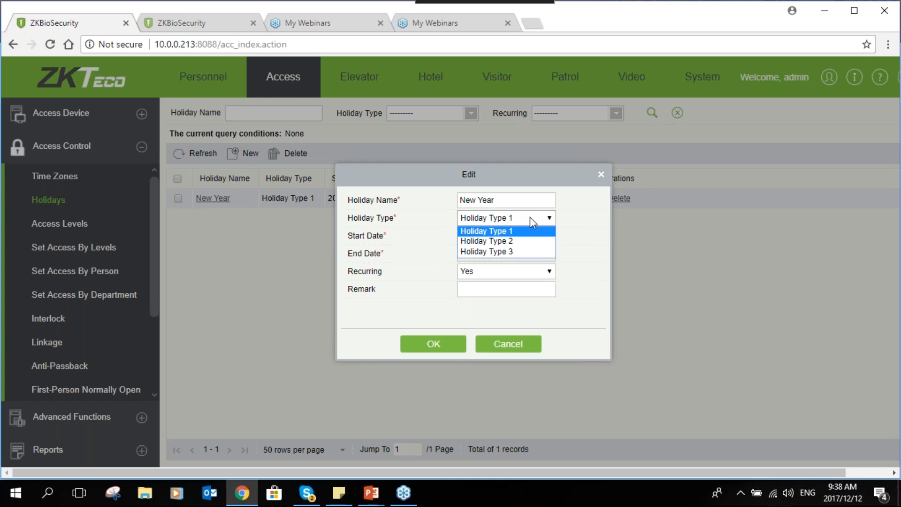
pyautogui.click(530, 217)
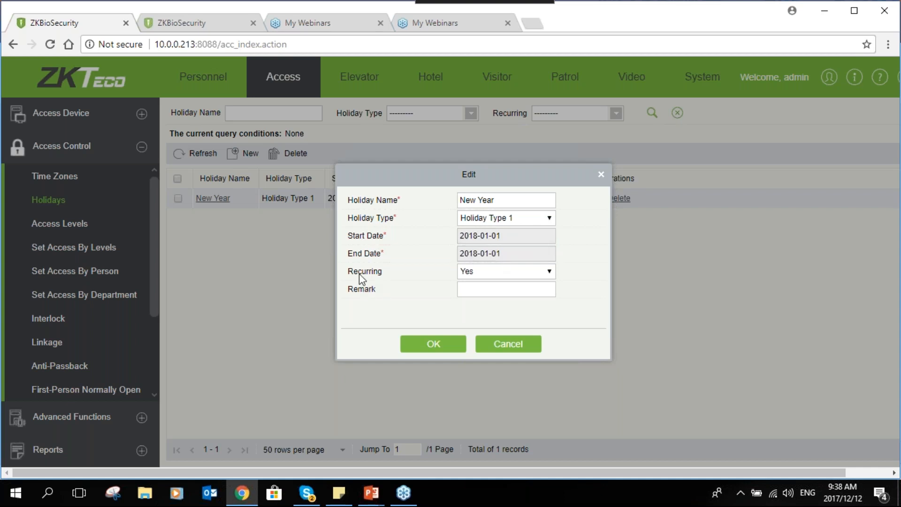
# - Review the recurring options of the New Year holiday, keeping it set to Yes
pyautogui.click(500, 270)
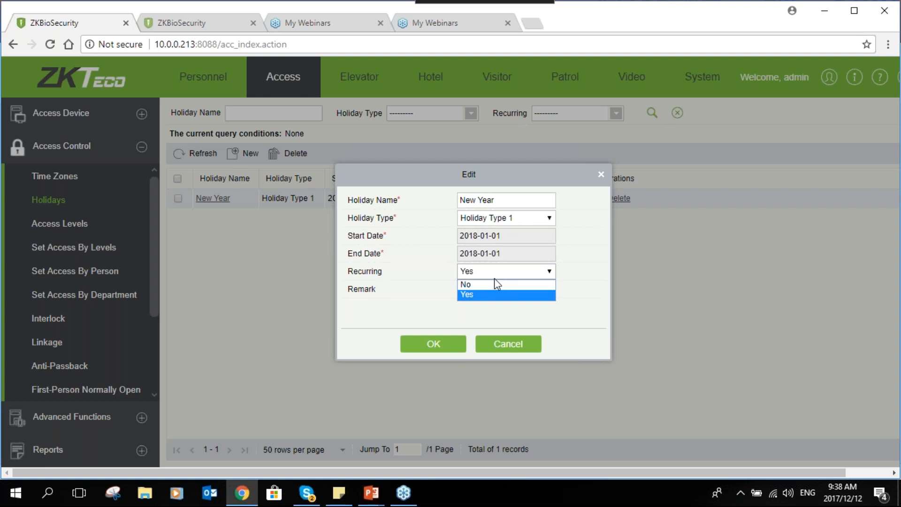
pyautogui.click(492, 269)
pyautogui.click(492, 271)
pyautogui.click(492, 293)
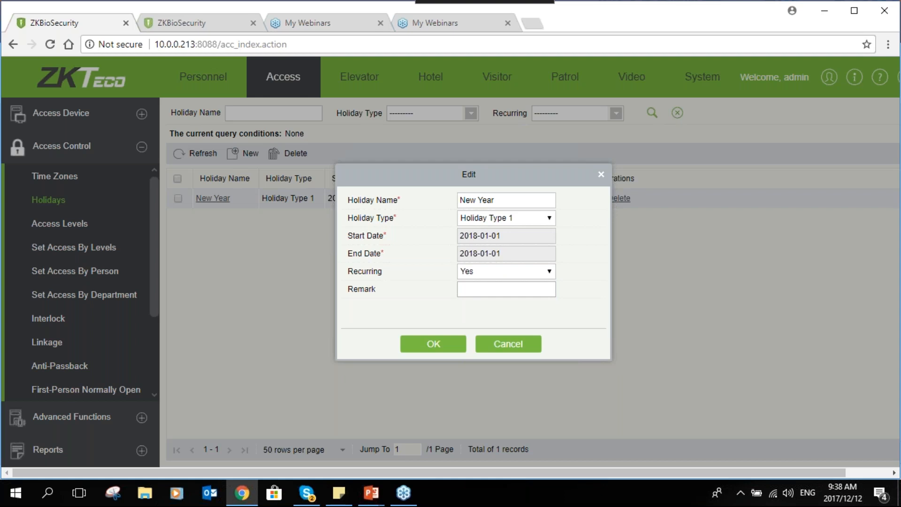
pyautogui.click(496, 280)
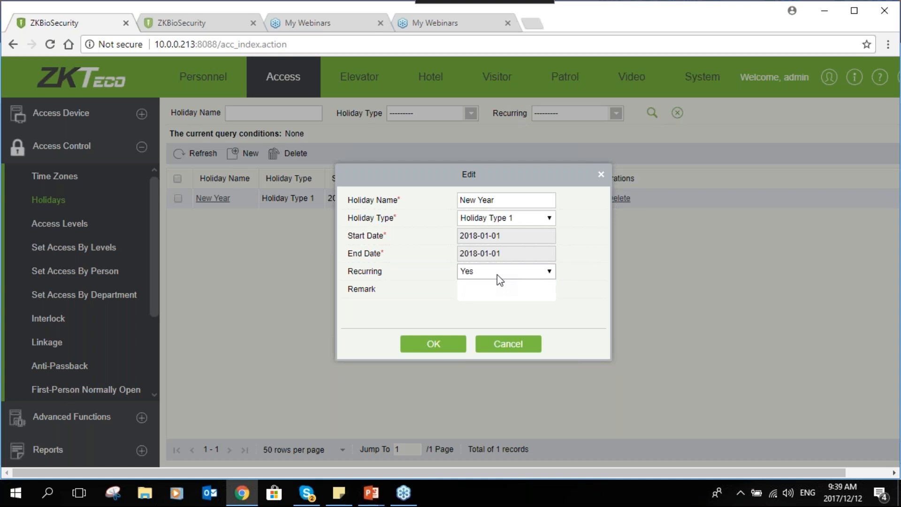
# - Check the New Year holiday's Recurring choice, keep it at Yes, and save the holiday
pyautogui.click(492, 284)
pyautogui.click(488, 273)
pyautogui.click(489, 293)
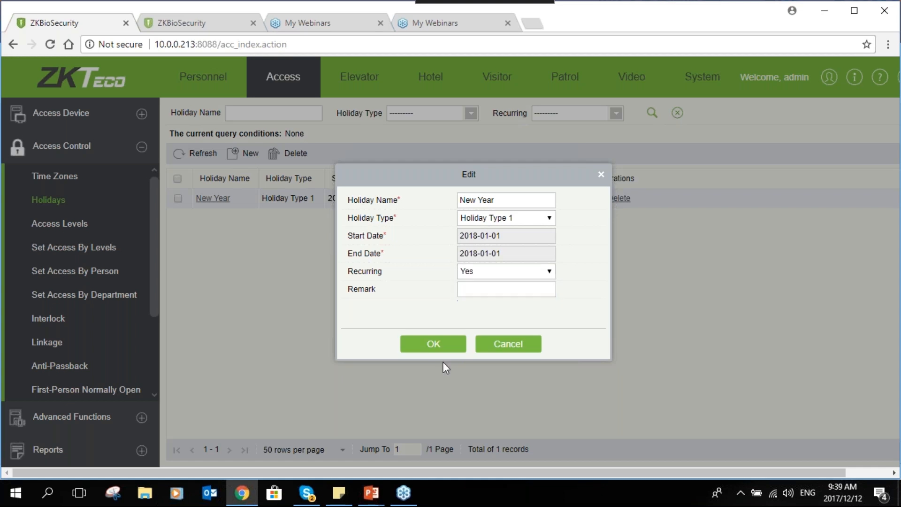
pyautogui.click(438, 350)
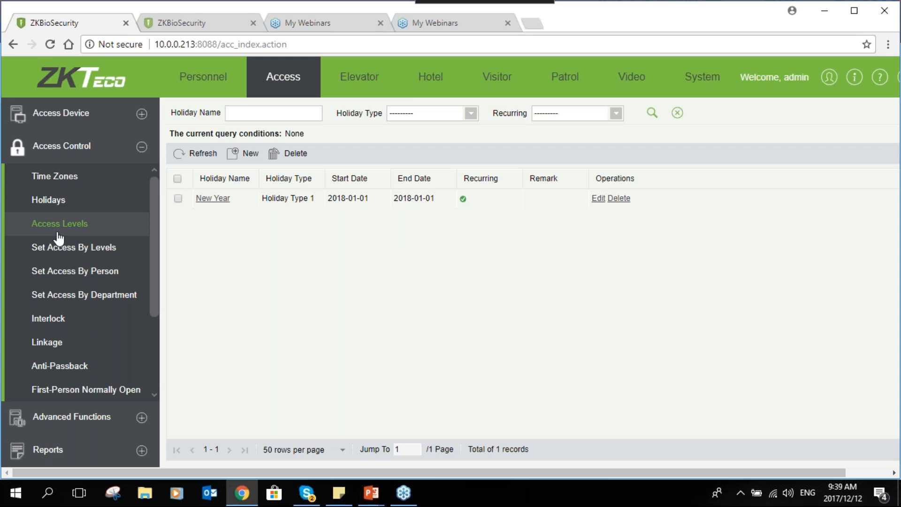
# - Review the access levels and save the Normal Hour level with the Normal time zone and its existing area
pyautogui.click(59, 229)
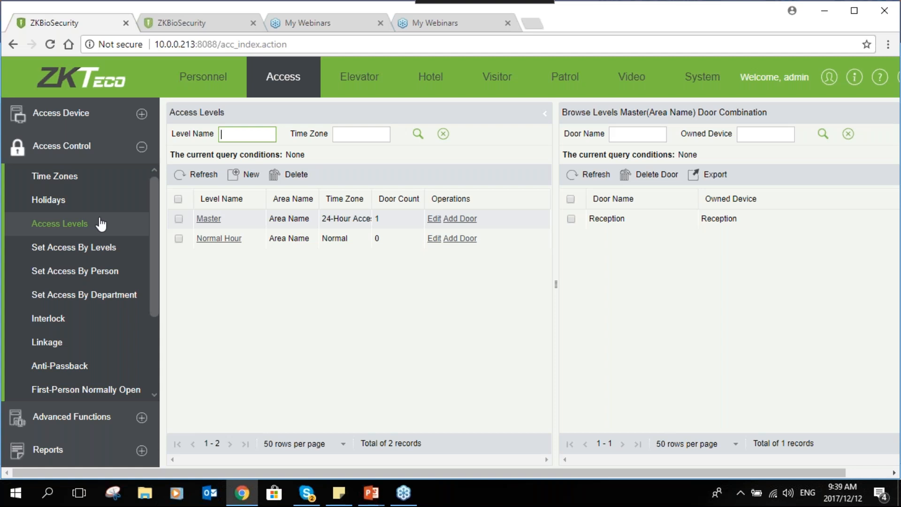
pyautogui.click(77, 224)
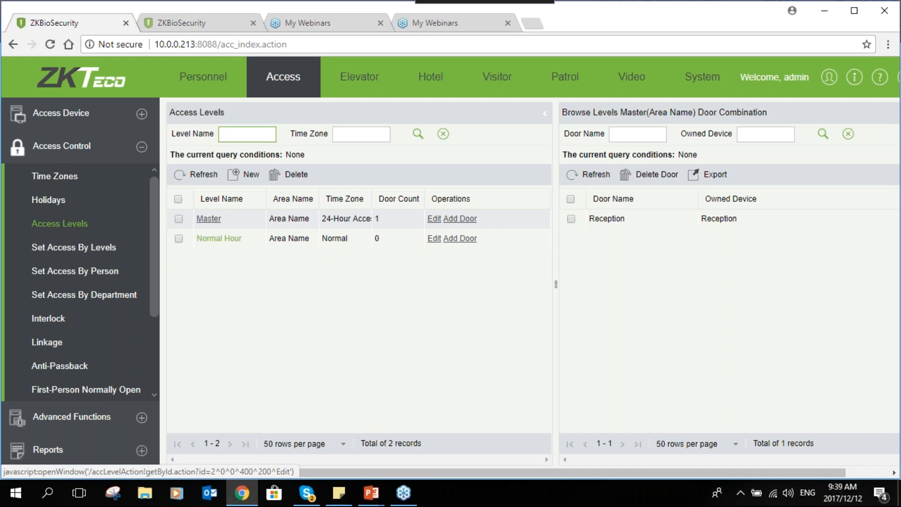
pyautogui.click(219, 238)
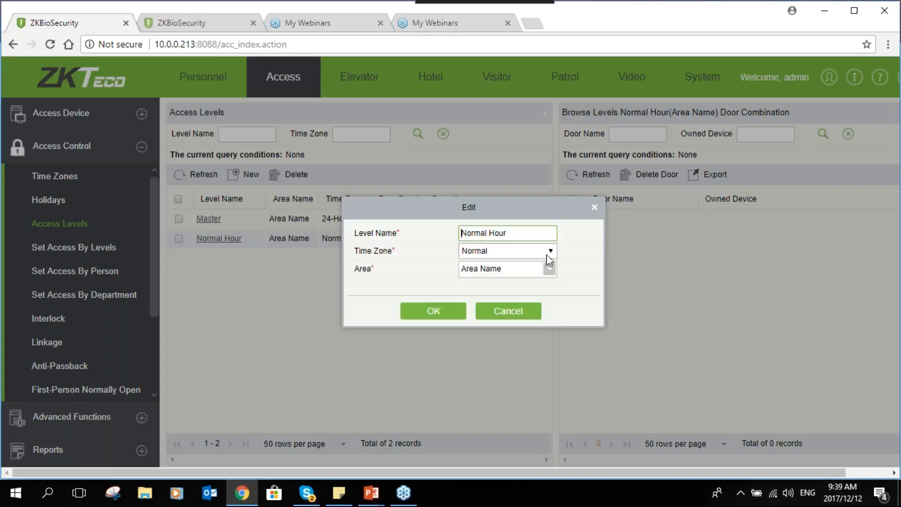
pyautogui.click(548, 252)
pyautogui.click(535, 275)
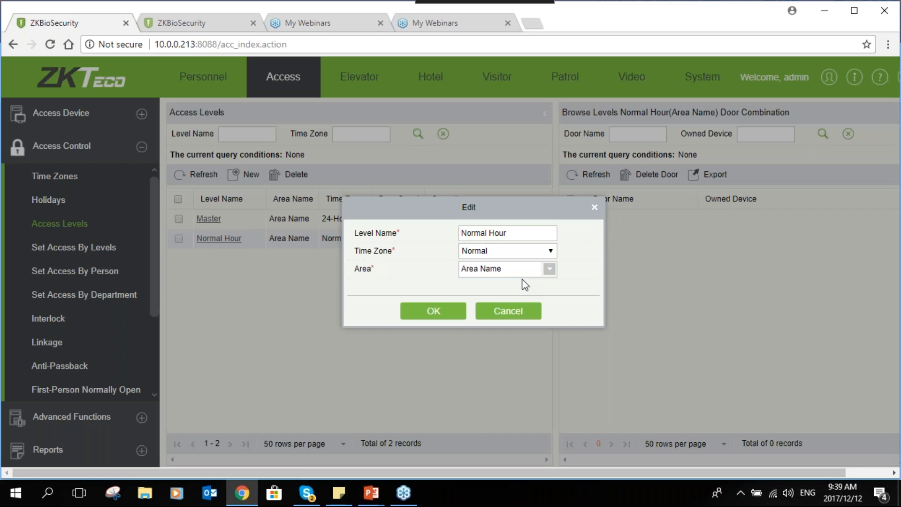
pyautogui.click(433, 310)
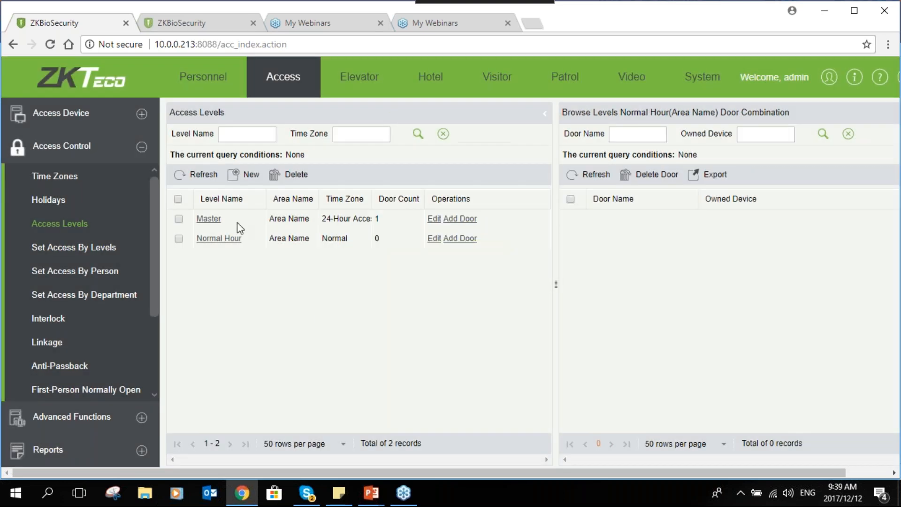
# - Check which doors can be added to the Master level, and add the Reception door to the Normal Hour level
pyautogui.click(459, 219)
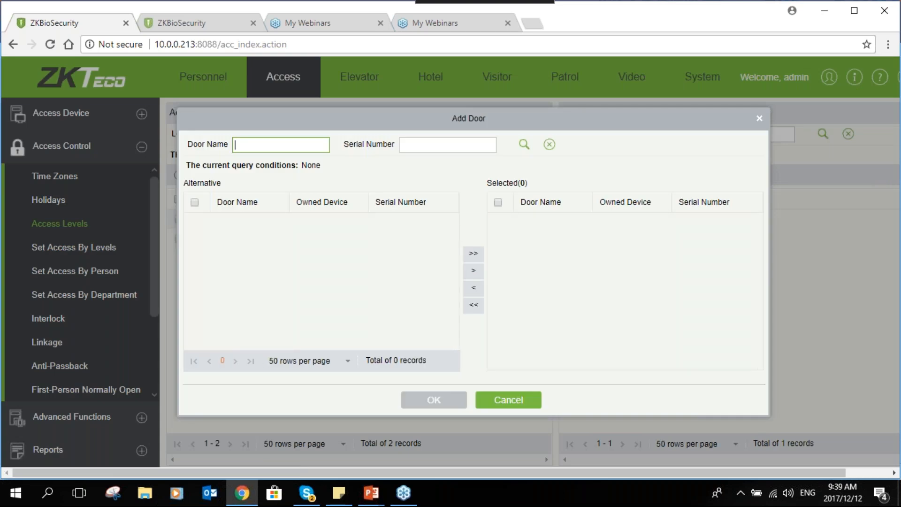
pyautogui.click(759, 118)
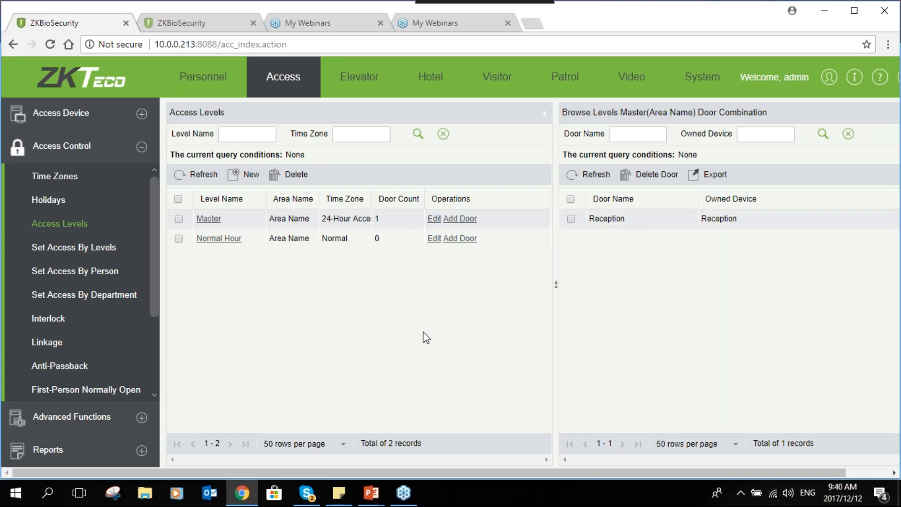
pyautogui.click(308, 239)
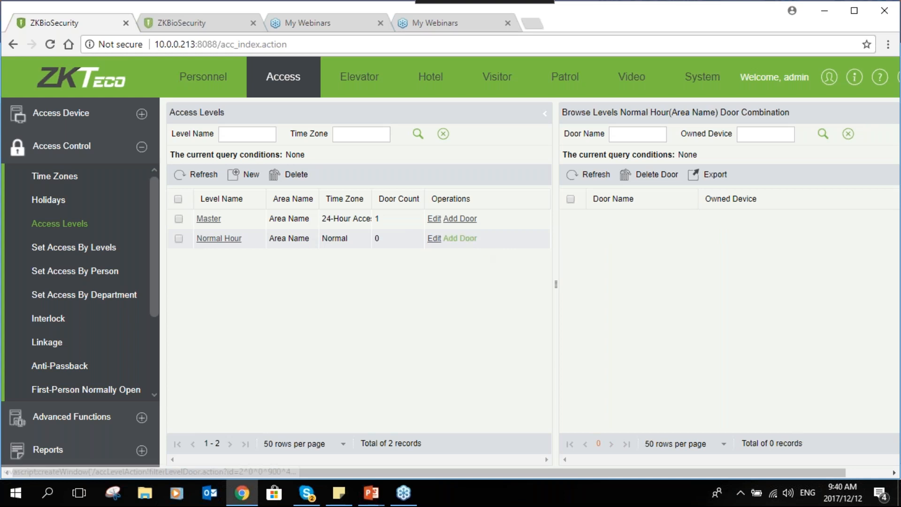
pyautogui.click(467, 239)
pyautogui.click(288, 224)
pyautogui.click(480, 254)
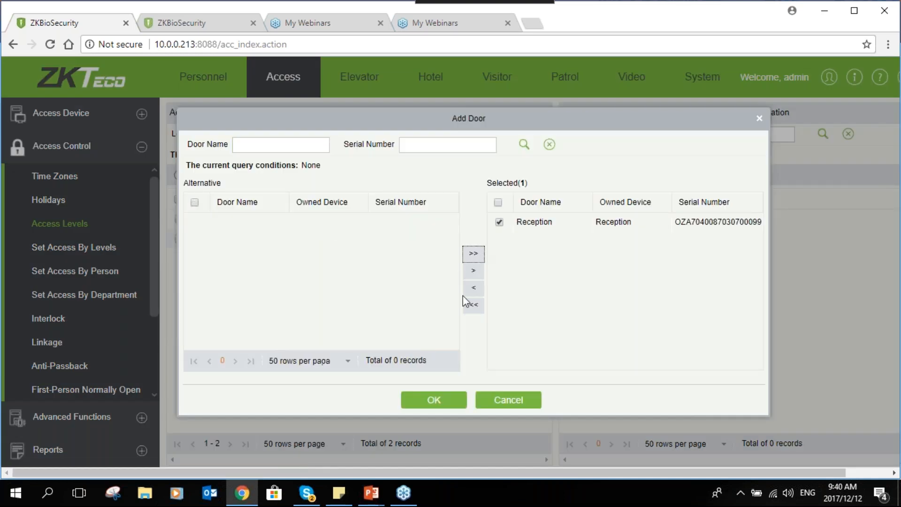
pyautogui.click(433, 400)
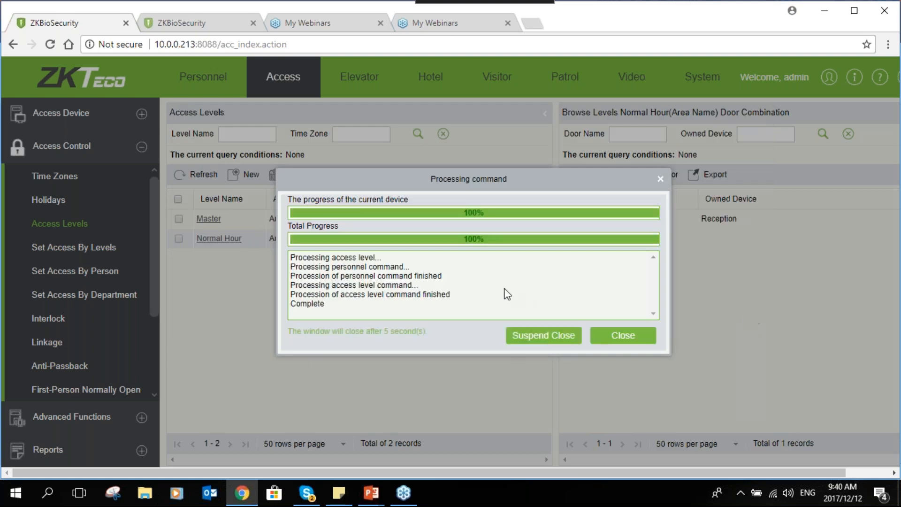
pyautogui.click(638, 337)
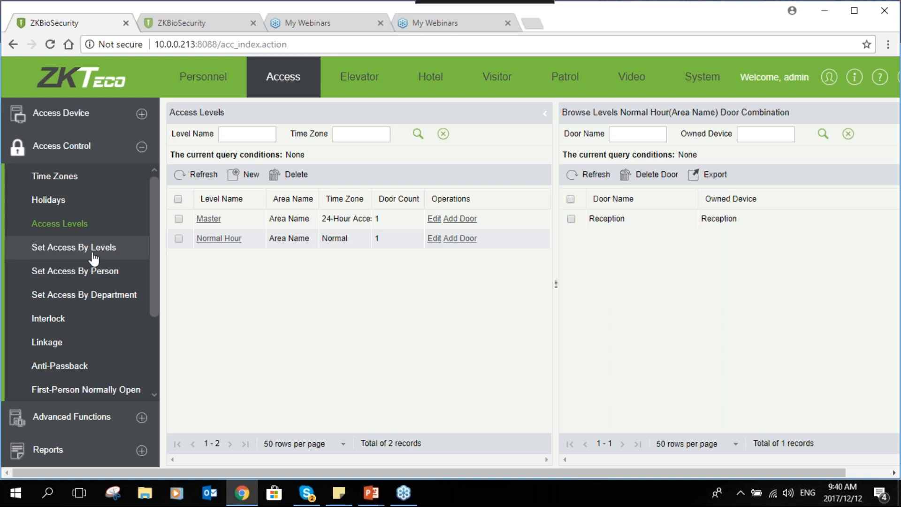
# - Look at the default levels by department, and assign the Normal Hour level individually to the person in the SALES department
pyautogui.click(83, 297)
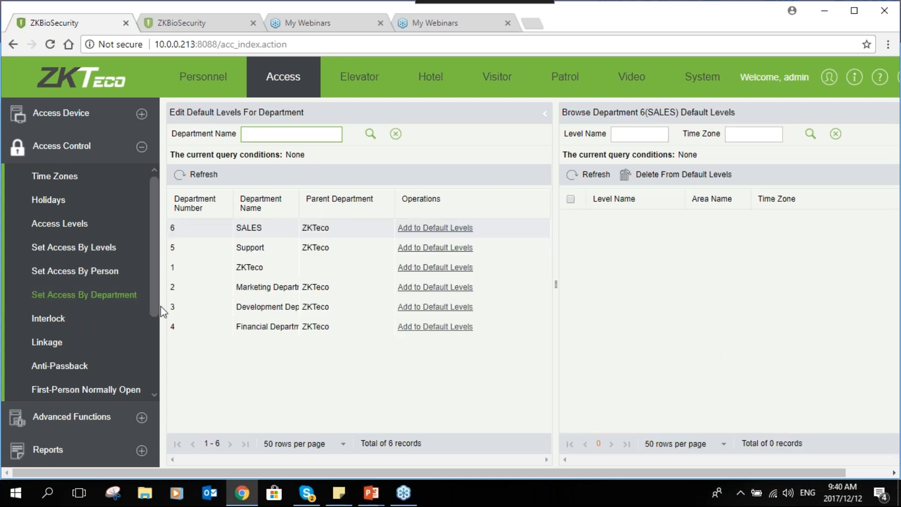
pyautogui.click(81, 278)
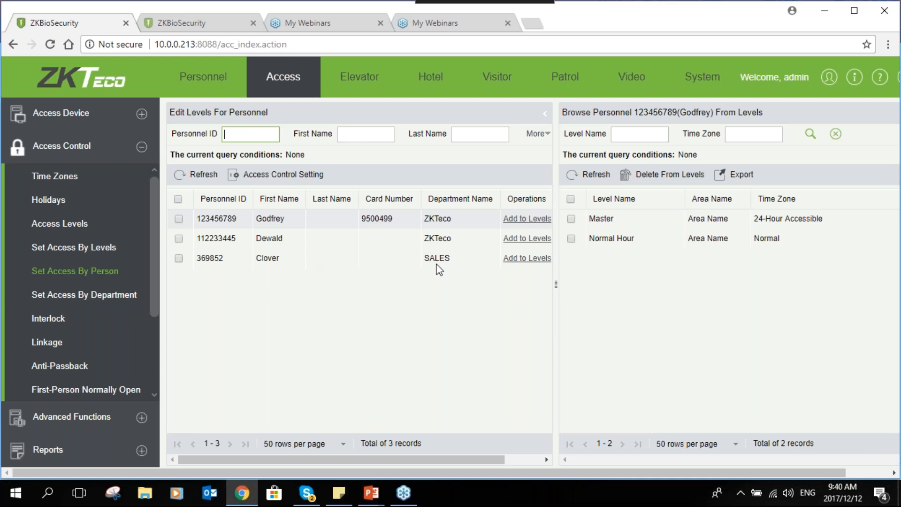
pyautogui.click(532, 259)
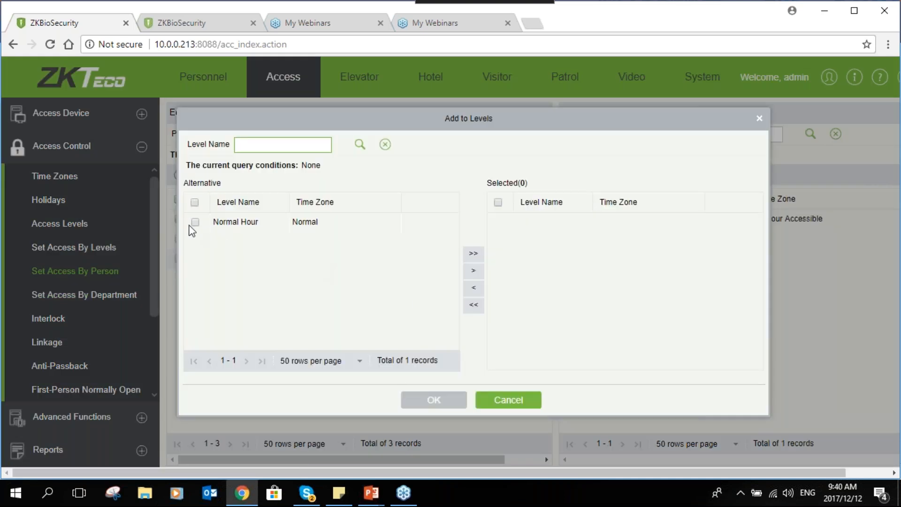
pyautogui.click(195, 221)
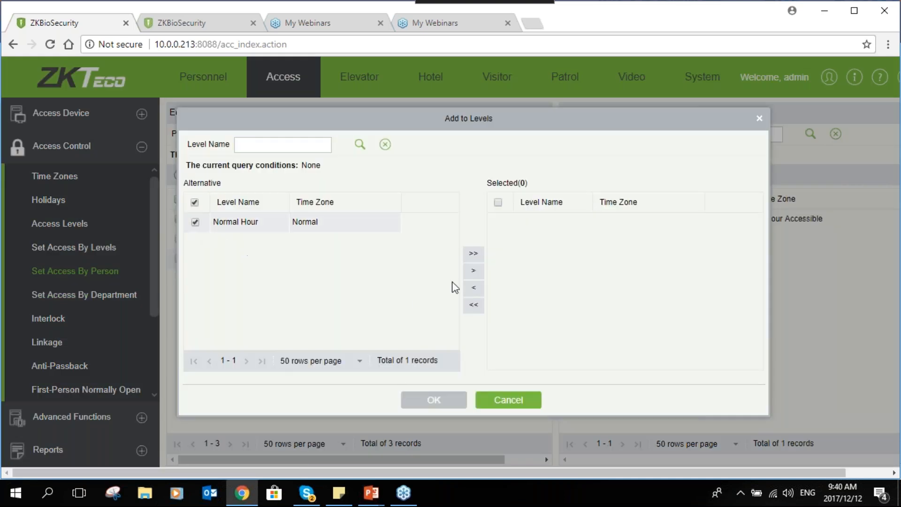
pyautogui.click(479, 273)
pyautogui.click(446, 401)
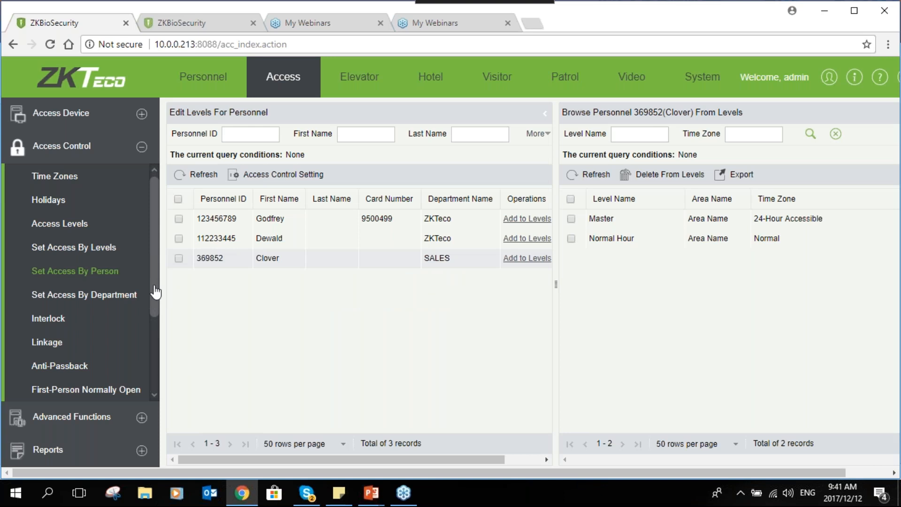
# - Look over the remaining access control functions and open Real-Time Monitoring for the access devices
pyautogui.scroll(-1, 155, 292)
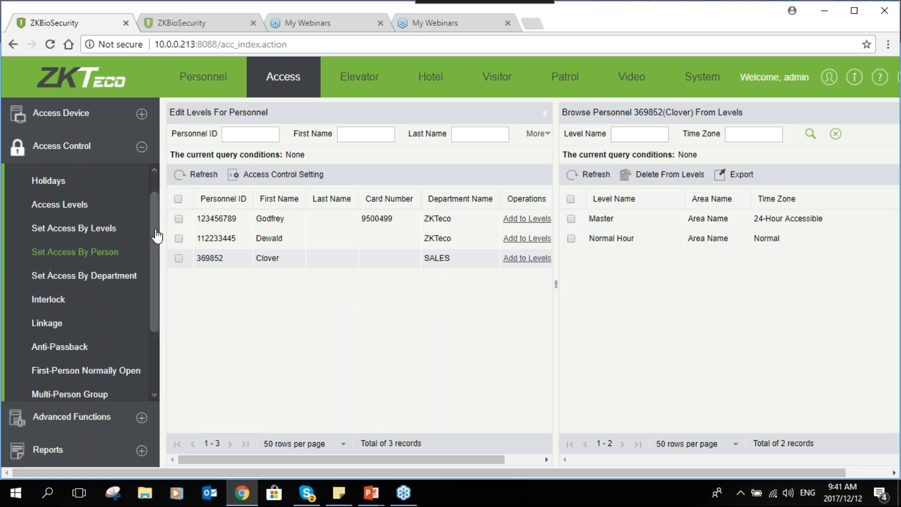
pyautogui.scroll(1, 158, 221)
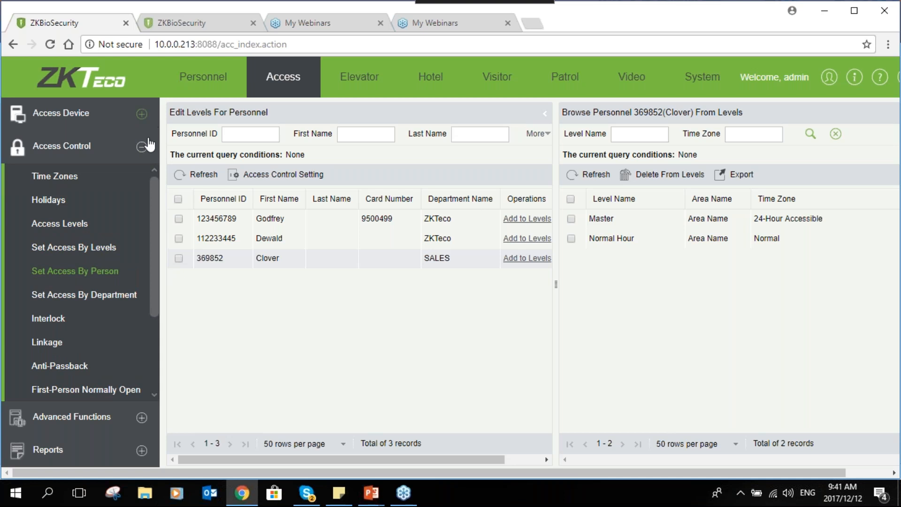
pyautogui.click(142, 114)
pyautogui.click(88, 314)
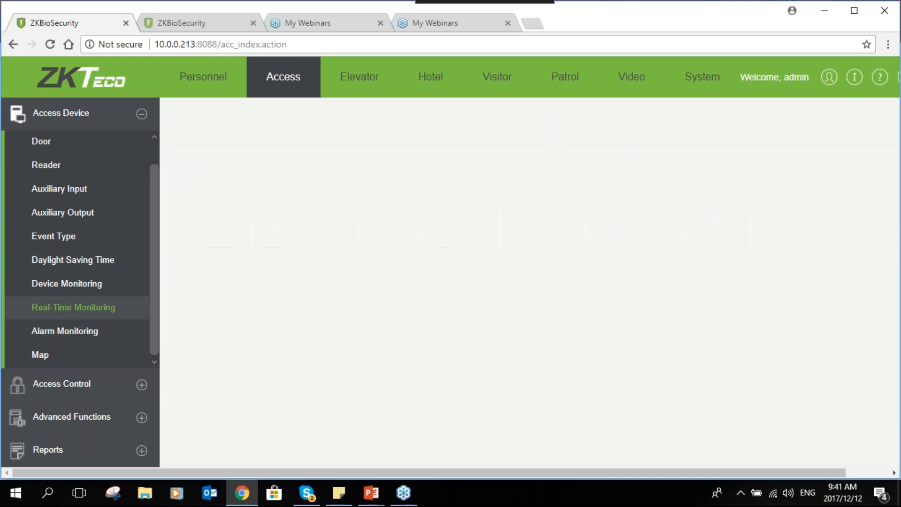
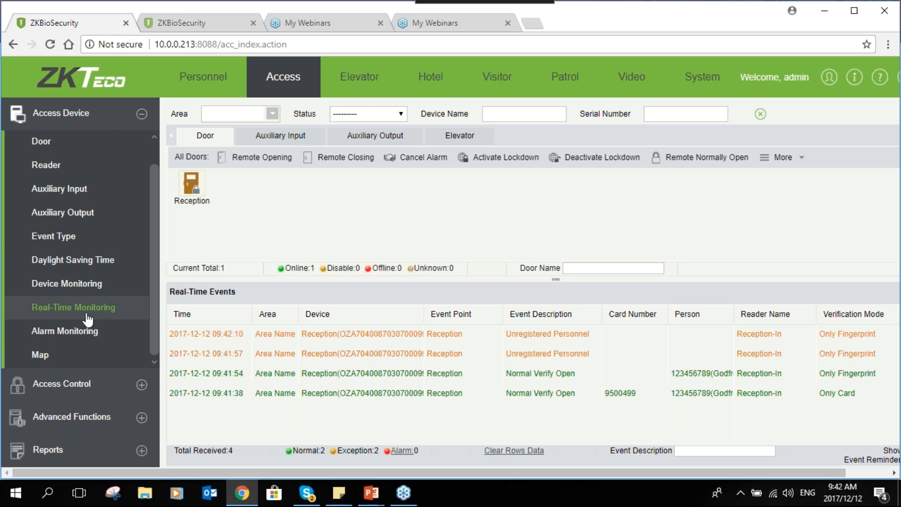
# - Look at the devices and rules available for a new interlock, and leave without creating it
pyautogui.click(141, 394)
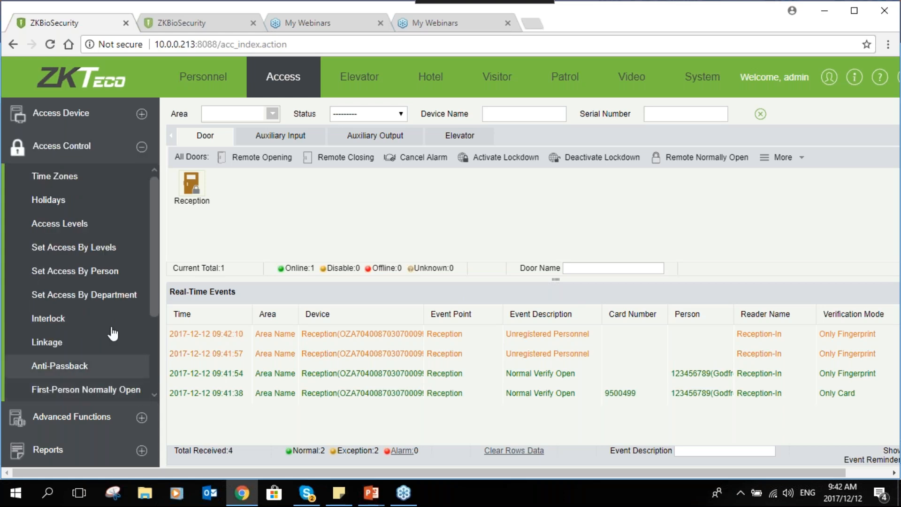
pyautogui.click(75, 319)
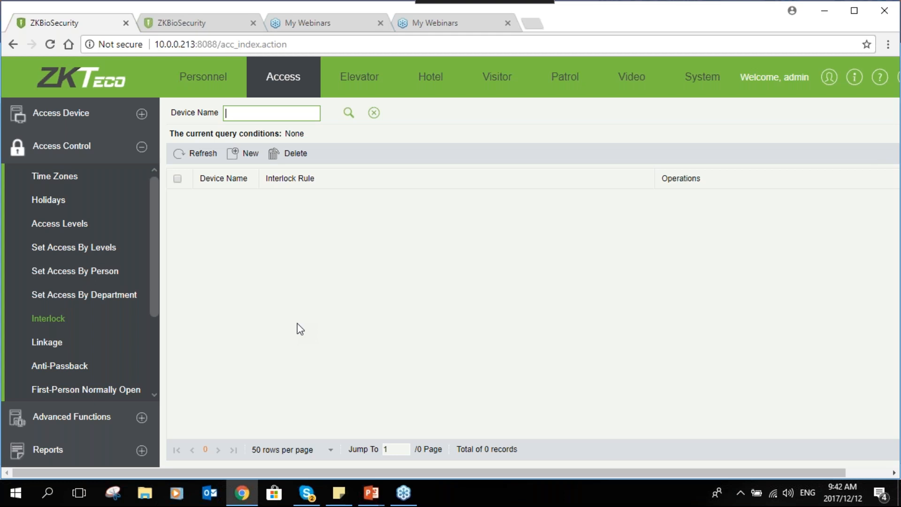
pyautogui.click(244, 158)
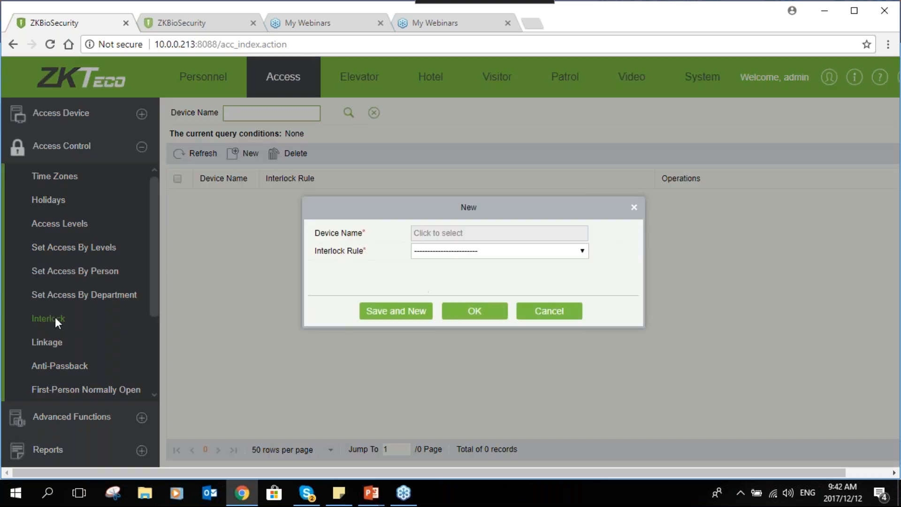
pyautogui.click(450, 234)
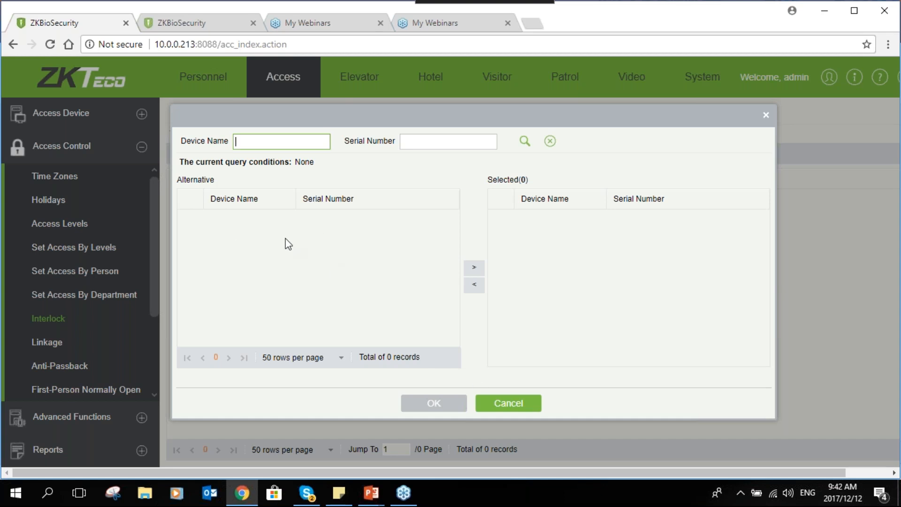
pyautogui.click(516, 404)
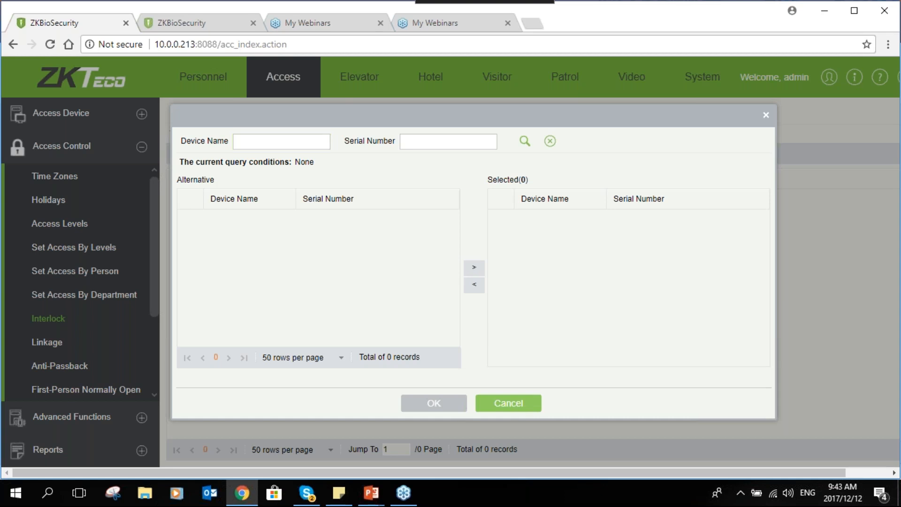
pyautogui.click(461, 253)
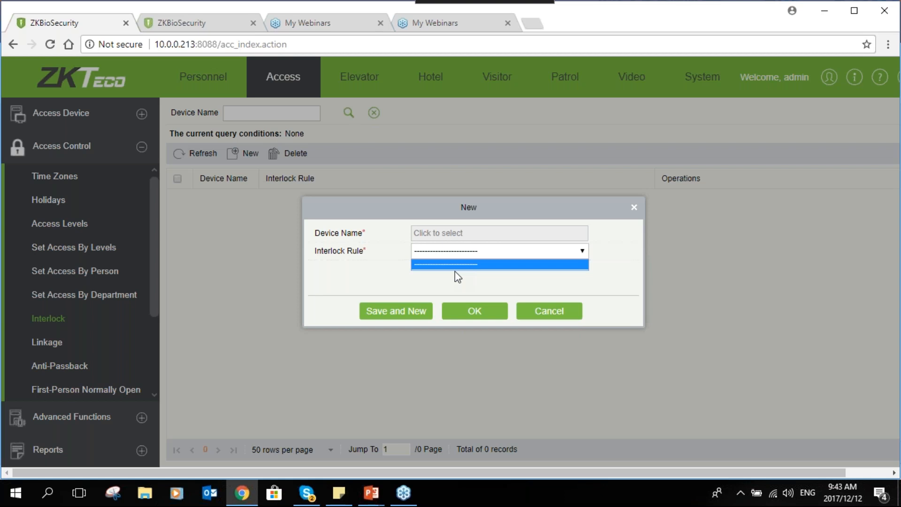
pyautogui.click(480, 321)
pyautogui.click(541, 308)
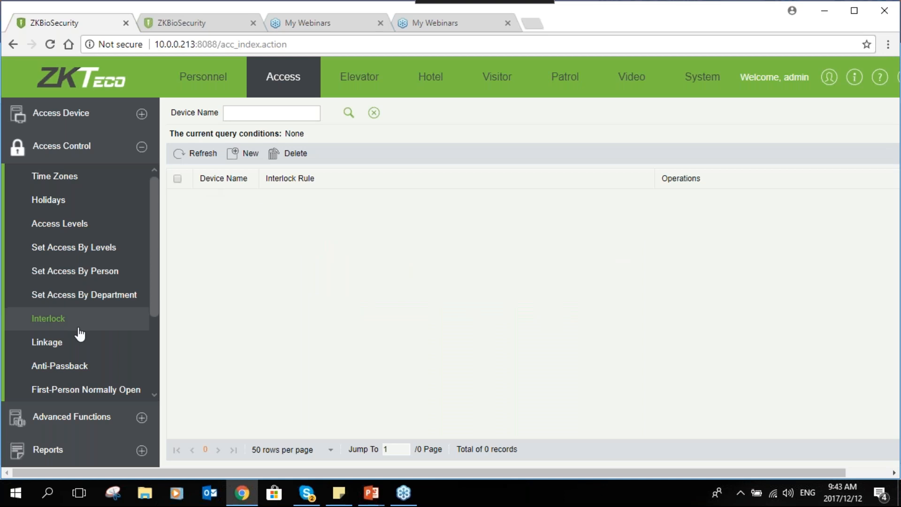
# - Start a new access control linkage named Link 1 and assign the Reception device to it
pyautogui.click(63, 343)
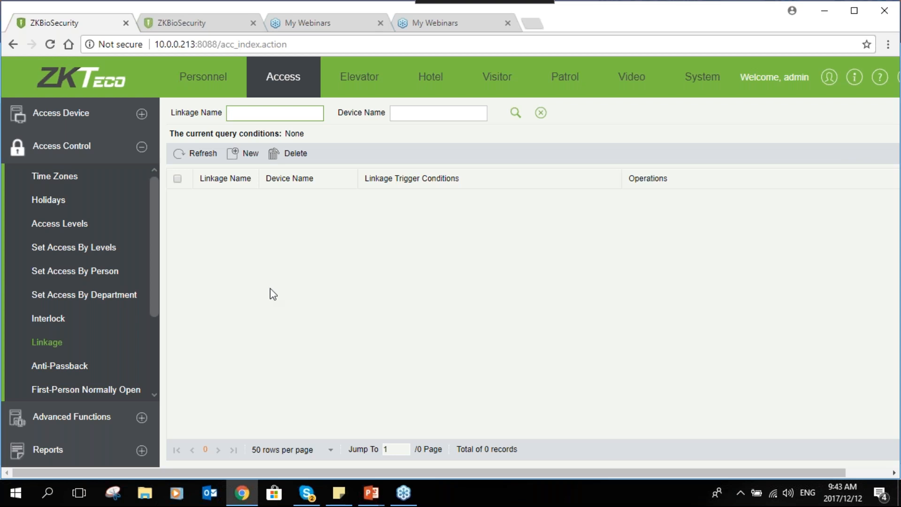
pyautogui.click(240, 157)
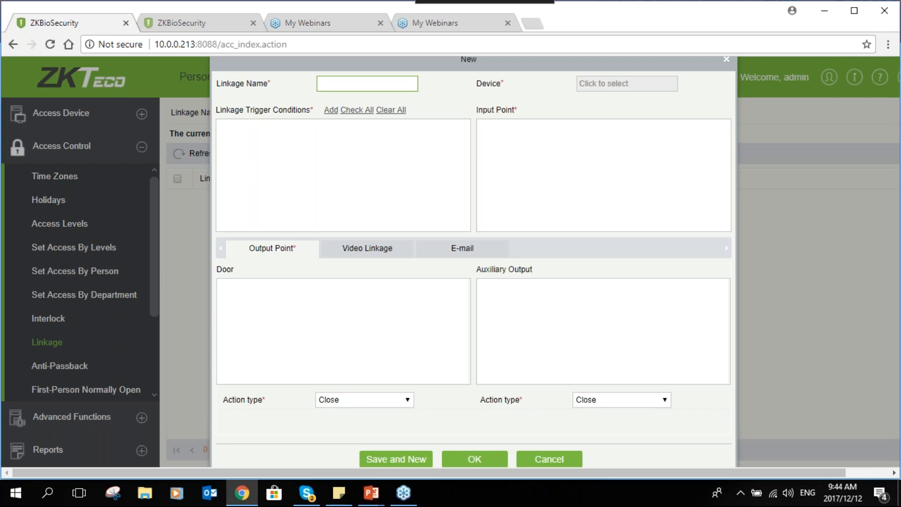
pyautogui.write('Link 1')
pyautogui.click(589, 86)
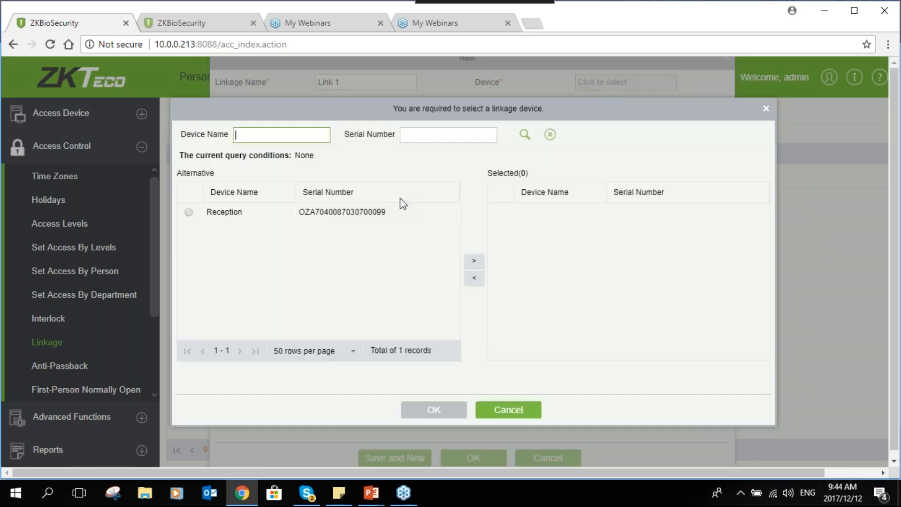
pyautogui.click(189, 212)
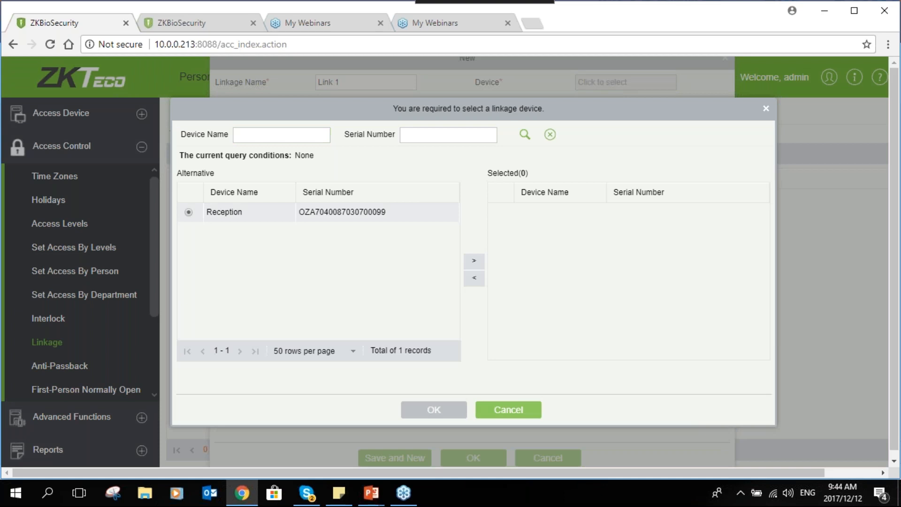
pyautogui.click(473, 262)
pyautogui.click(434, 409)
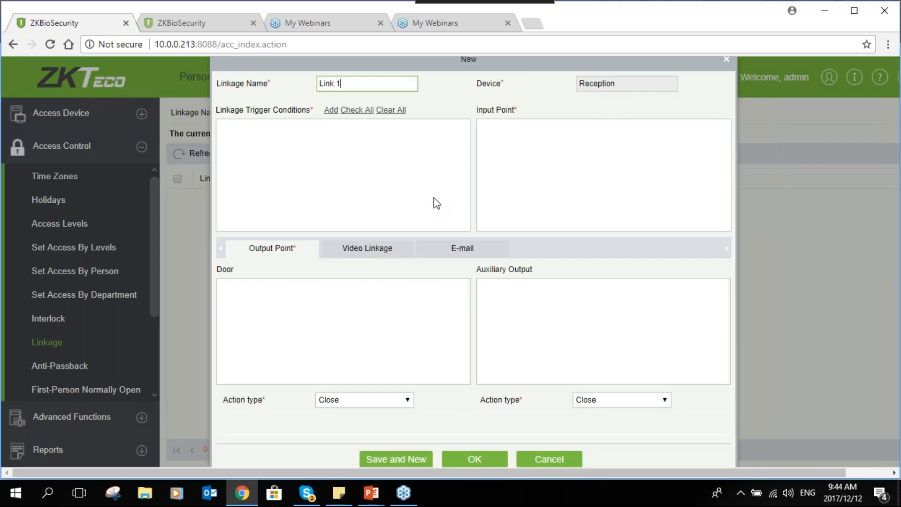
# - Add Auxiliary Input Shorted as the linkage trigger condition and set the input point to Any
pyautogui.click(334, 112)
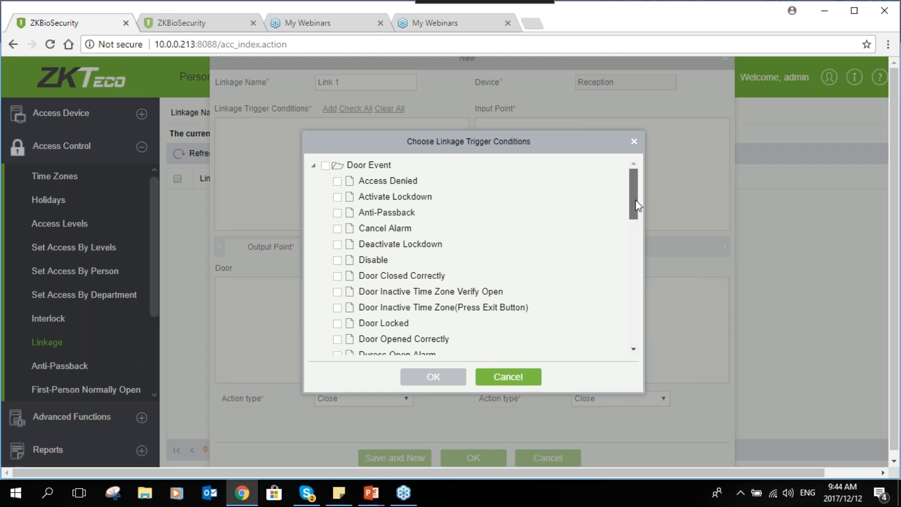
pyautogui.moveTo(635, 198); pyautogui.dragTo(622, 343)
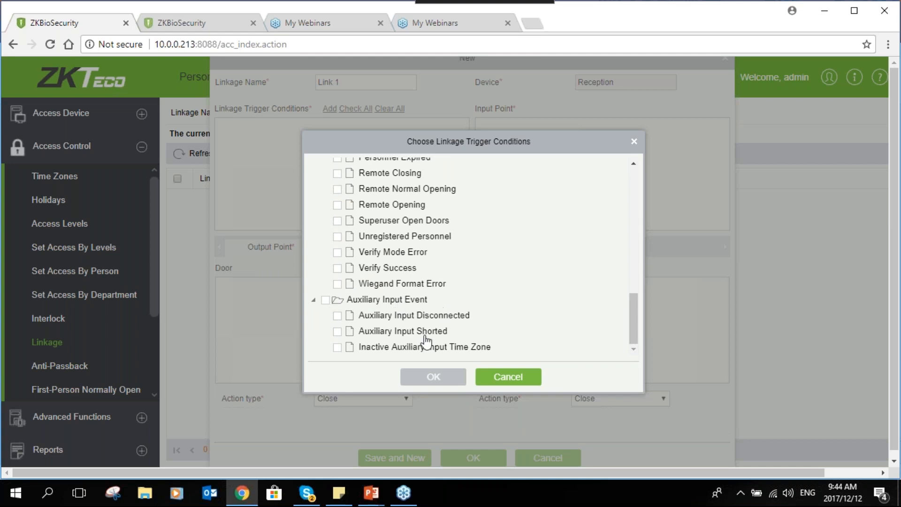
pyautogui.click(338, 331)
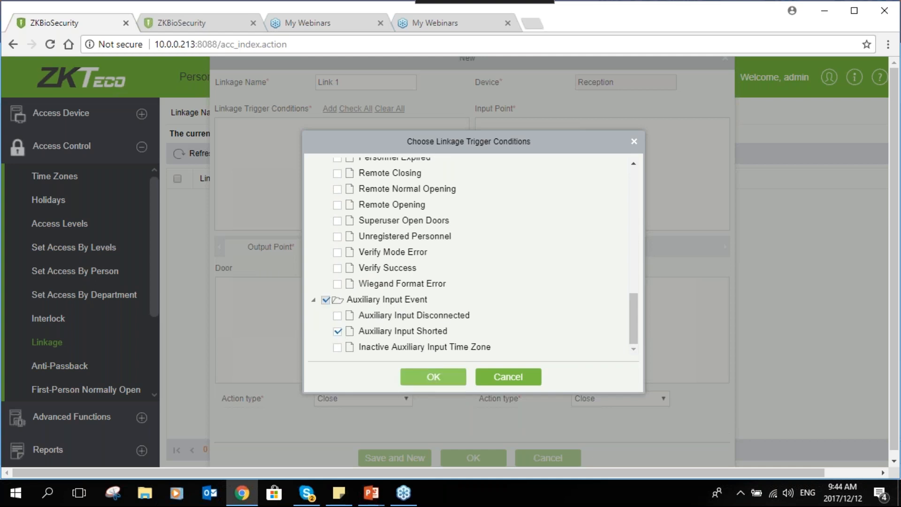
pyautogui.click(443, 373)
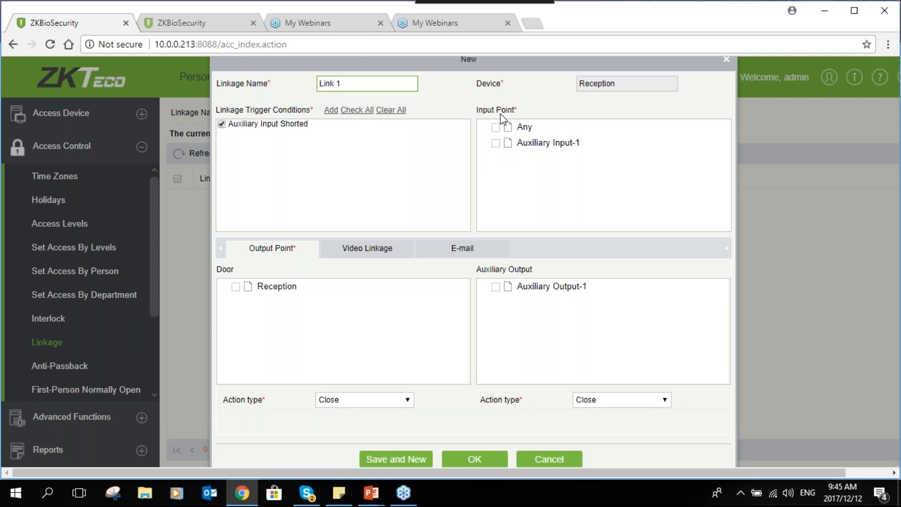
pyautogui.click(496, 127)
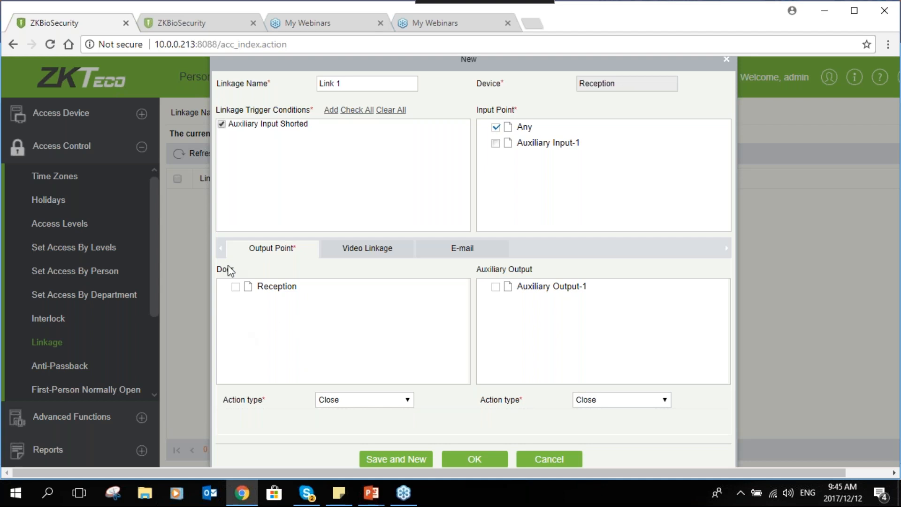
# - Choose the Reception door and Auxiliary Output-1 as output points, with both action types set to Normally Open
pyautogui.click(236, 289)
pyautogui.click(496, 288)
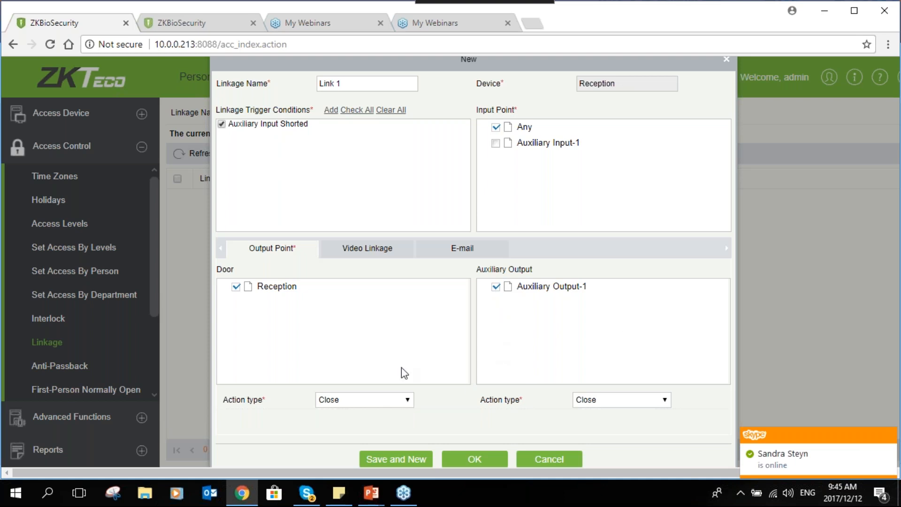
pyautogui.click(359, 400)
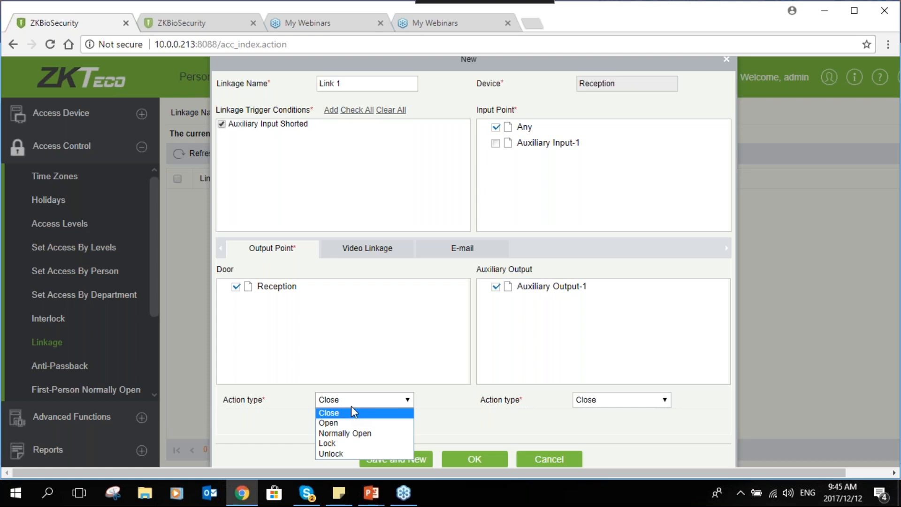
pyautogui.click(349, 434)
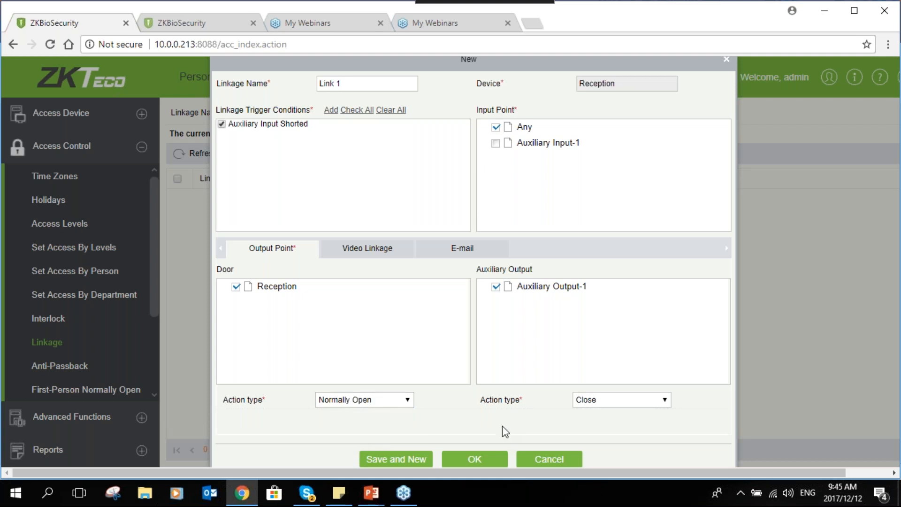
pyautogui.click(641, 406)
pyautogui.click(604, 433)
# - Enable pop-up video, video recording and capture for the linkage, with the capture popping up immediately in the monitoring page
pyautogui.click(350, 249)
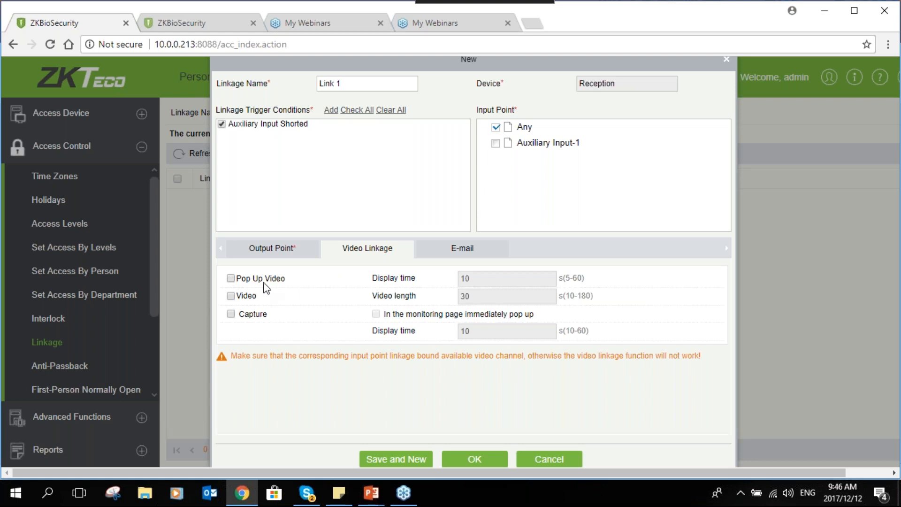
pyautogui.click(230, 279)
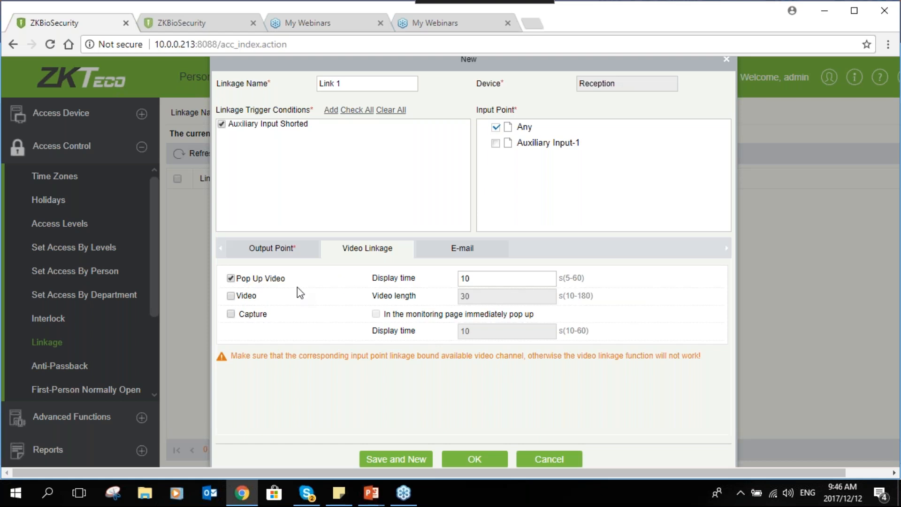
pyautogui.click(234, 296)
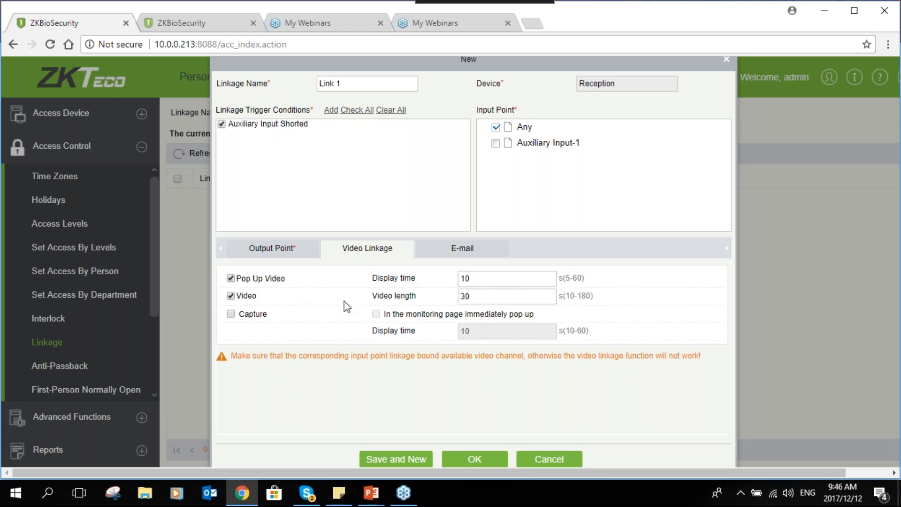
pyautogui.click(486, 296)
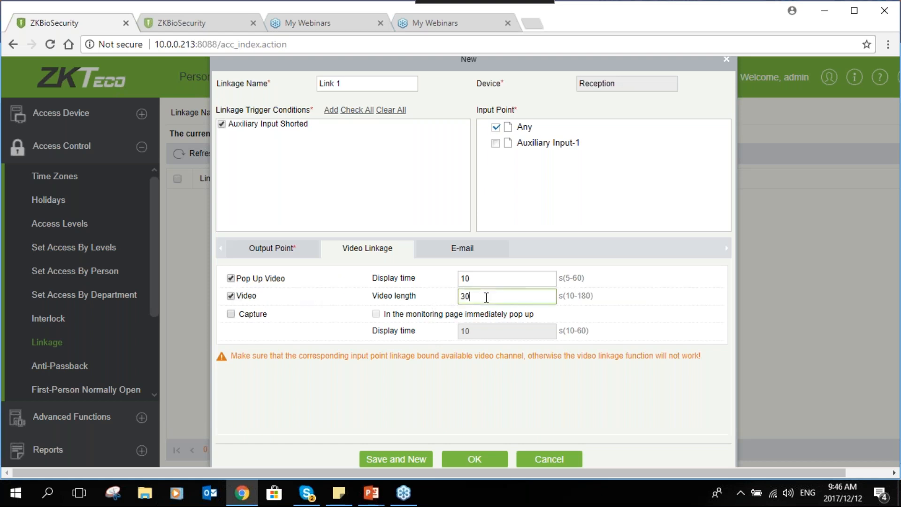
pyautogui.click(232, 314)
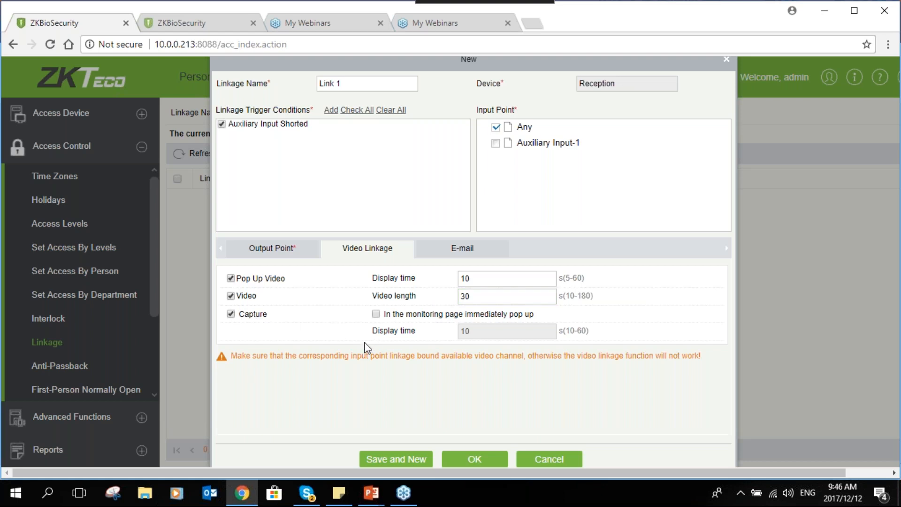
pyautogui.click(375, 314)
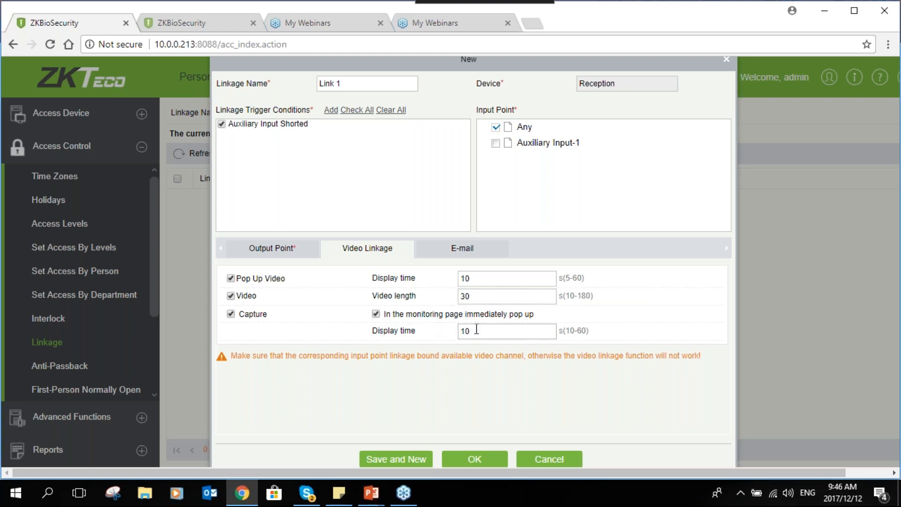
# - Check the linkage's e-mail and output point settings, and save the linkage
pyautogui.click(462, 248)
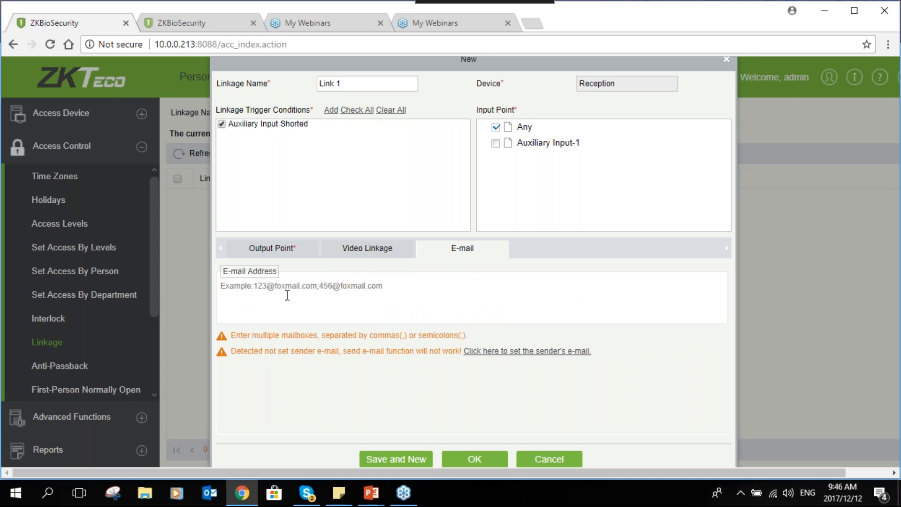
pyautogui.click(288, 295)
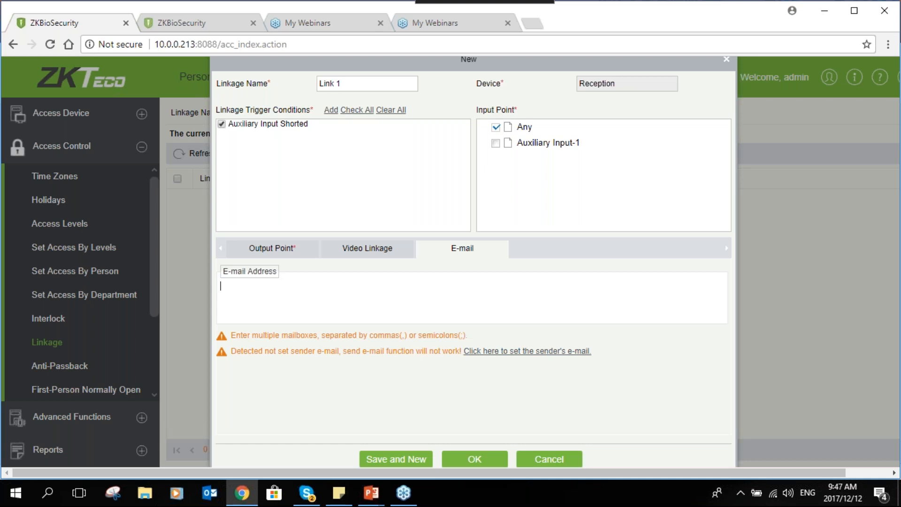
pyautogui.click(272, 247)
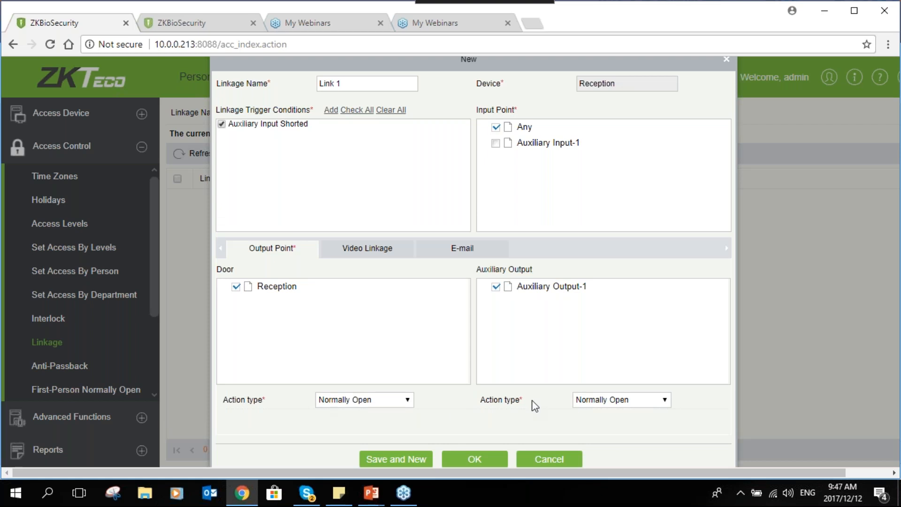
pyautogui.click(474, 459)
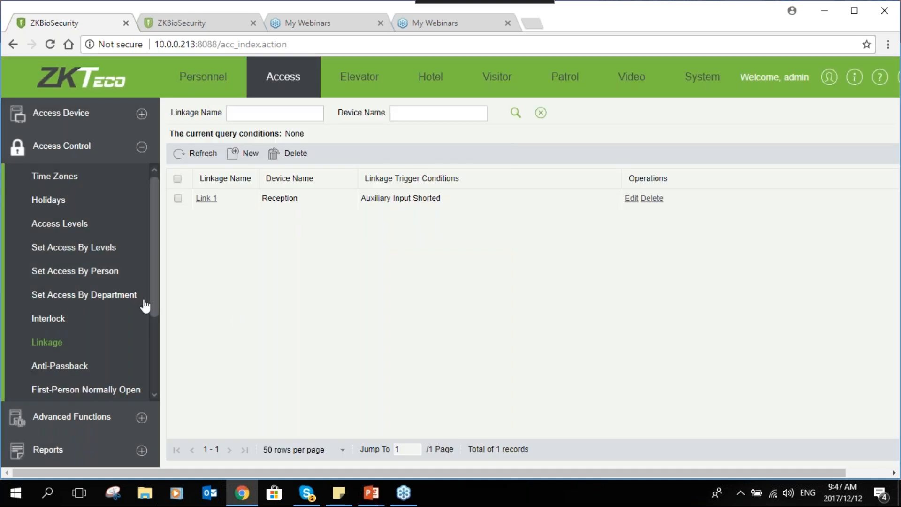
# - Start a new anti-passback entry and select Reception as its device
pyautogui.scroll(-1, 145, 306)
pyautogui.click(80, 325)
pyautogui.click(79, 324)
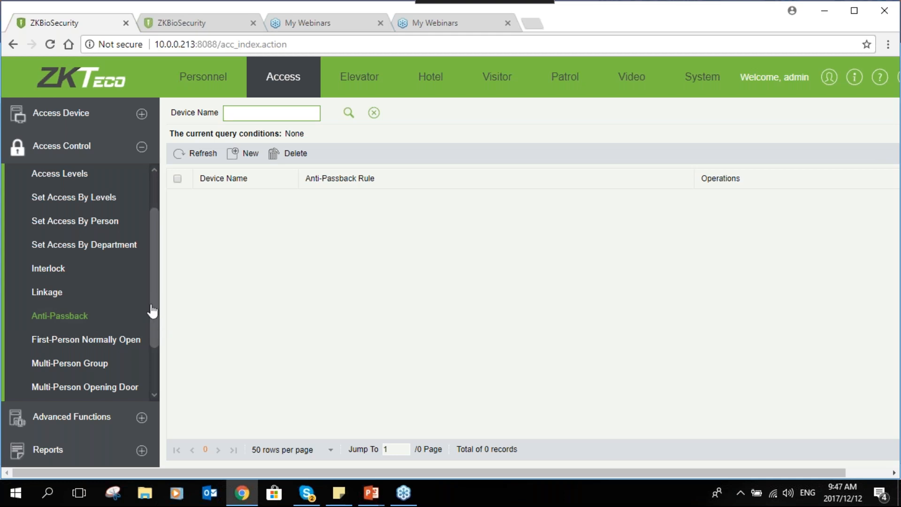
pyautogui.scroll(-2, 150, 312)
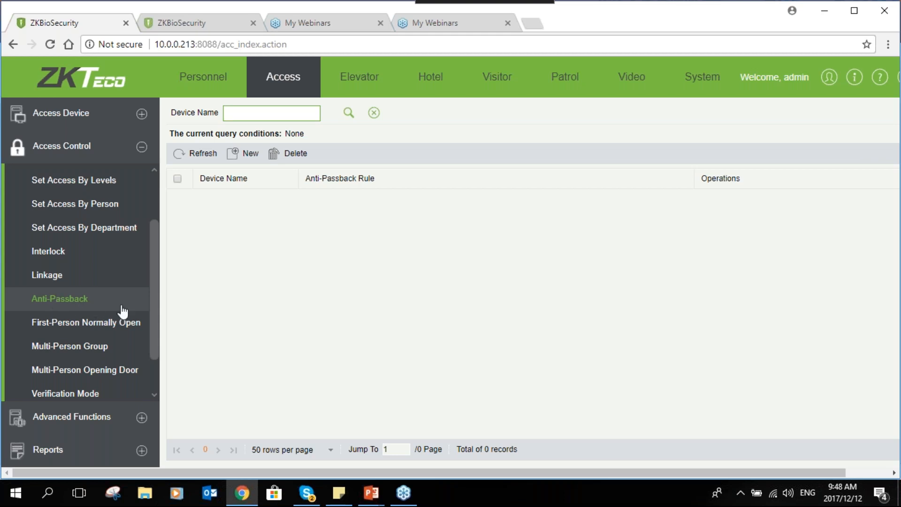
pyautogui.moveTo(152, 303)
pyautogui.mouseDown()
pyautogui.moveTo(153, 313)
pyautogui.moveTo(161, 282)
pyautogui.moveTo(150, 312)
pyautogui.mouseUp()
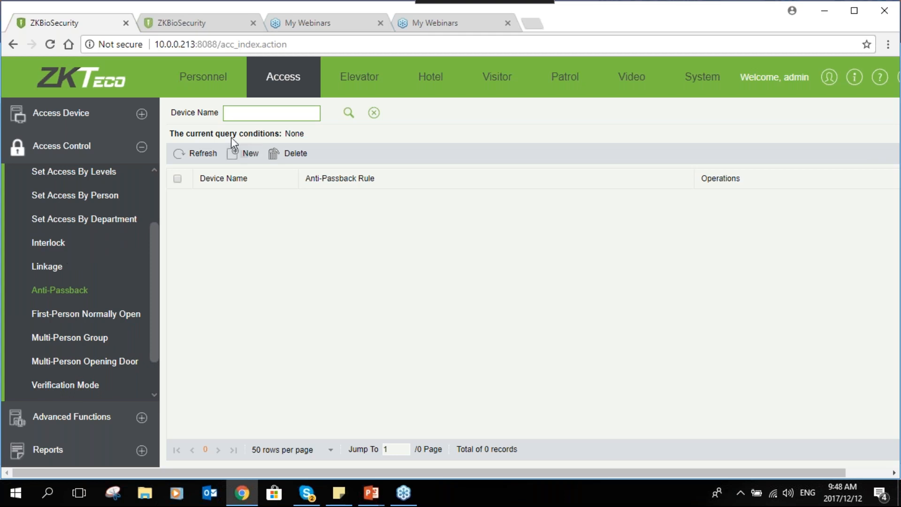
pyautogui.click(244, 154)
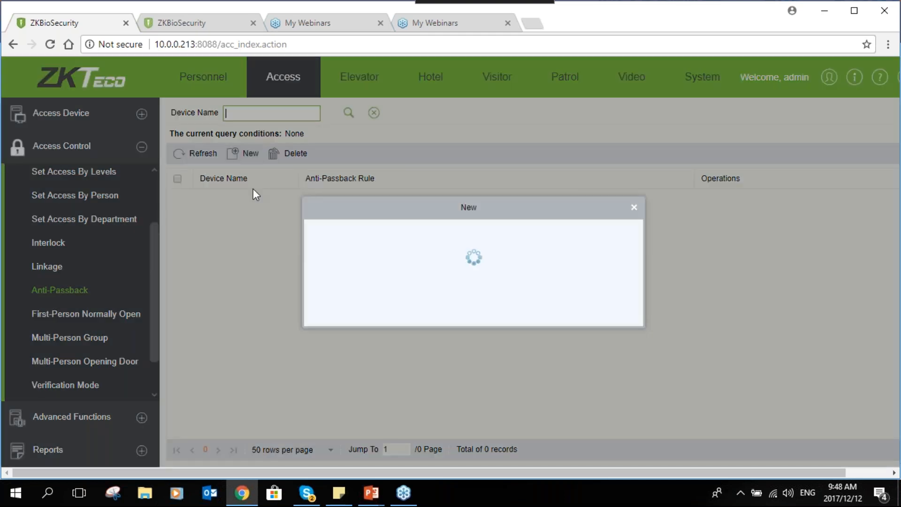
pyautogui.click(419, 233)
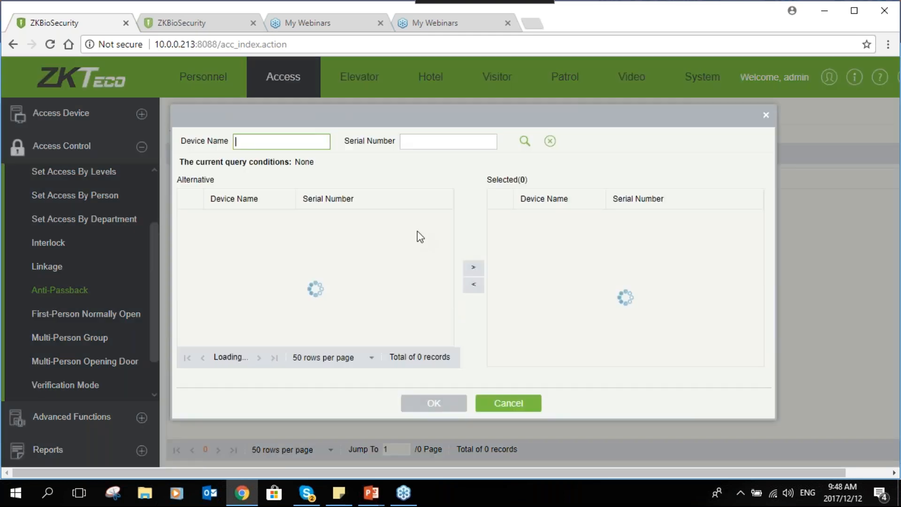
pyautogui.click(211, 217)
pyautogui.click(477, 263)
pyautogui.click(439, 405)
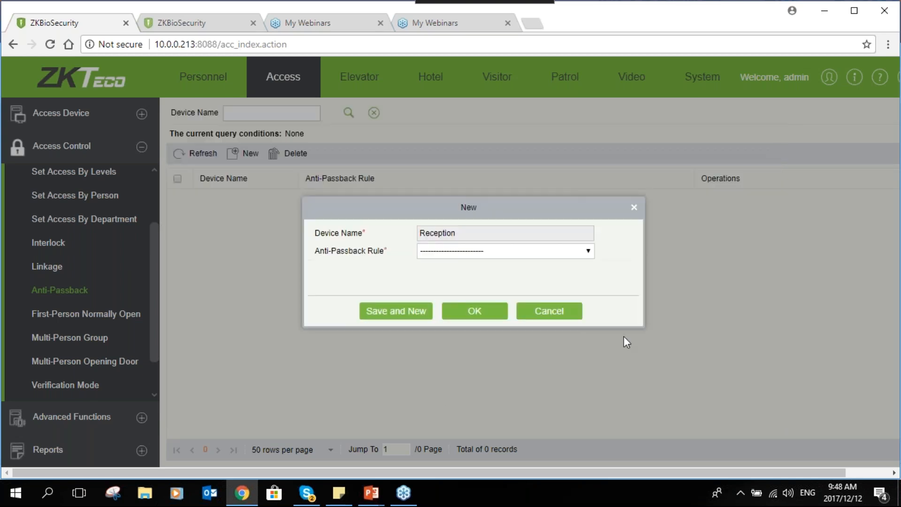
# - Set the anti-passback rule to Anti-Passback between readers of door Reception and save the entry
pyautogui.click(554, 254)
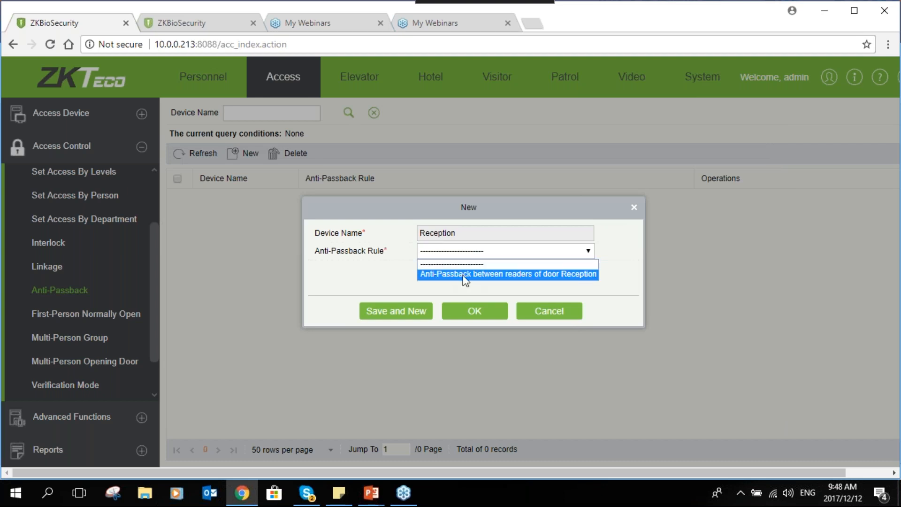
pyautogui.click(560, 275)
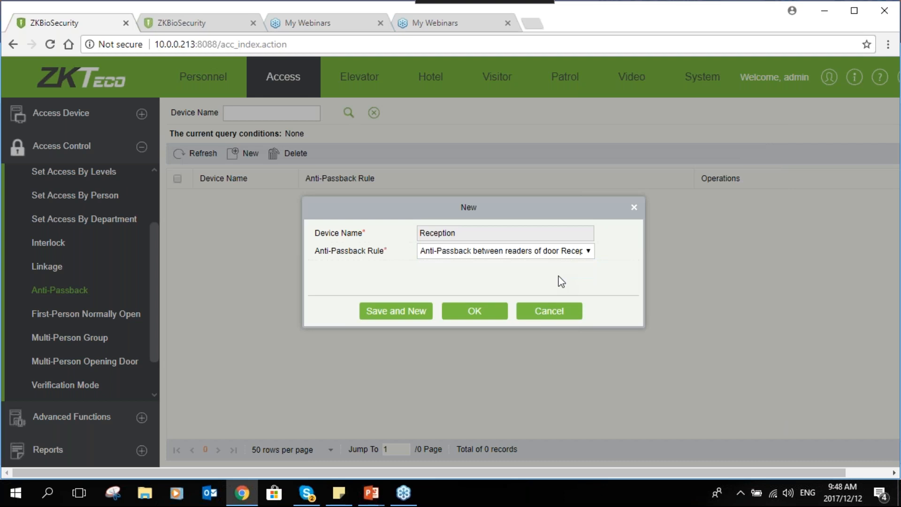
pyautogui.click(479, 318)
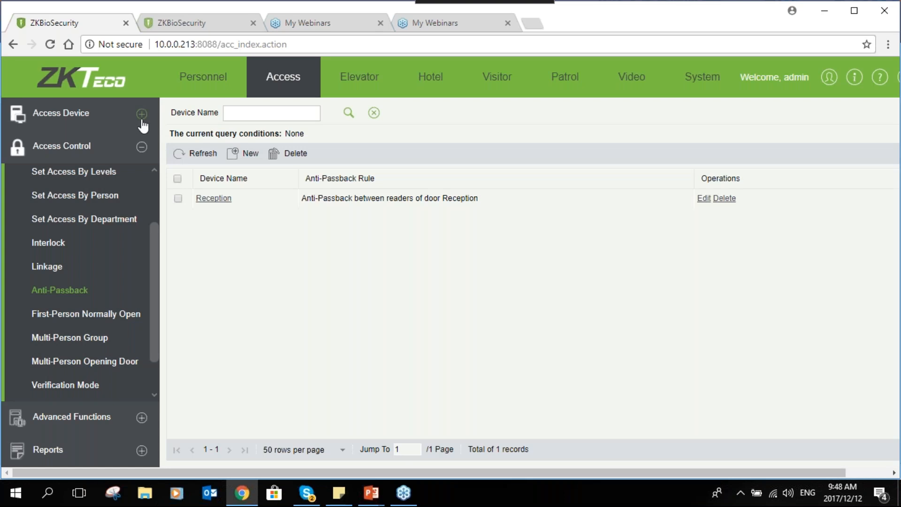
# - Check the Reception door's anti-passback events in real-time monitoring and return to the anti-passback rules
pyautogui.click(142, 121)
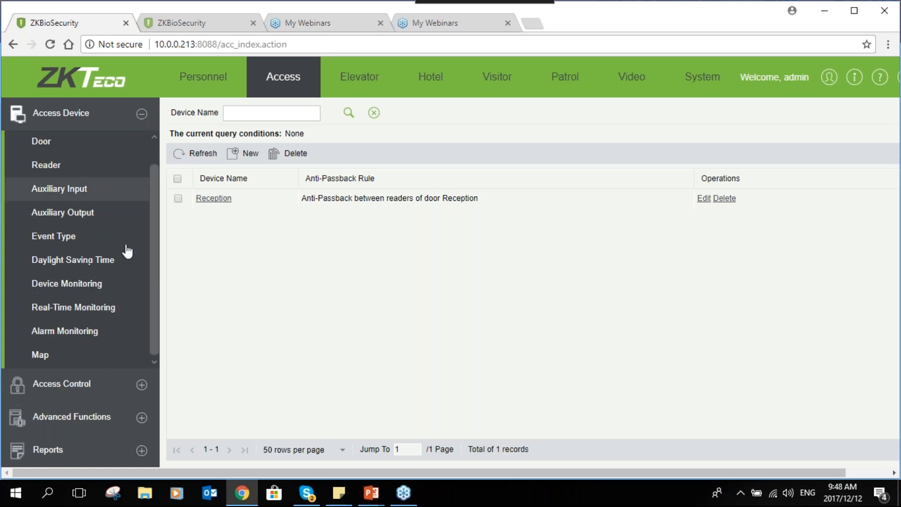
pyautogui.click(121, 312)
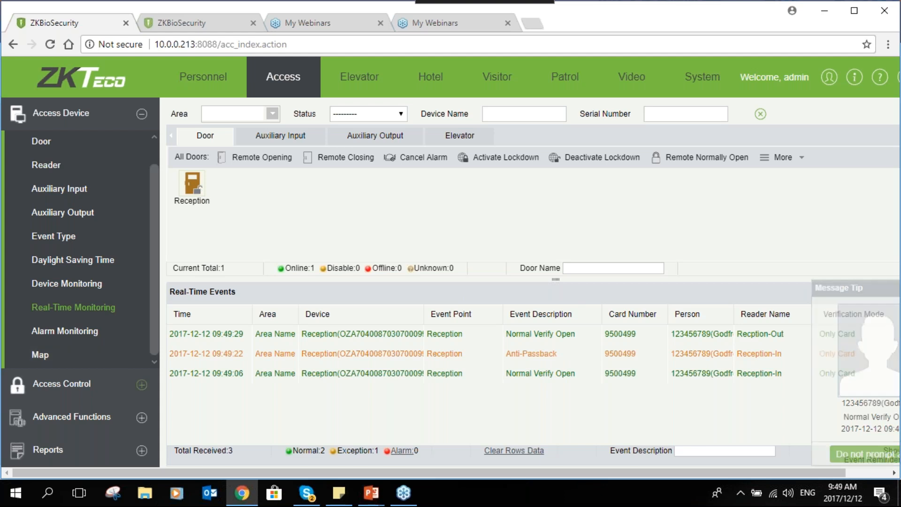
pyautogui.click(117, 382)
pyautogui.click(75, 291)
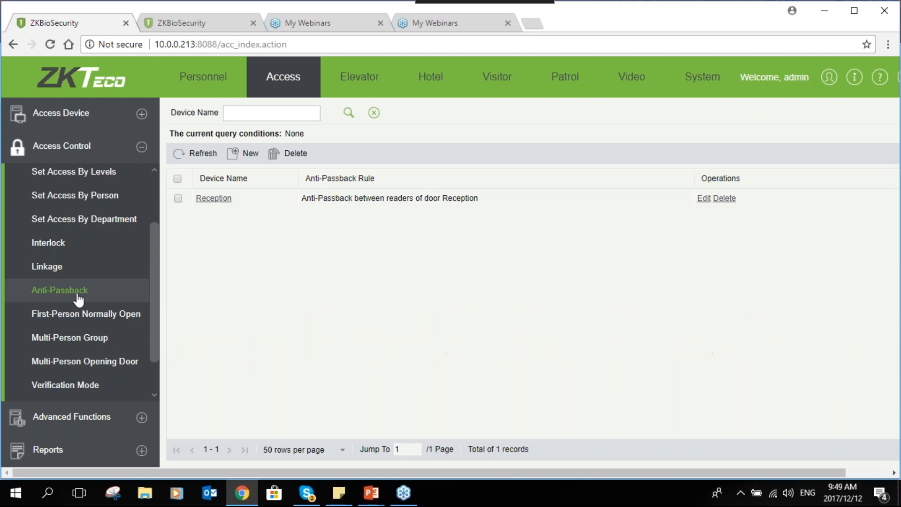
# - Look through the First-Person Normally Open, Multi-Person Group and Multi-Person Opening Door pages
pyautogui.click(111, 319)
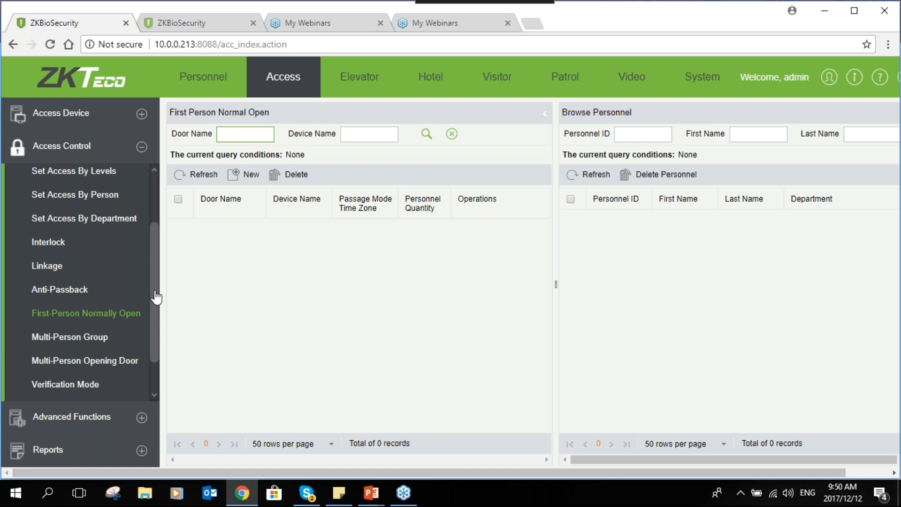
pyautogui.scroll(-2, 155, 295)
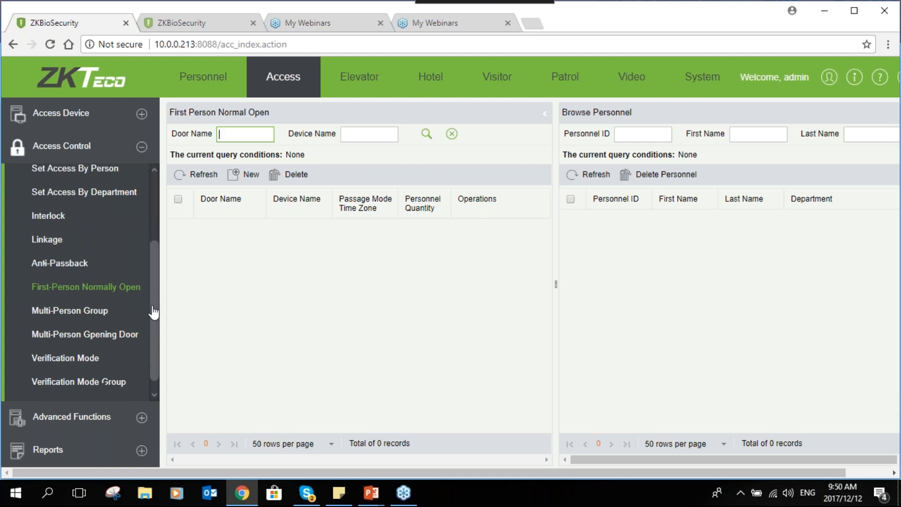
pyautogui.click(77, 312)
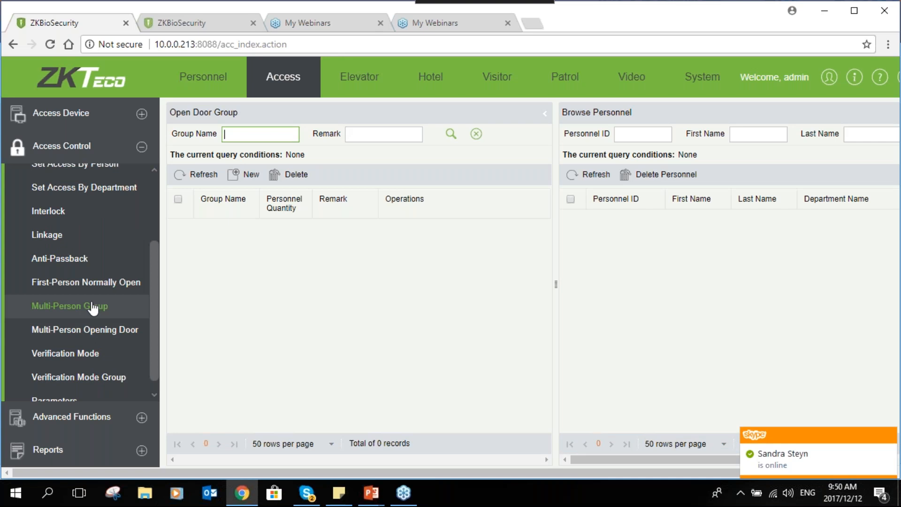
pyautogui.click(75, 340)
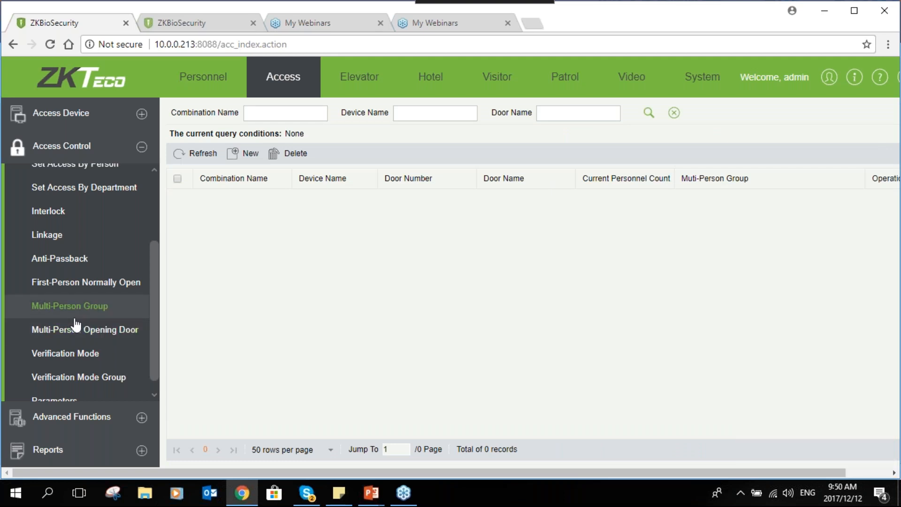
pyautogui.click(75, 324)
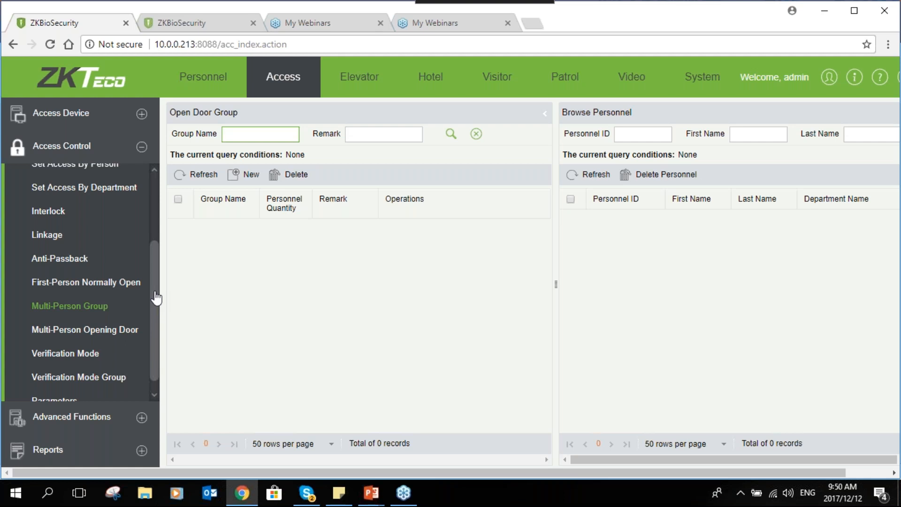
# - Create a multi-person group named Grp 1
pyautogui.click(118, 307)
pyautogui.click(234, 173)
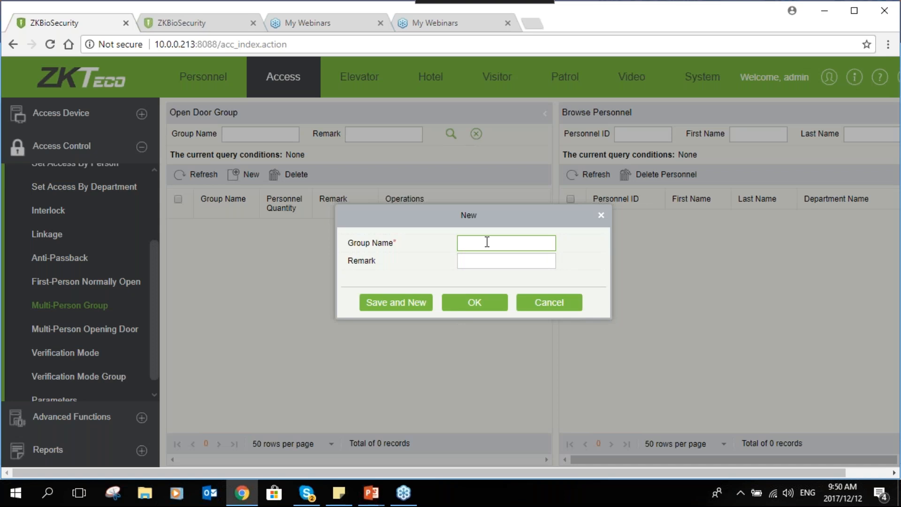
pyautogui.write('Grp 1')
pyautogui.click(491, 310)
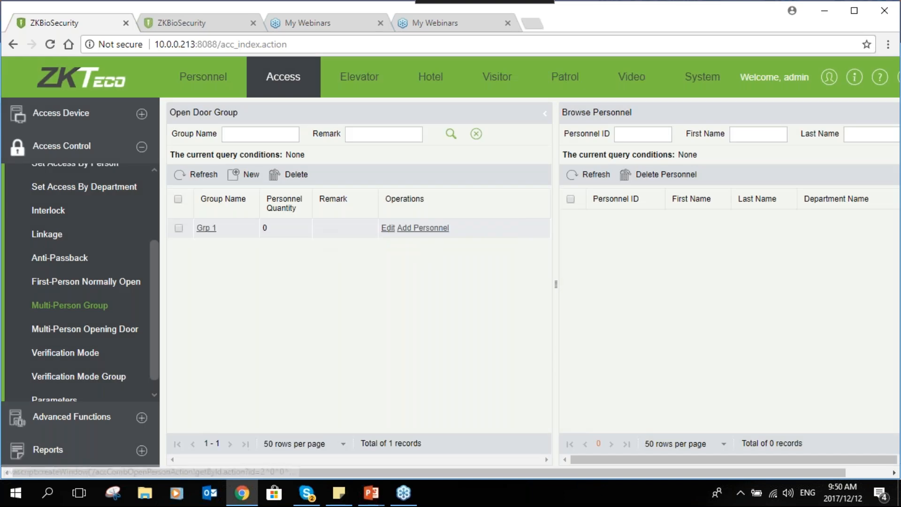
# - Add all available personnel to the multi-person group Grp 1
pyautogui.click(422, 227)
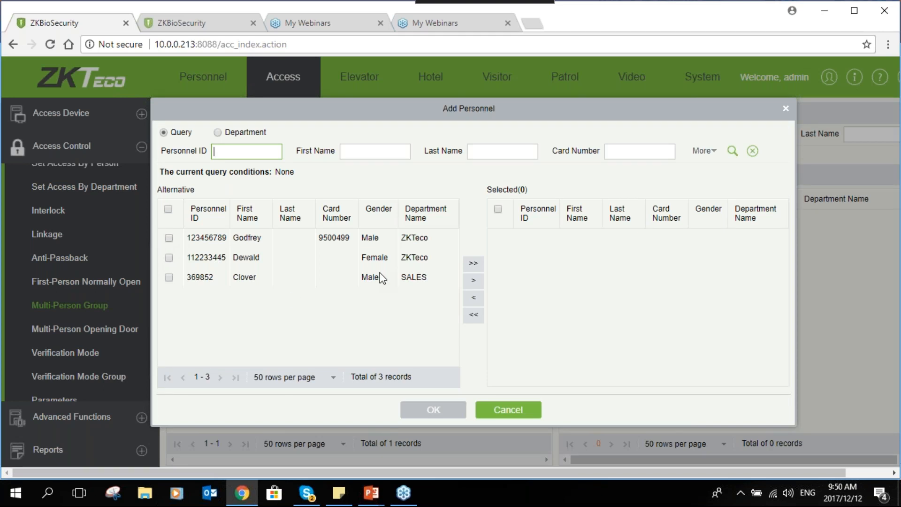
pyautogui.click(477, 261)
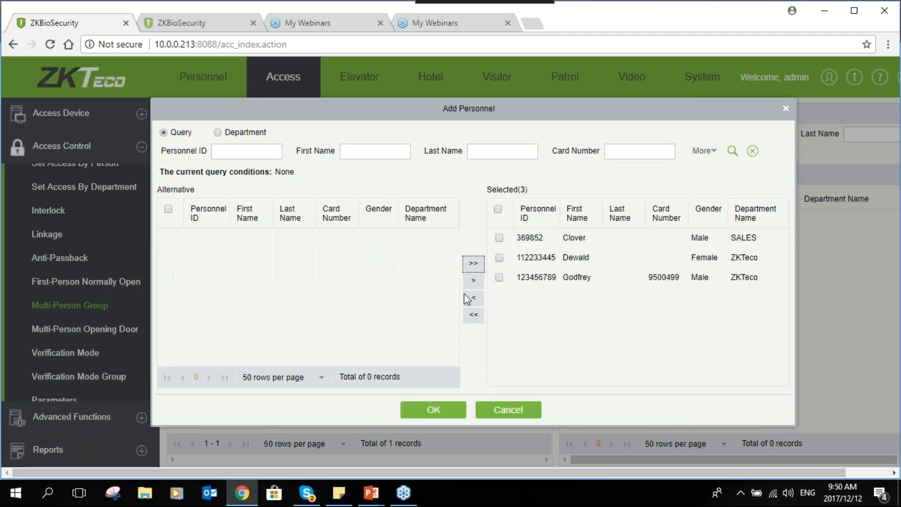
pyautogui.click(427, 412)
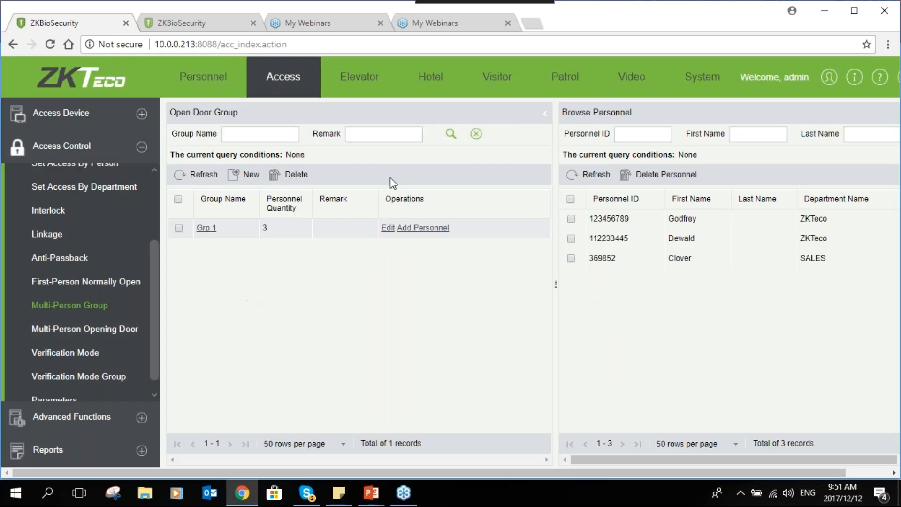
# - Start a new multi-person opening combination named Multi 1, with Grp 1 as Group1 and 2 opening personnel
pyautogui.click(78, 328)
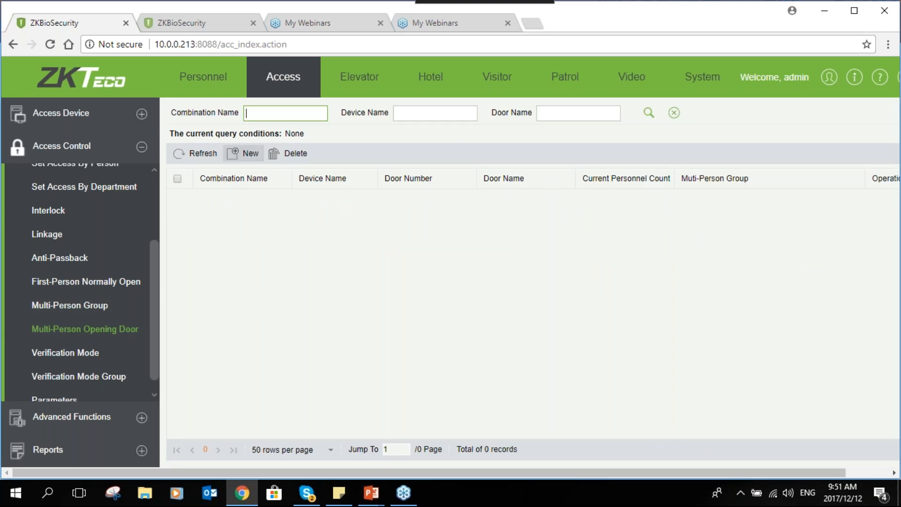
pyautogui.click(244, 154)
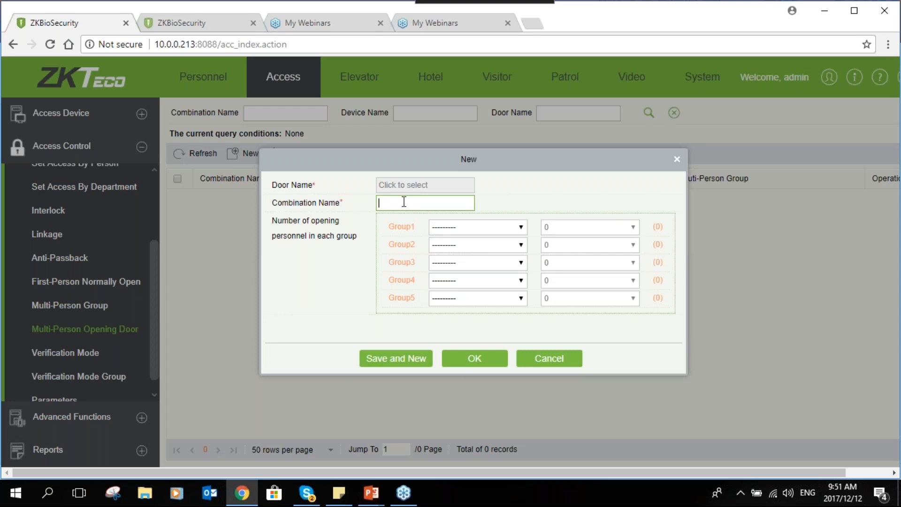
pyautogui.write('Multi 1')
pyautogui.click(474, 226)
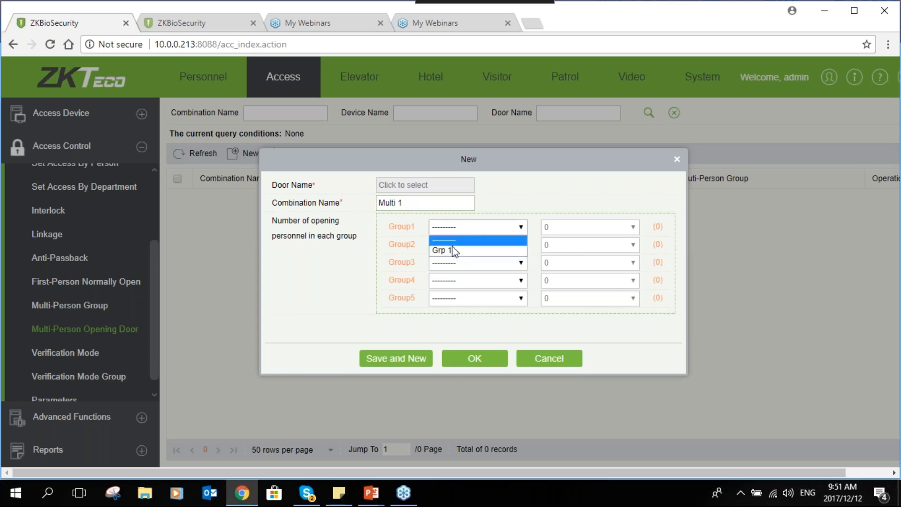
pyautogui.click(453, 250)
pyautogui.click(563, 228)
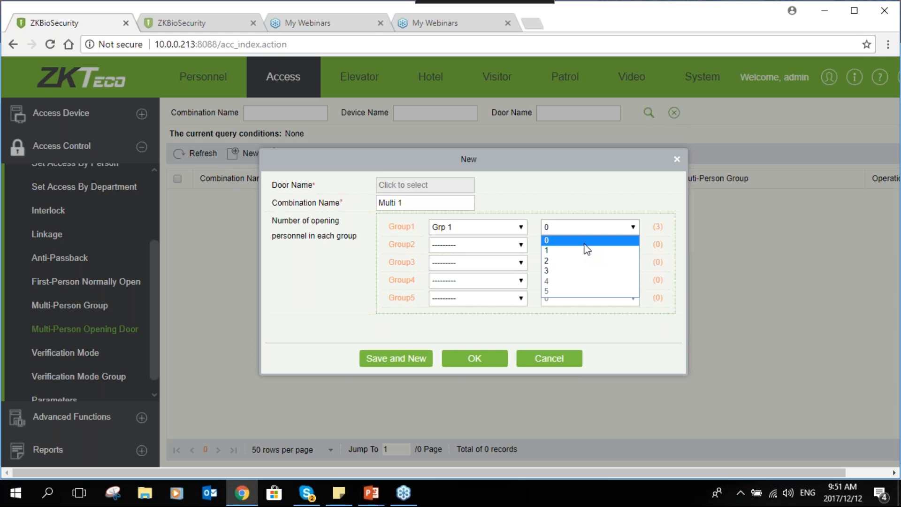
pyautogui.click(569, 261)
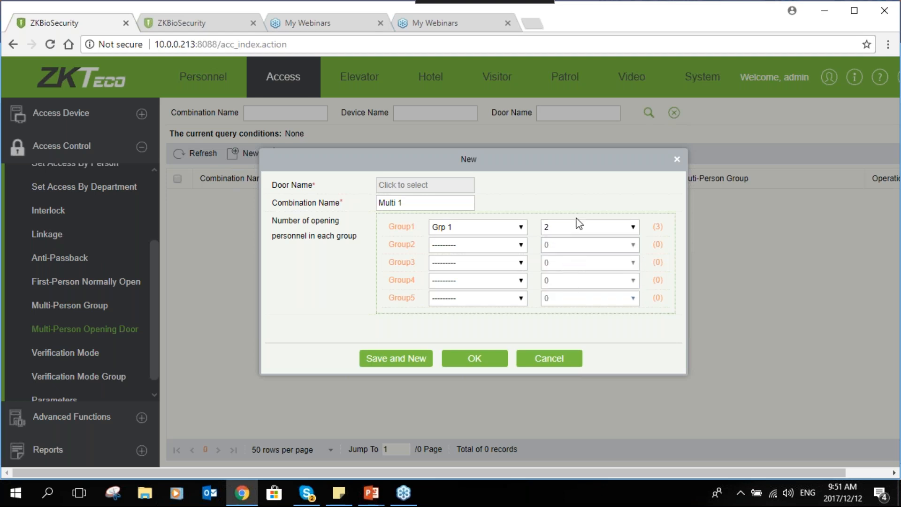
# - Try 3 opening personnel for Grp 1 and set the number back to 2
pyautogui.click(572, 233)
pyautogui.click(570, 260)
pyautogui.click(581, 226)
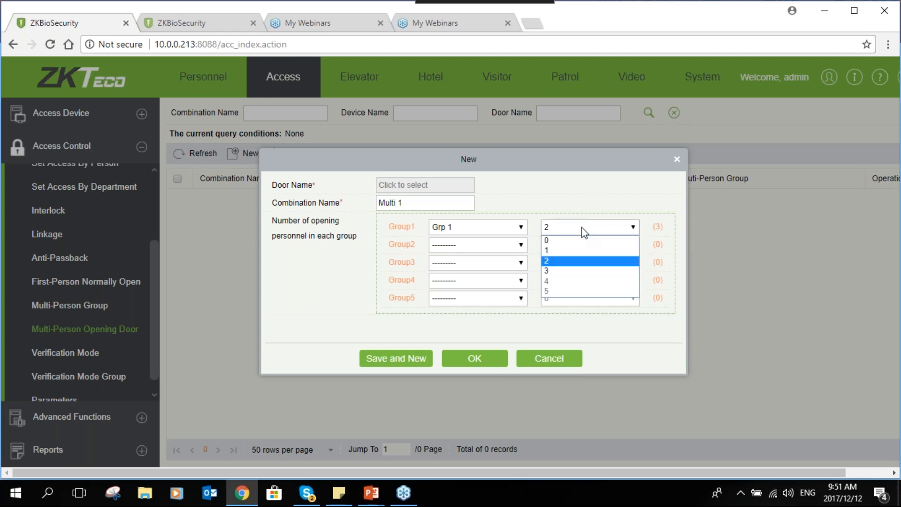
pyautogui.click(564, 275)
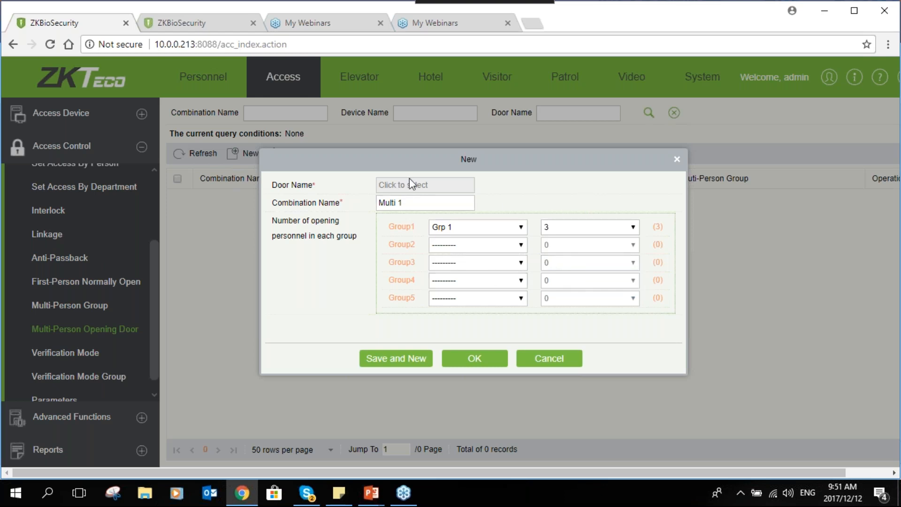
pyautogui.click(598, 229)
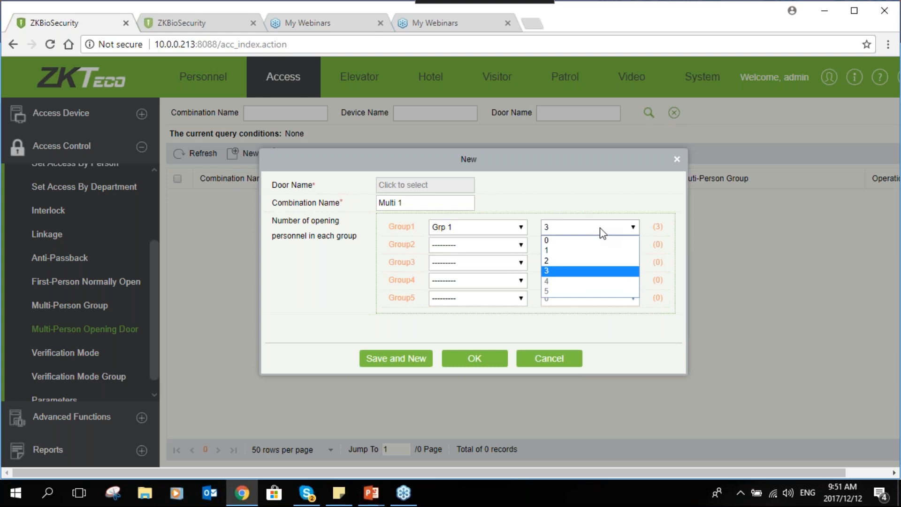
pyautogui.click(594, 260)
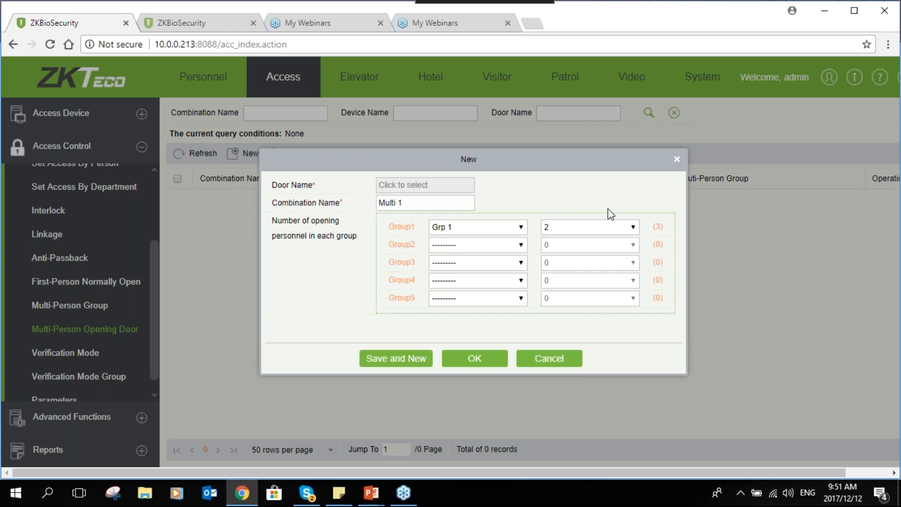
# - Select Reception as the combination's door and save the multi-person opening combination
pyautogui.click(475, 359)
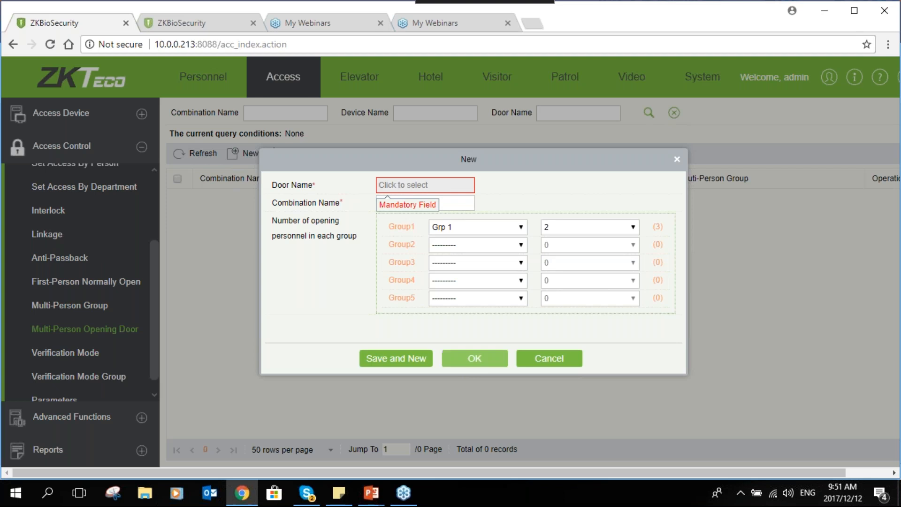
pyautogui.click(407, 184)
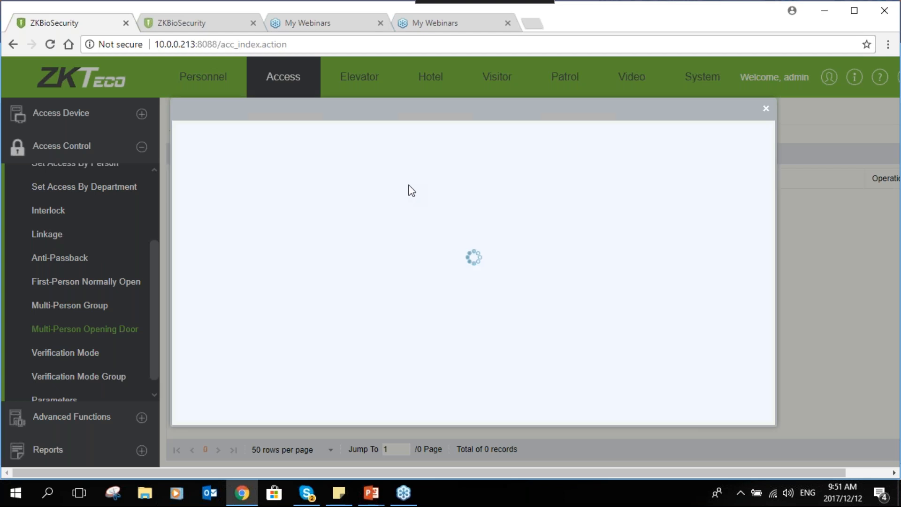
pyautogui.doubleClick(300, 212)
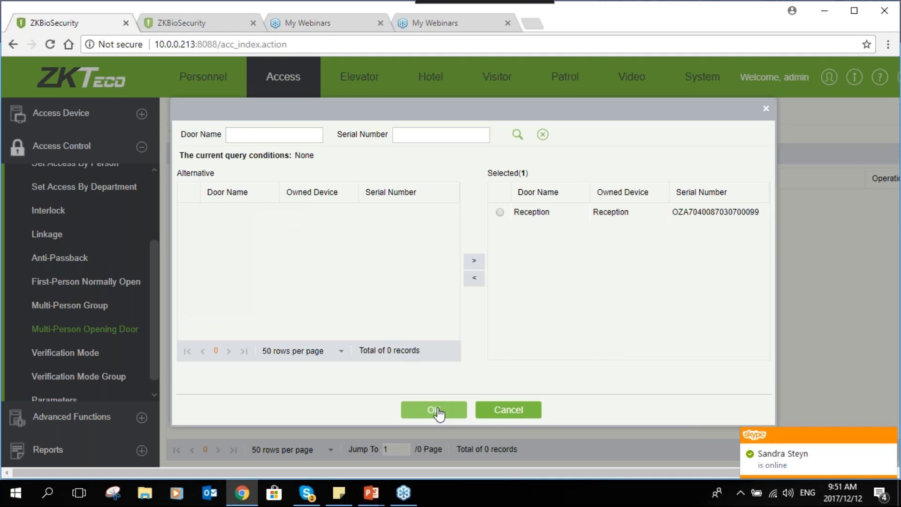
pyautogui.click(434, 410)
pyautogui.click(474, 359)
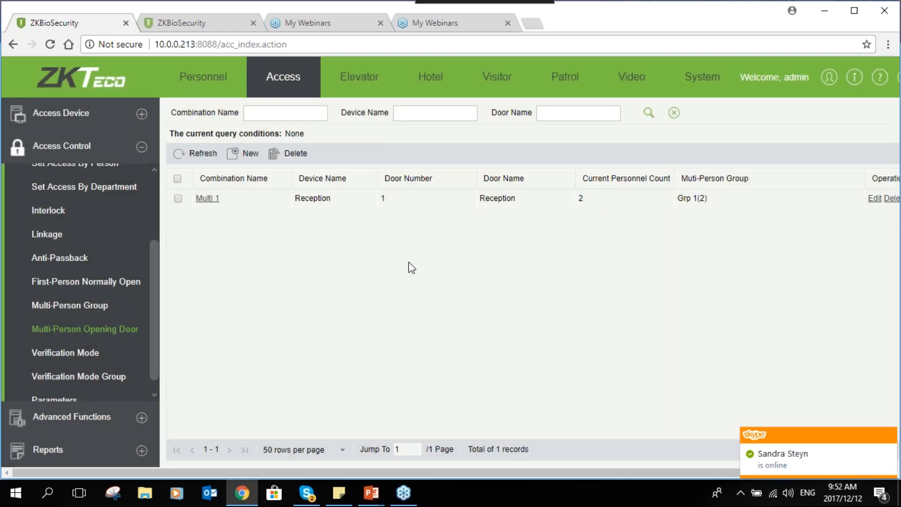
# - Check the multi-person opening events in real-time monitoring and return to the multi-person opening combinations
pyautogui.click(142, 115)
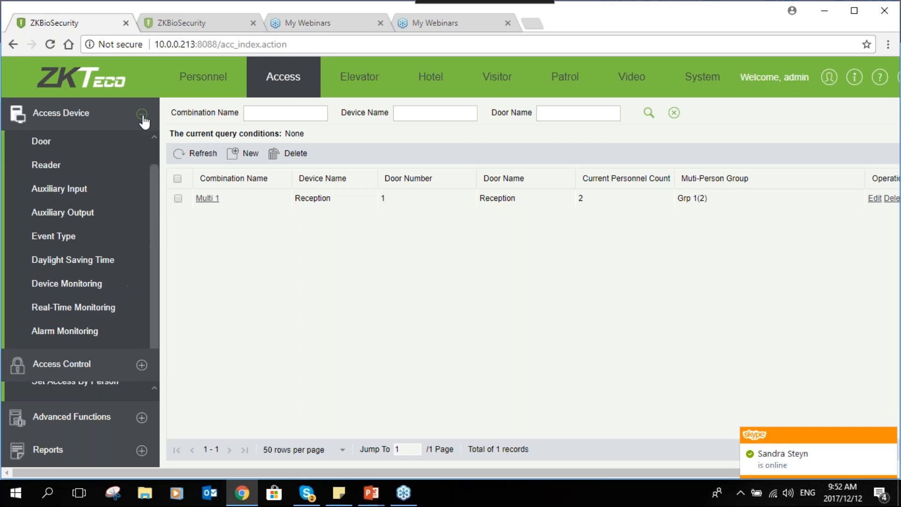
pyautogui.click(111, 317)
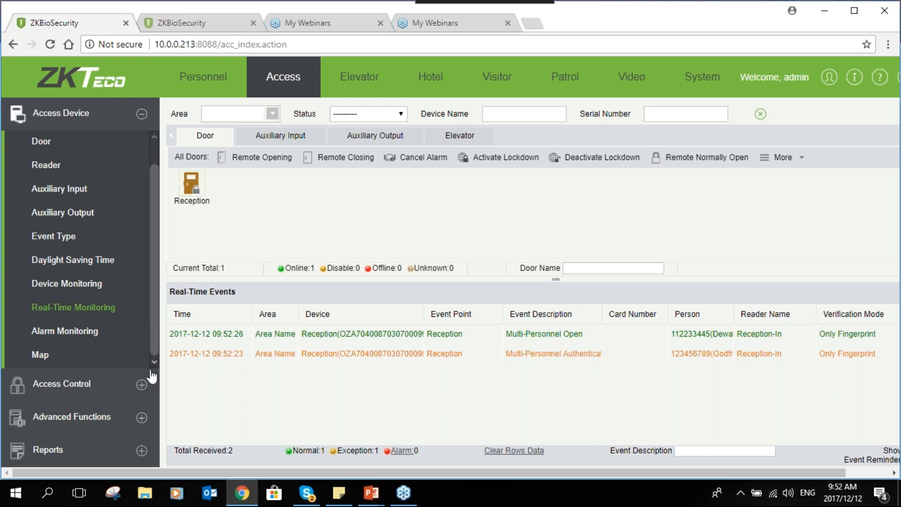
pyautogui.click(144, 387)
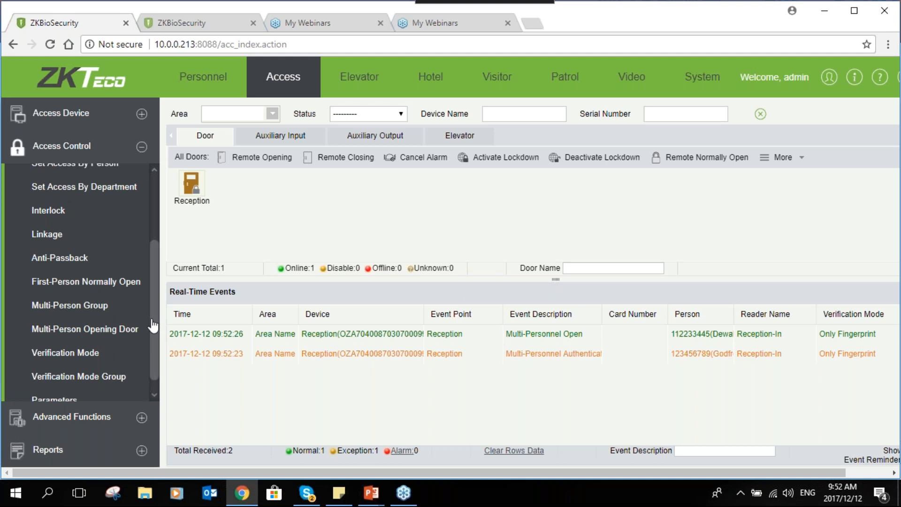
pyautogui.scroll(-1, 152, 334)
pyautogui.click(88, 319)
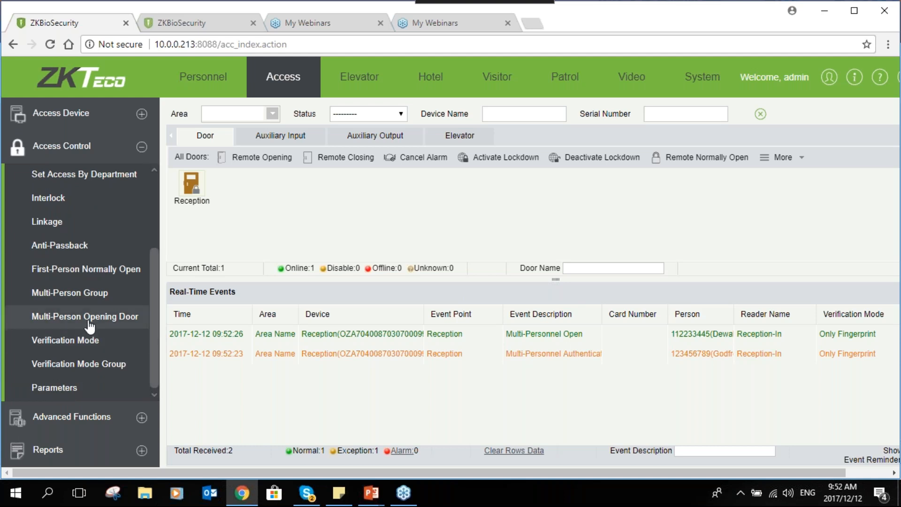
pyautogui.click(175, 194)
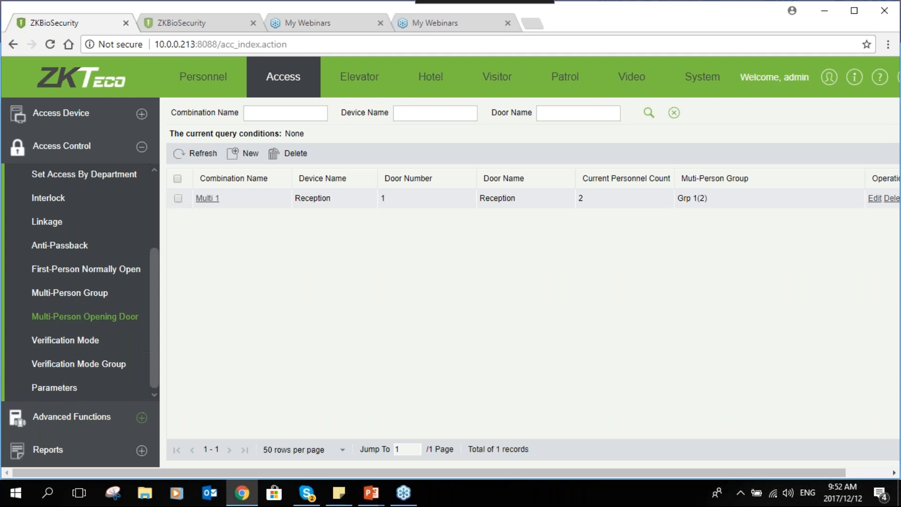
# - Look through the advanced functions for zones, reader definitions and who is inside
pyautogui.click(142, 418)
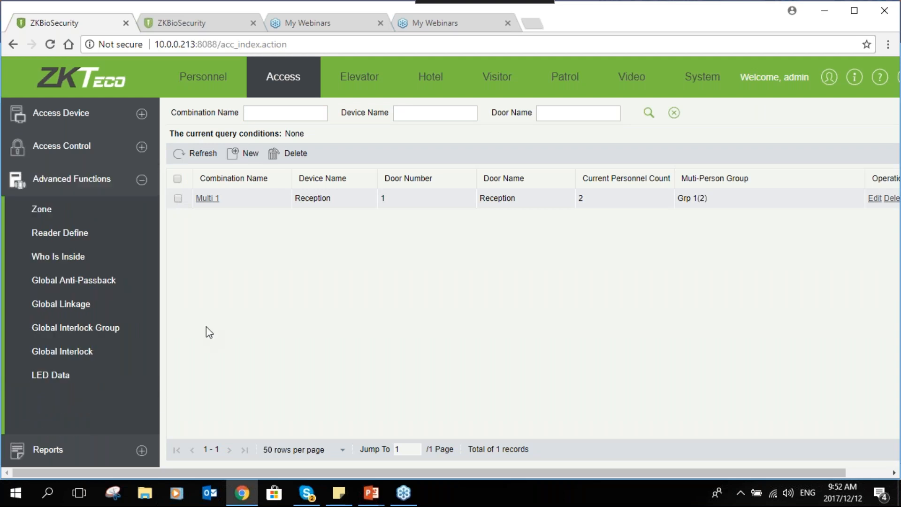
pyautogui.click(38, 212)
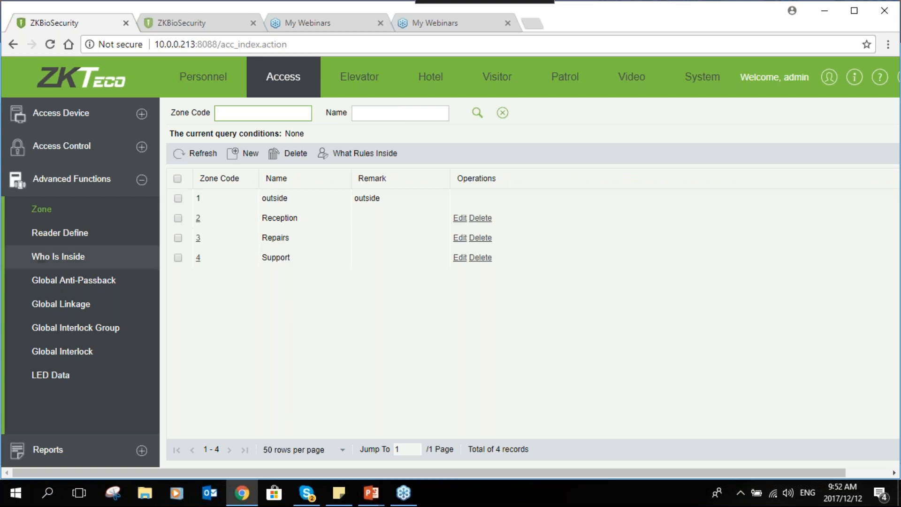
pyautogui.click(66, 238)
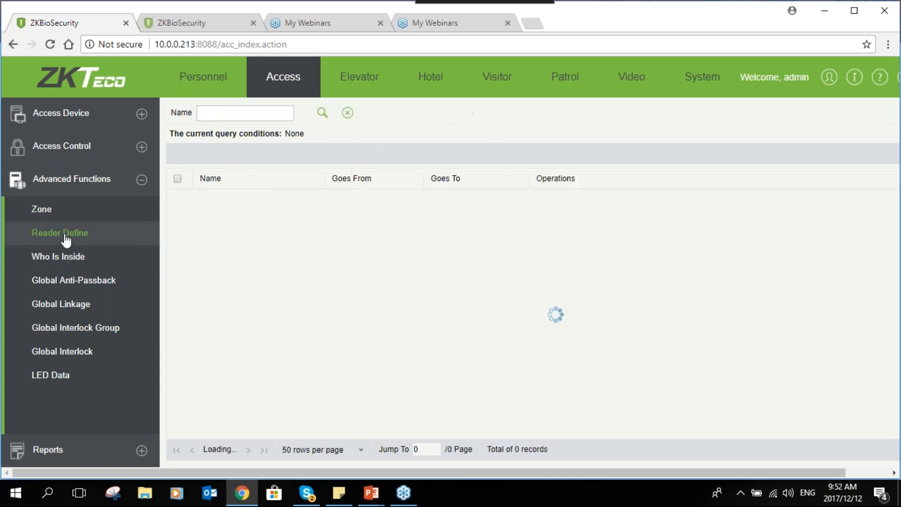
pyautogui.click(78, 259)
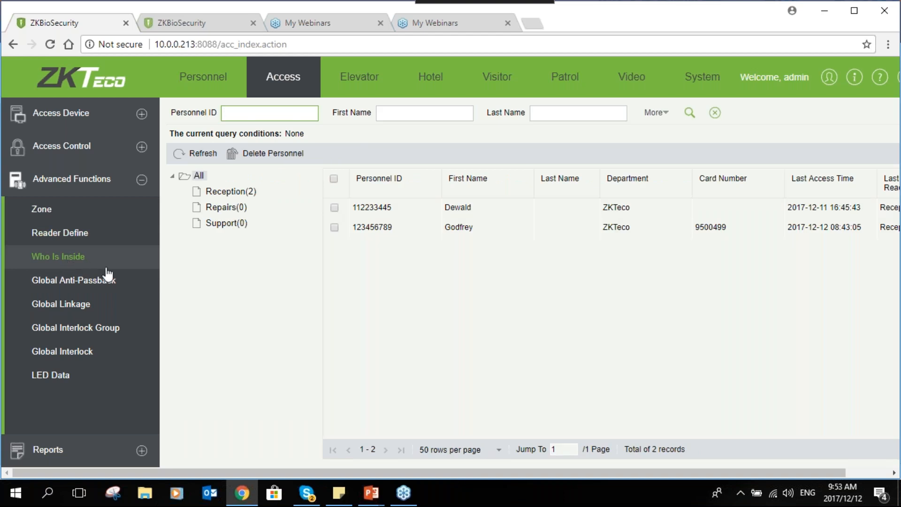
# - Add a new zone with zone code 5 and the name Sales
pyautogui.click(55, 215)
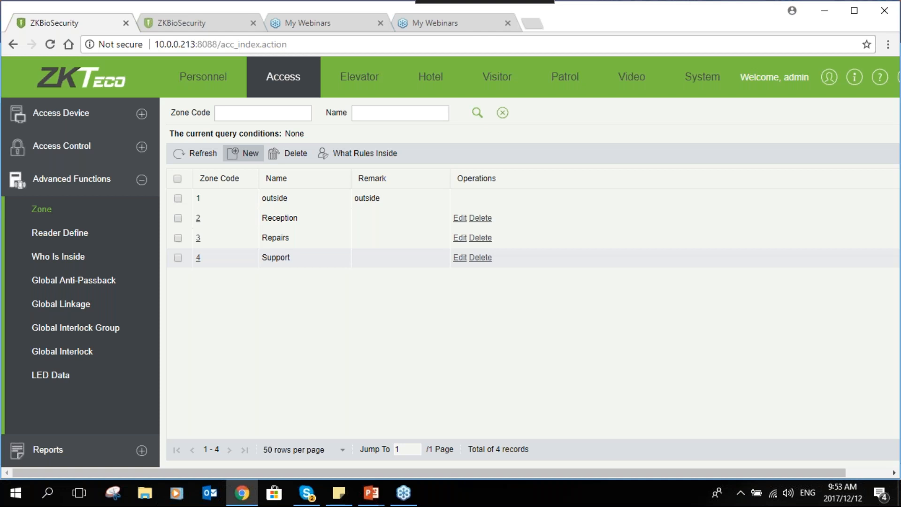
pyautogui.click(243, 153)
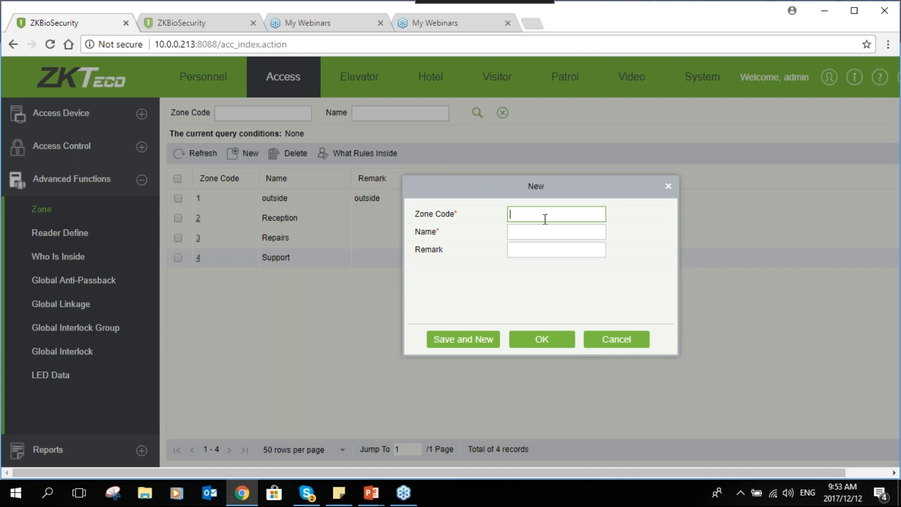
pyautogui.write('5')
pyautogui.press('Tab')
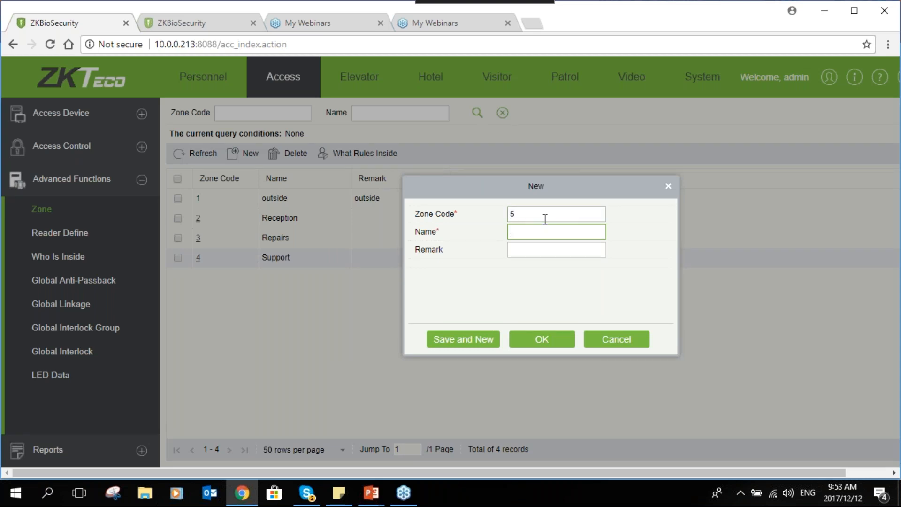
pyautogui.write('Sales')
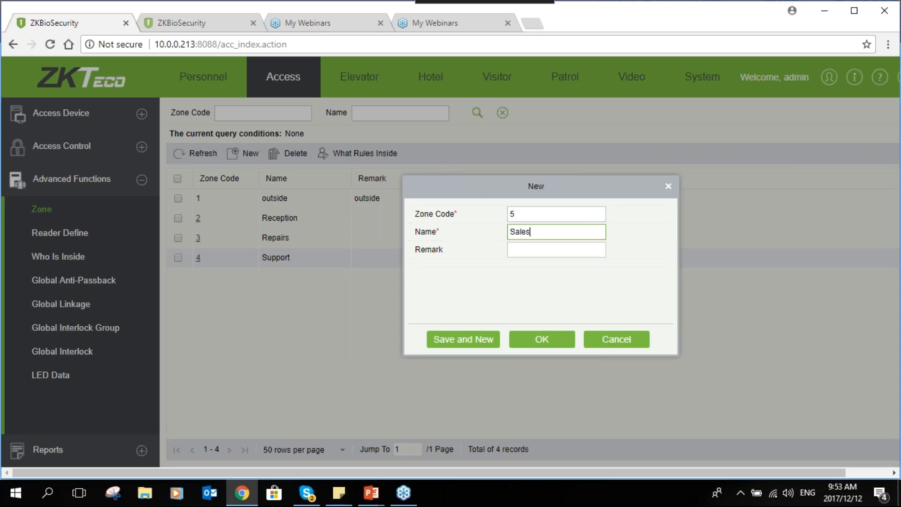
pyautogui.click(543, 338)
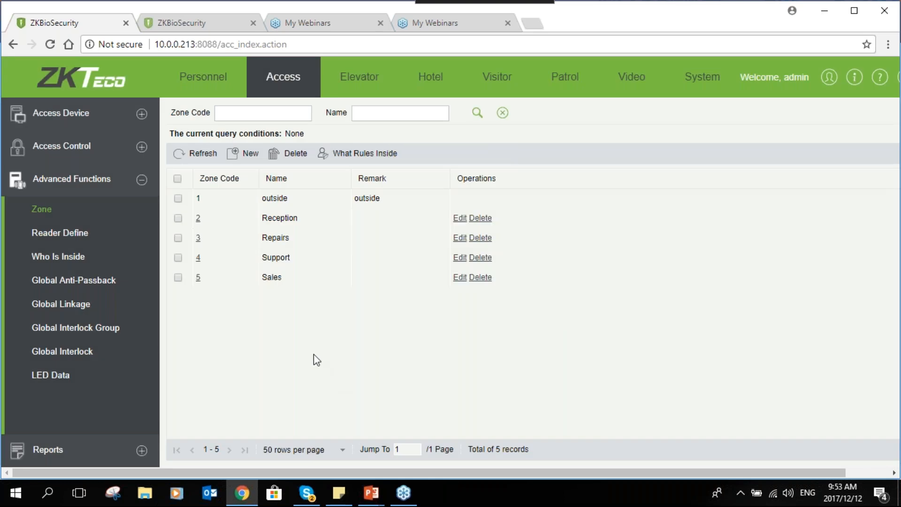
# - Define the Reception-In reader as going from the outside zone to the Reception zone
pyautogui.click(71, 234)
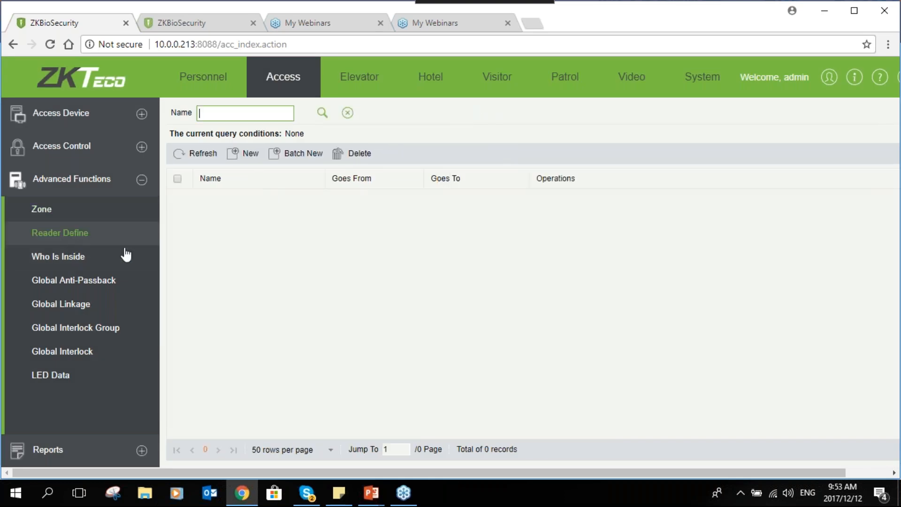
pyautogui.click(238, 159)
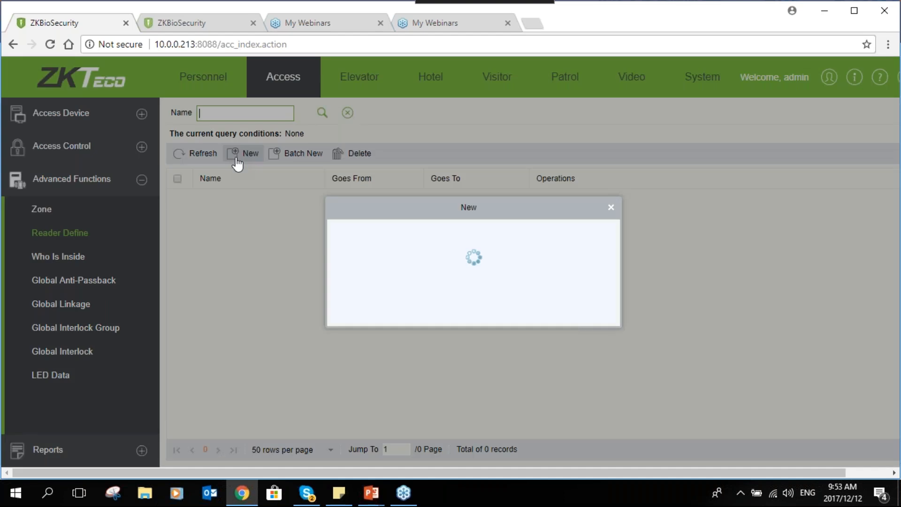
pyautogui.click(541, 233)
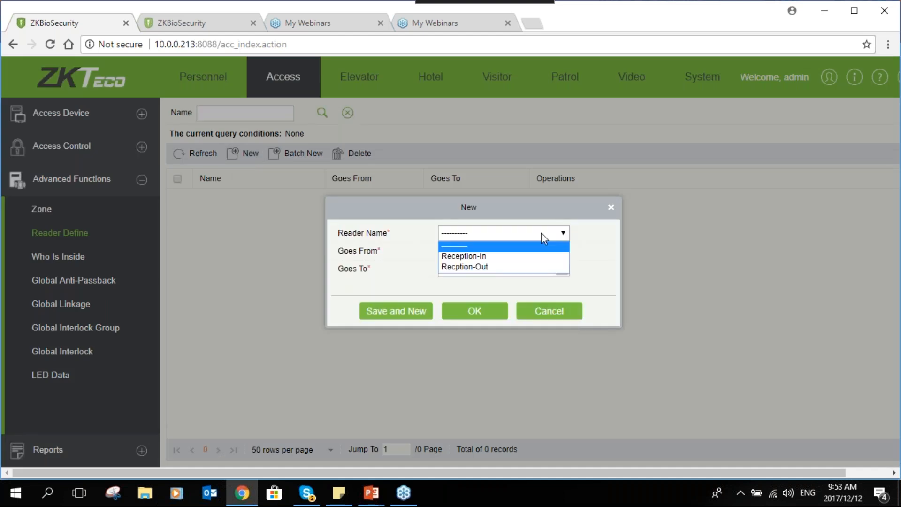
pyautogui.click(461, 256)
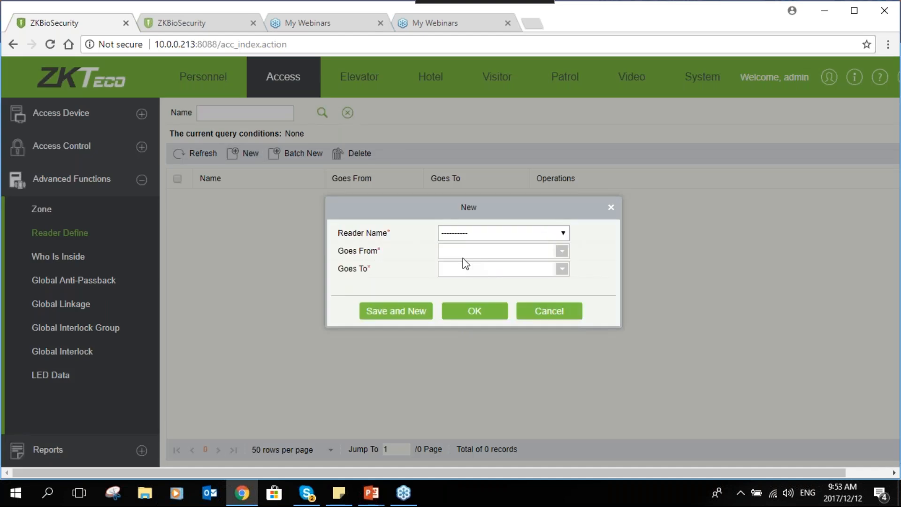
pyautogui.click(510, 251)
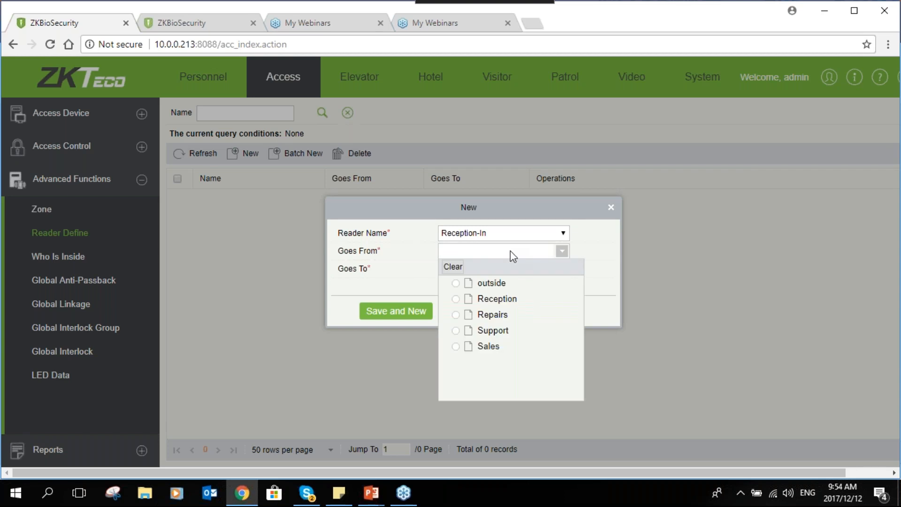
pyautogui.click(491, 284)
pyautogui.click(497, 271)
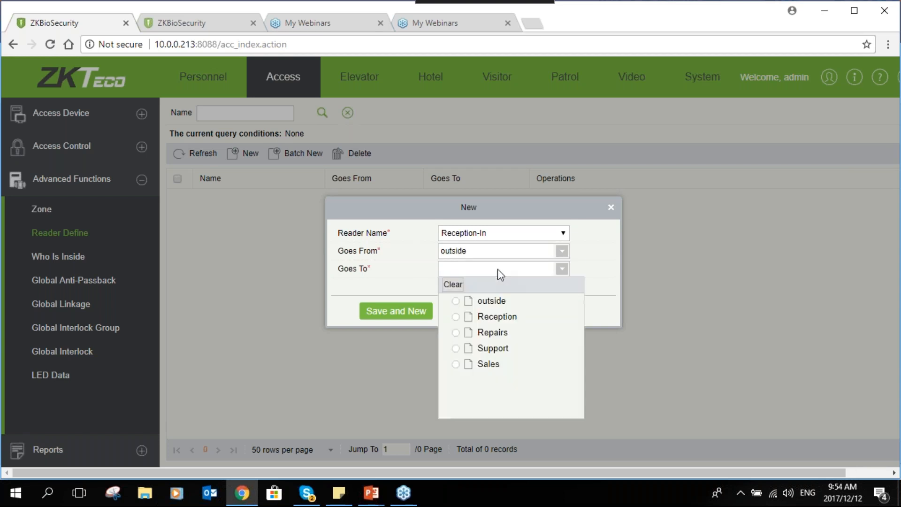
pyautogui.click(483, 321)
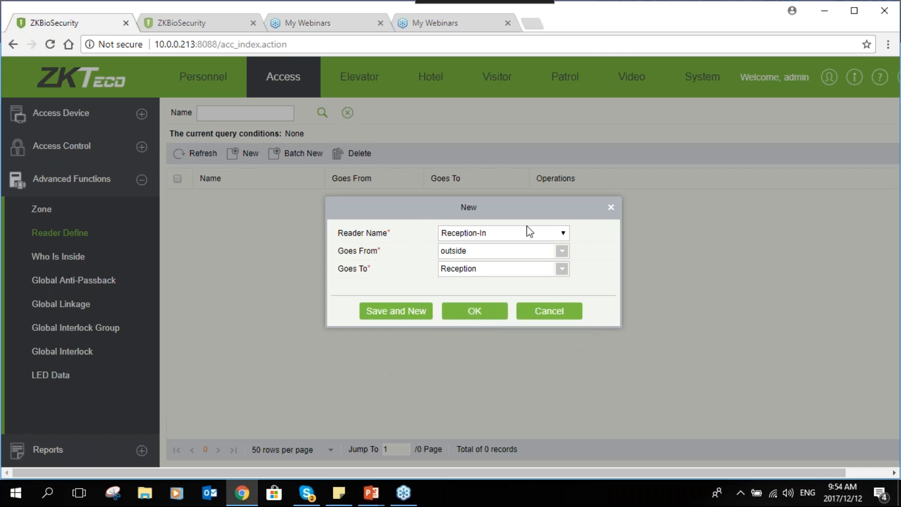
pyautogui.click(483, 312)
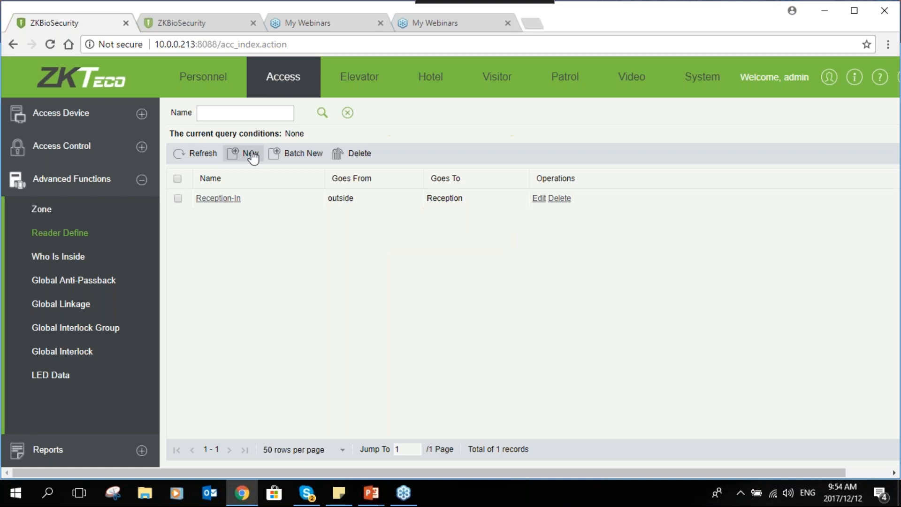
# - Define the Recption-Out reader as going from the Reception zone to the outside zone
pyautogui.click(244, 153)
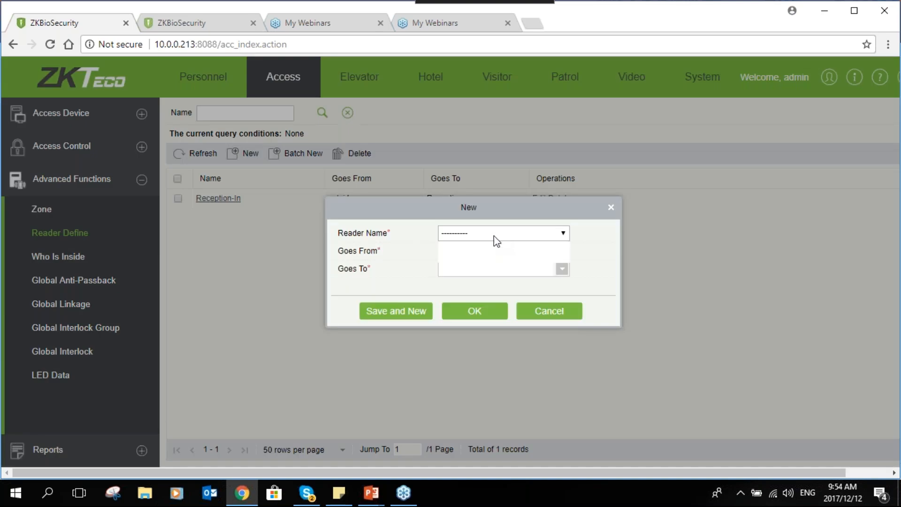
pyautogui.click(494, 235)
pyautogui.click(485, 258)
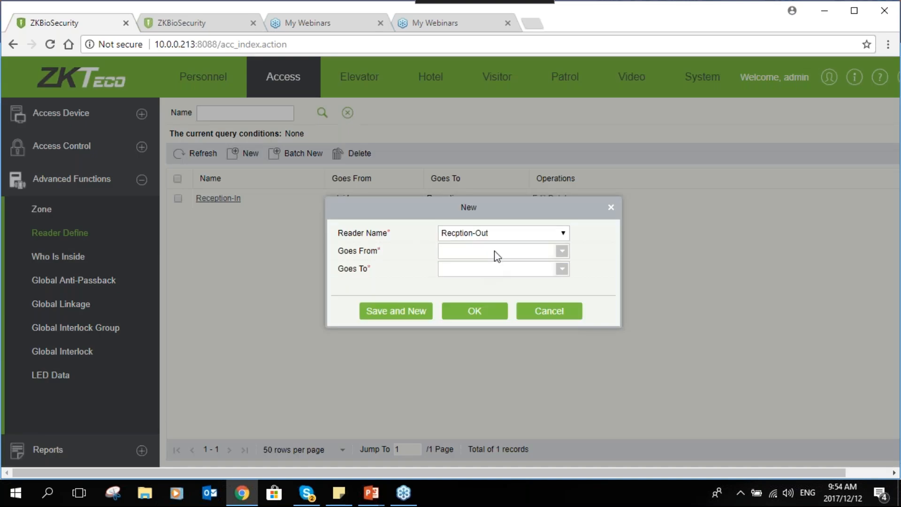
pyautogui.click(494, 250)
pyautogui.click(493, 299)
pyautogui.click(494, 271)
pyautogui.click(480, 300)
pyautogui.click(481, 312)
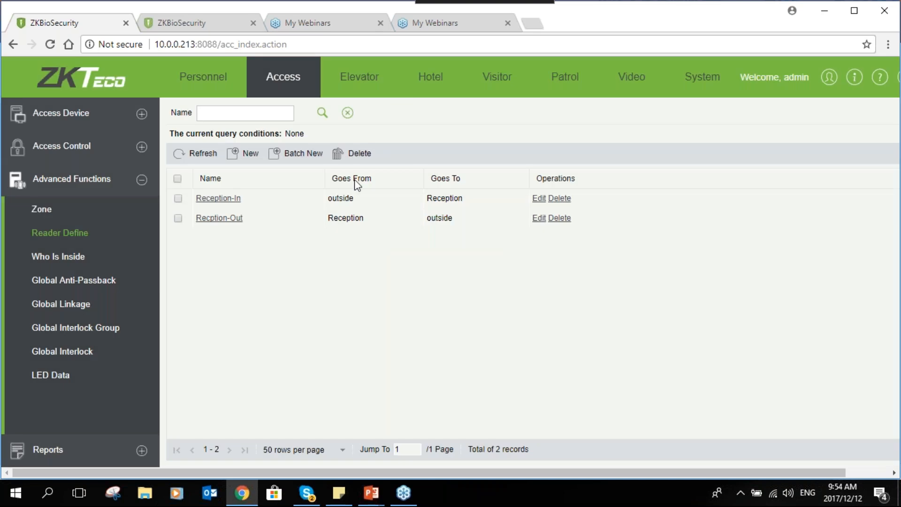
# - Examine who is inside the Reception, Repairs, Support and Sales zones, and revisit the reader definitions
pyautogui.click(46, 266)
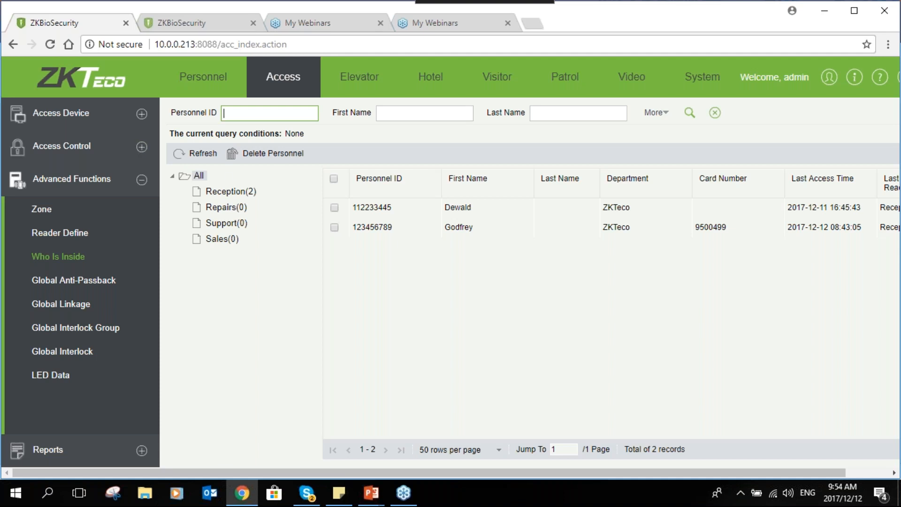
pyautogui.click(212, 194)
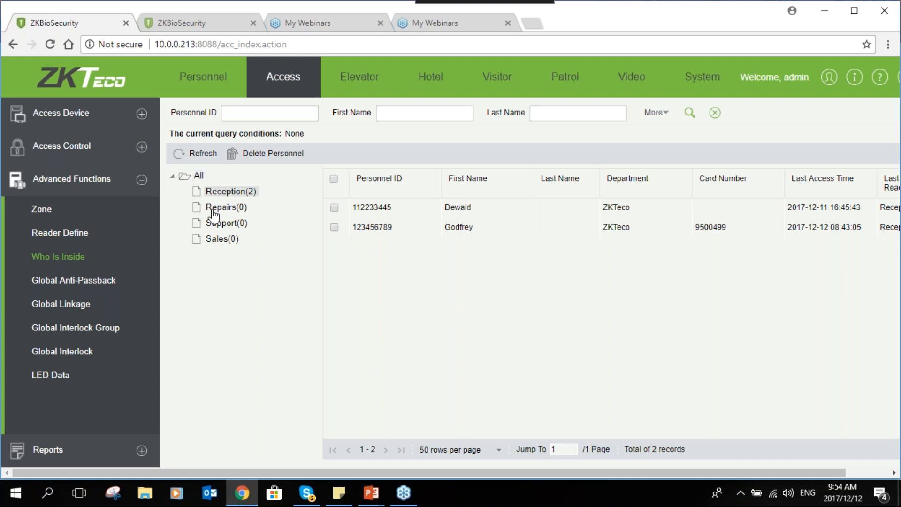
pyautogui.click(212, 209)
pyautogui.click(212, 223)
pyautogui.click(210, 245)
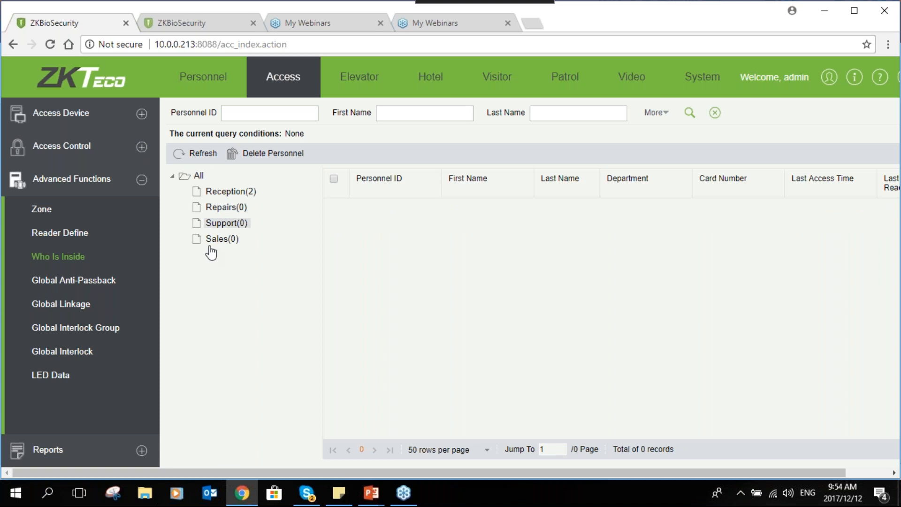
pyautogui.click(223, 193)
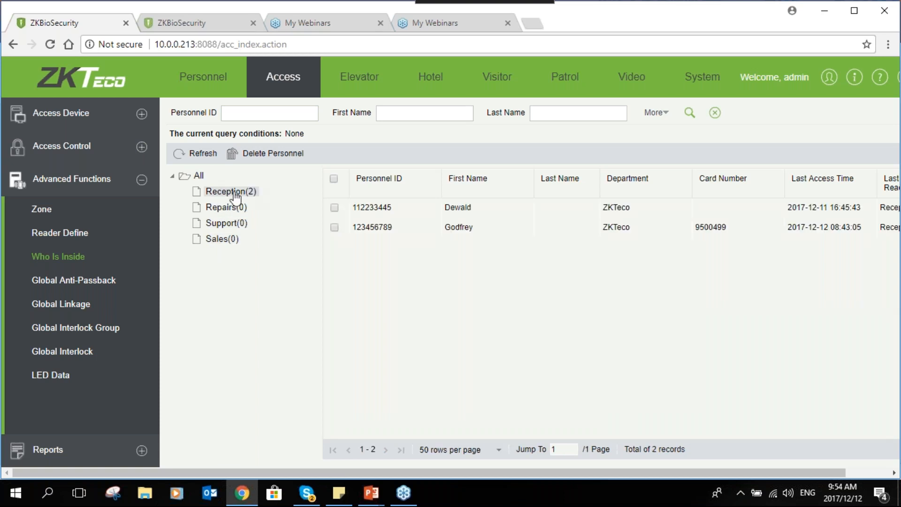
pyautogui.click(216, 210)
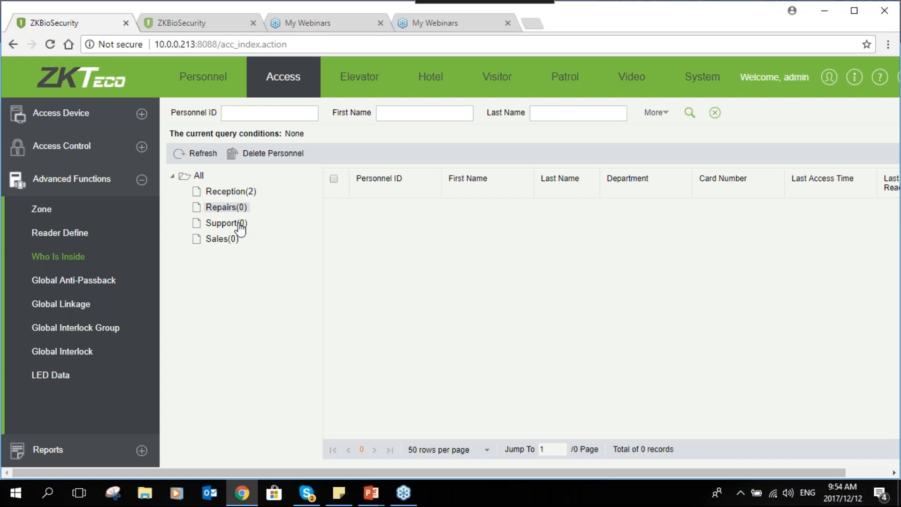
pyautogui.click(219, 224)
pyautogui.click(223, 242)
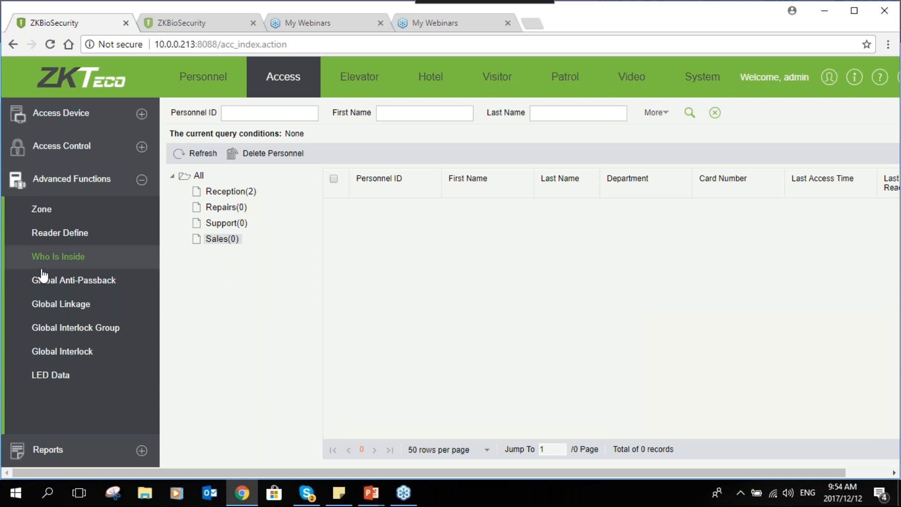
pyautogui.click(49, 233)
pyautogui.click(76, 259)
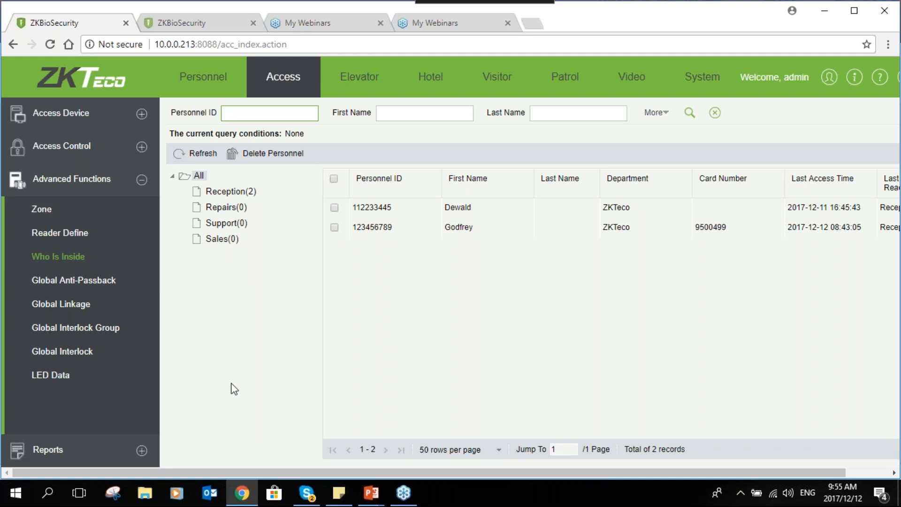
# - Try a global anti-passback rule named GATB for the outside zone with the Timed Anti-Passback type, without saving it
pyautogui.click(95, 281)
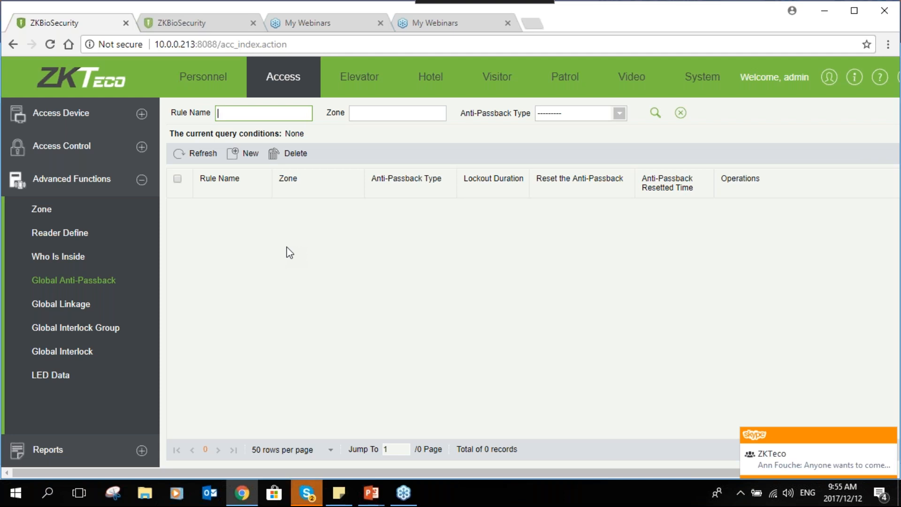
pyautogui.click(241, 156)
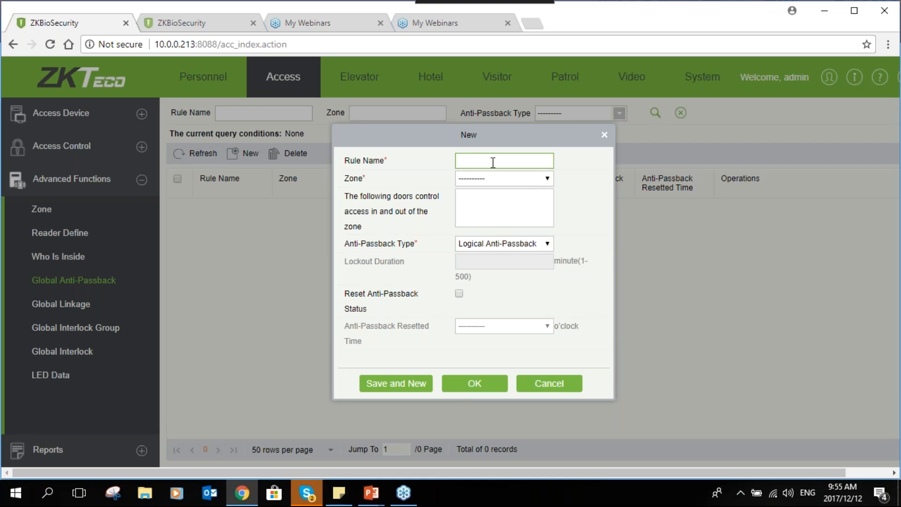
pyautogui.write('GATB')
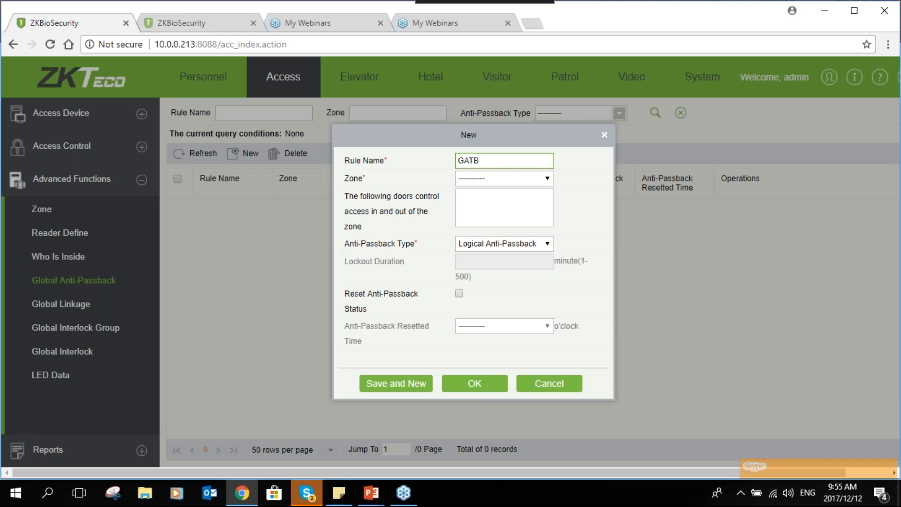
pyautogui.click(499, 178)
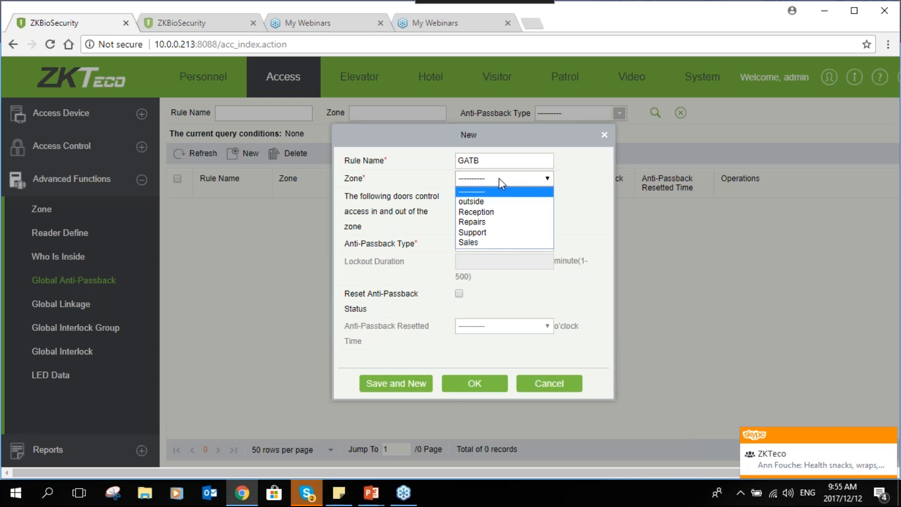
pyautogui.click(474, 206)
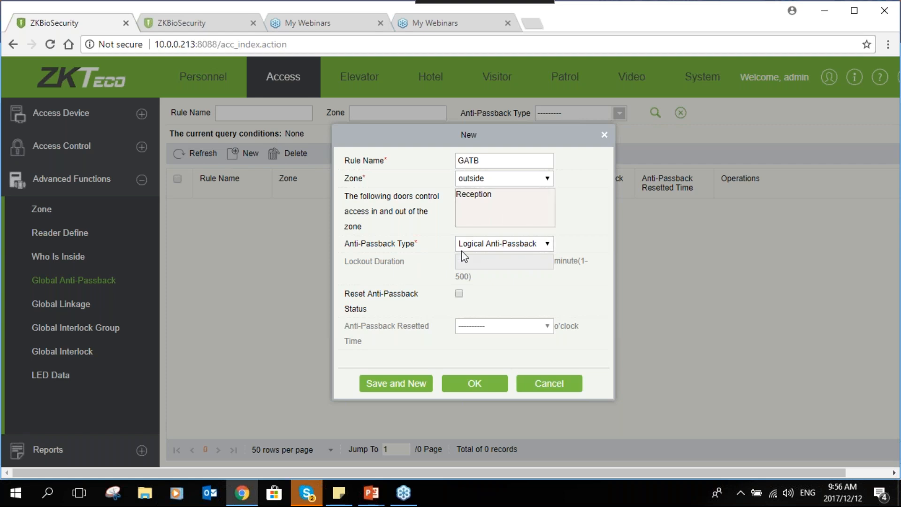
pyautogui.click(491, 244)
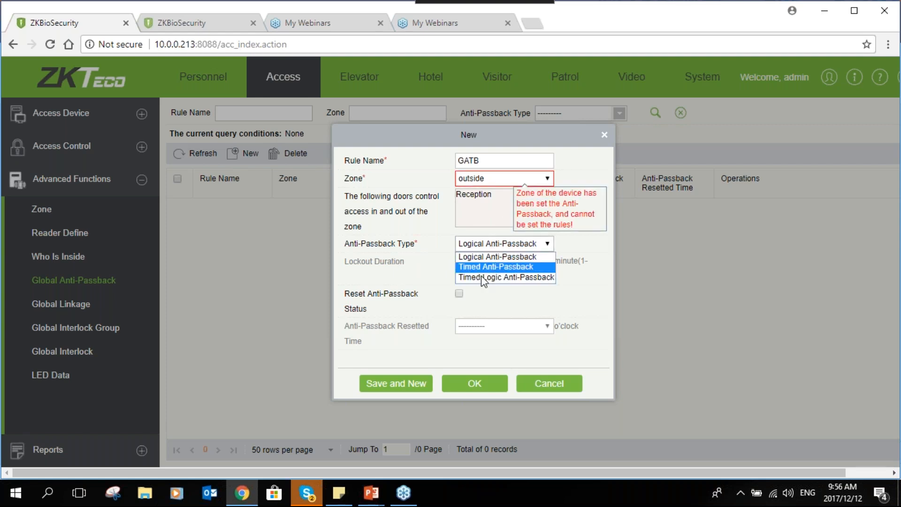
pyautogui.click(513, 266)
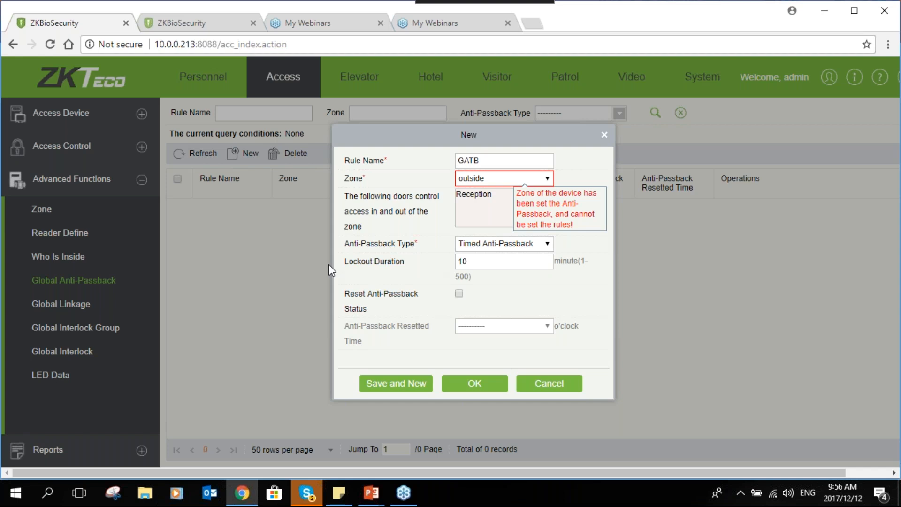
pyautogui.click(469, 261)
pyautogui.click(551, 387)
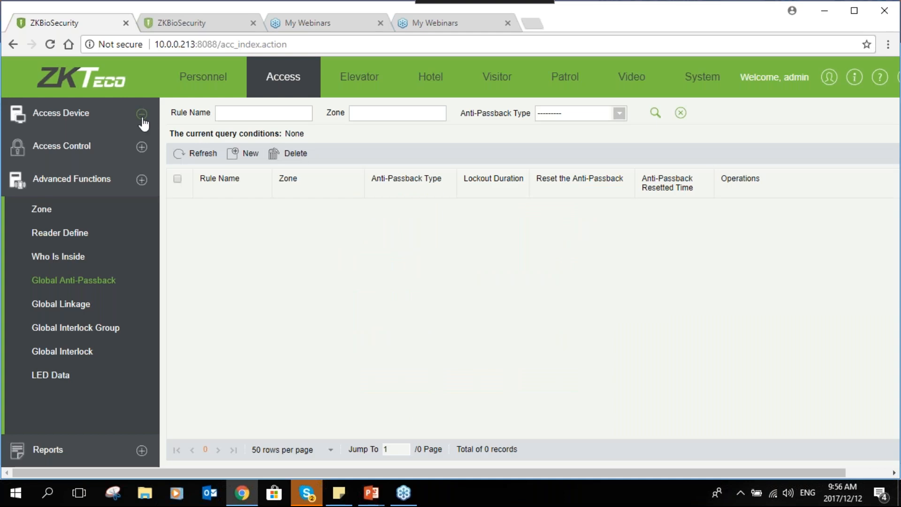
# - Try to enable background verification on the Reception device, with Standard Access Level as the offline option
pyautogui.click(85, 113)
pyautogui.click(110, 157)
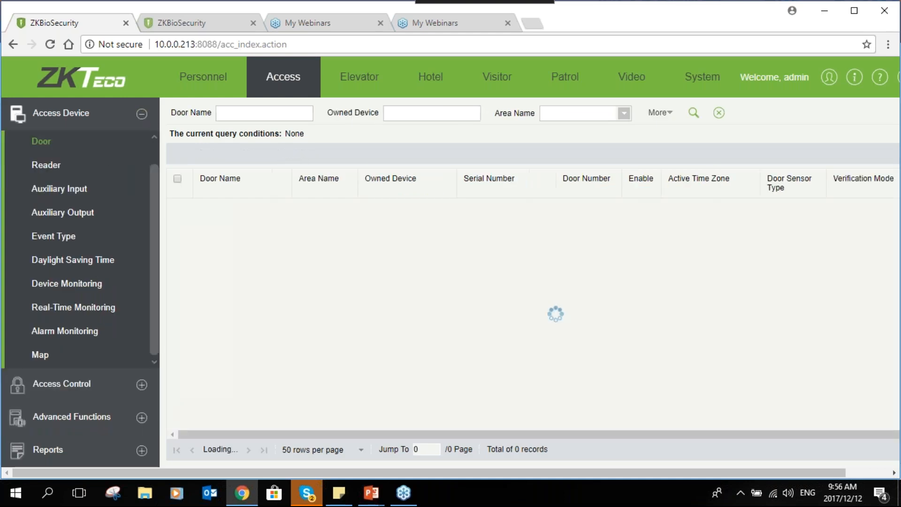
pyautogui.scroll(1, 116, 156)
pyautogui.click(115, 151)
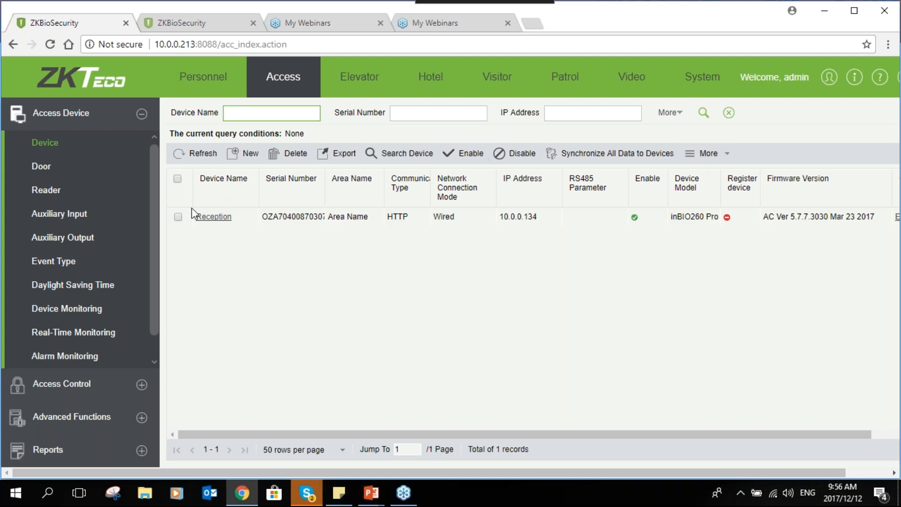
pyautogui.click(177, 216)
pyautogui.click(726, 154)
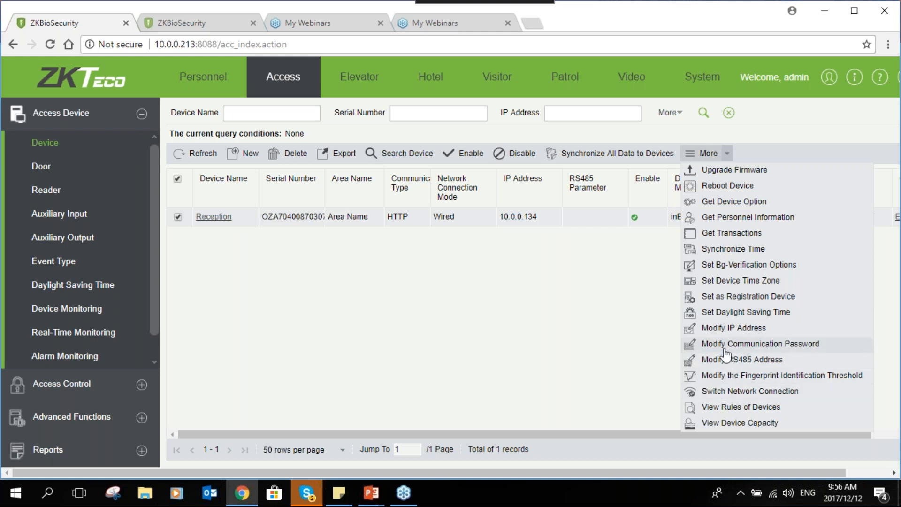
pyautogui.click(748, 267)
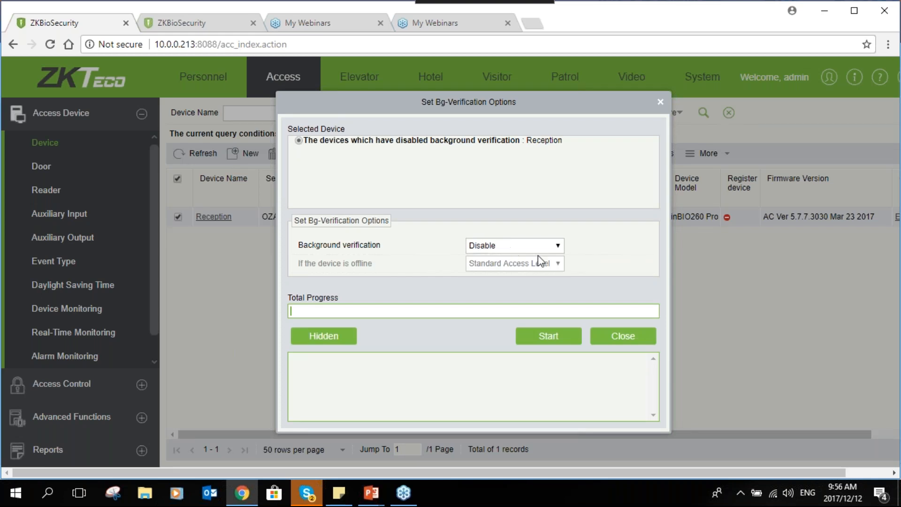
pyautogui.click(548, 246)
pyautogui.click(515, 268)
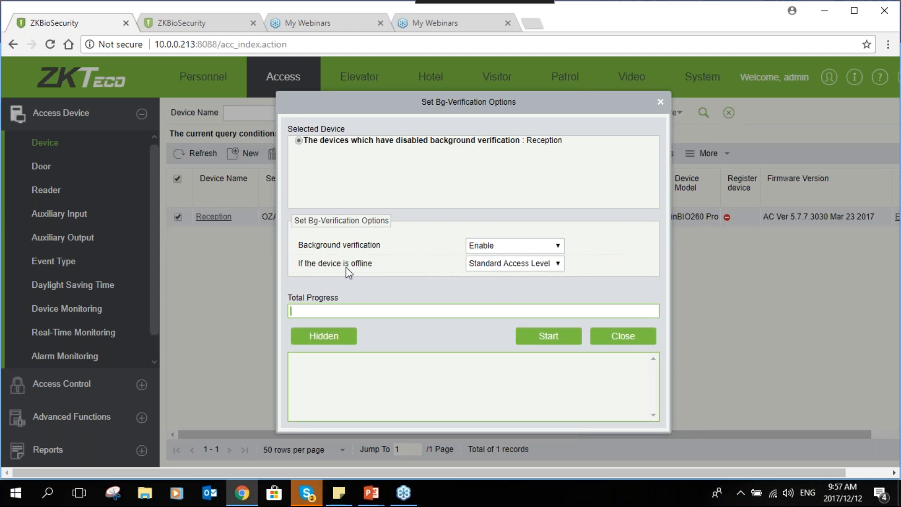
pyautogui.click(547, 337)
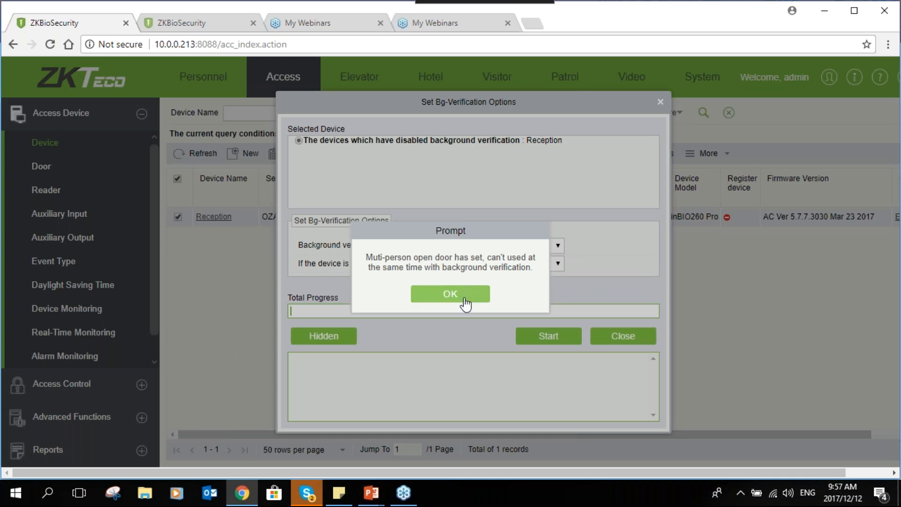
pyautogui.click(450, 294)
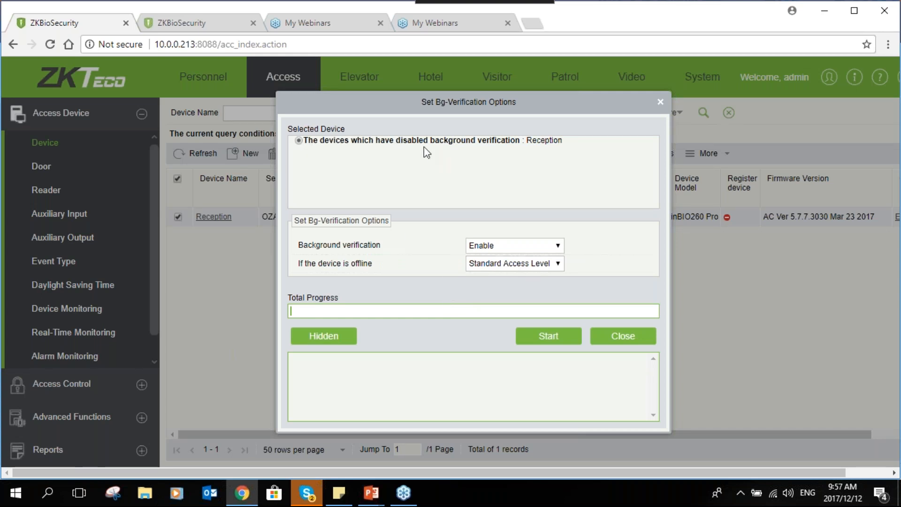
# - Reselect Enable for the Reception device's background verification, try applying it again, and close the options
pyautogui.click(516, 249)
pyautogui.click(503, 263)
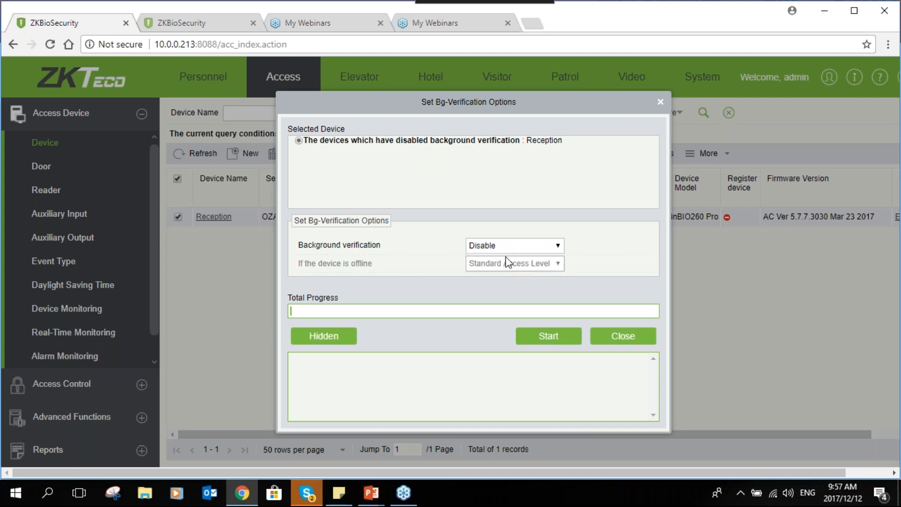
pyautogui.click(509, 245)
pyautogui.click(500, 269)
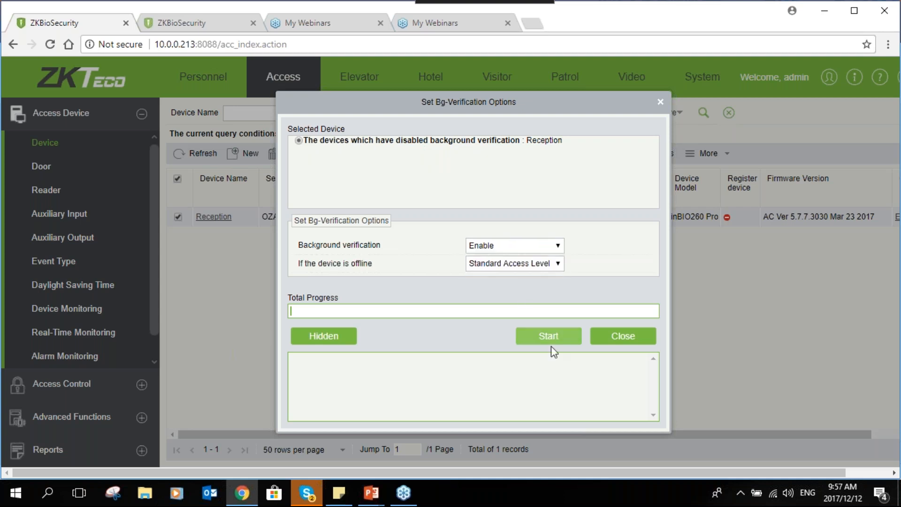
pyautogui.click(519, 335)
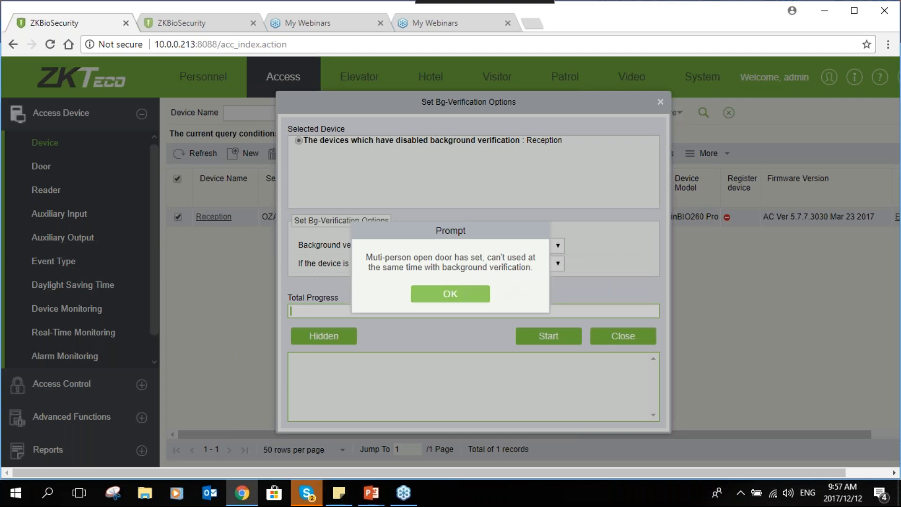
pyautogui.click(450, 293)
pyautogui.click(615, 336)
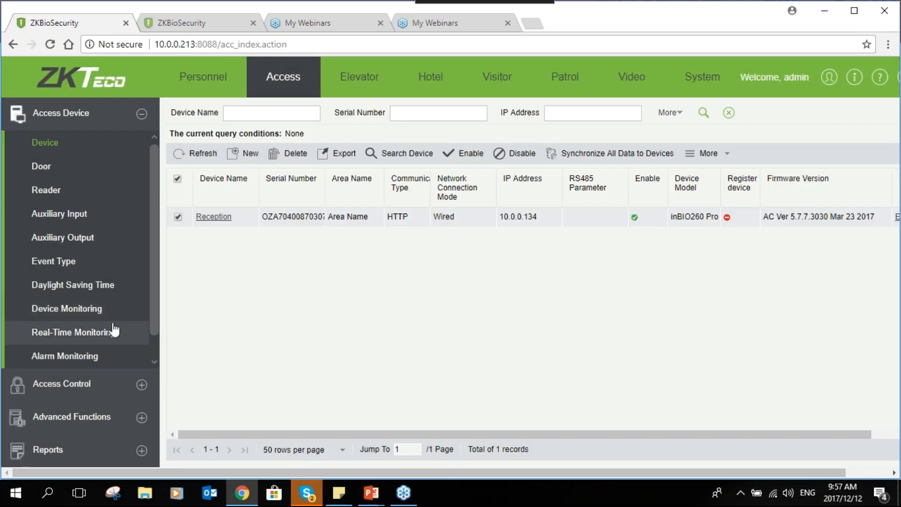
# - Delete the Multi 1 combination from the multi-person opening door settings
pyautogui.click(143, 387)
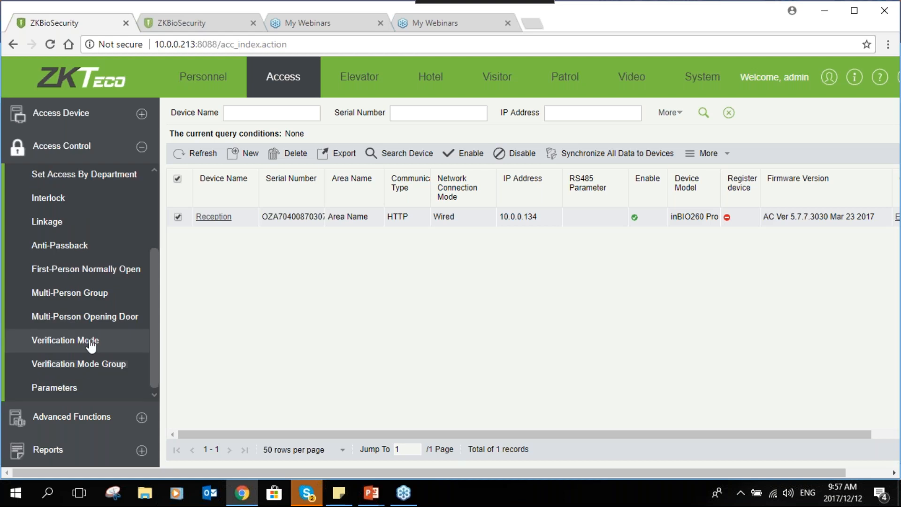
pyautogui.click(178, 199)
pyautogui.click(287, 153)
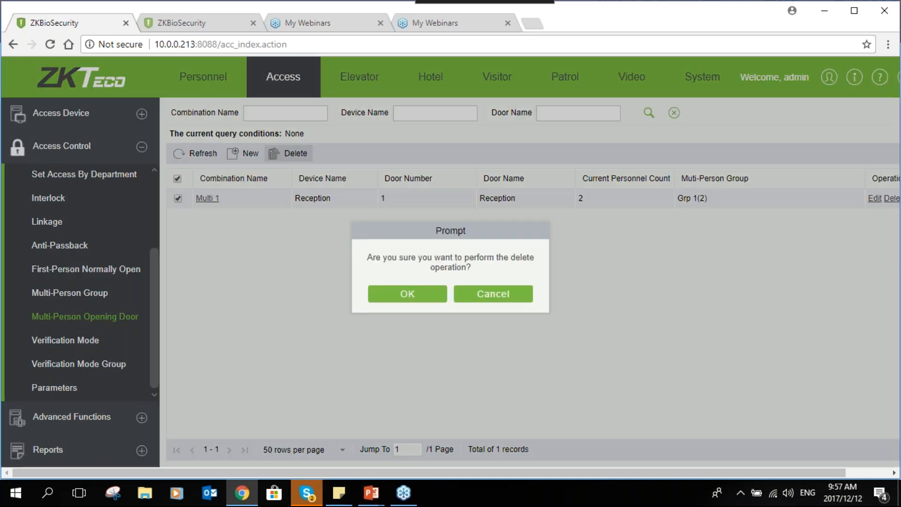
pyautogui.click(370, 293)
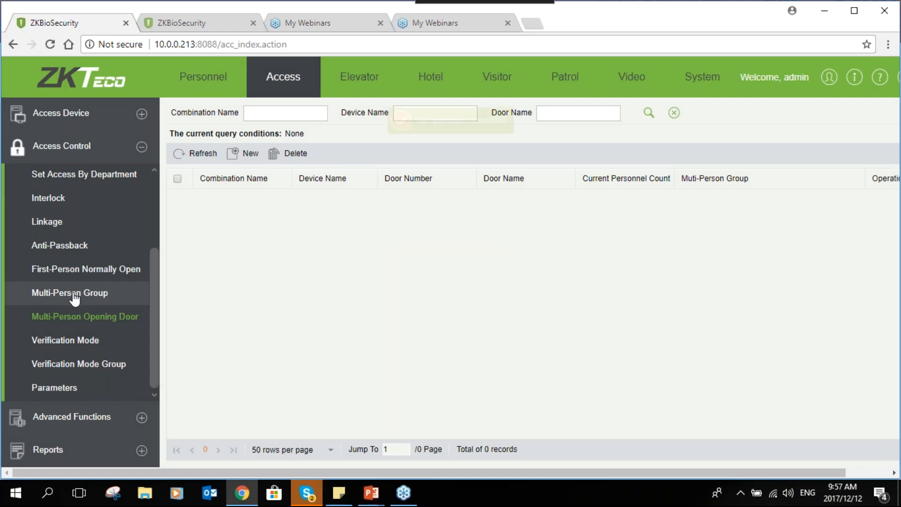
# - Enable and apply background verification on the Reception device, keeping Standard Access Level for when the device is offline
pyautogui.click(135, 123)
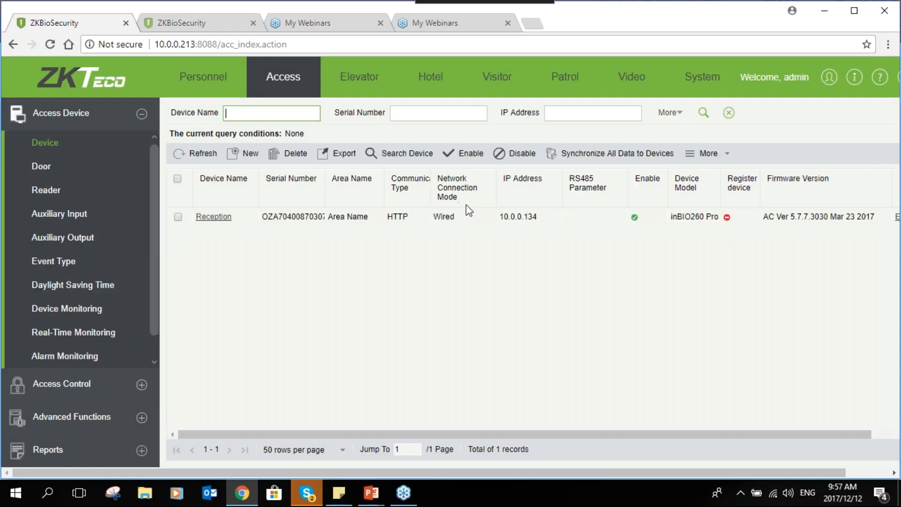
pyautogui.click(178, 217)
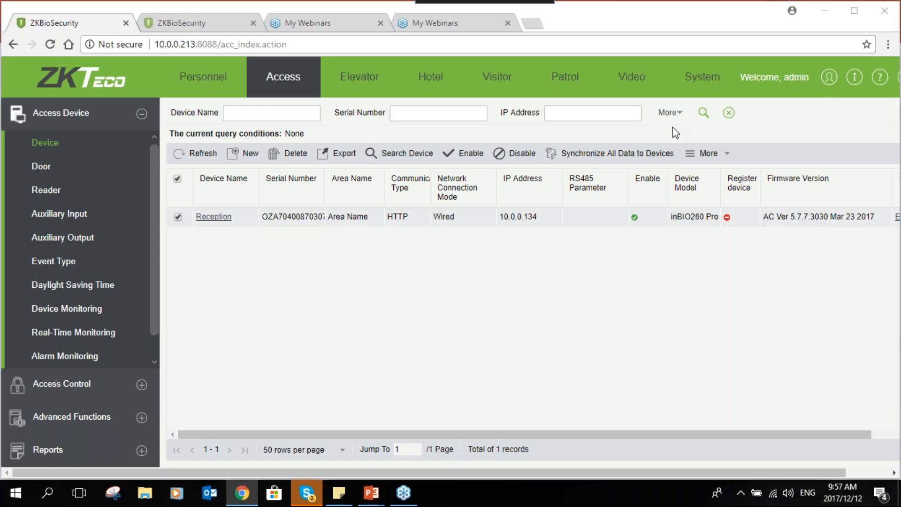
pyautogui.click(706, 153)
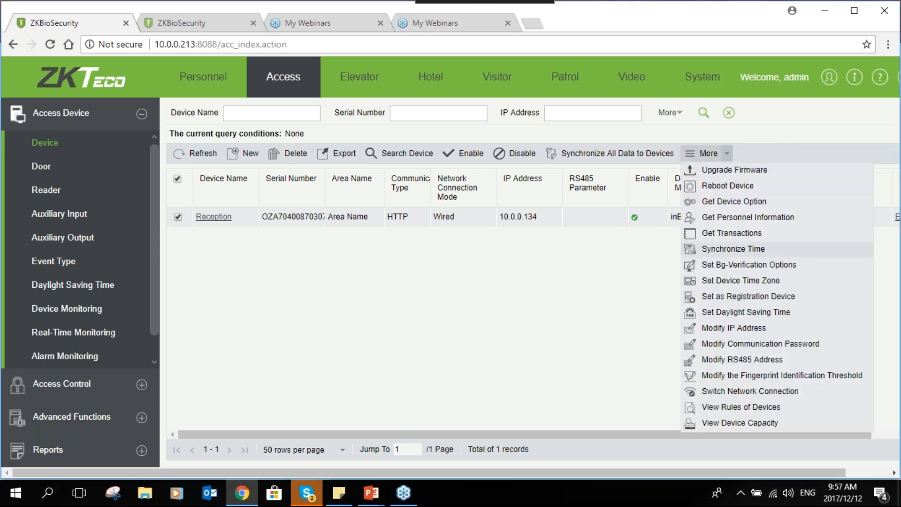
pyautogui.click(725, 265)
pyautogui.click(515, 247)
pyautogui.click(506, 267)
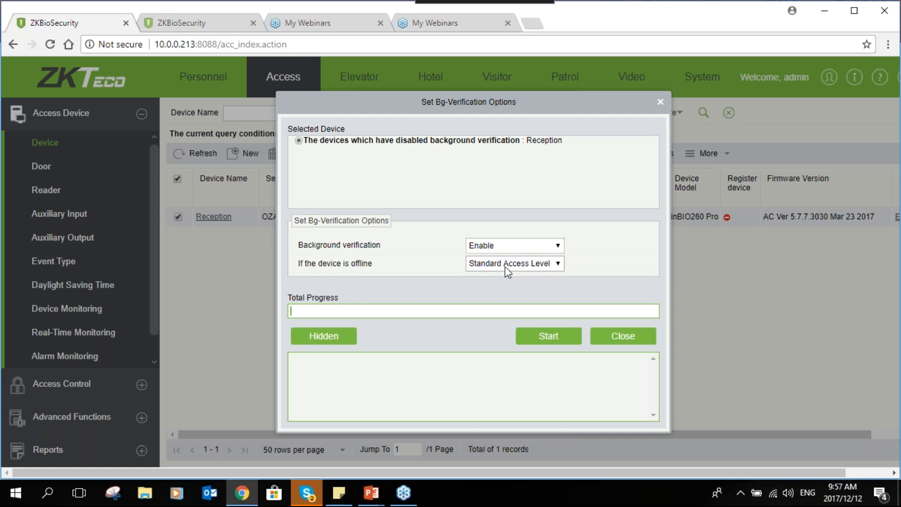
pyautogui.click(535, 333)
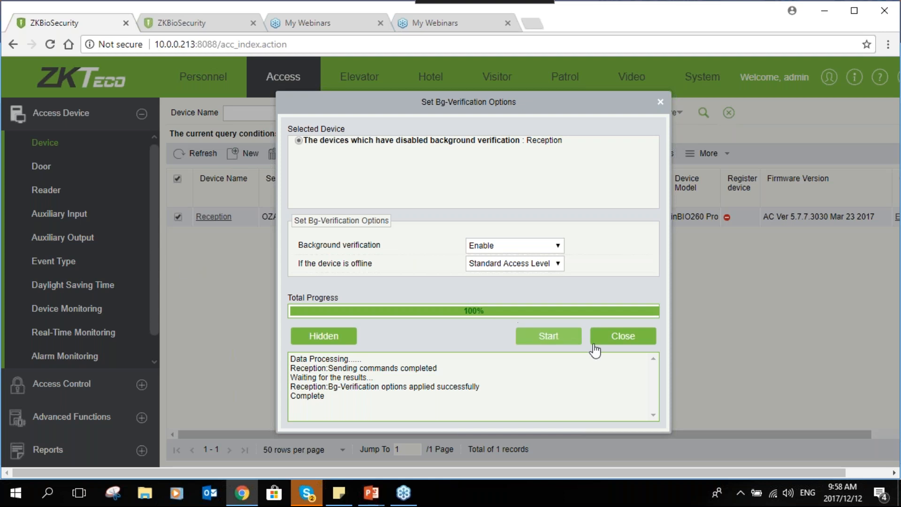
pyautogui.click(610, 338)
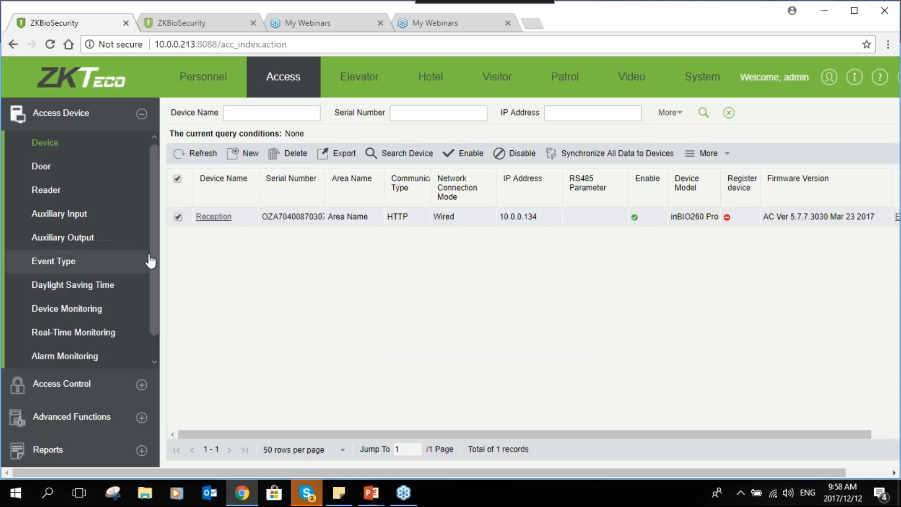
# - Start a new global linkage and name it Glink
pyautogui.click(139, 417)
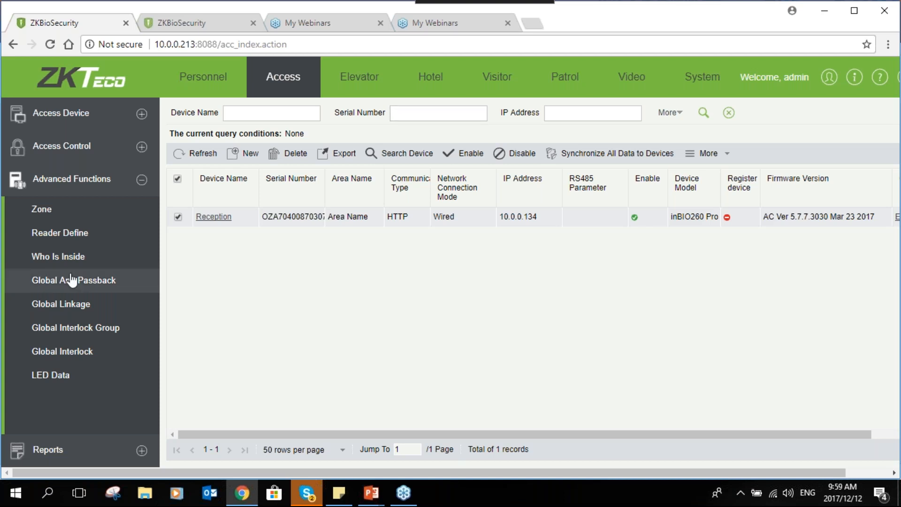
pyautogui.click(890, 46)
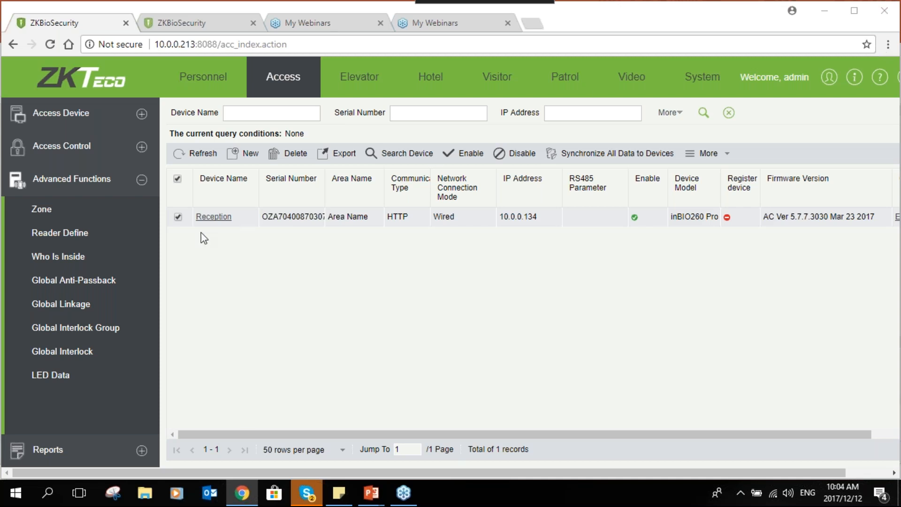
pyautogui.click(87, 305)
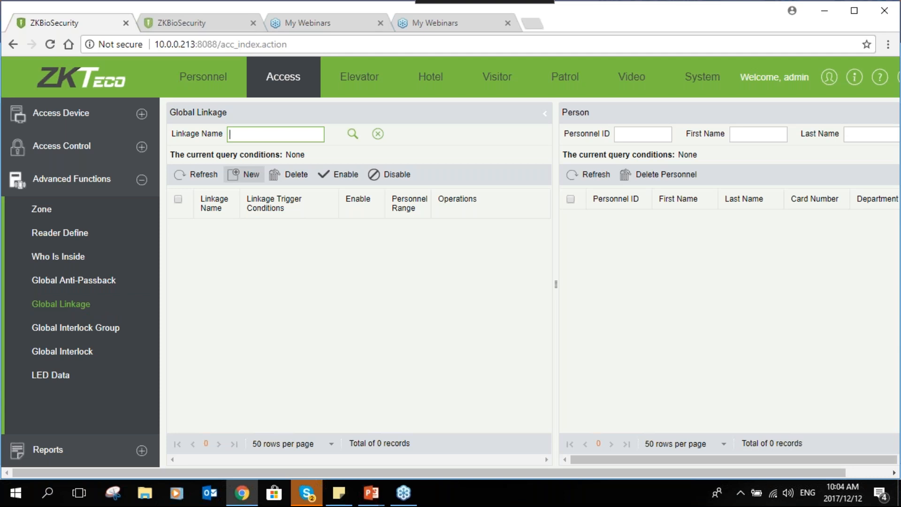
pyautogui.click(245, 174)
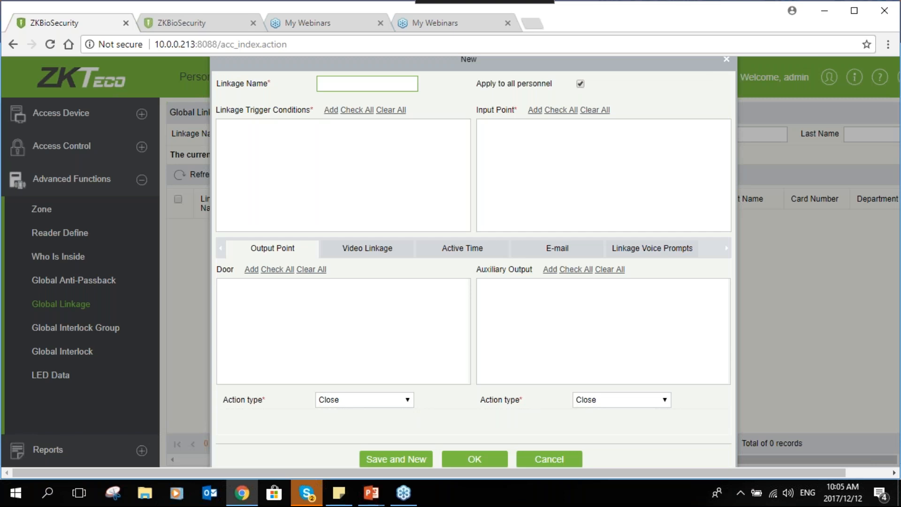
pyautogui.write('link')
pyautogui.press('BackSpace')
pyautogui.press('BackSpace')
pyautogui.press('BackSpace')
pyautogui.press('BackSpace')
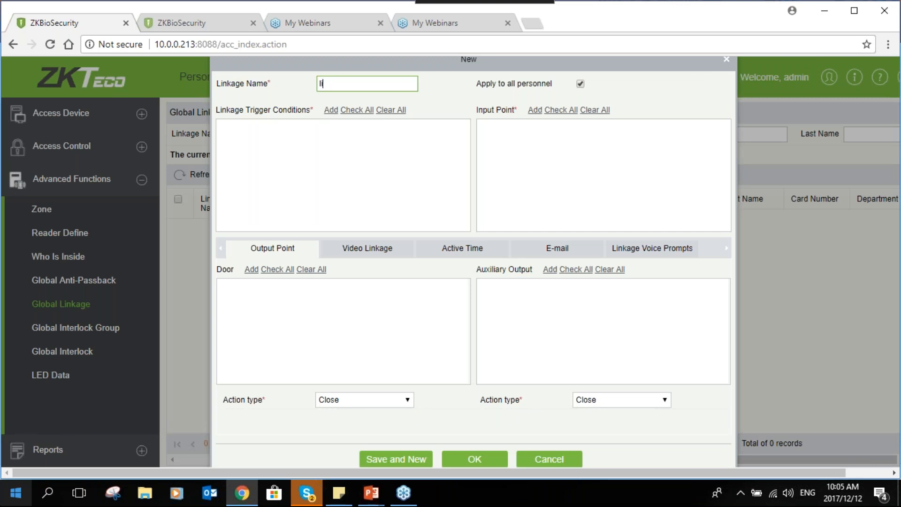
pyautogui.write('Glink')
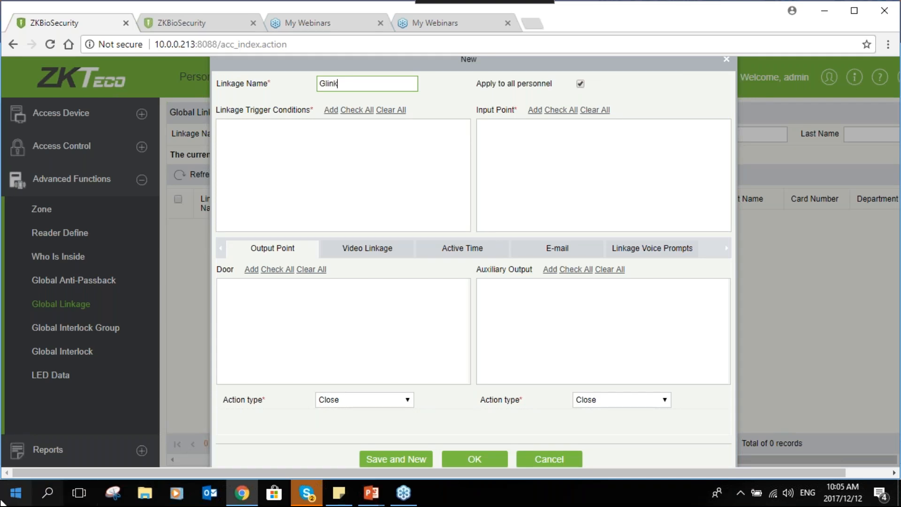
# - Add Auxiliary Input Shorted as the trigger condition of the Glink linkage
pyautogui.click(330, 110)
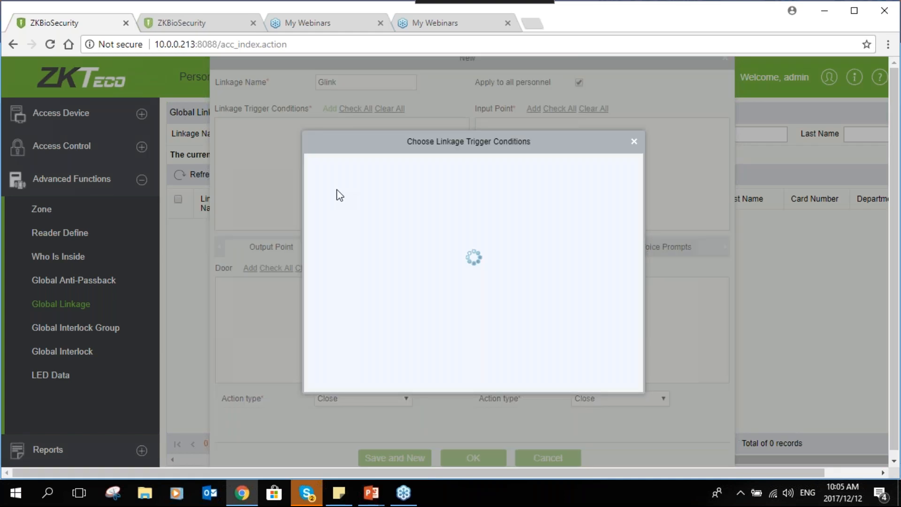
pyautogui.moveTo(629, 190); pyautogui.dragTo(641, 311)
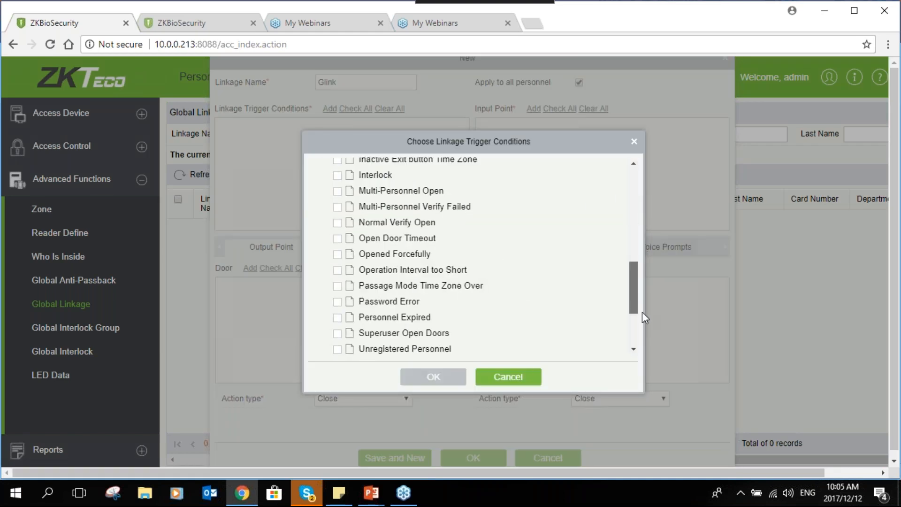
pyautogui.scroll(-3, 342, 321)
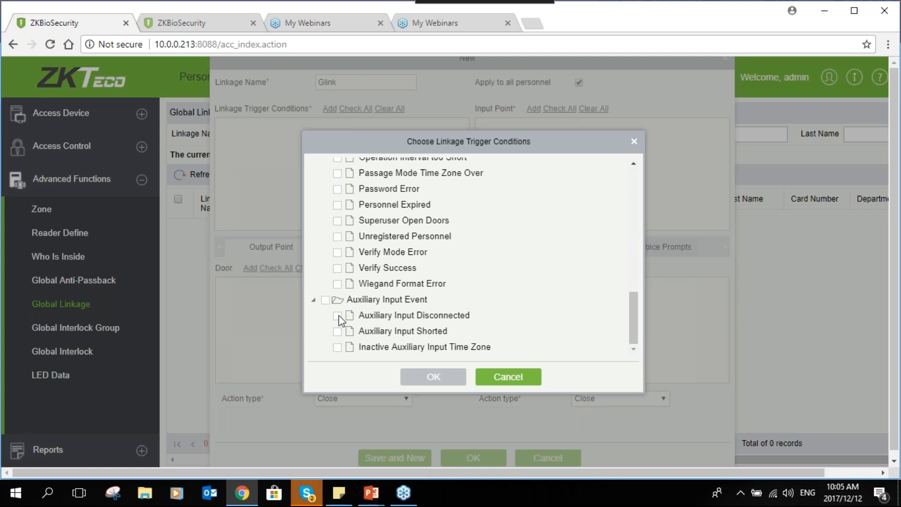
pyautogui.click(338, 331)
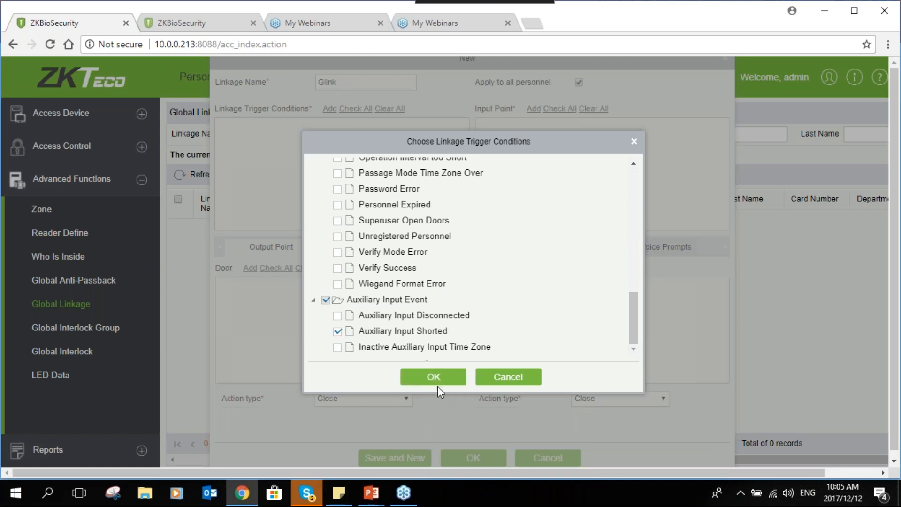
pyautogui.click(440, 374)
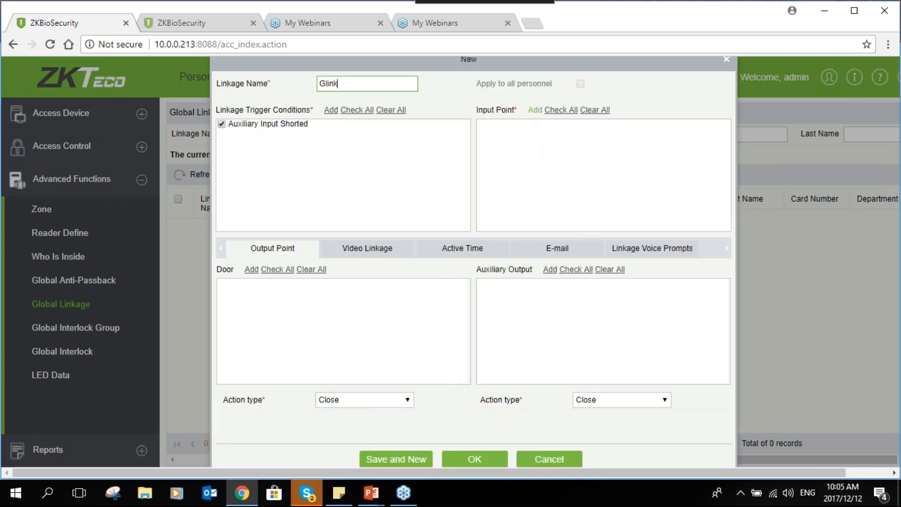
# - Add the Reception device's Auxiliary Input-1 as the input point of the Glink linkage
pyautogui.click(534, 109)
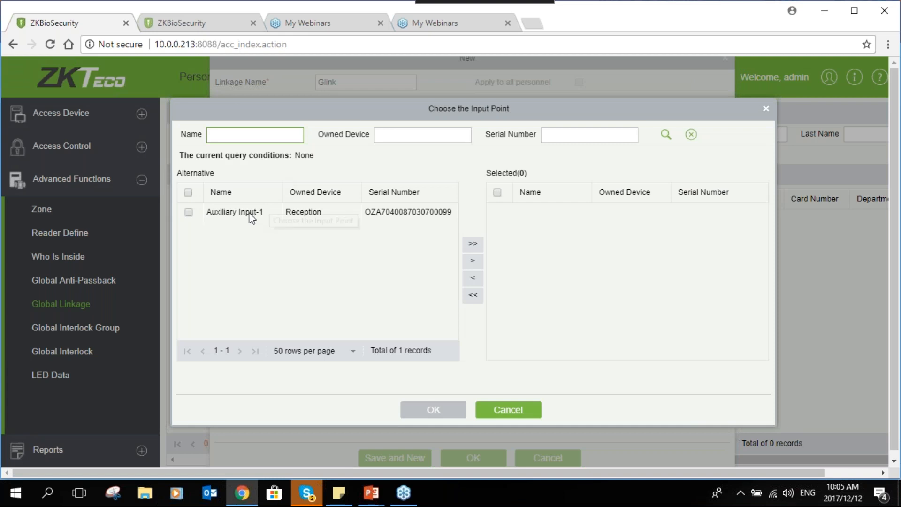
pyautogui.click(251, 217)
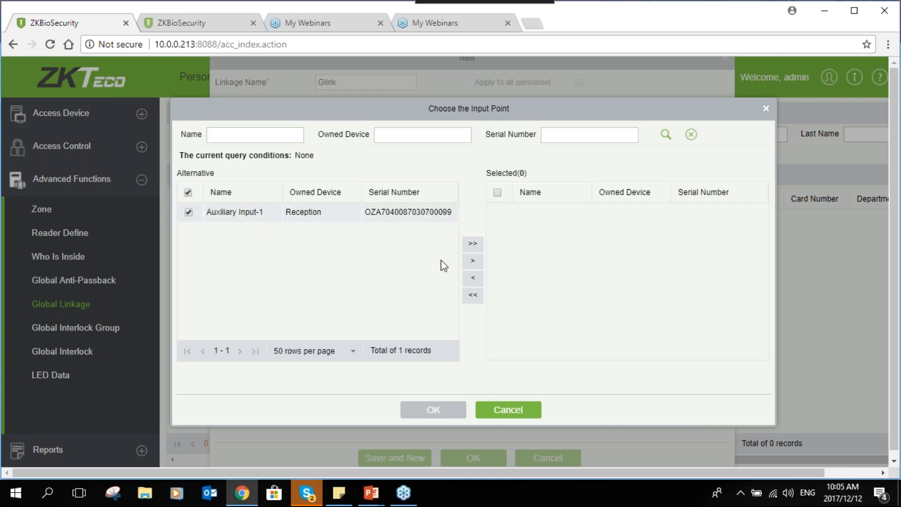
pyautogui.click(472, 260)
pyautogui.click(451, 412)
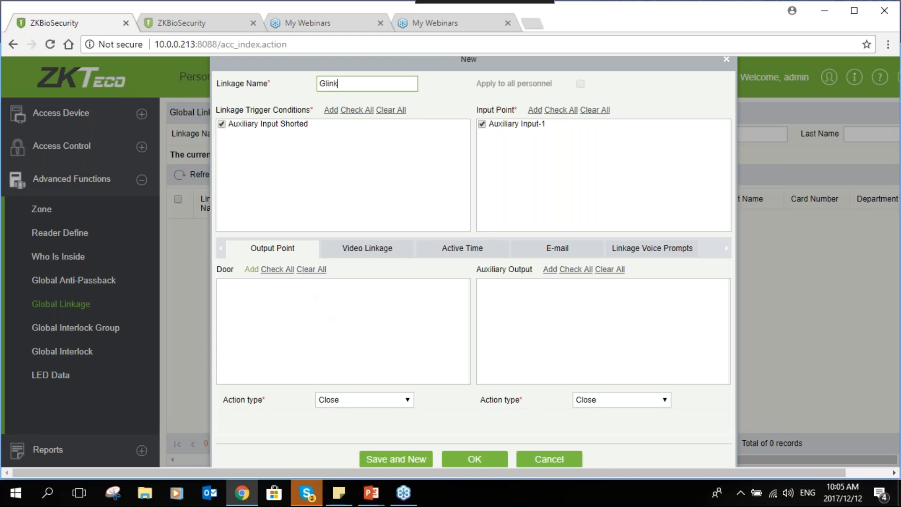
# - Add the Reception door as the door output point of the Glink linkage
pyautogui.click(249, 271)
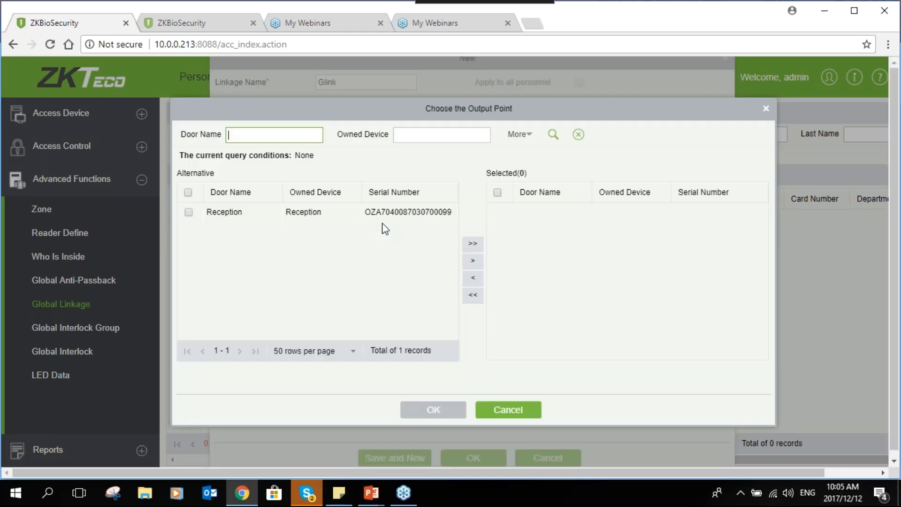
pyautogui.click(371, 218)
pyautogui.click(472, 243)
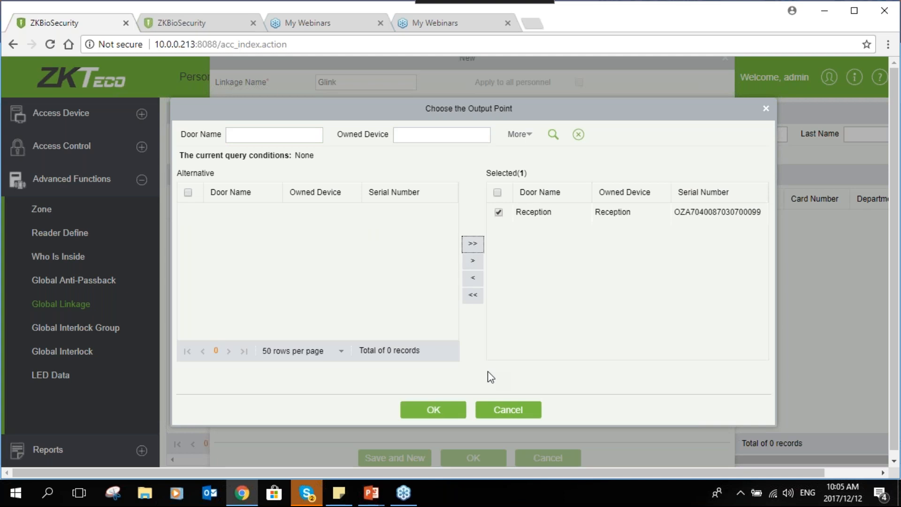
pyautogui.click(433, 409)
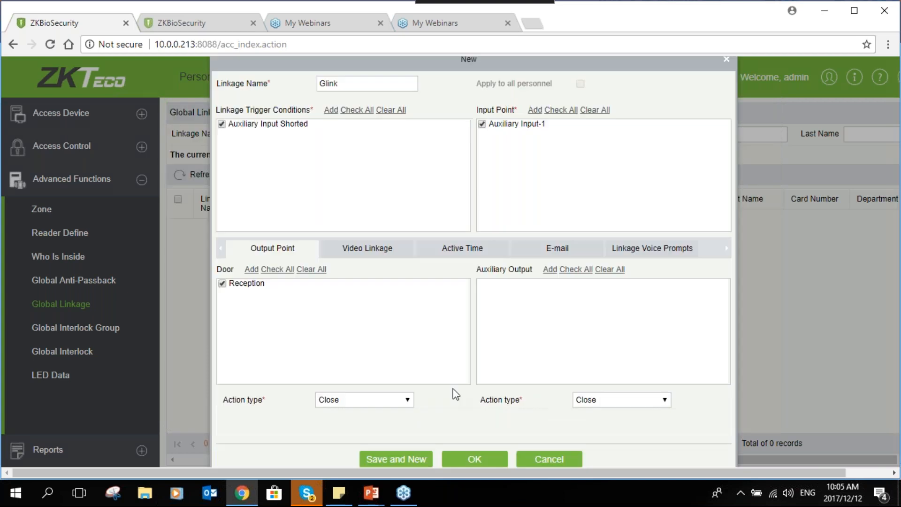
pyautogui.click(254, 269)
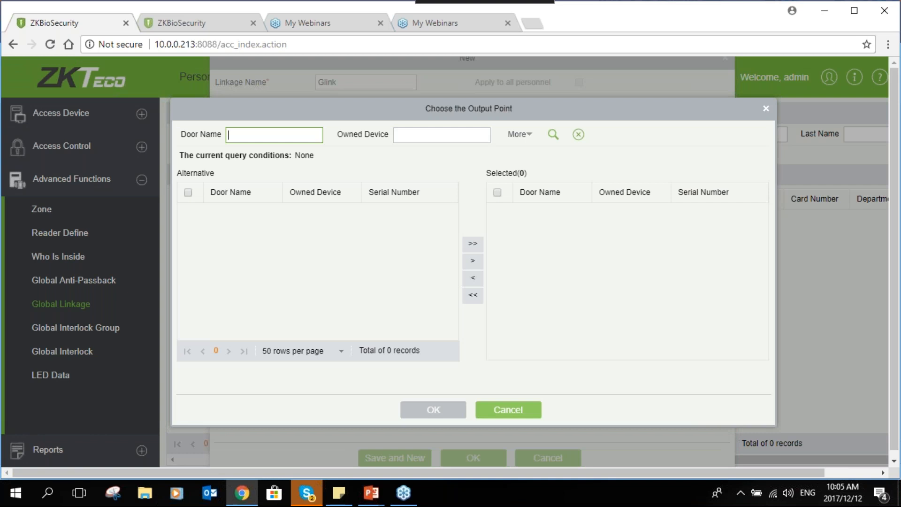
pyautogui.click(509, 409)
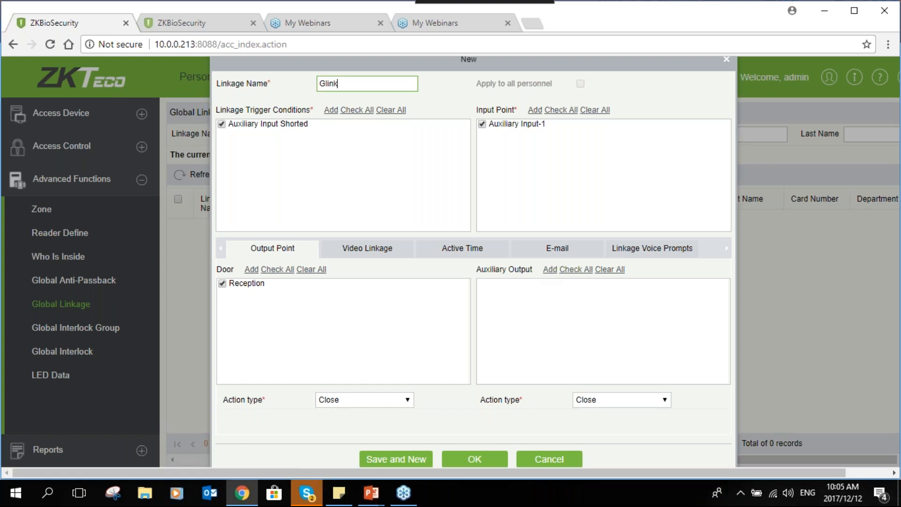
# - Add the Reception device's Auxiliary Output-1 as the auxiliary output of the Glink linkage
pyautogui.click(550, 269)
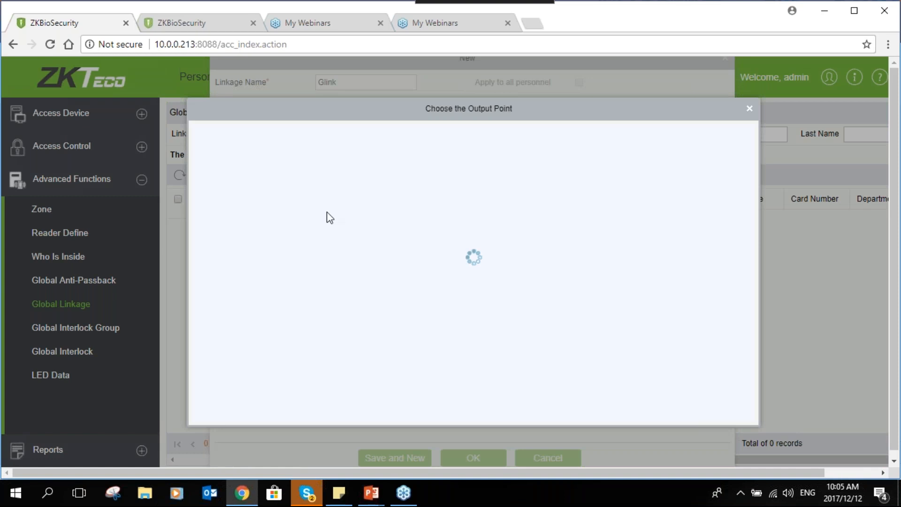
pyautogui.click(327, 214)
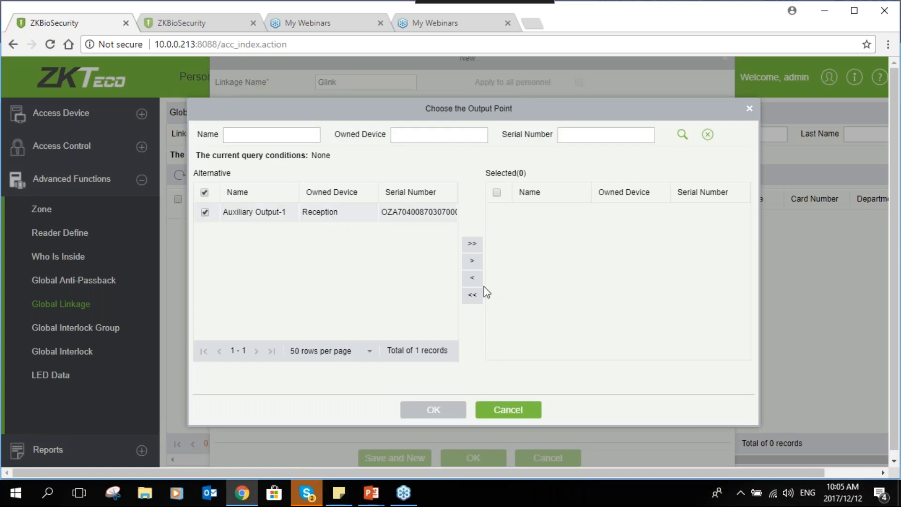
pyautogui.click(471, 243)
pyautogui.click(458, 415)
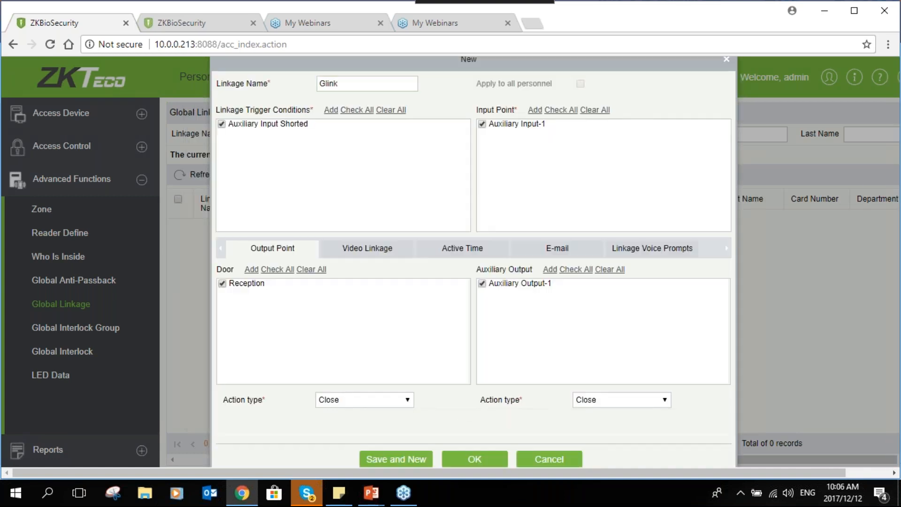
# - Try the Open action type for the Reception door output
pyautogui.click(349, 404)
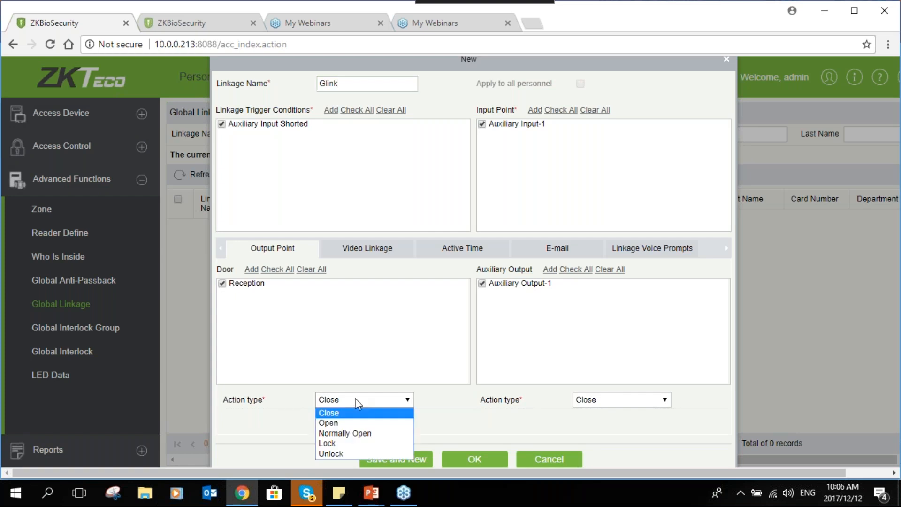
pyautogui.click(362, 424)
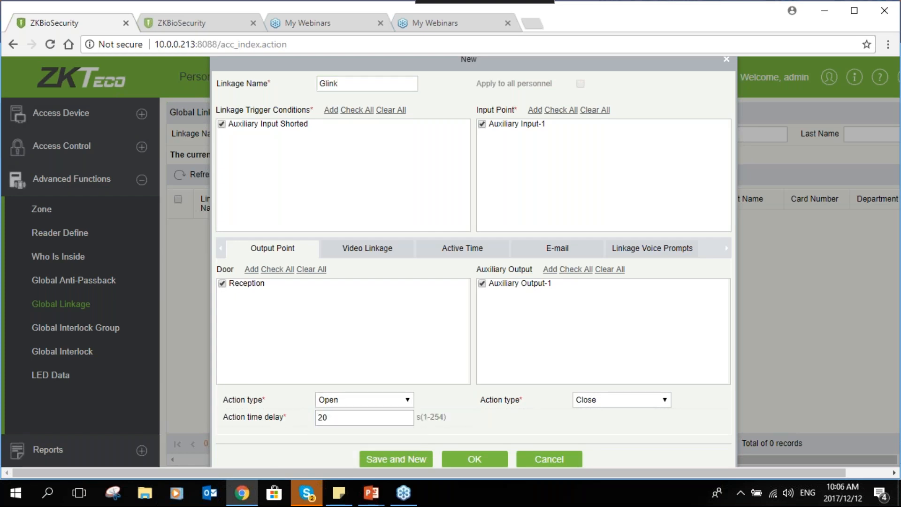
pyautogui.click(368, 402)
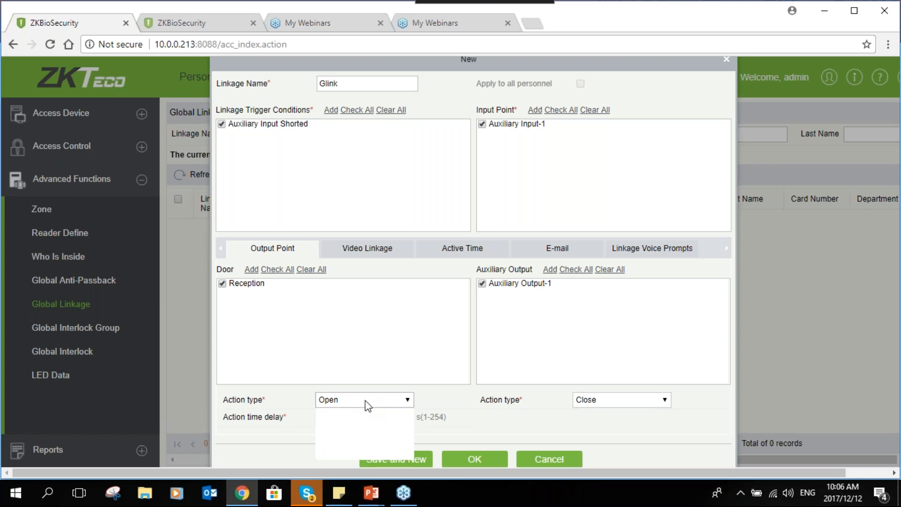
pyautogui.click(367, 404)
pyautogui.click(367, 404)
pyautogui.click(367, 405)
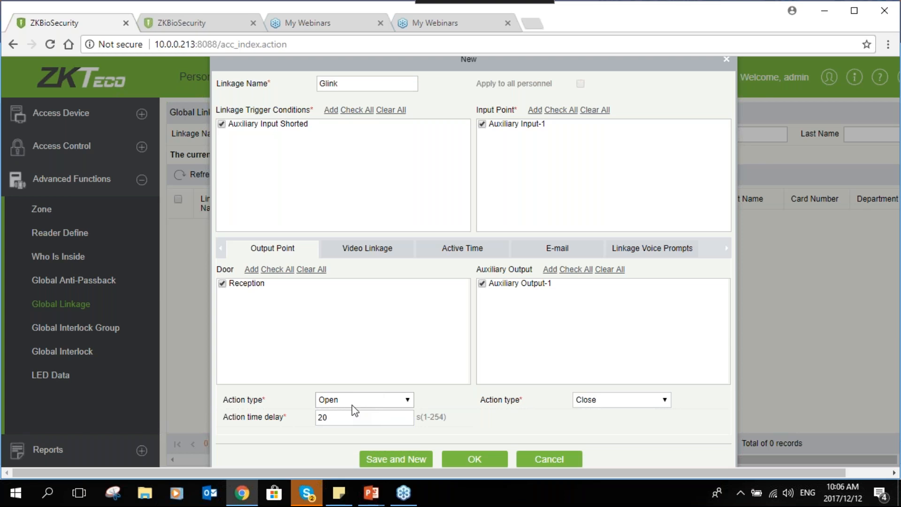
pyautogui.click(354, 413)
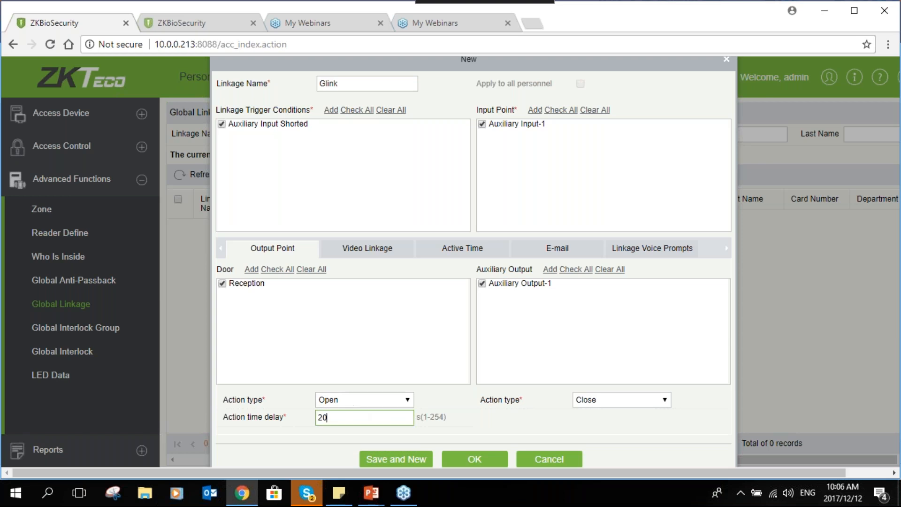
# - Set the action type to Normally Open for both the Reception door and Auxiliary Output-1
pyautogui.click(375, 402)
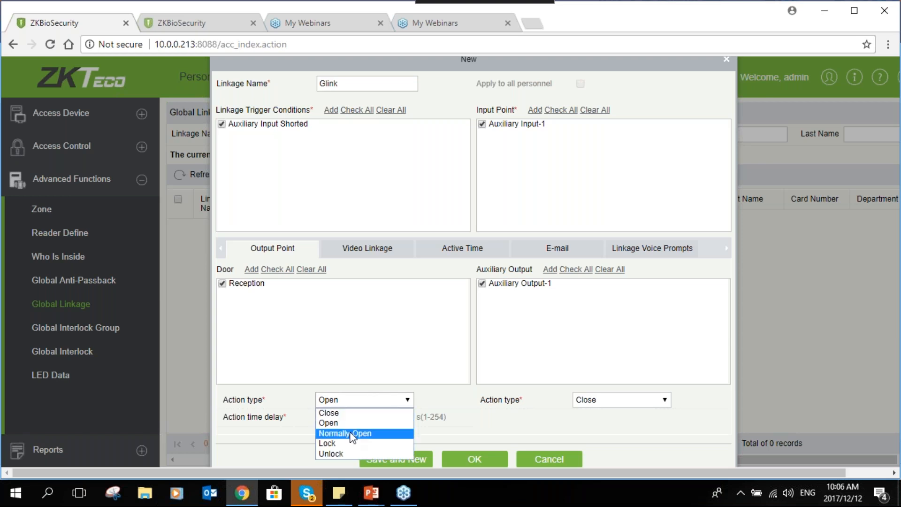
pyautogui.click(354, 432)
pyautogui.click(378, 402)
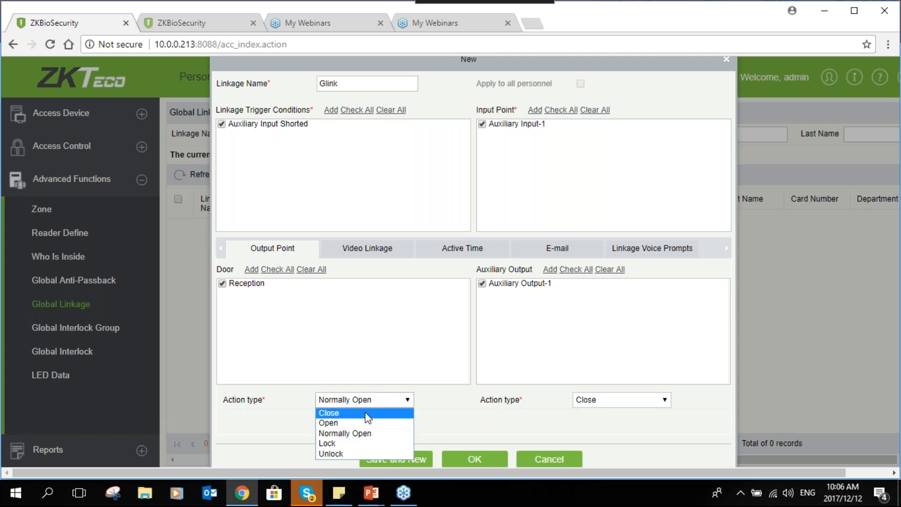
pyautogui.click(369, 432)
pyautogui.click(606, 403)
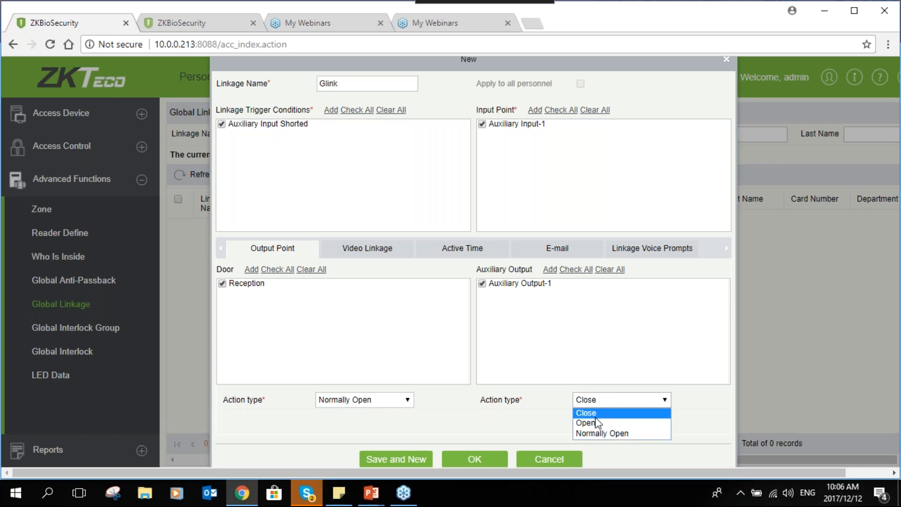
pyautogui.click(592, 432)
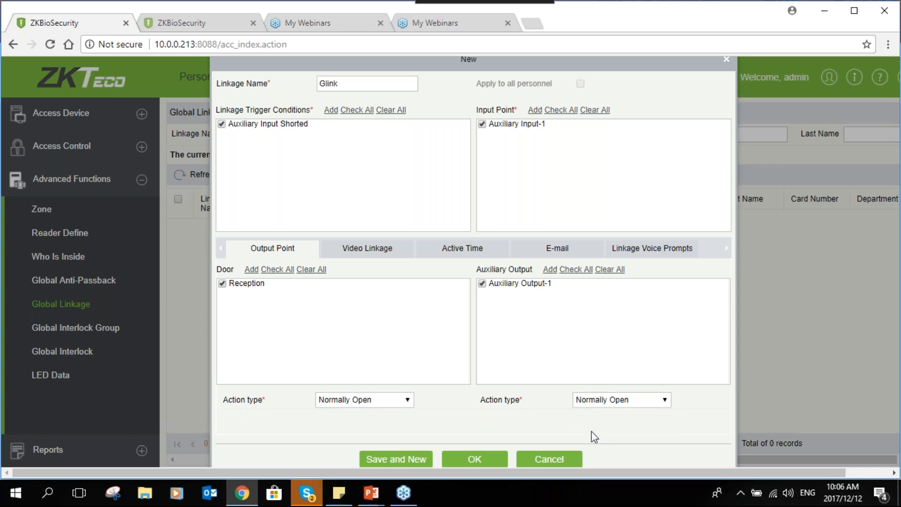
# - Try the Pop Up Video, Video and Capture options of the video linkage, and clear all three again
pyautogui.click(383, 255)
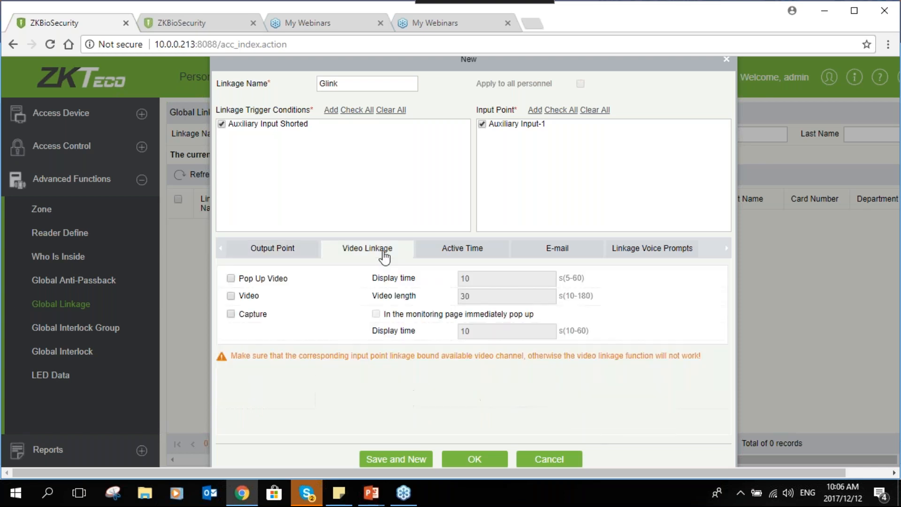
pyautogui.click(231, 279)
pyautogui.click(232, 296)
pyautogui.click(233, 314)
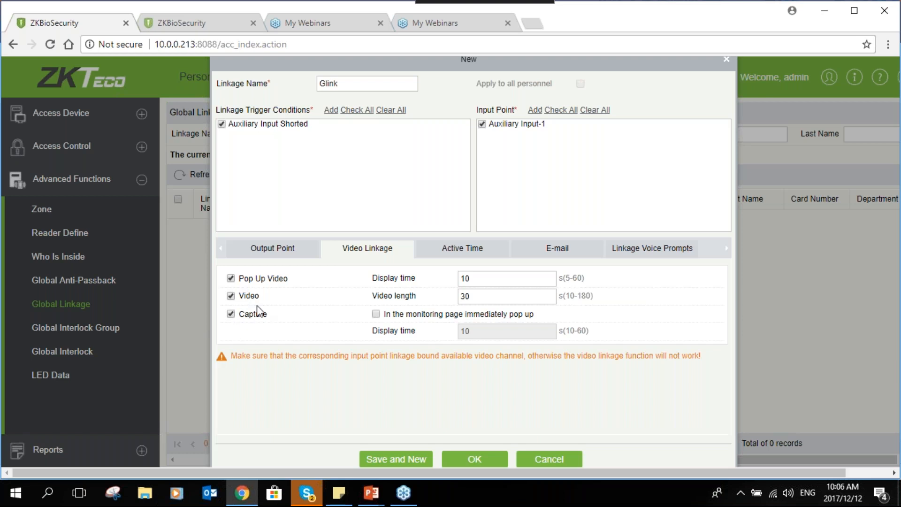
pyautogui.click(230, 296)
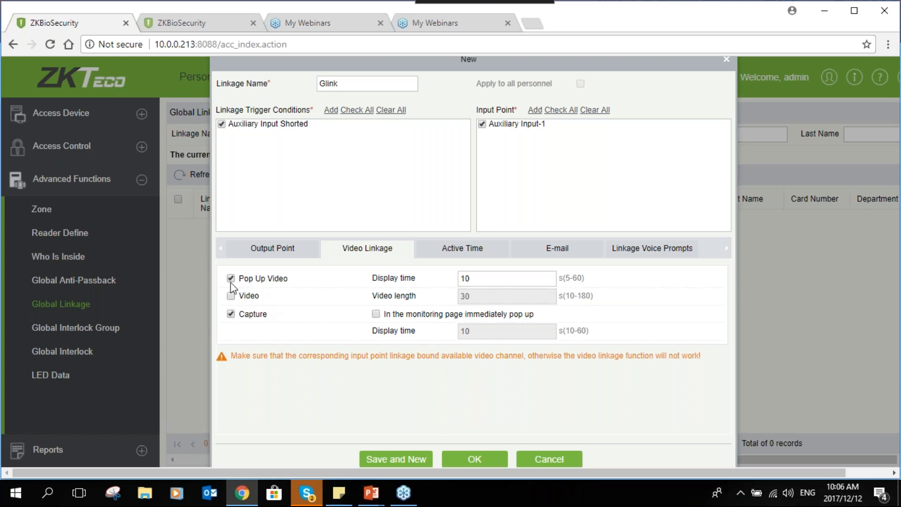
pyautogui.click(231, 278)
pyautogui.click(230, 314)
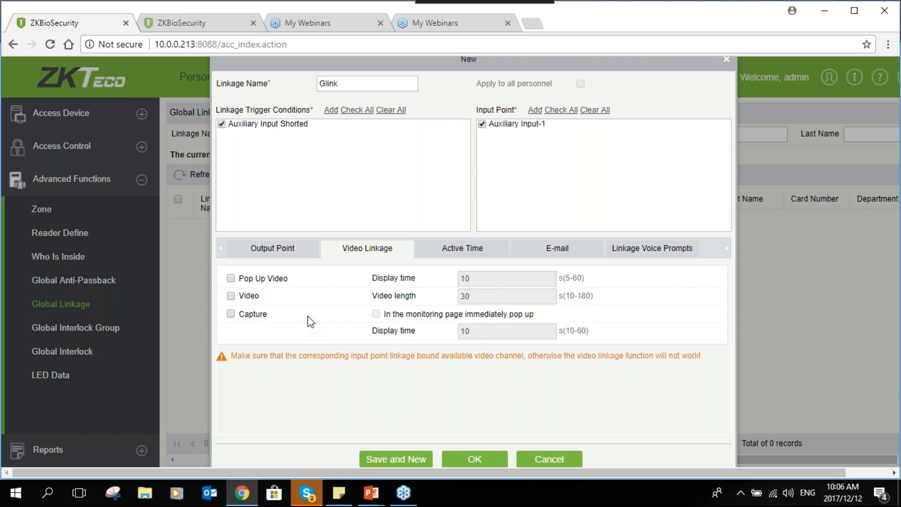
# - Try the Normal active time zone for the Glink linkage, and set it back to 24-Hour Accessible
pyautogui.click(450, 252)
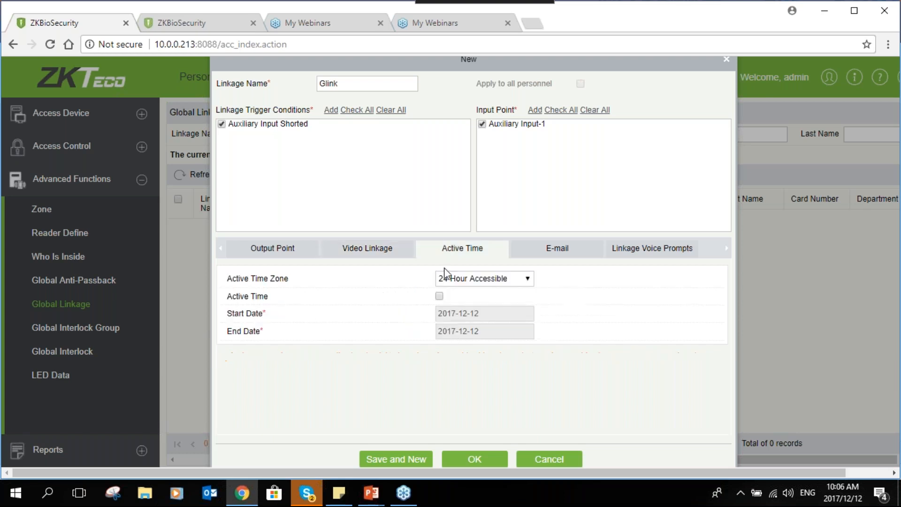
pyautogui.click(466, 280)
pyautogui.click(465, 301)
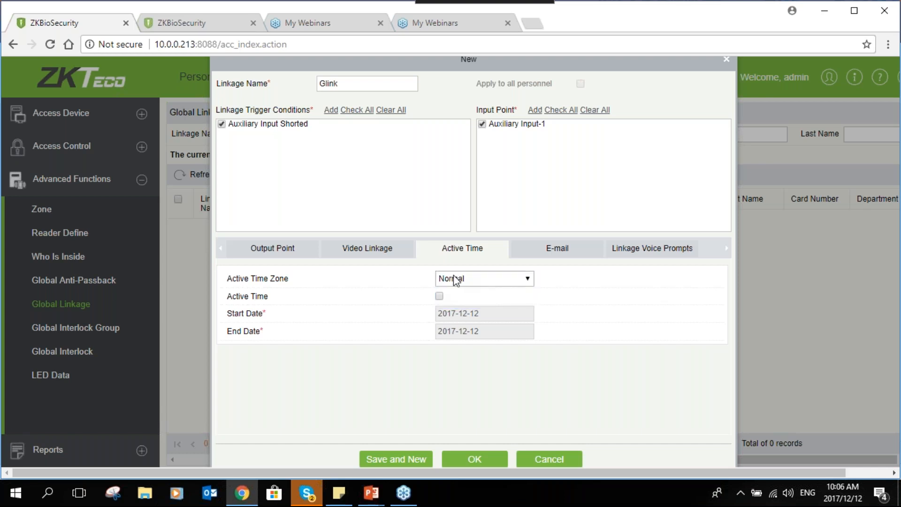
pyautogui.click(455, 280)
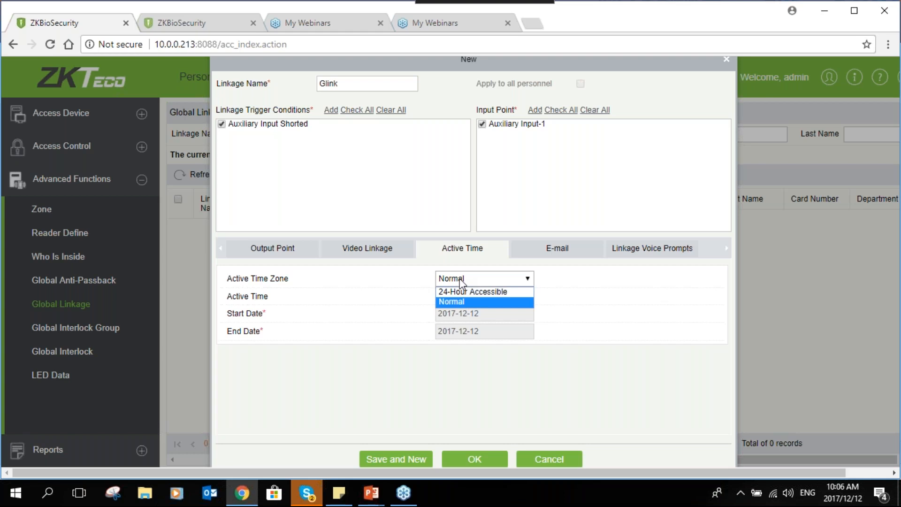
pyautogui.click(464, 301)
pyautogui.click(470, 277)
pyautogui.click(471, 293)
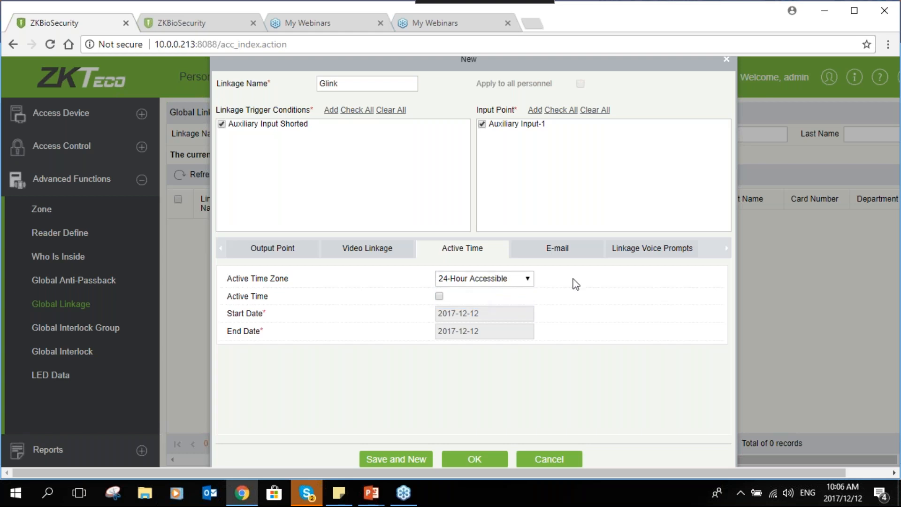
# - Examine the linkage's e-mail address settings and the voice prompt upload option, without choosing a sound file
pyautogui.click(556, 248)
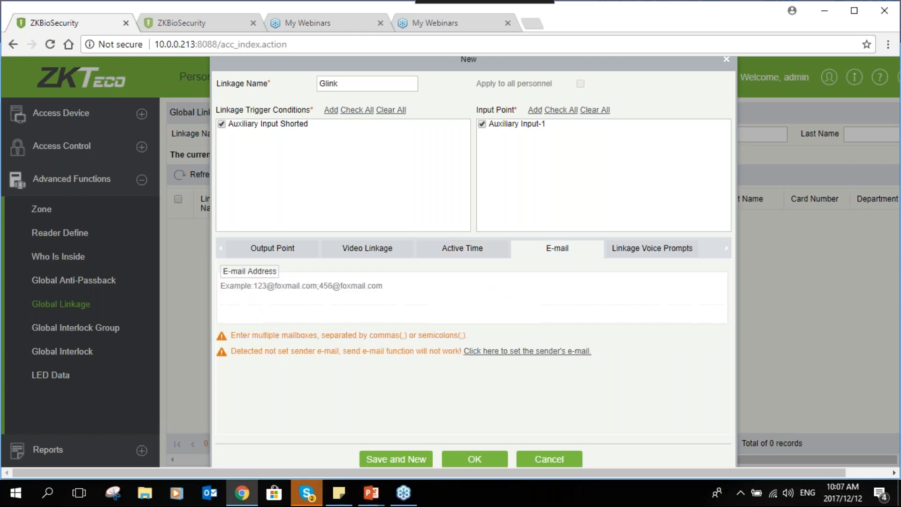
pyautogui.click(221, 291)
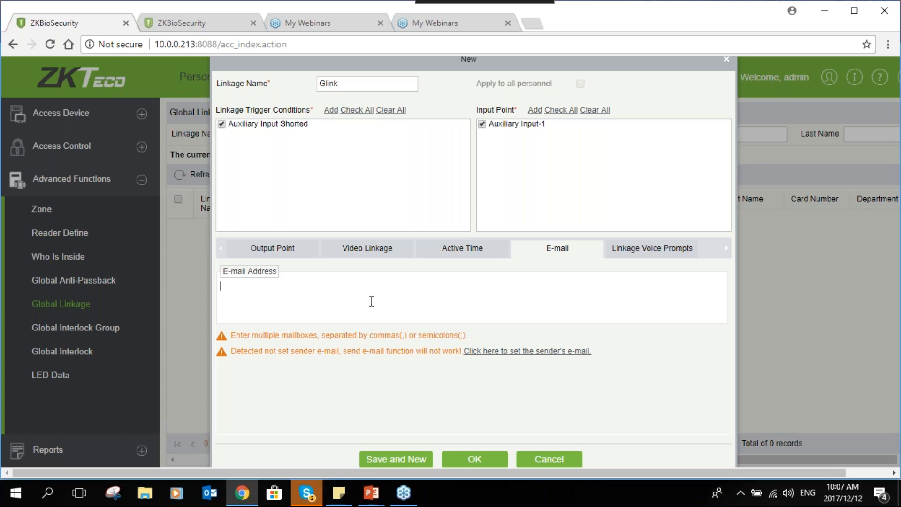
pyautogui.click(669, 253)
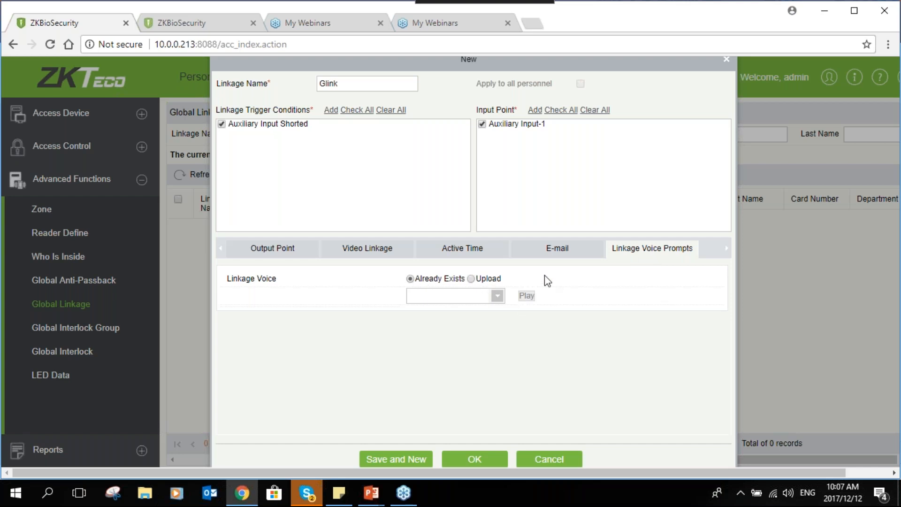
pyautogui.click(476, 280)
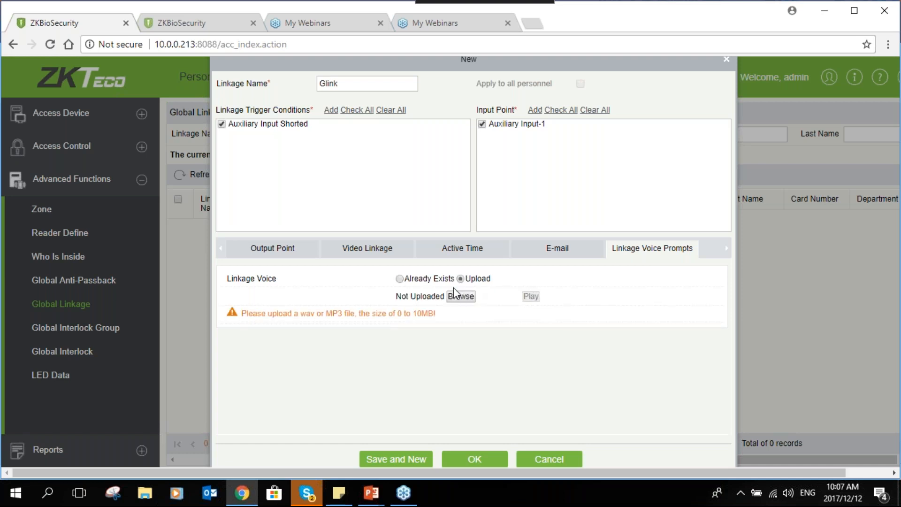
pyautogui.click(460, 301)
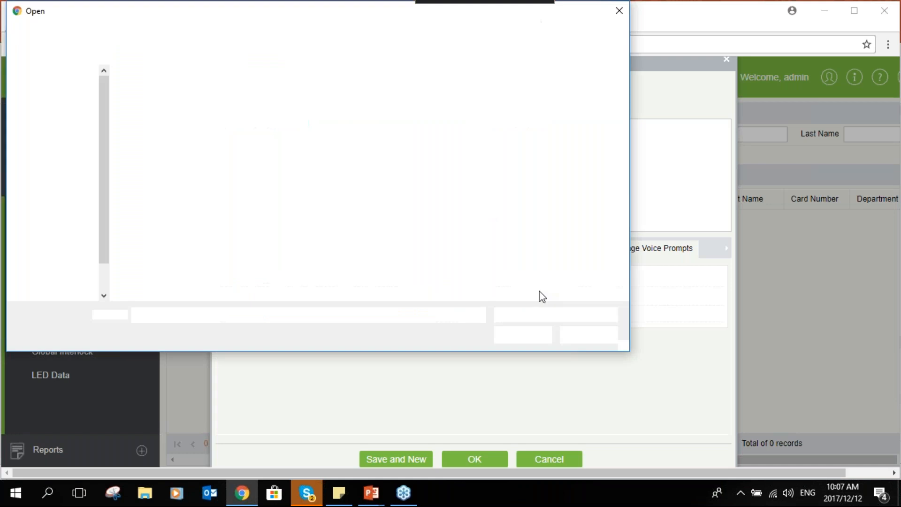
pyautogui.click(619, 13)
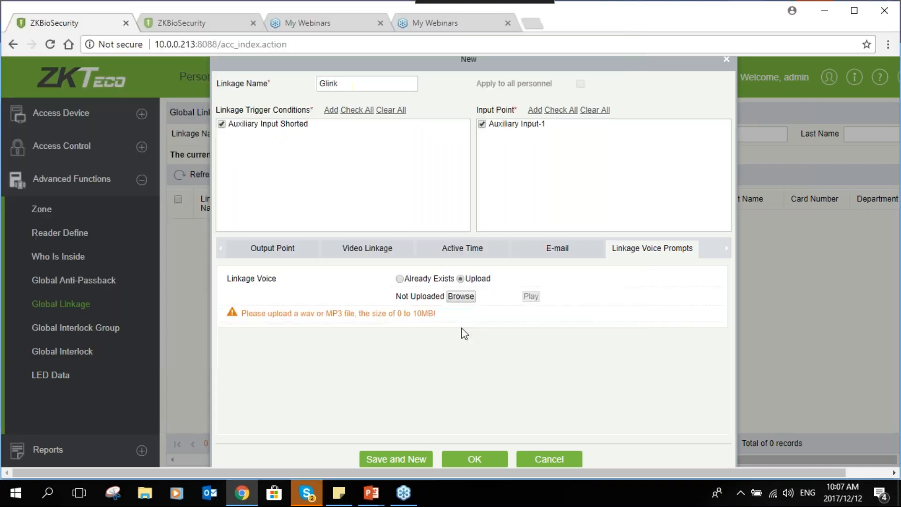
# - Save the Glink global linkage and open the Global Interlock Group page
pyautogui.click(488, 459)
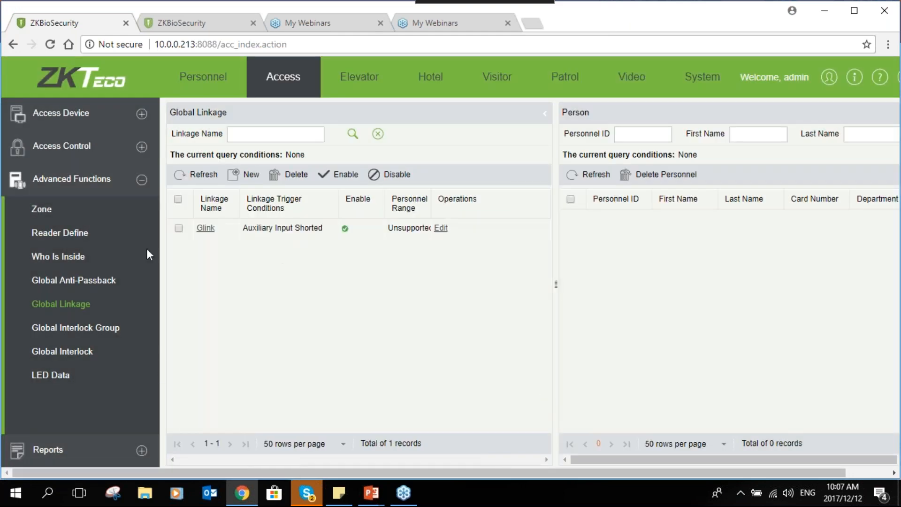
pyautogui.click(89, 330)
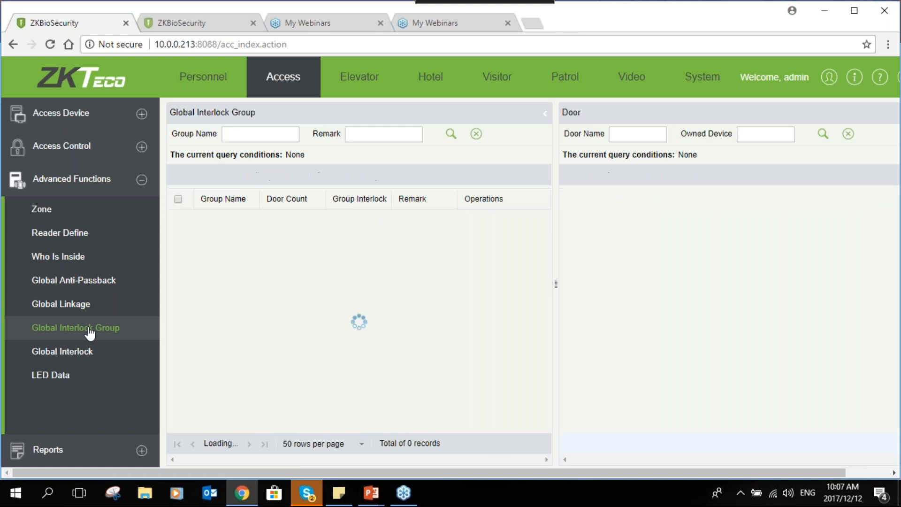
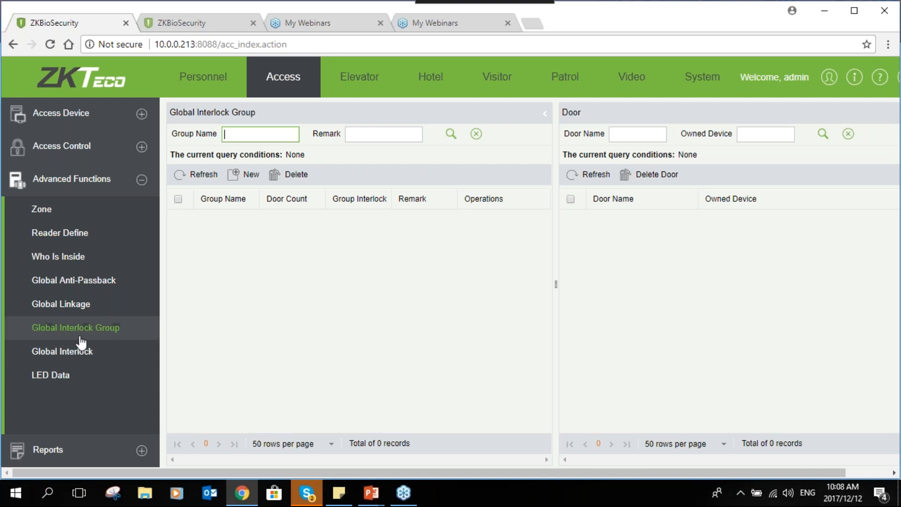
# - Create a global interlock group named grp without group interlock, and add the Reception door to it
pyautogui.click(244, 174)
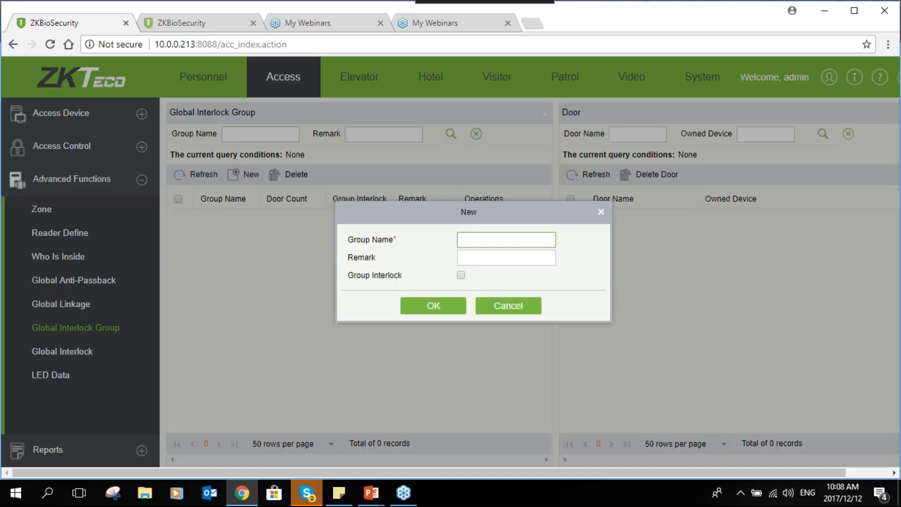
pyautogui.write('grp')
pyautogui.click(459, 305)
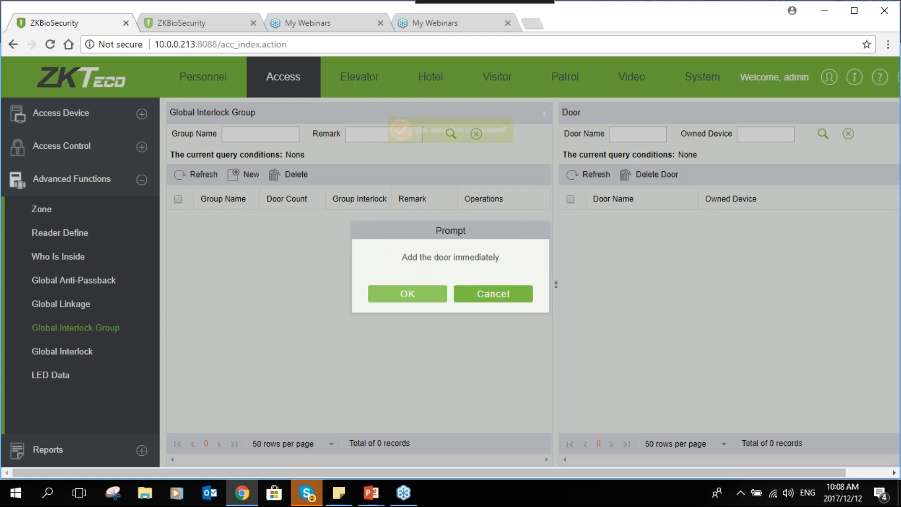
pyautogui.click(413, 300)
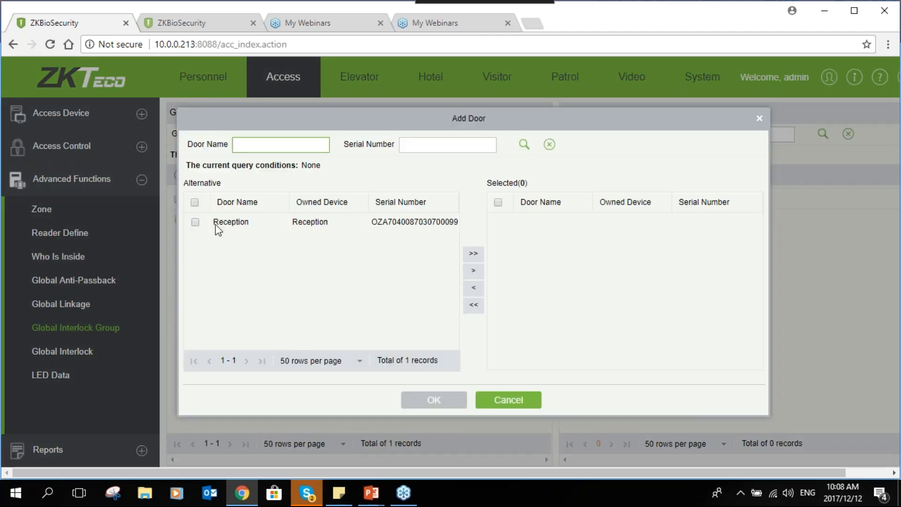
pyautogui.click(467, 254)
pyautogui.click(451, 400)
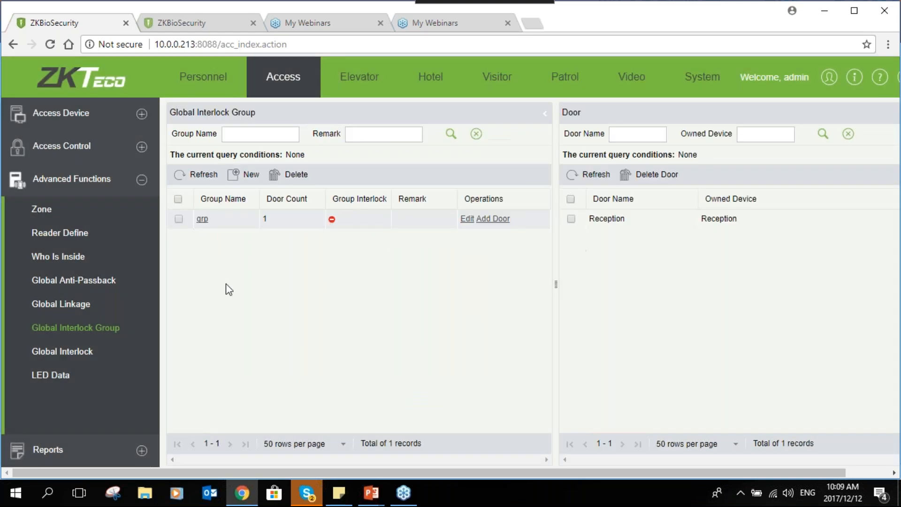
# - Create a new global interlock named Glink
pyautogui.click(79, 353)
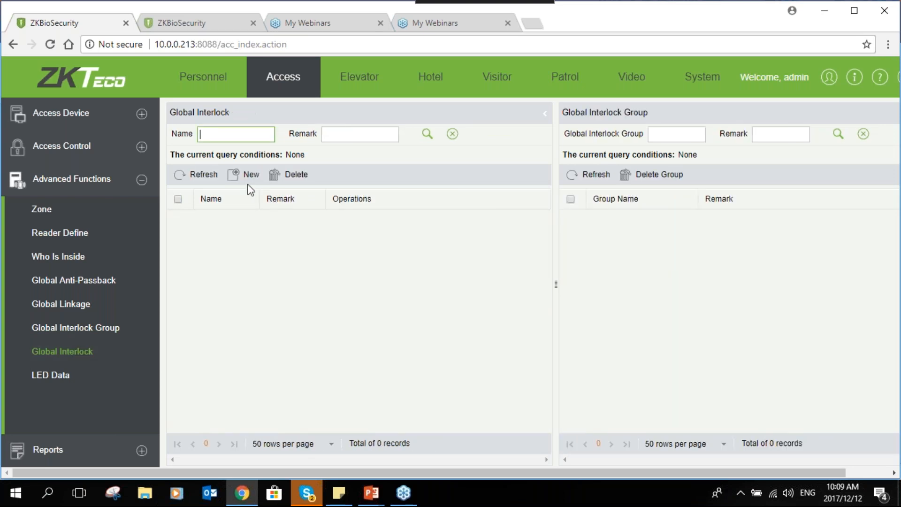
pyautogui.click(242, 174)
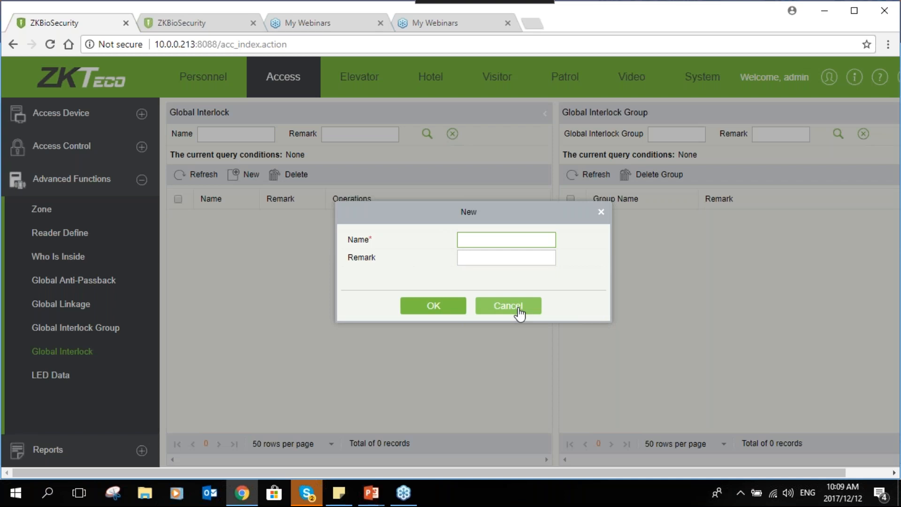
pyautogui.write('Li')
pyautogui.press('BackSpace')
pyautogui.write('Glink')
pyautogui.click(427, 306)
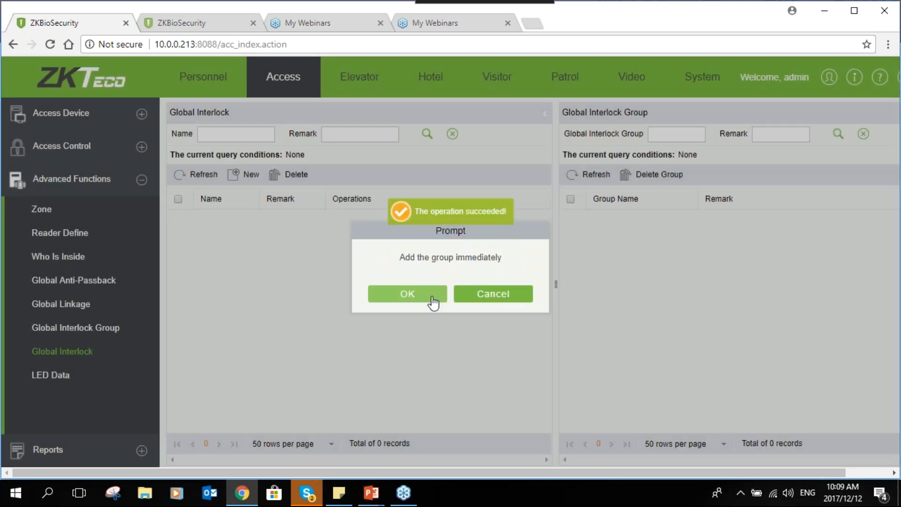
# - Add the grp interlock group to the Glink global interlock
pyautogui.click(432, 300)
pyautogui.click(210, 227)
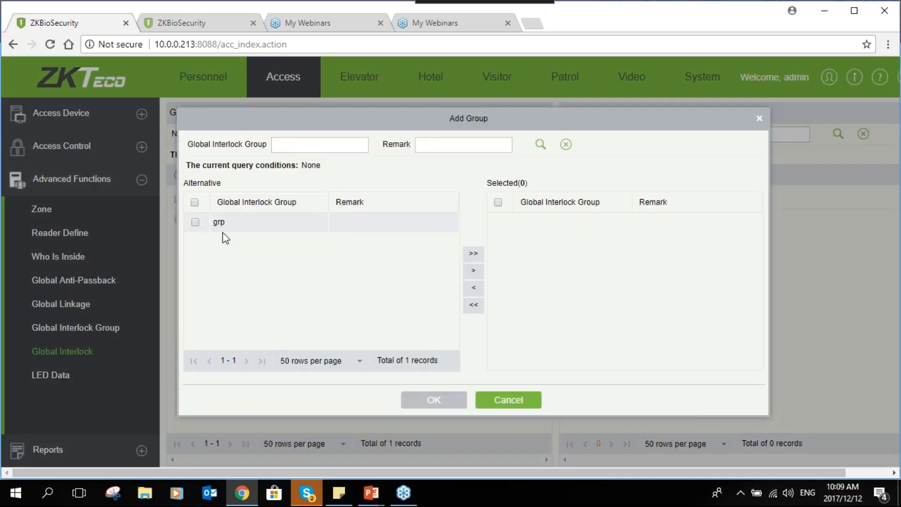
pyautogui.click(195, 223)
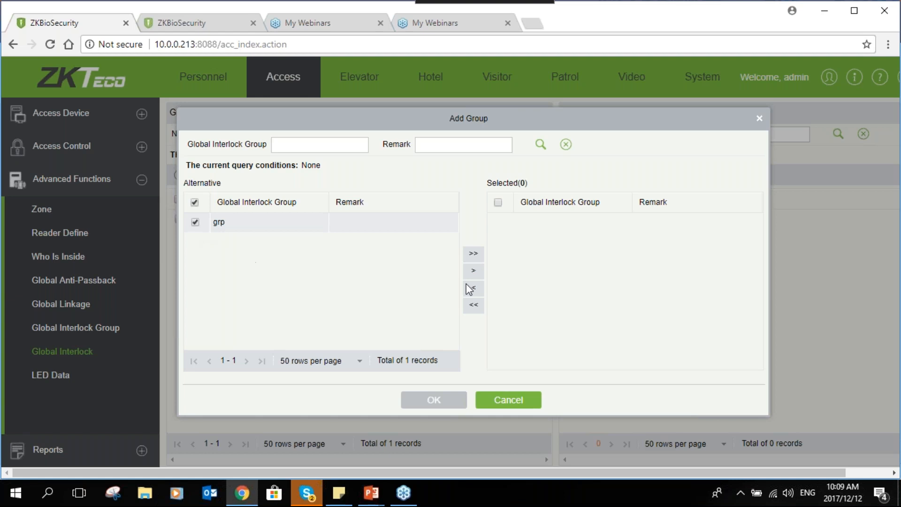
pyautogui.click(473, 255)
pyautogui.click(430, 405)
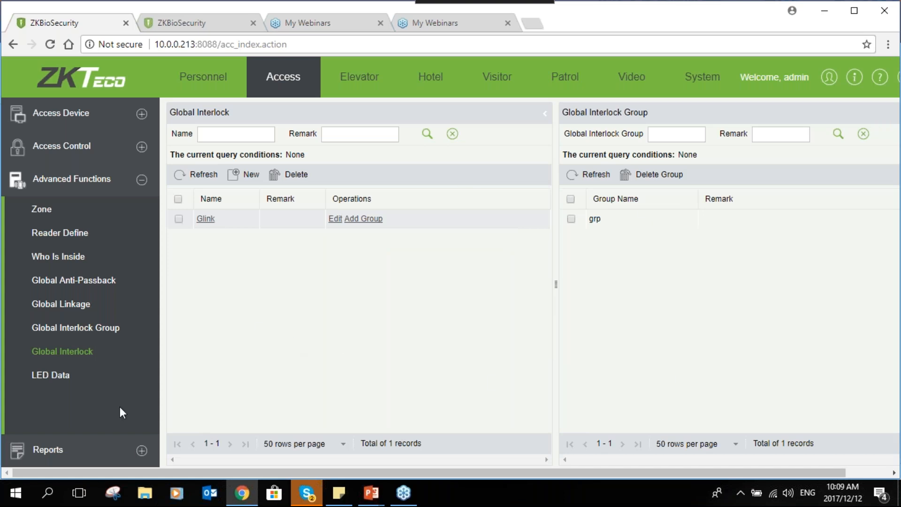
# - Examine the access reports for all transactions, today's events, last known position, exception events, and access rights by door and by personnel
pyautogui.click(140, 451)
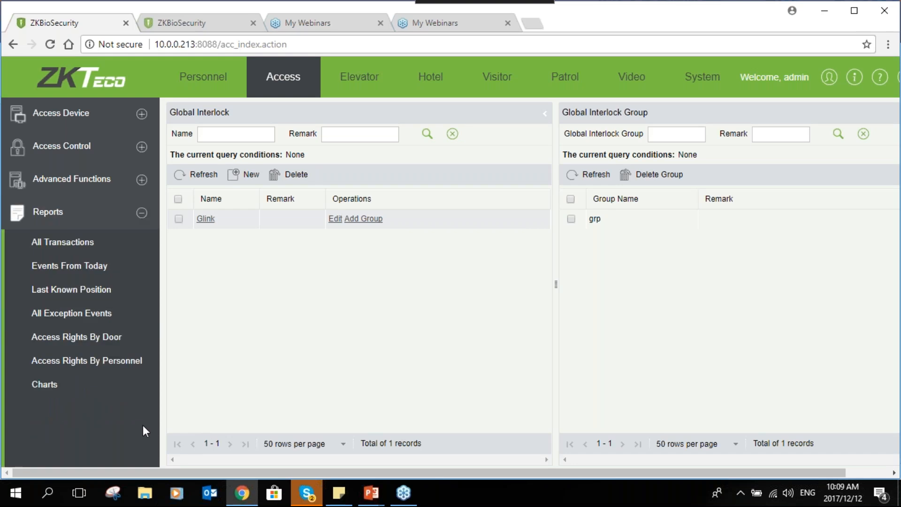
pyautogui.click(73, 253)
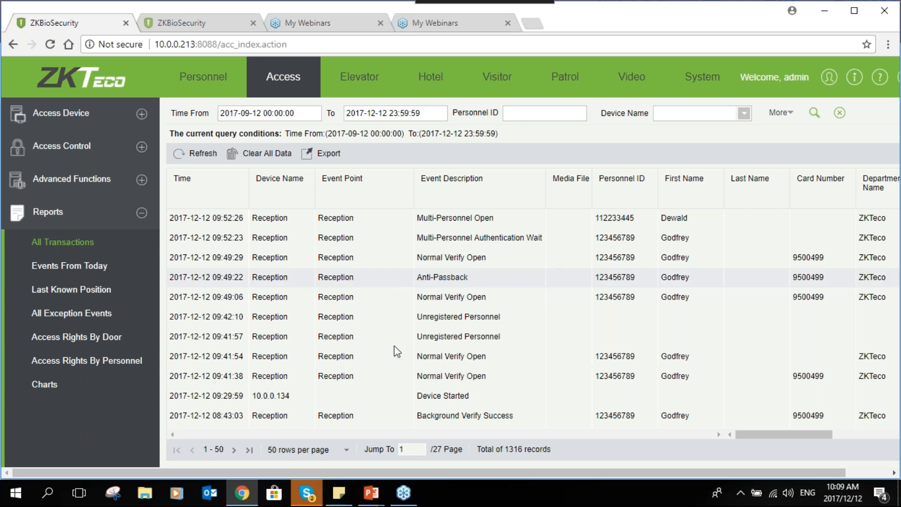
pyautogui.click(103, 266)
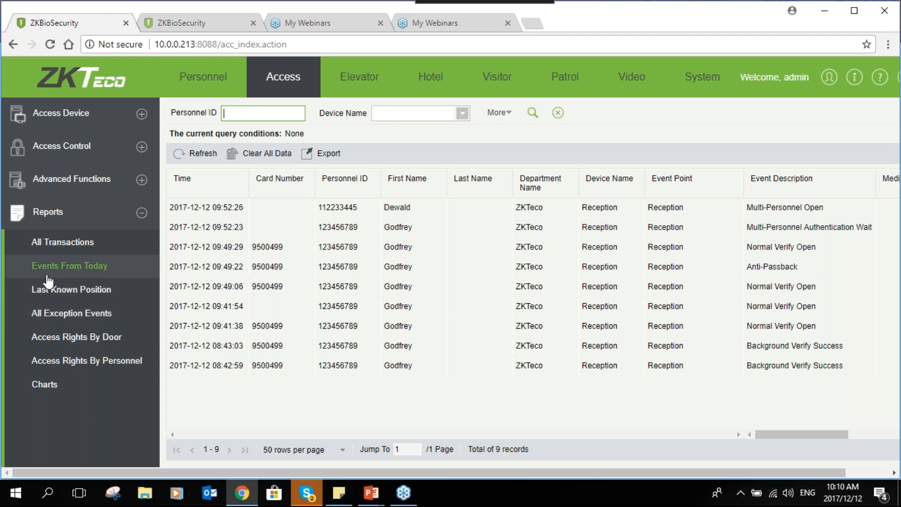
pyautogui.click(50, 291)
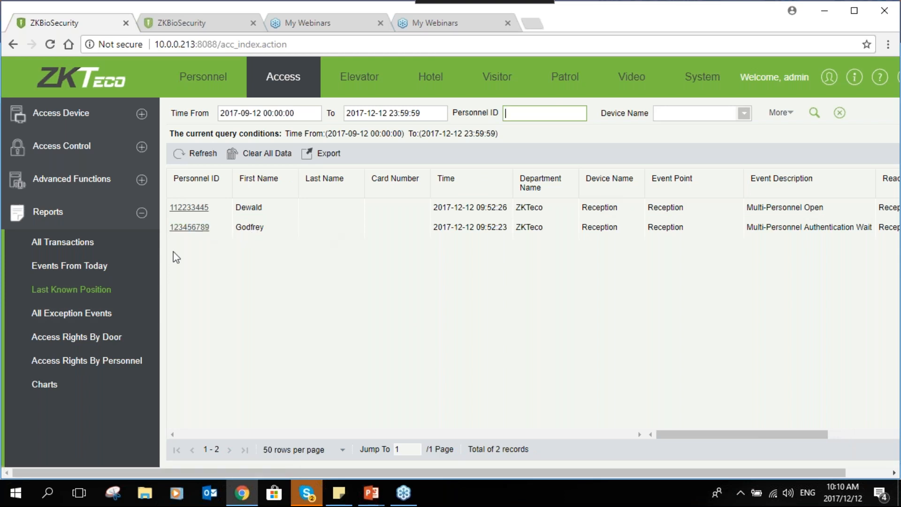
pyautogui.click(76, 313)
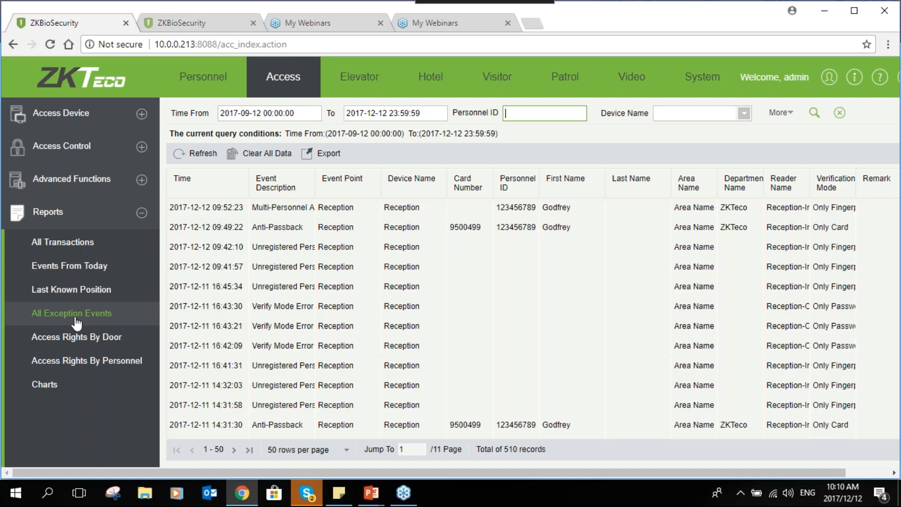
pyautogui.click(70, 348)
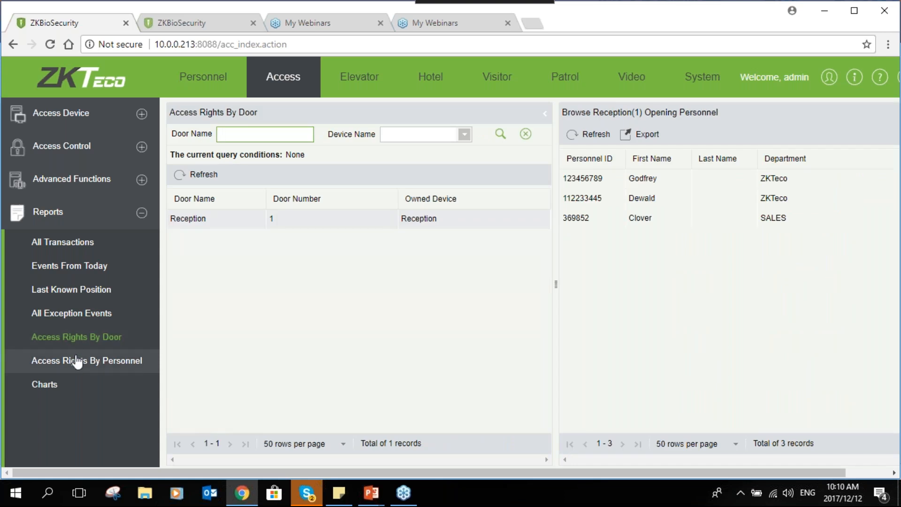
pyautogui.click(77, 362)
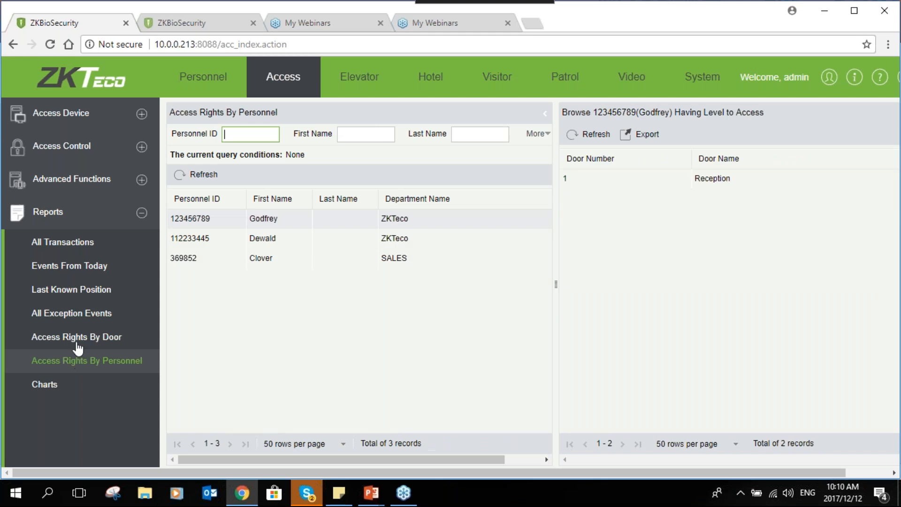
pyautogui.click(78, 348)
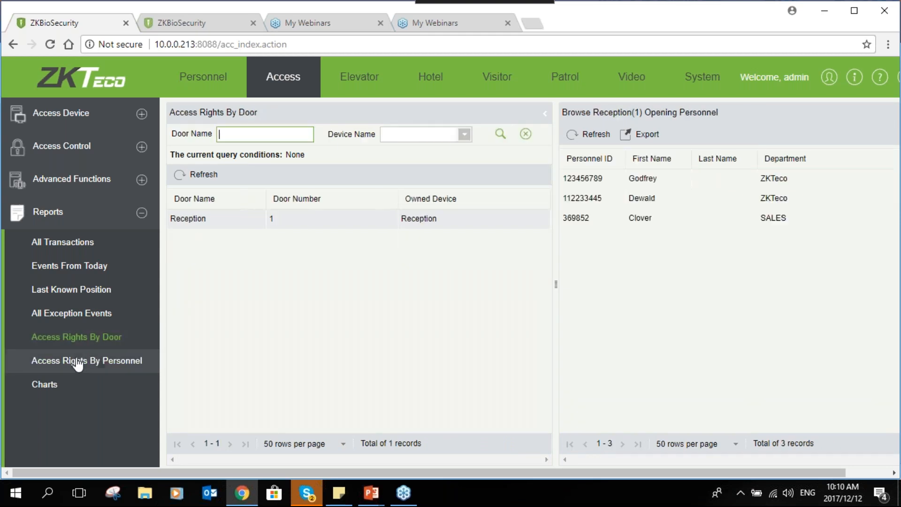
pyautogui.click(78, 361)
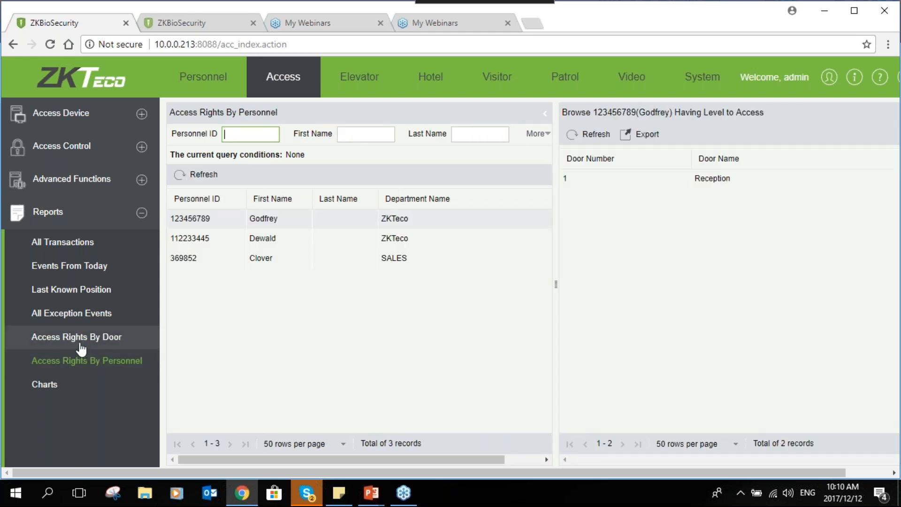
pyautogui.click(82, 253)
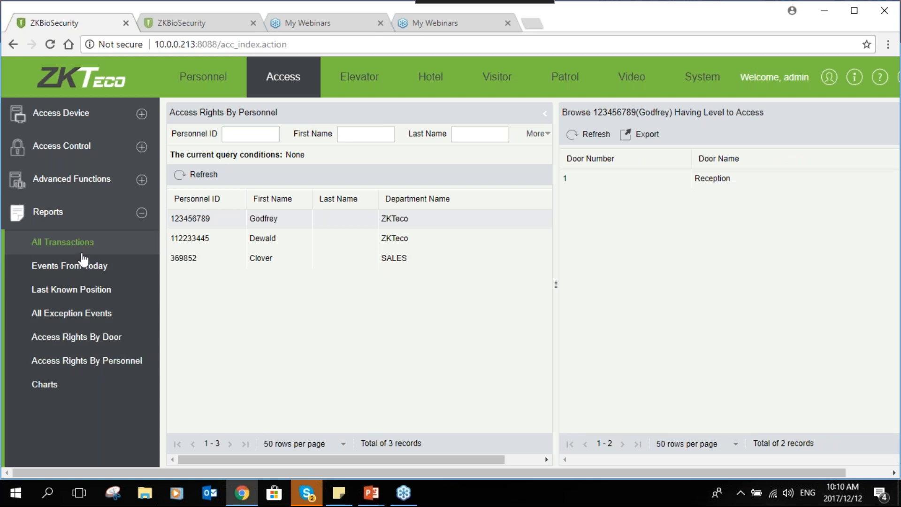
pyautogui.click(277, 113)
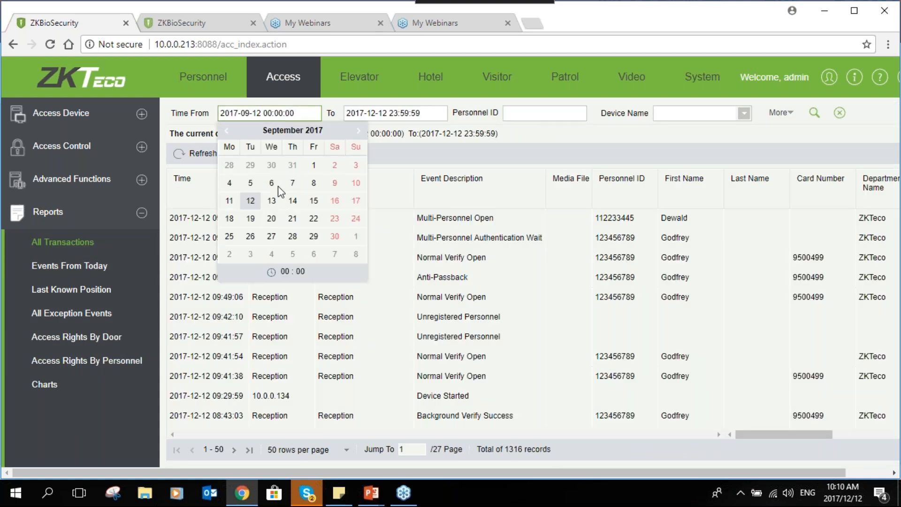
pyautogui.click(253, 201)
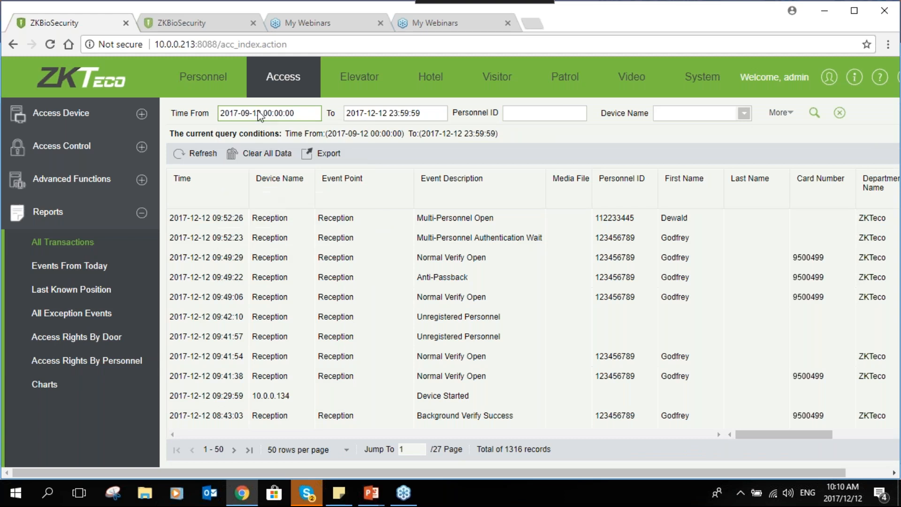
pyautogui.click(258, 118)
pyautogui.click(230, 202)
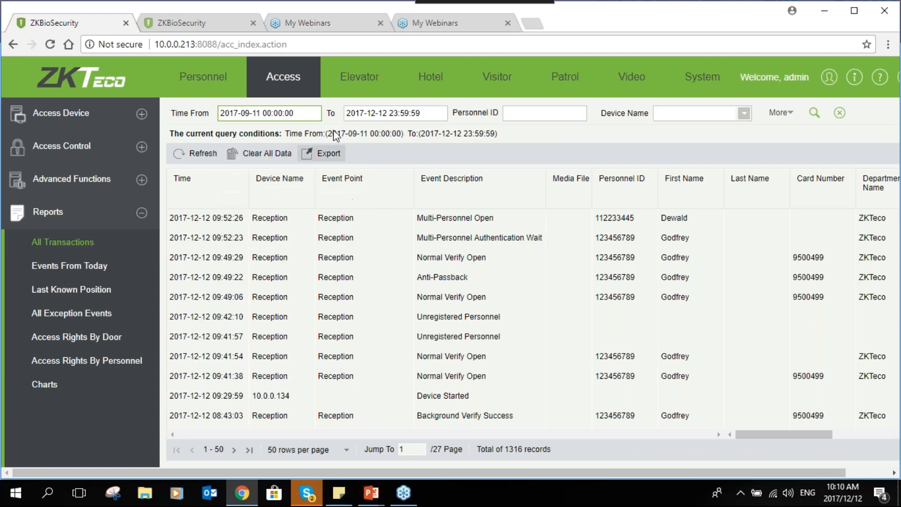
pyautogui.click(402, 114)
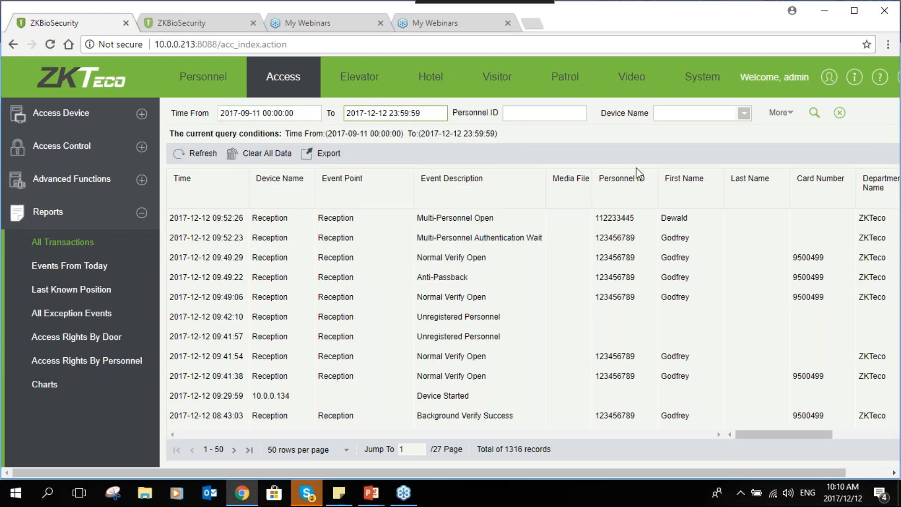
# - Search the transactions in this time range for one employee by personnel ID
pyautogui.click(572, 113)
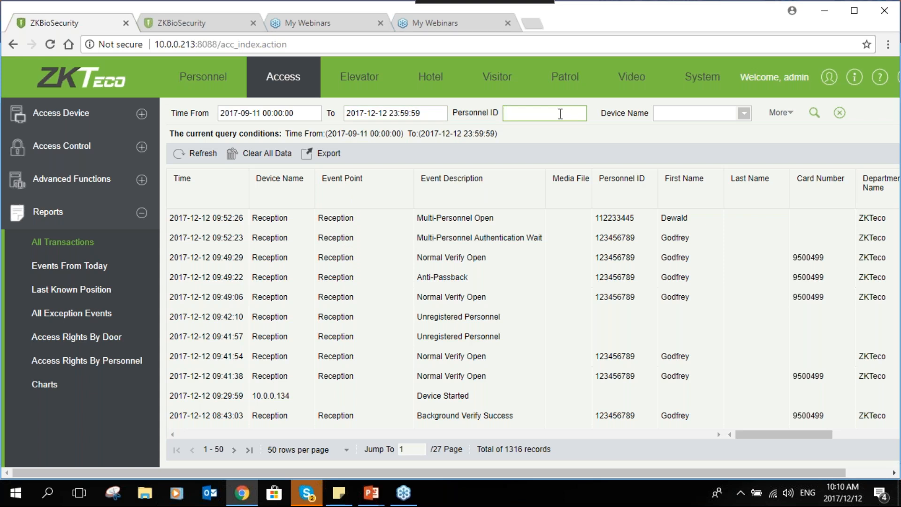
pyautogui.write('112233445')
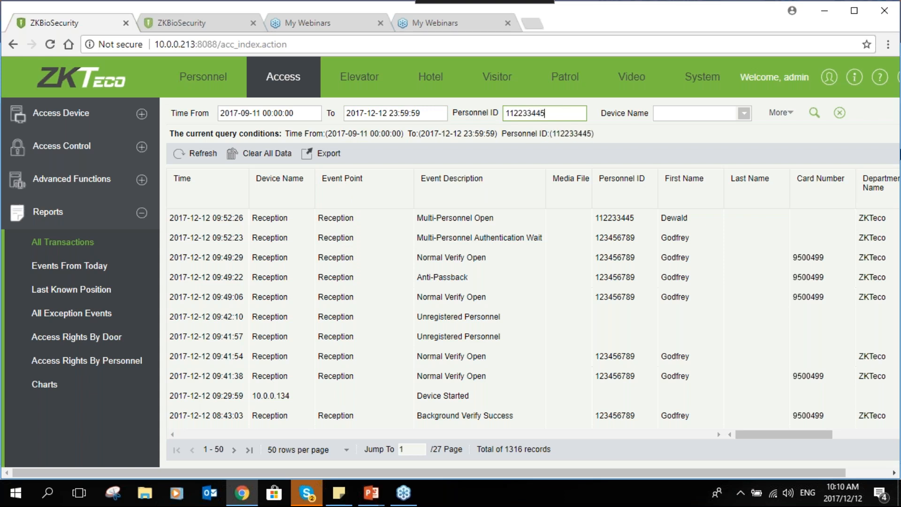
pyautogui.click(814, 115)
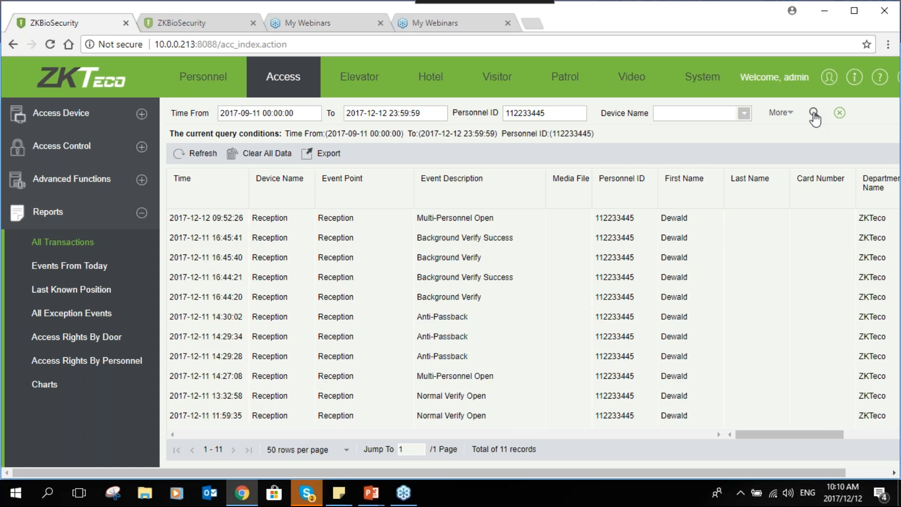
# - Replace the personnel ID filter with a second employee's ID and search the transactions again
pyautogui.moveTo(582, 113); pyautogui.dragTo(488, 114)
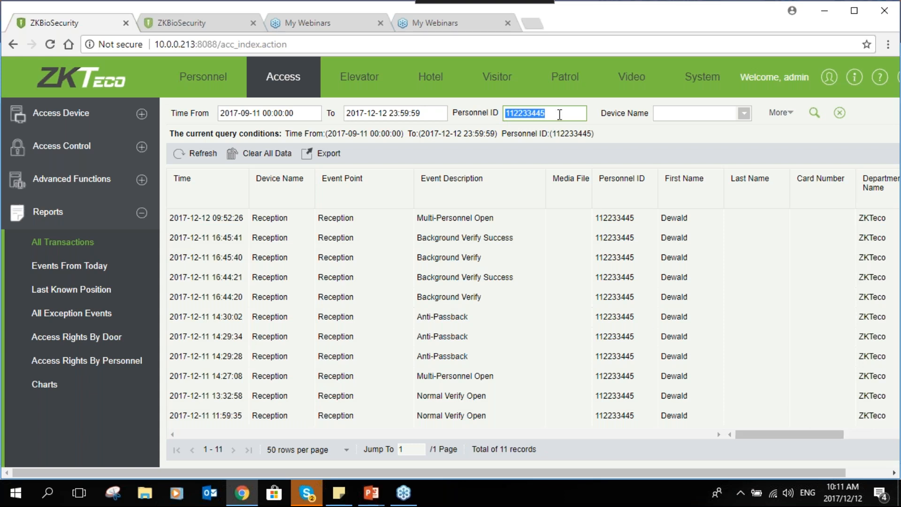
pyautogui.write('1234')
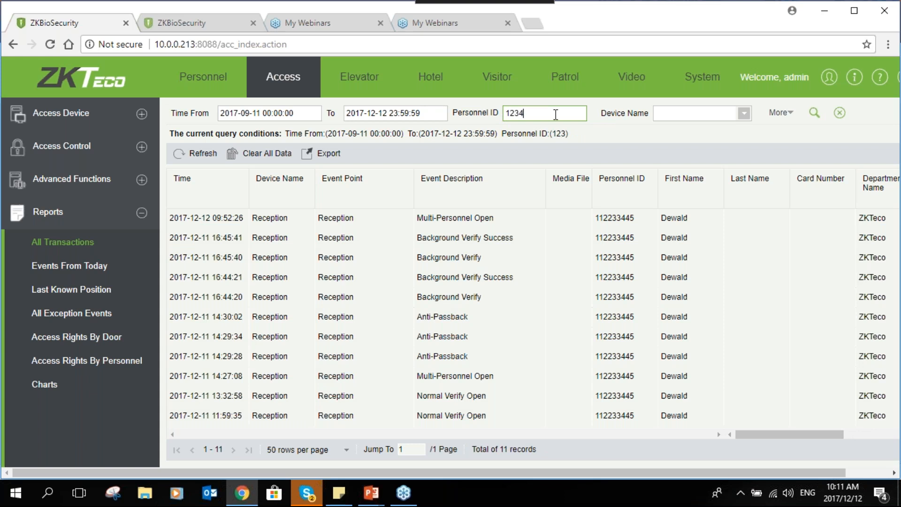
pyautogui.write('56789')
pyautogui.click(814, 112)
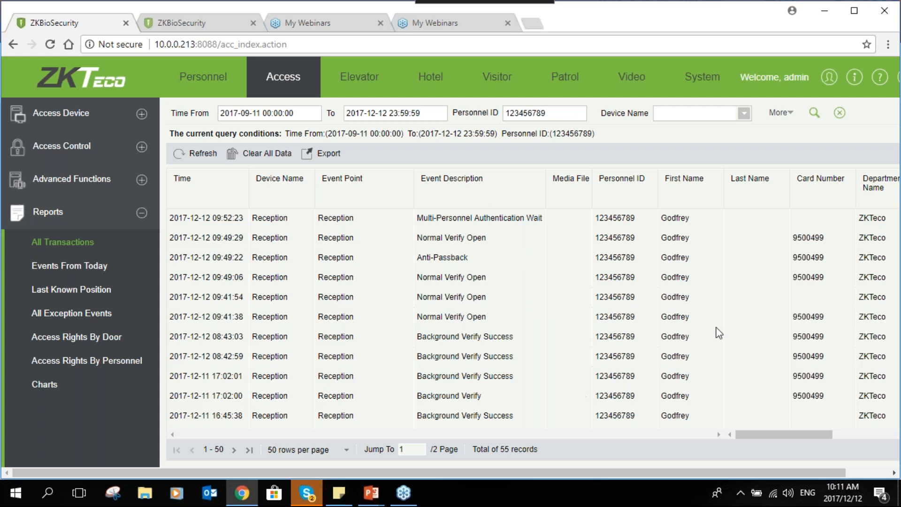
# - Clear the personnel ID filter and export the transactions as an EXCEL file with the All data export mode
pyautogui.doubleClick(564, 115)
pyautogui.press('BackSpace')
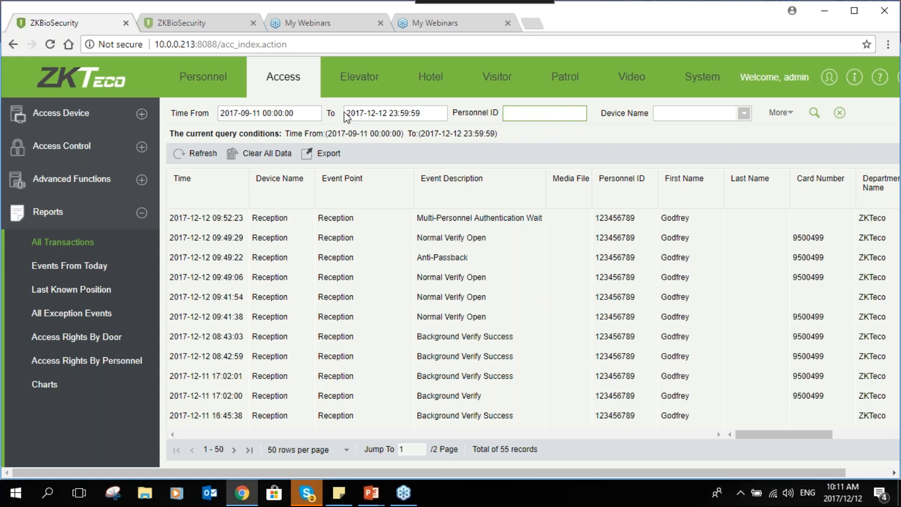
pyautogui.click(335, 157)
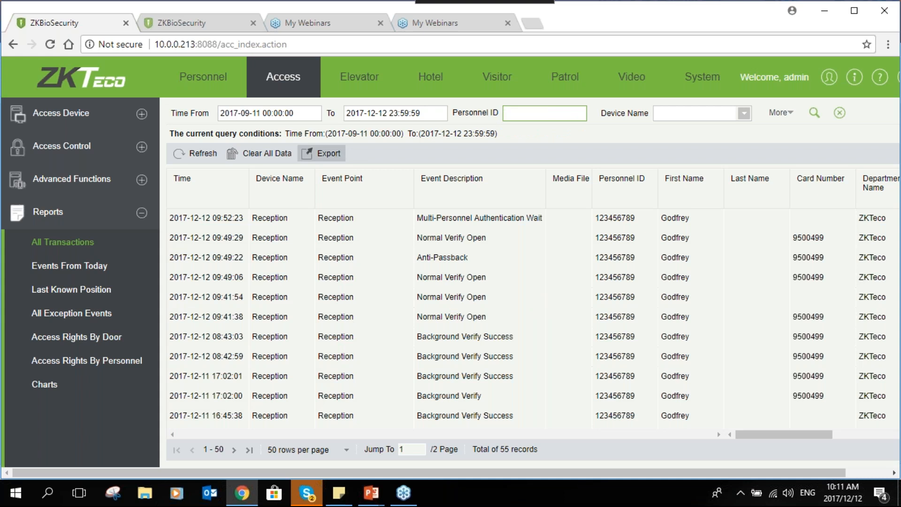
pyautogui.click(491, 218)
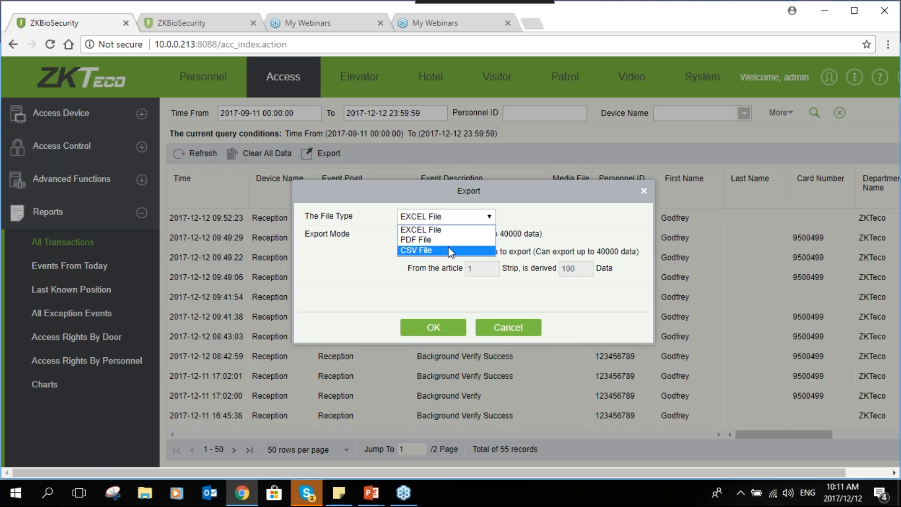
pyautogui.click(455, 361)
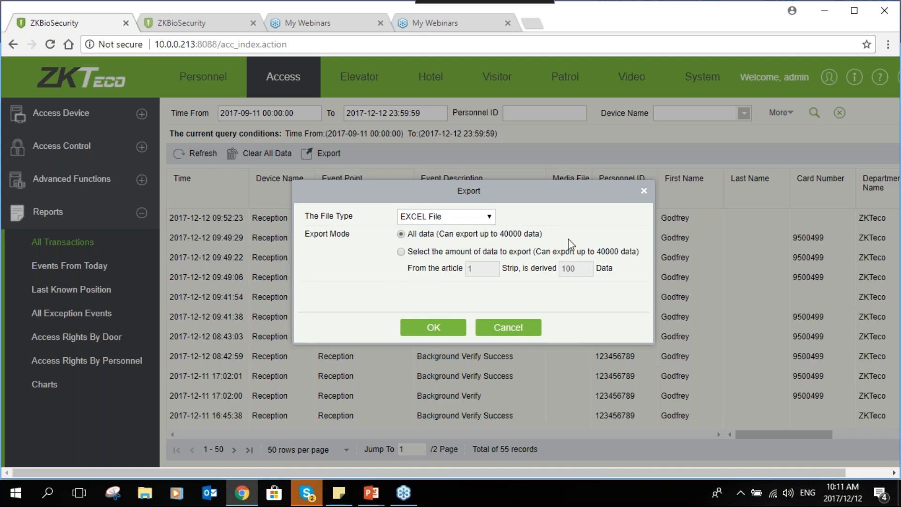
pyautogui.click(429, 327)
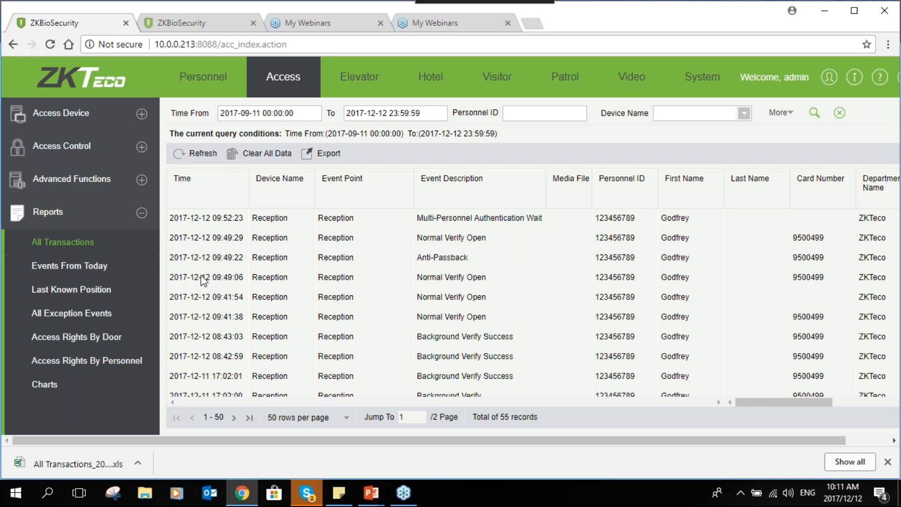
# - Open the Charts report to view the transaction statistics
pyautogui.click(45, 384)
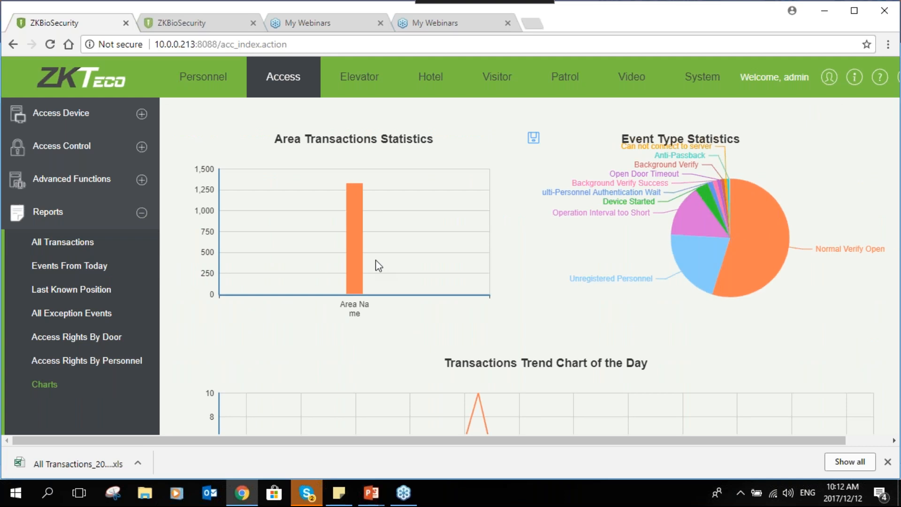
# - Inspect the event type shares in the Event Type Statistics pie chart and look over the remaining charts
pyautogui.moveTo(760, 286)
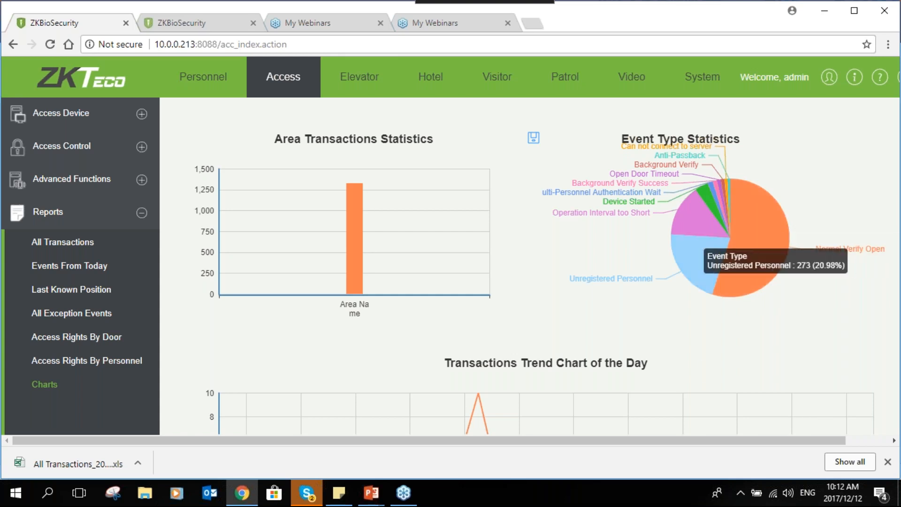
pyautogui.moveTo(679, 219)
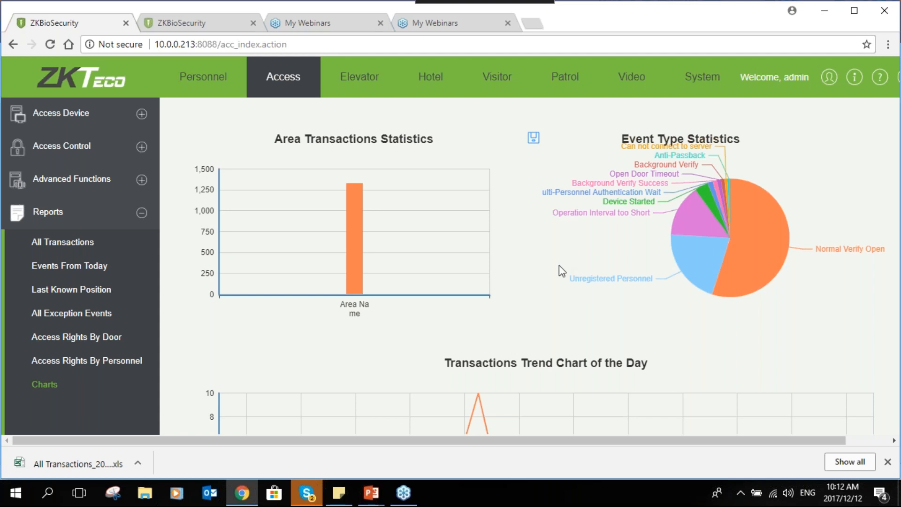
pyautogui.scroll(-2, 559, 265)
pyautogui.scroll(2, 554, 312)
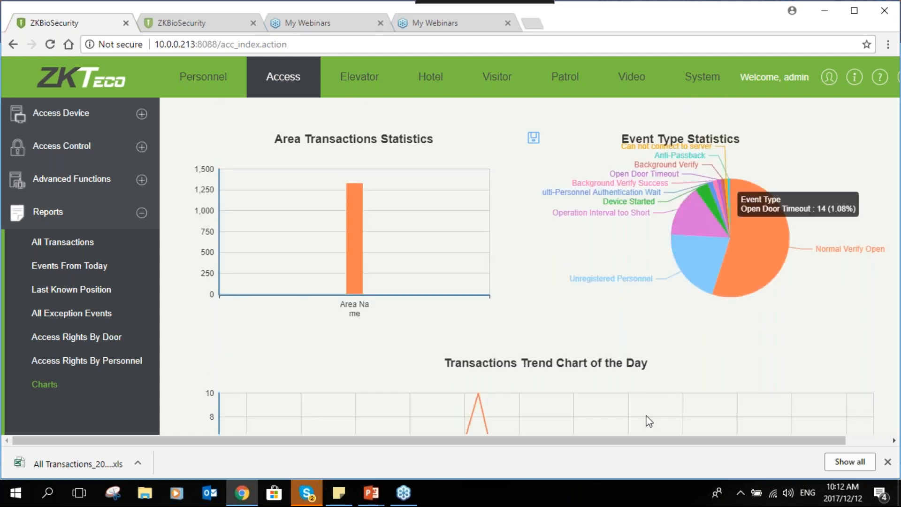
pyautogui.click(887, 48)
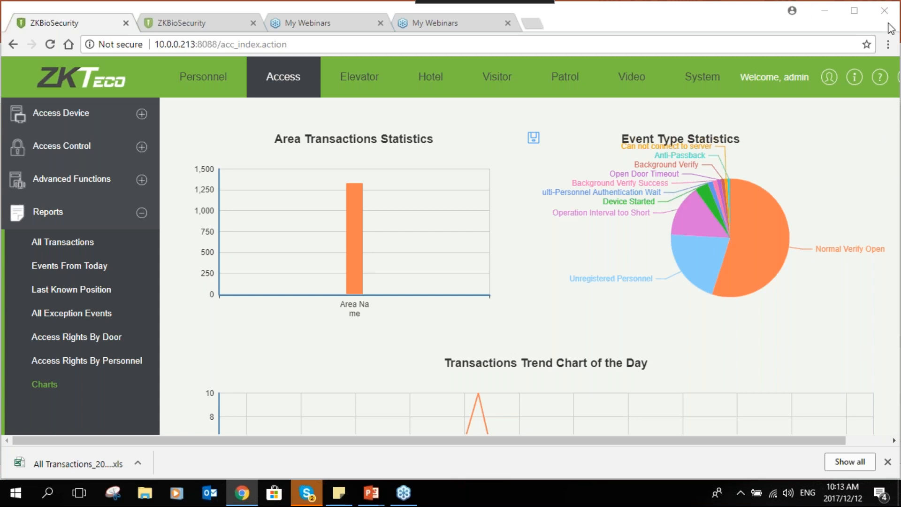
pyautogui.moveTo(724, 256)
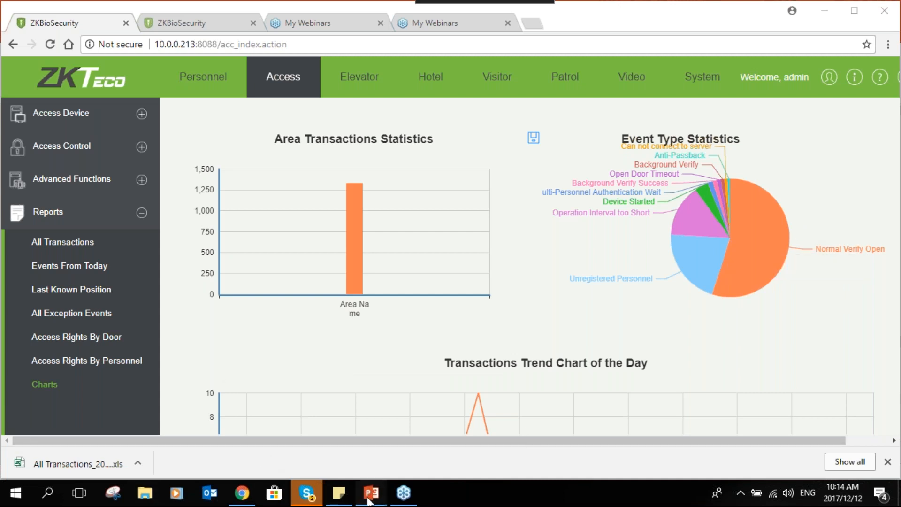
# - Switch to the Biosecurity Training Slides in PowerPoint and show slide 23, the Technical support slide
pyautogui.moveTo(368, 500)
pyautogui.click(329, 432)
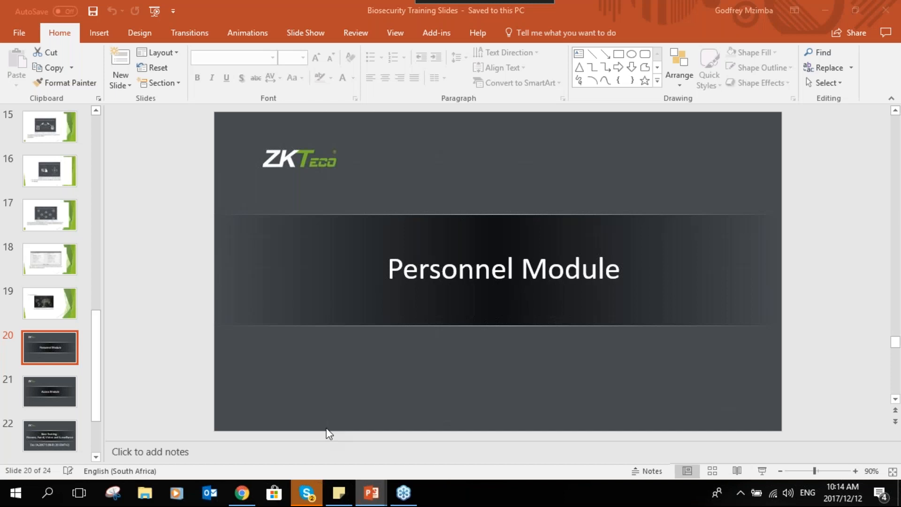
pyautogui.scroll(-3, 70, 408)
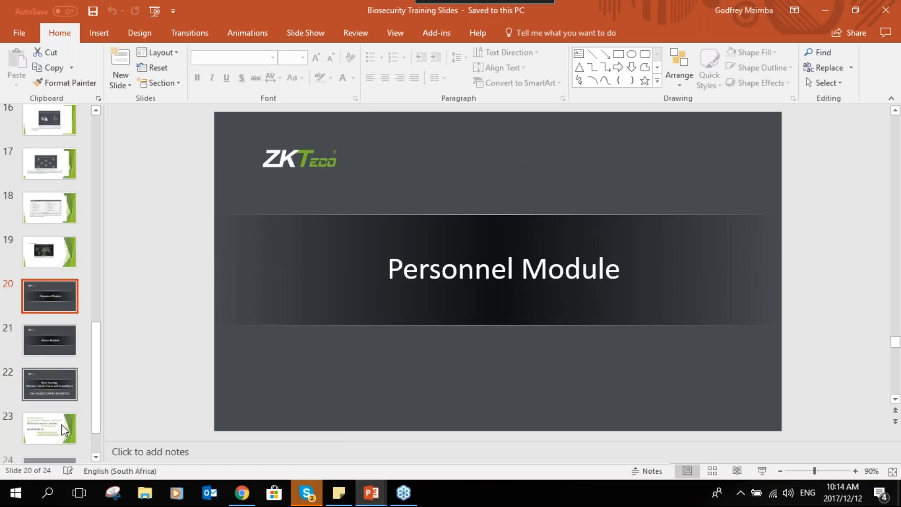
pyautogui.scroll(-1, 58, 413)
pyautogui.click(52, 384)
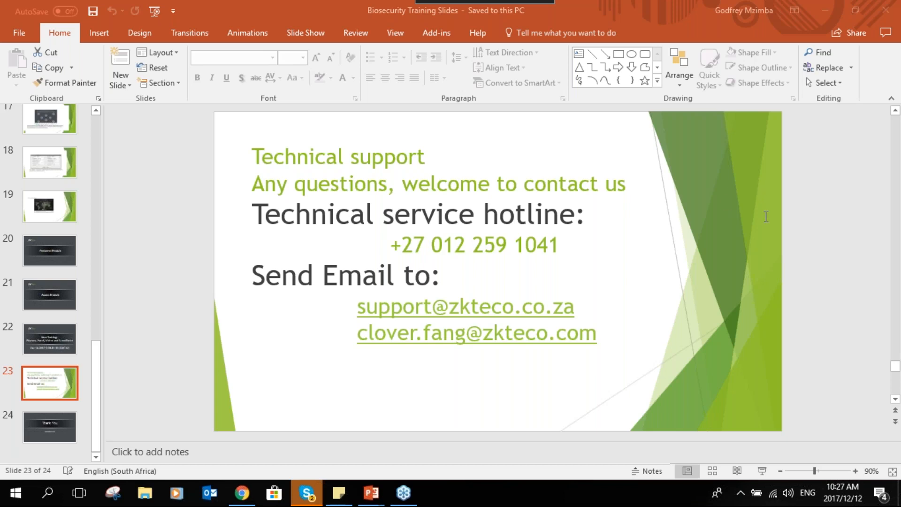
# - Switch back to ZKBioSecurity in Chrome and open the Backup Schedule settings in the System module's Database Management
pyautogui.click(242, 493)
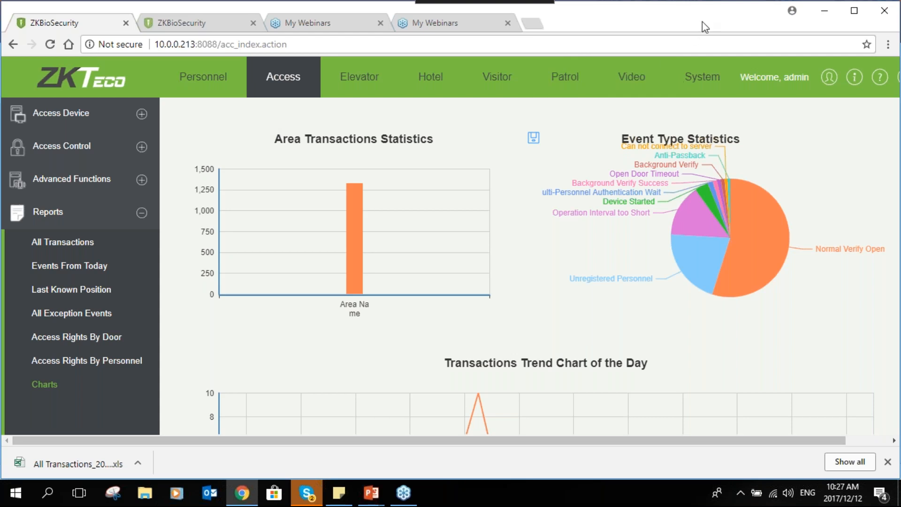
pyautogui.click(686, 85)
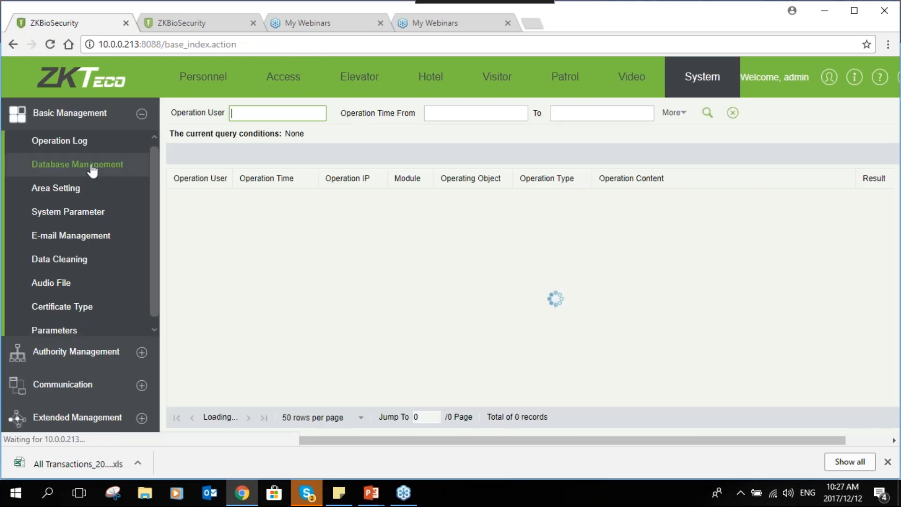
pyautogui.click(93, 169)
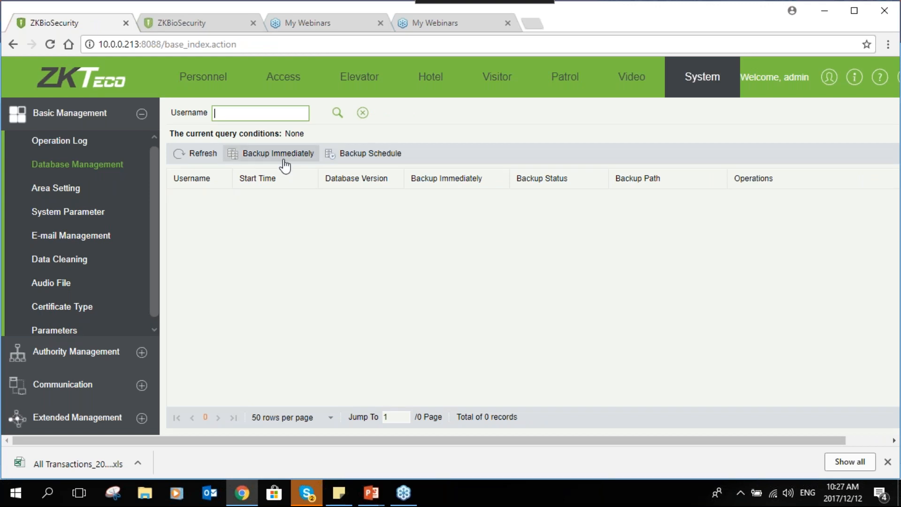
pyautogui.click(364, 160)
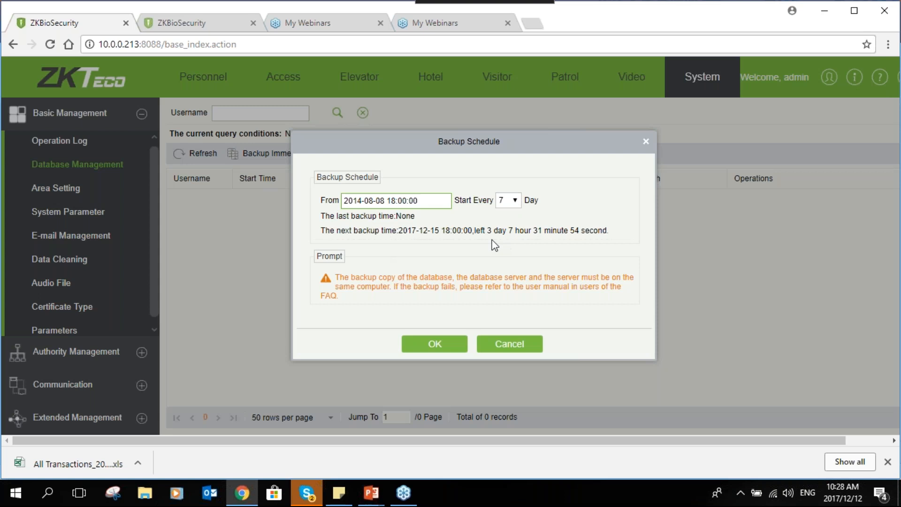
# - Go through the 1, 3 and 7 day backup intervals and set the schedule to start every 30 days
pyautogui.click(515, 201)
pyautogui.click(516, 216)
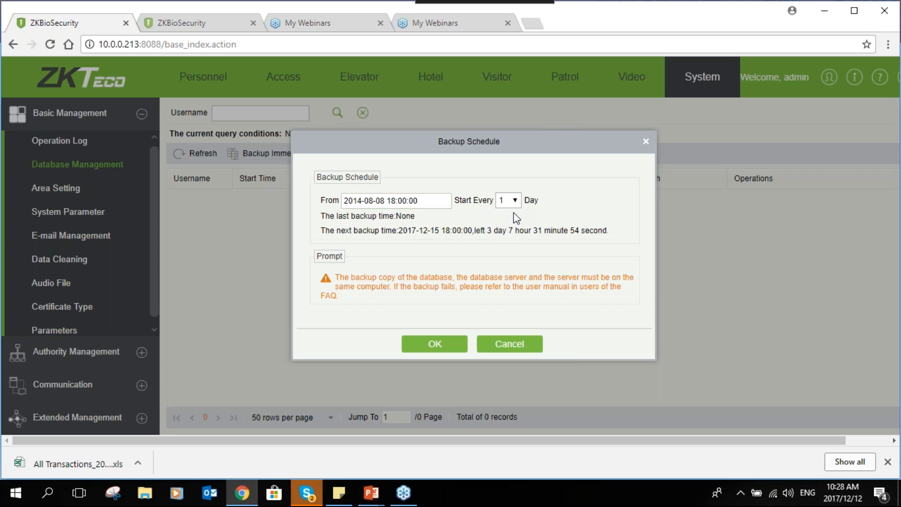
pyautogui.click(514, 201)
pyautogui.click(518, 225)
pyautogui.click(515, 201)
pyautogui.click(518, 237)
pyautogui.click(518, 201)
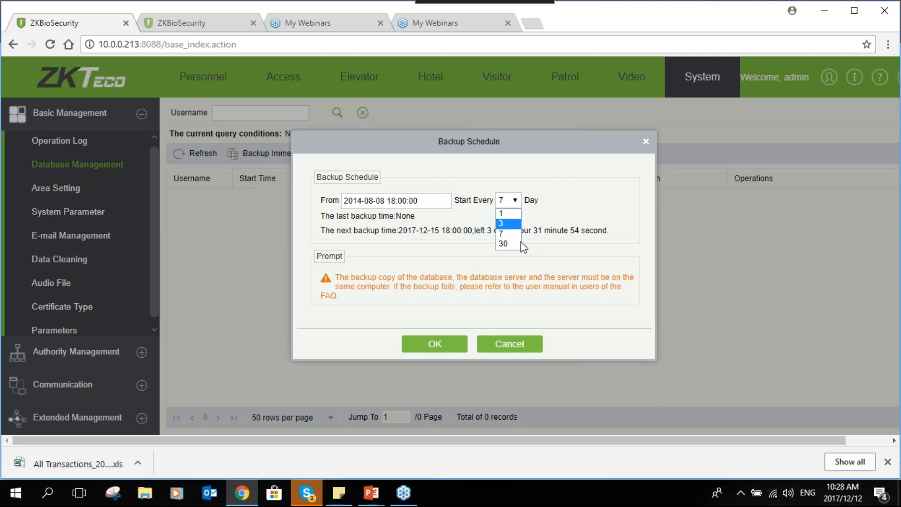
pyautogui.click(521, 243)
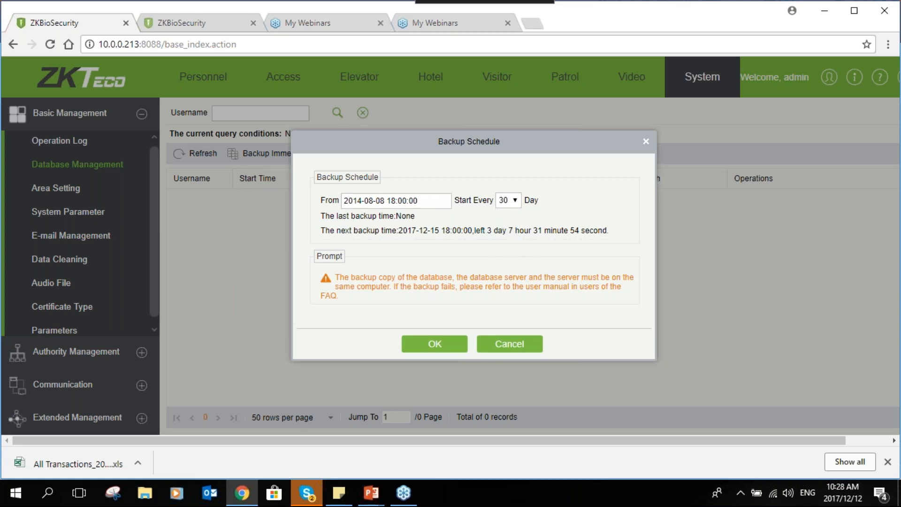
# - View the backup start date calendar, go through the day interval choices again and save the backup schedule
pyautogui.click(398, 202)
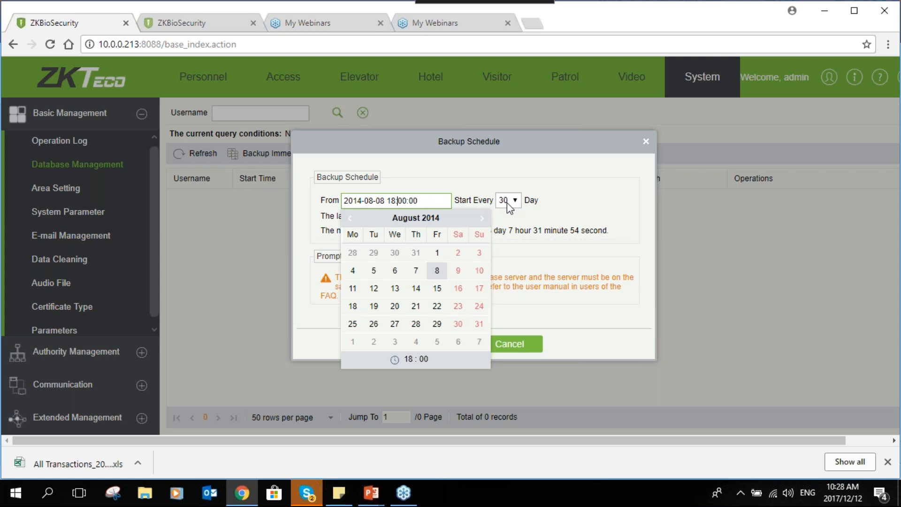
pyautogui.click(517, 217)
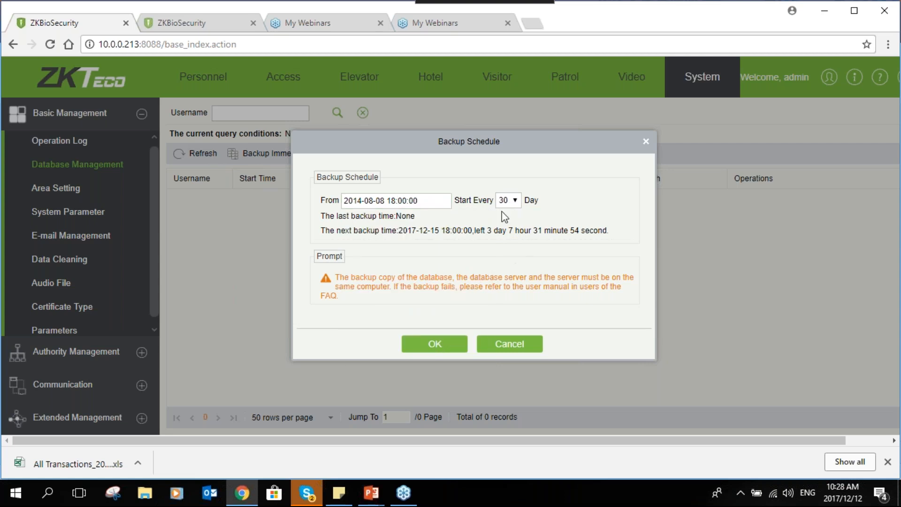
pyautogui.click(515, 200)
pyautogui.click(506, 224)
pyautogui.click(515, 201)
pyautogui.click(514, 240)
pyautogui.click(516, 201)
pyautogui.click(515, 199)
pyautogui.click(436, 344)
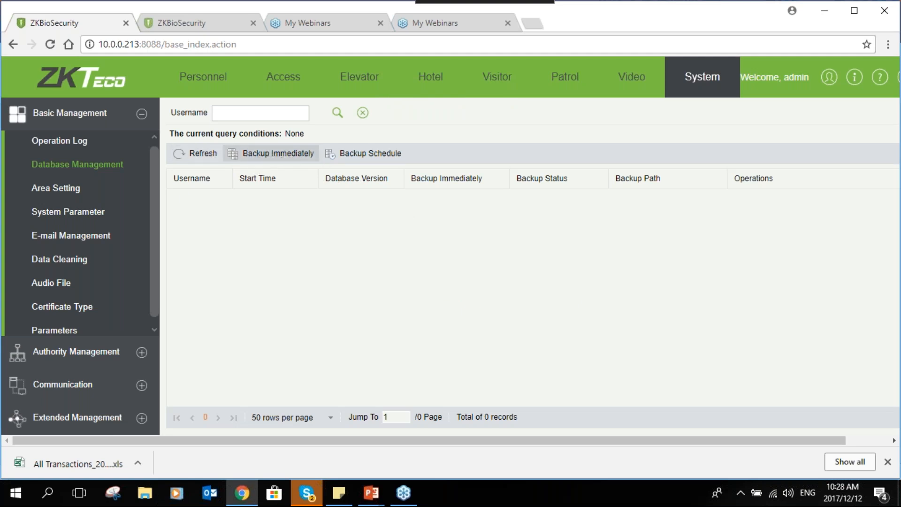
# - Run an immediate backup of the database and confirm it
pyautogui.click(275, 155)
pyautogui.click(406, 280)
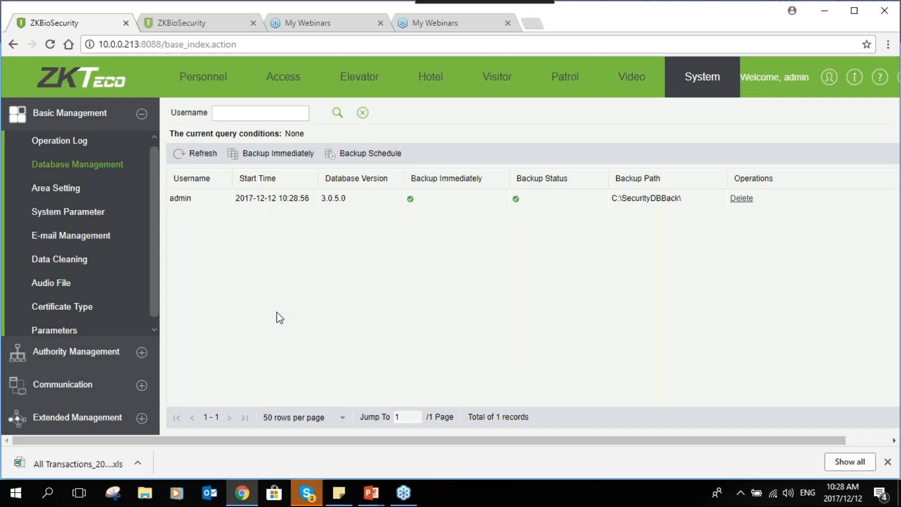
# - Open the Windows (C:) drive in File Explorer and look through its folders for the backup path
pyautogui.click(138, 498)
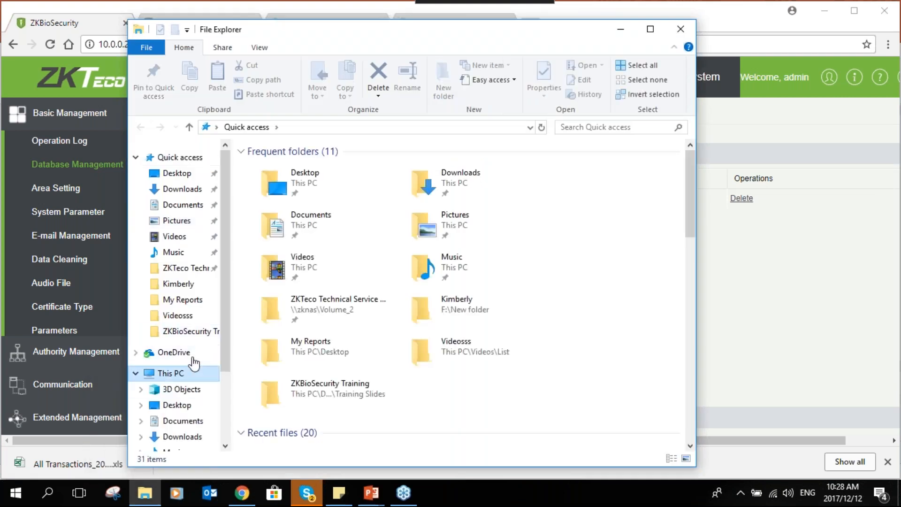
pyautogui.click(190, 372)
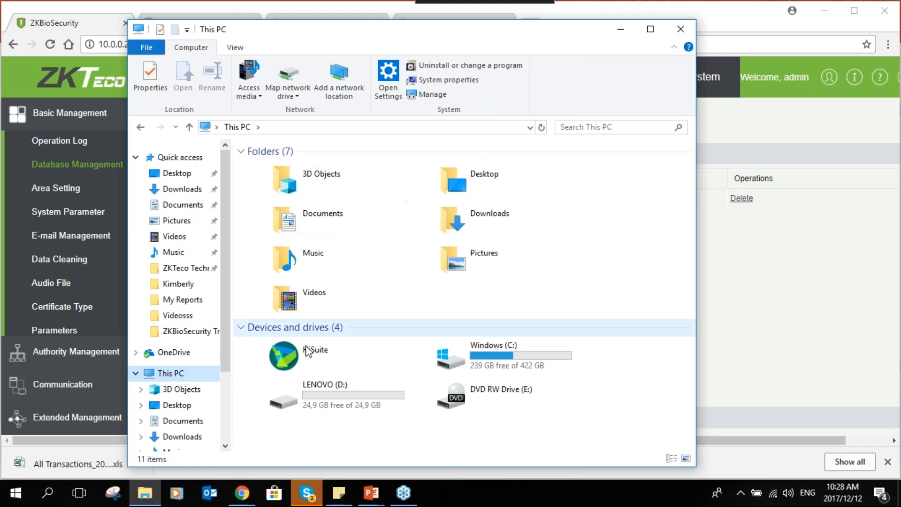
pyautogui.click(470, 356)
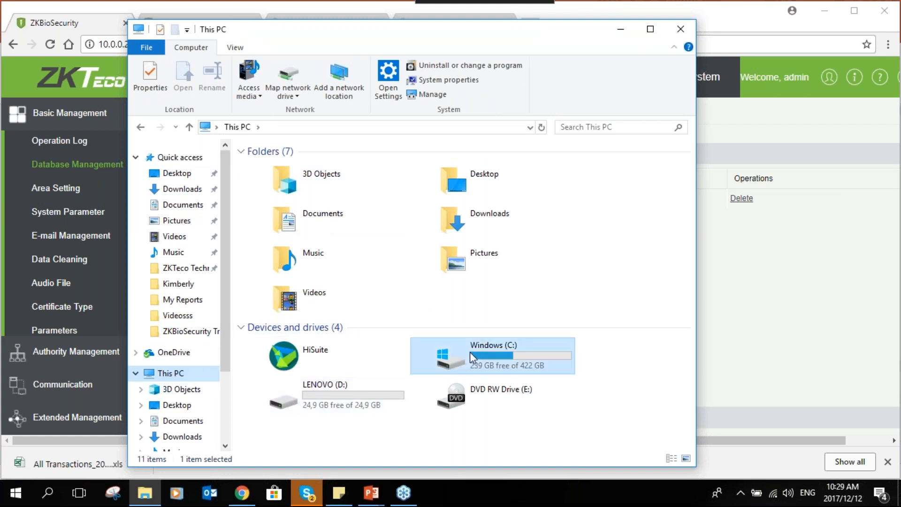
pyautogui.doubleClick(470, 354)
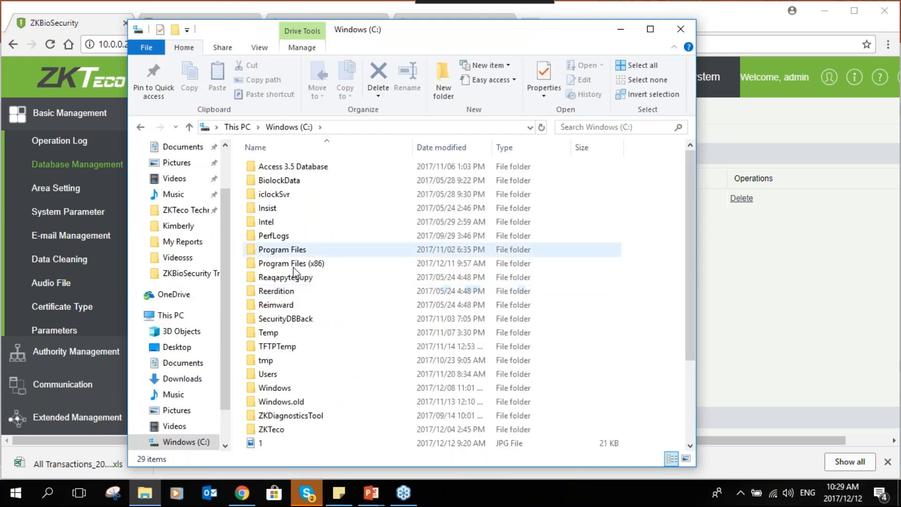
pyautogui.scroll(-1, 300, 340)
pyautogui.scroll(1, 296, 343)
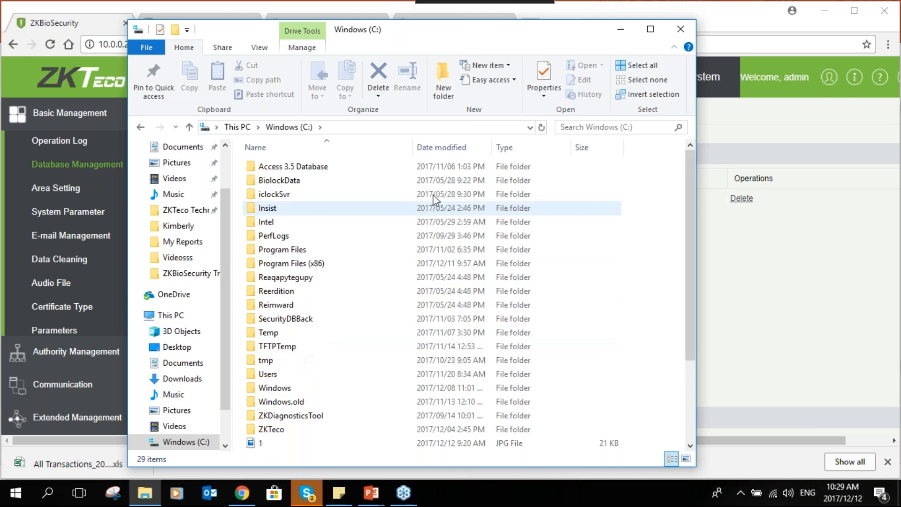
# - Open the SecurityDBBack folder, look through its database backup files and close File Explorer
pyautogui.click(301, 321)
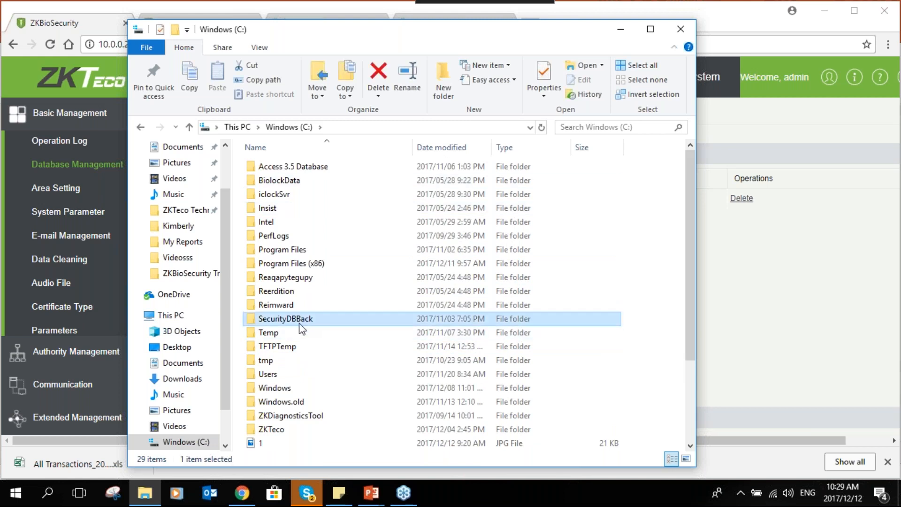
pyautogui.click(300, 322)
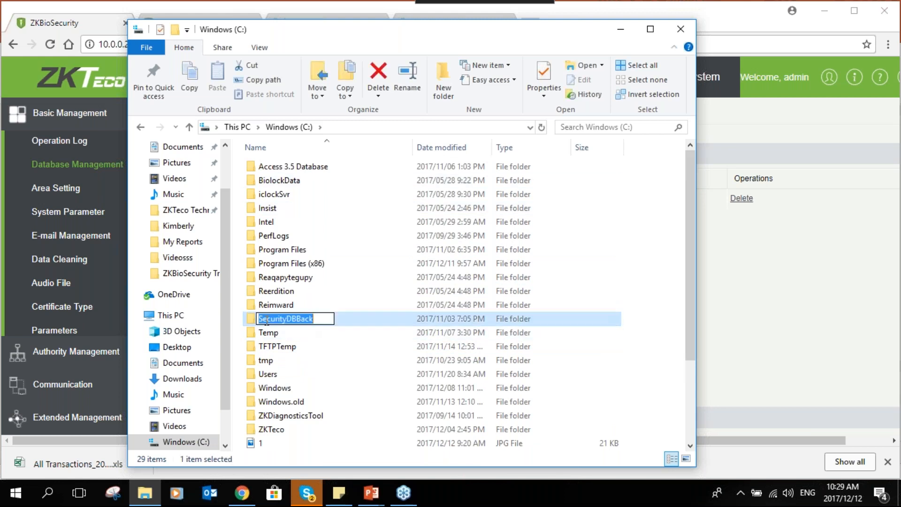
pyautogui.click(344, 331)
pyautogui.doubleClick(317, 322)
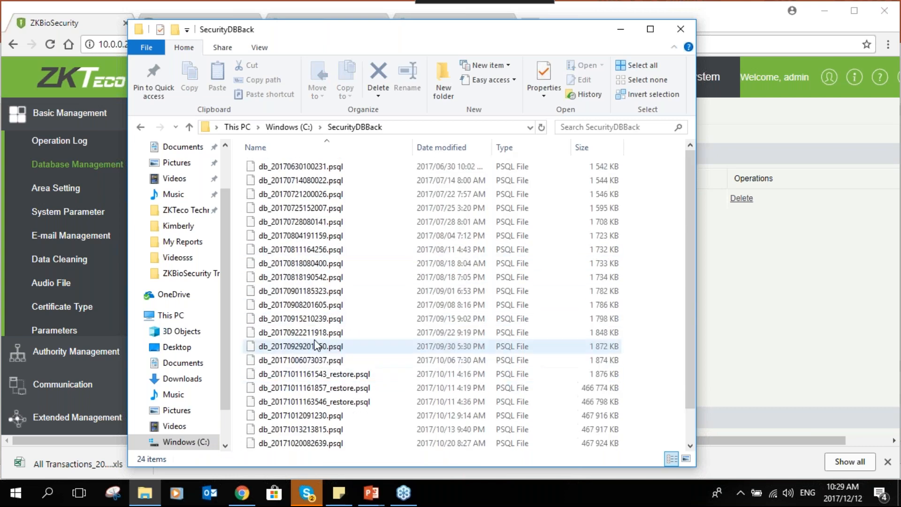
pyautogui.scroll(-1, 312, 331)
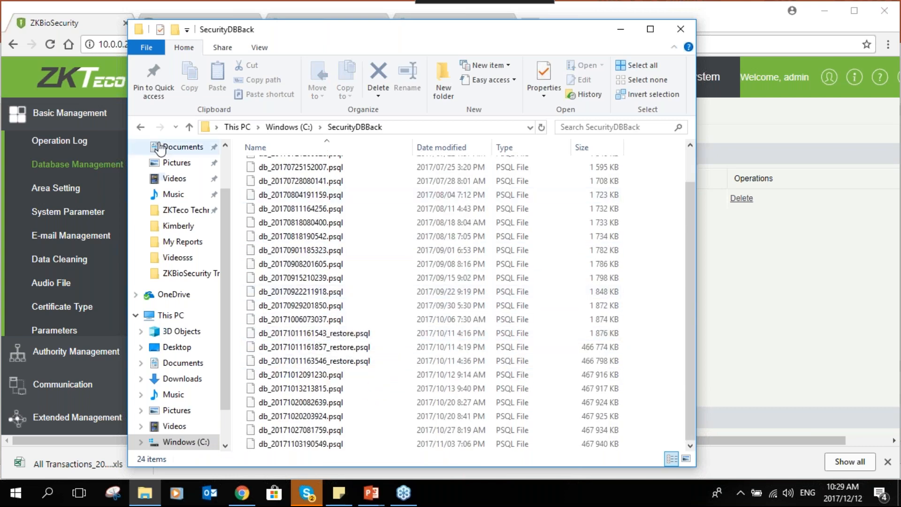
pyautogui.click(140, 126)
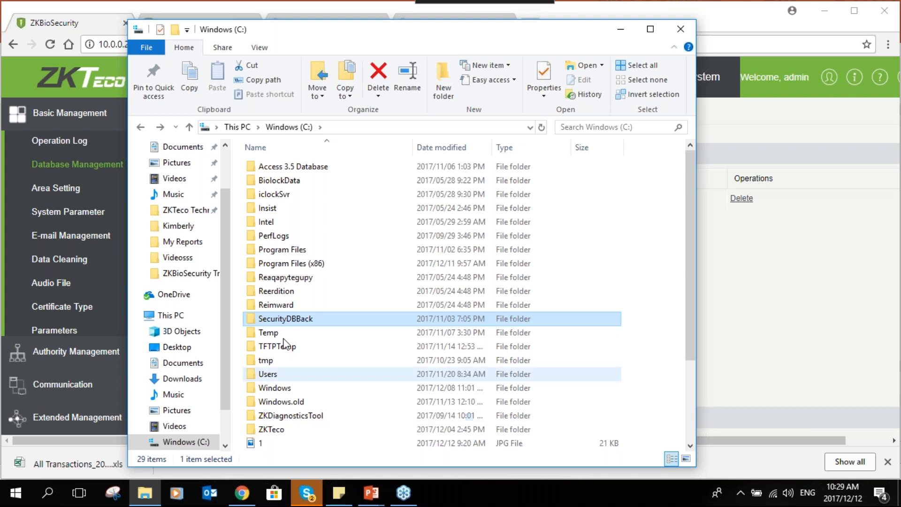
pyautogui.click(680, 31)
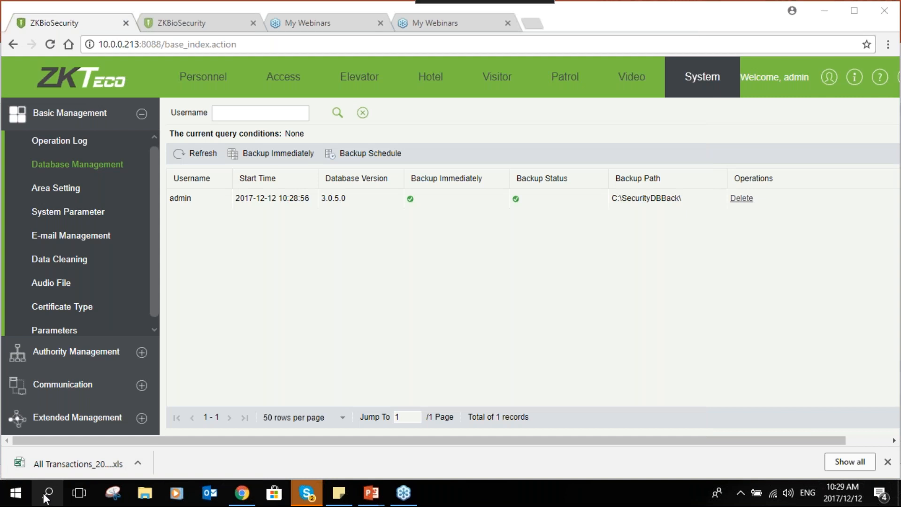
# - Search Windows for "service" and try to launch the Services Controller desktop app
pyautogui.click(47, 492)
pyautogui.write('s')
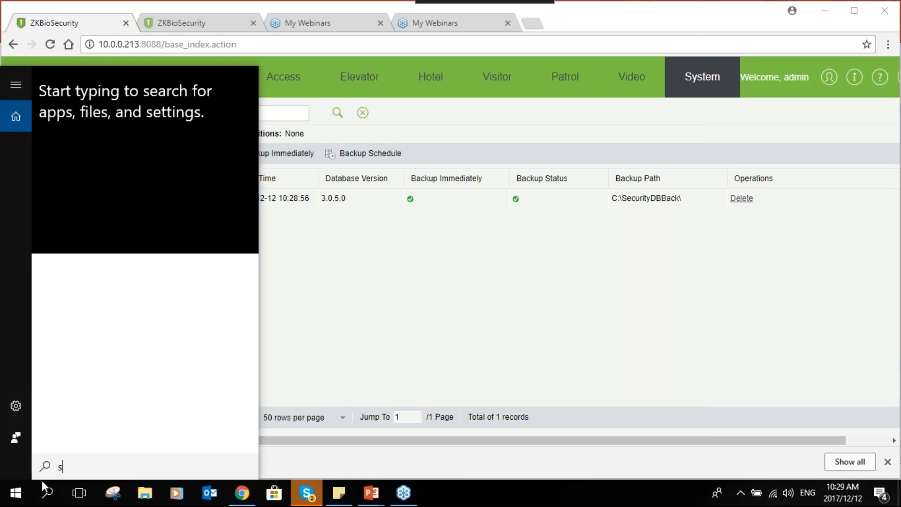
pyautogui.write('ervice')
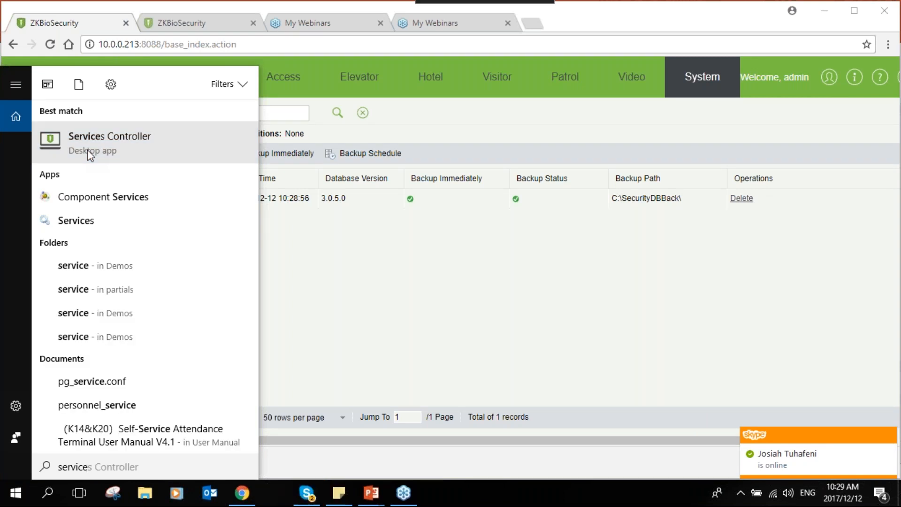
pyautogui.click(88, 150)
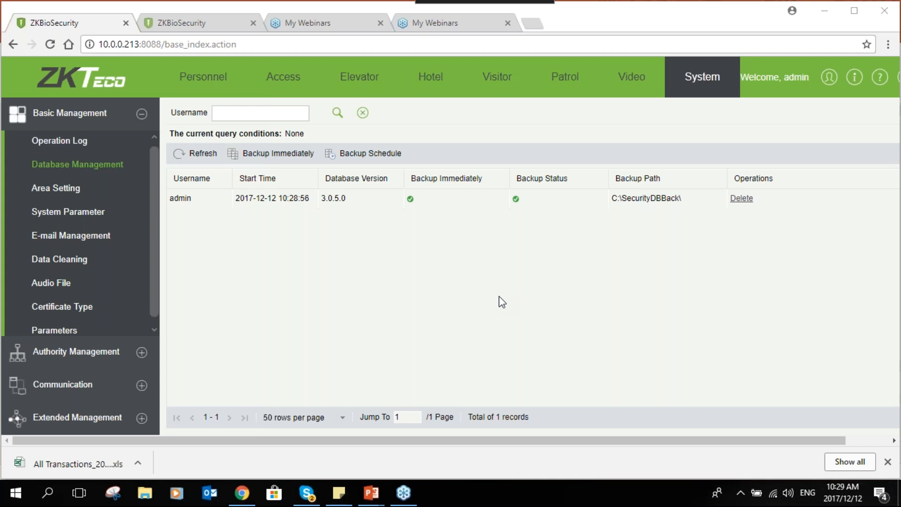
# - Check the hidden system tray icons several times for the Services Controller
pyautogui.click(741, 492)
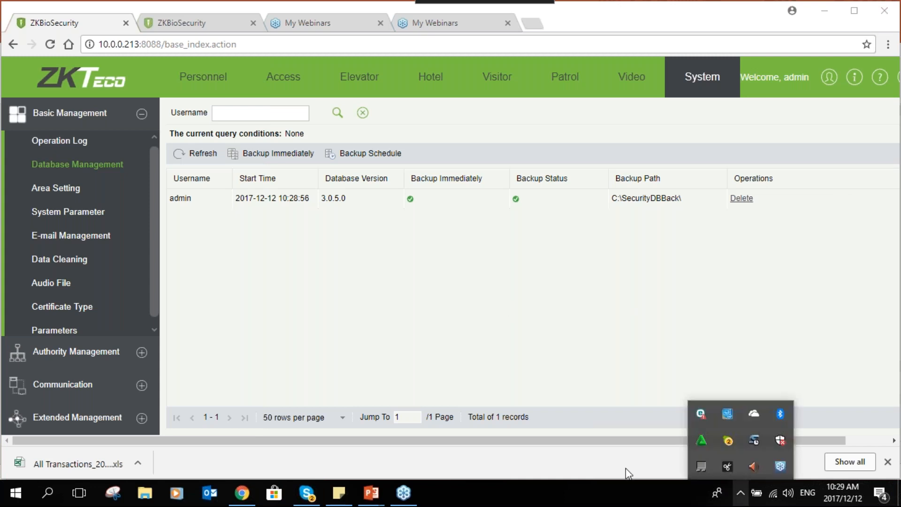
pyautogui.click(626, 468)
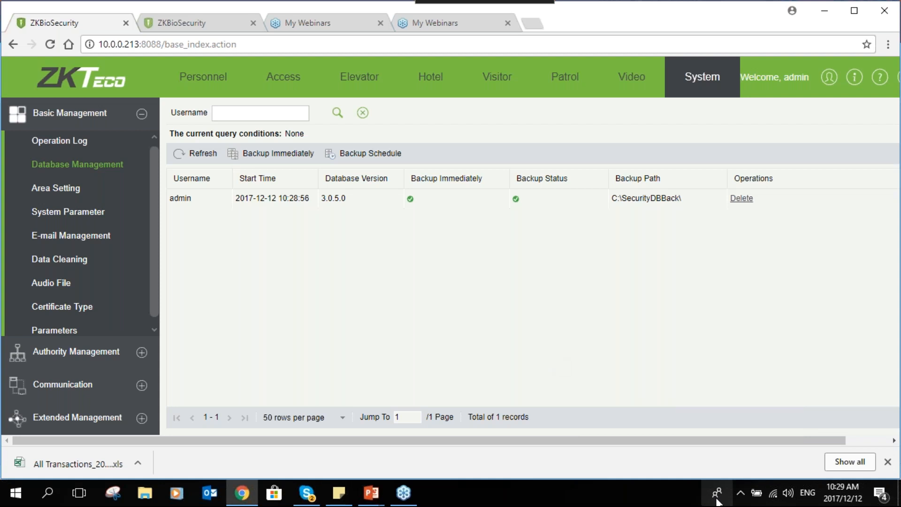
pyautogui.click(741, 493)
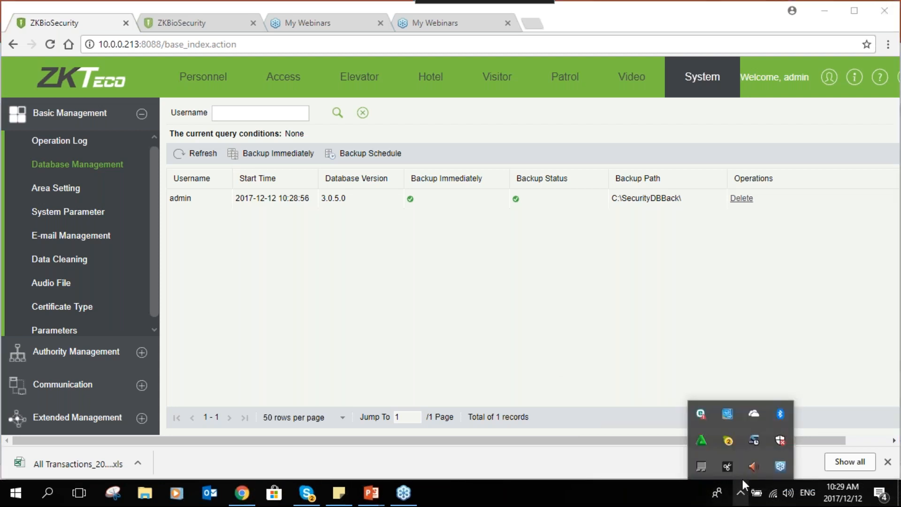
pyautogui.click(671, 344)
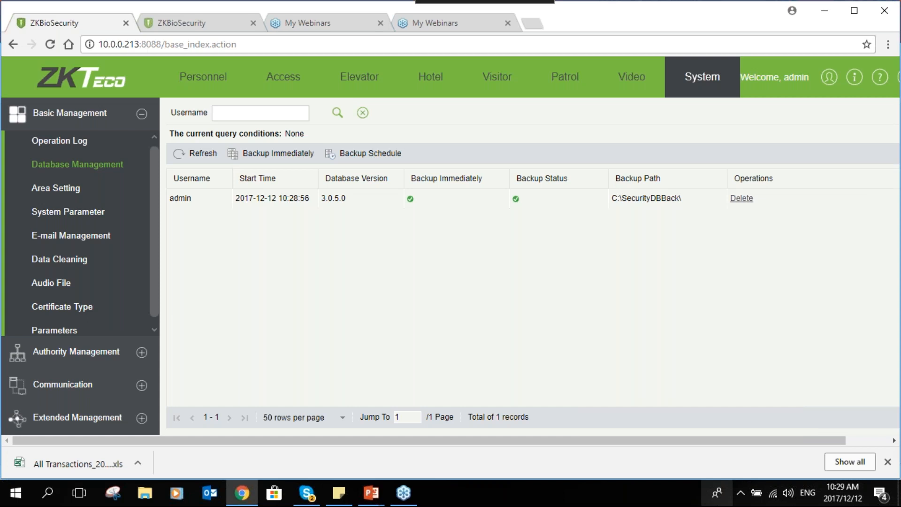
pyautogui.click(739, 495)
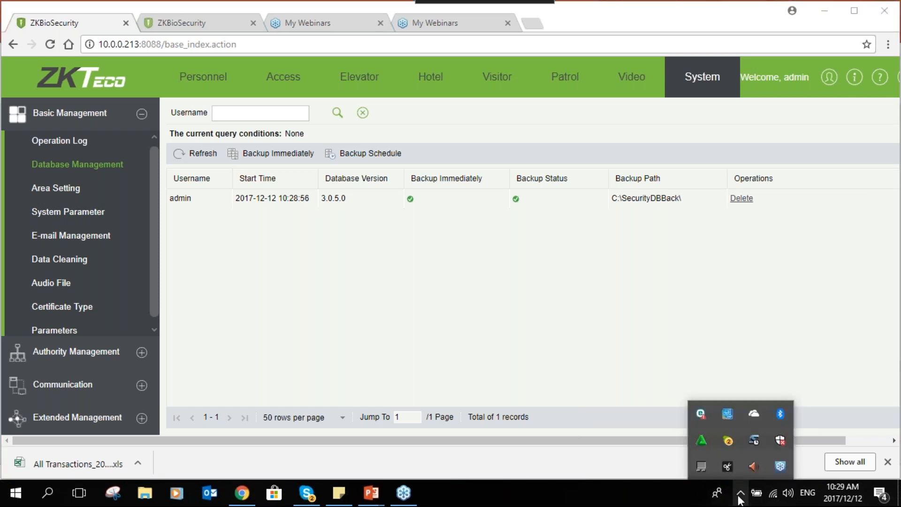
pyautogui.click(656, 306)
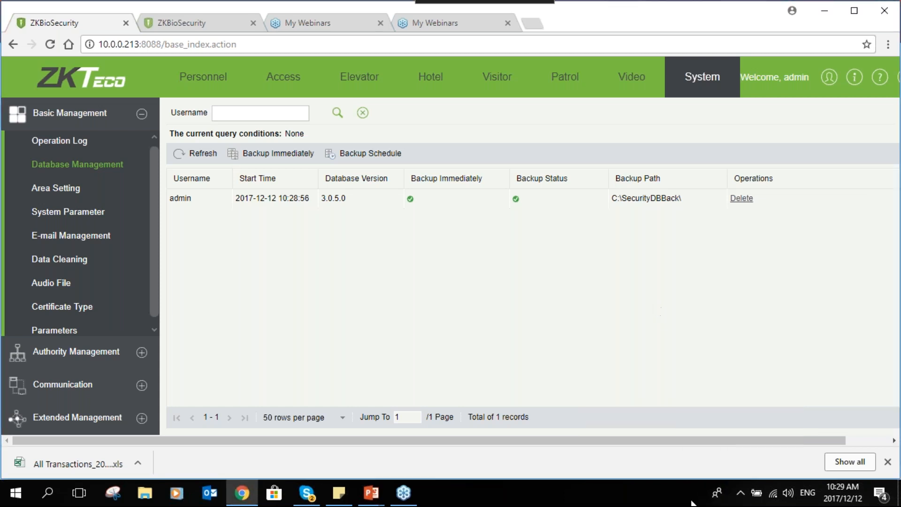
pyautogui.click(740, 495)
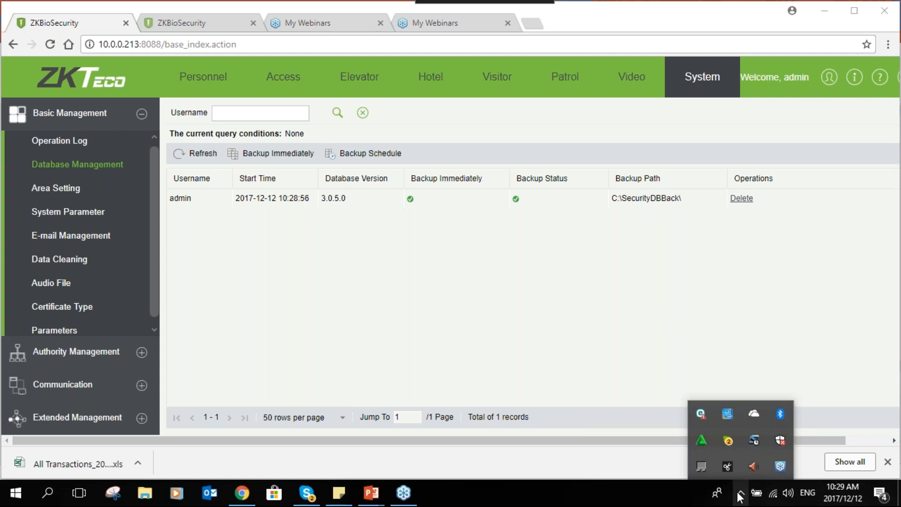
pyautogui.click(574, 344)
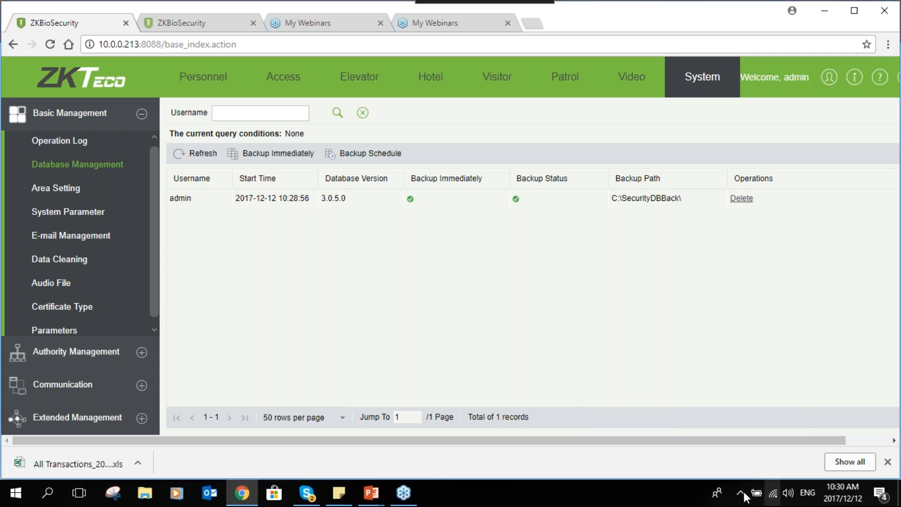
pyautogui.click(740, 494)
pyautogui.click(583, 358)
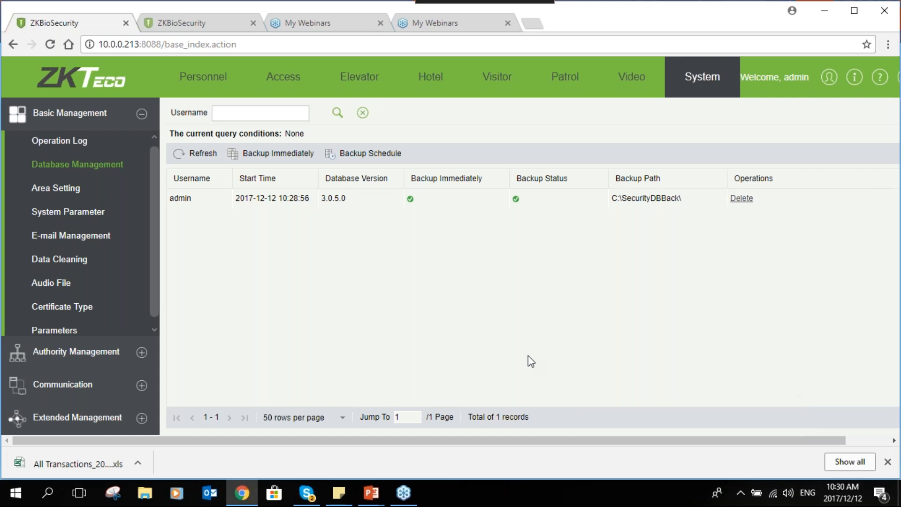
# - Search Windows for "services" and run Services Controller as administrator
pyautogui.click(47, 491)
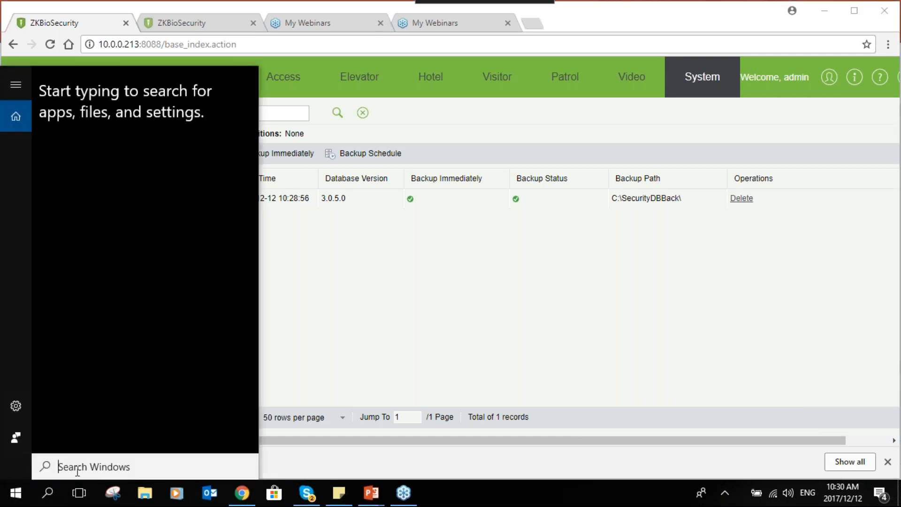
pyautogui.write('seer')
pyautogui.press('BackSpace')
pyautogui.press('BackSpace')
pyautogui.write('r')
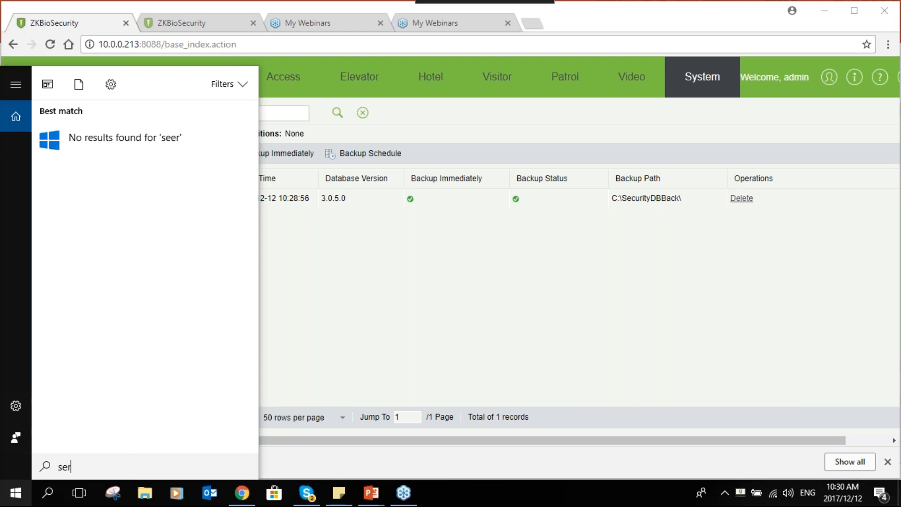
pyautogui.write('vices')
pyautogui.rightClick(79, 197)
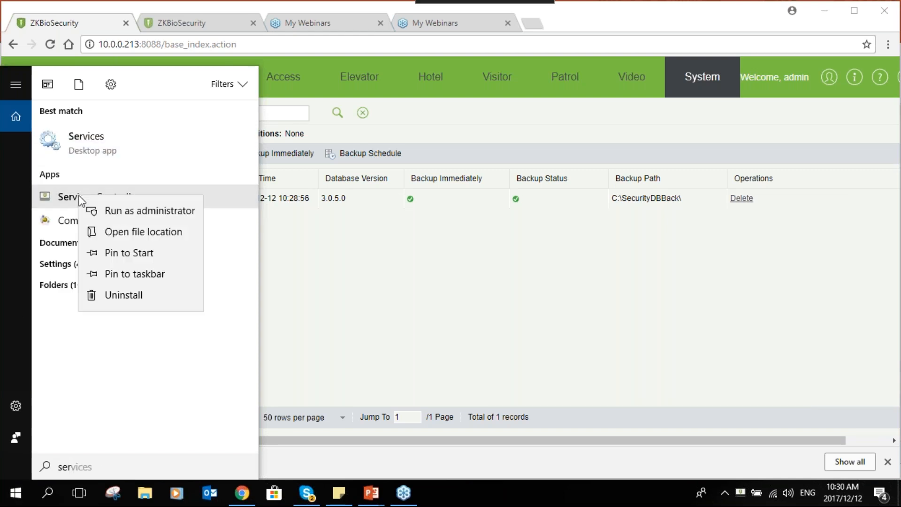
pyautogui.click(112, 212)
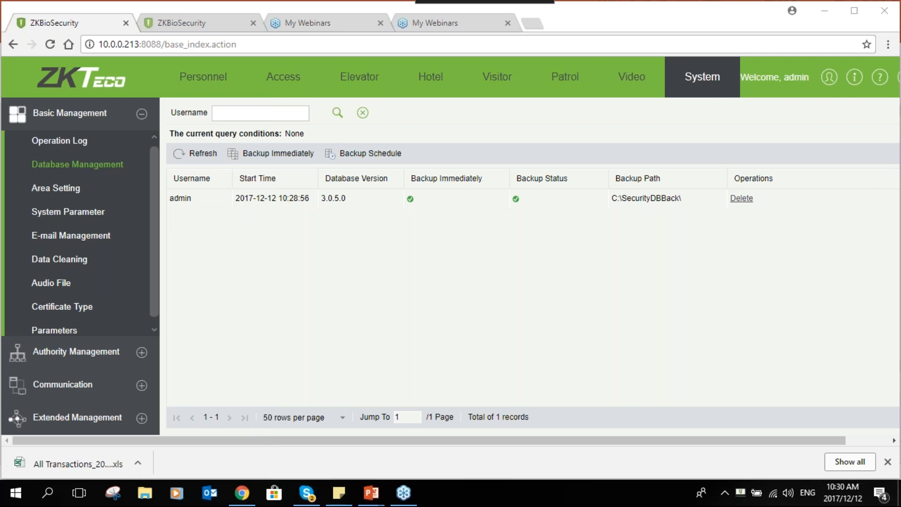
# - Open Restore Database from the Services Controller and browse for a backup file
pyautogui.rightClick(741, 492)
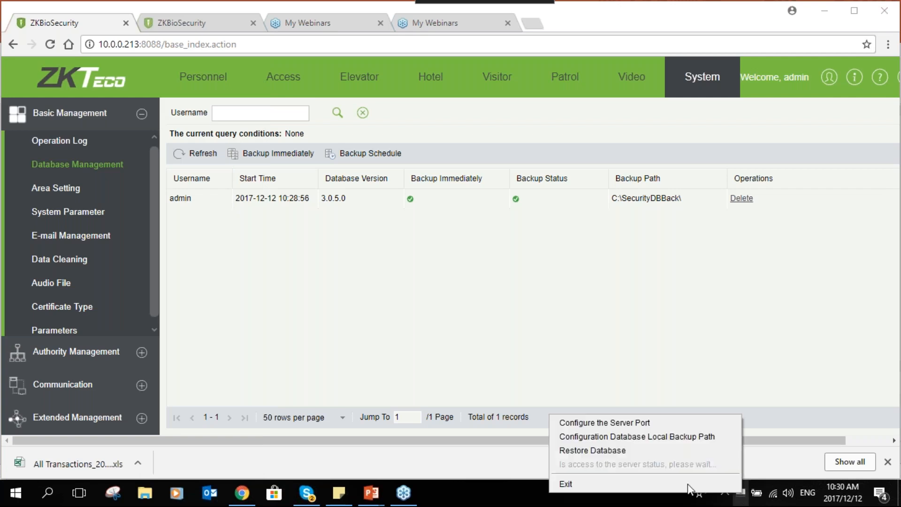
pyautogui.click(622, 452)
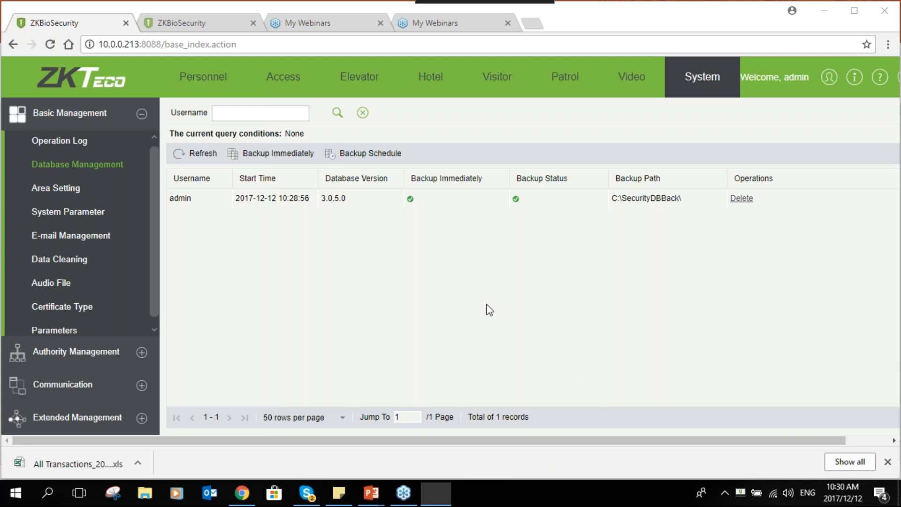
pyautogui.click(540, 218)
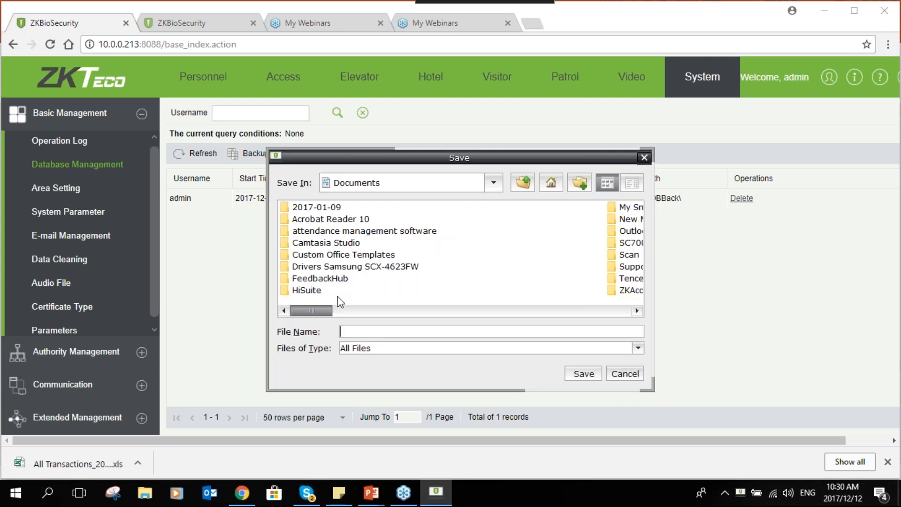
# - Choose db_20171027081759.psql from C:\SecurityDBBack as the file to restore and close the Restore Database window without restoring
pyautogui.click(522, 181)
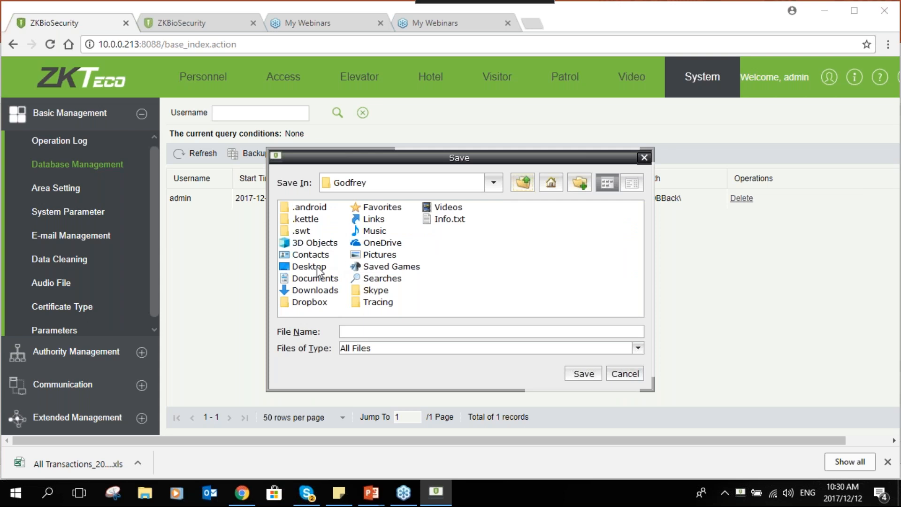
pyautogui.click(521, 192)
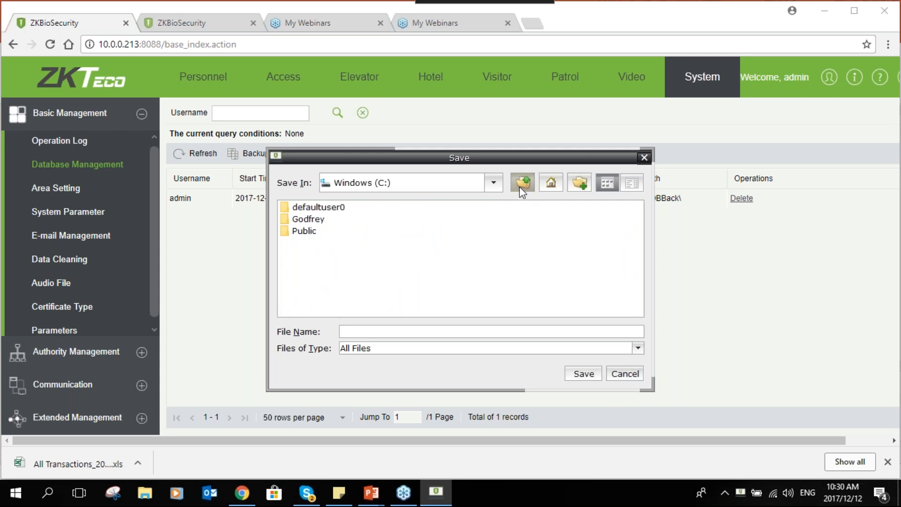
pyautogui.click(521, 188)
pyautogui.doubleClick(407, 238)
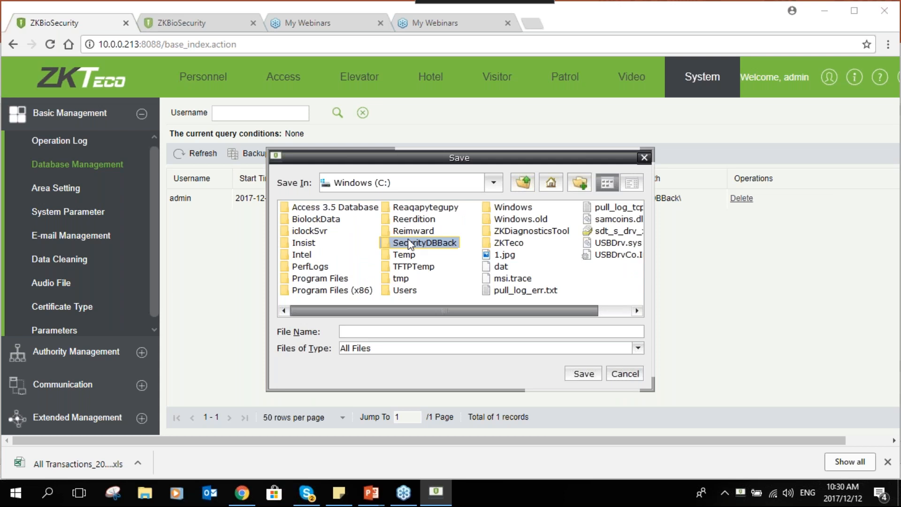
pyautogui.scroll(-2, 486, 282)
pyautogui.click(485, 278)
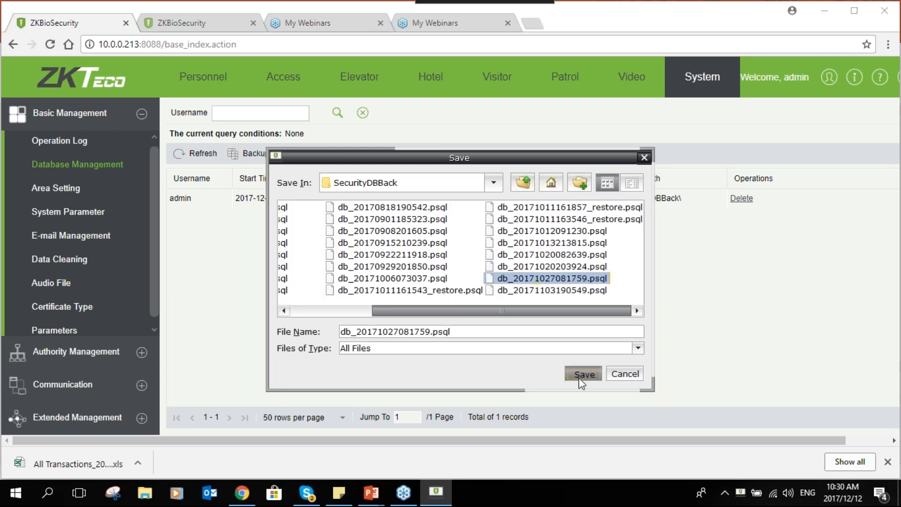
pyautogui.click(583, 373)
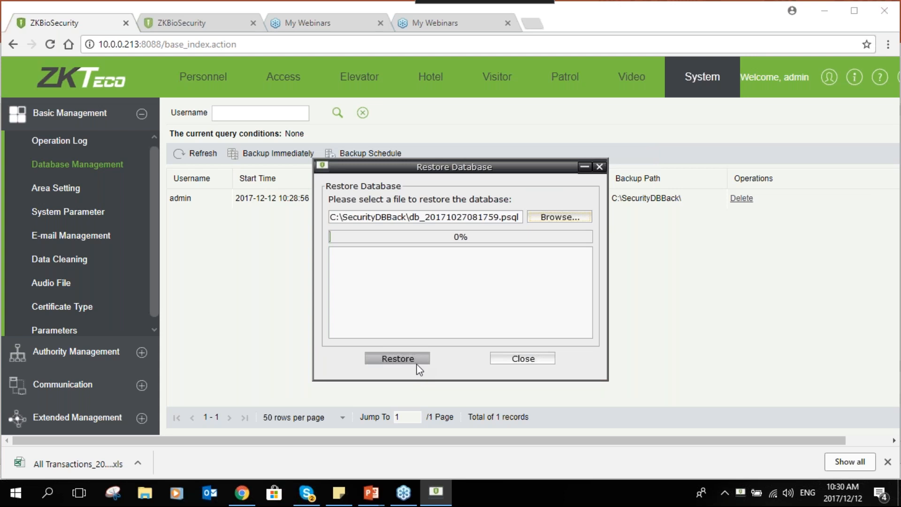
pyautogui.click(543, 364)
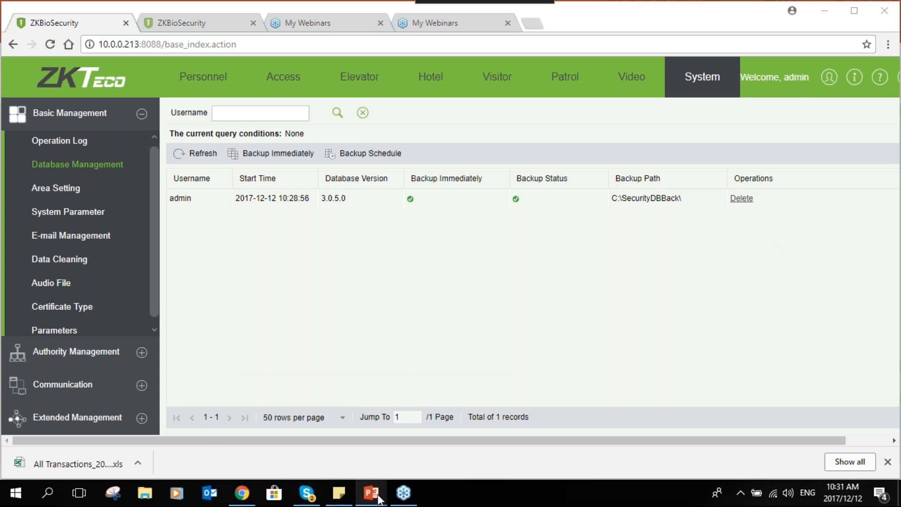
# - Switch to the Biosecurity Training Slides in PowerPoint and show slide 22 announcing the next training
pyautogui.moveTo(378, 499)
pyautogui.click(298, 437)
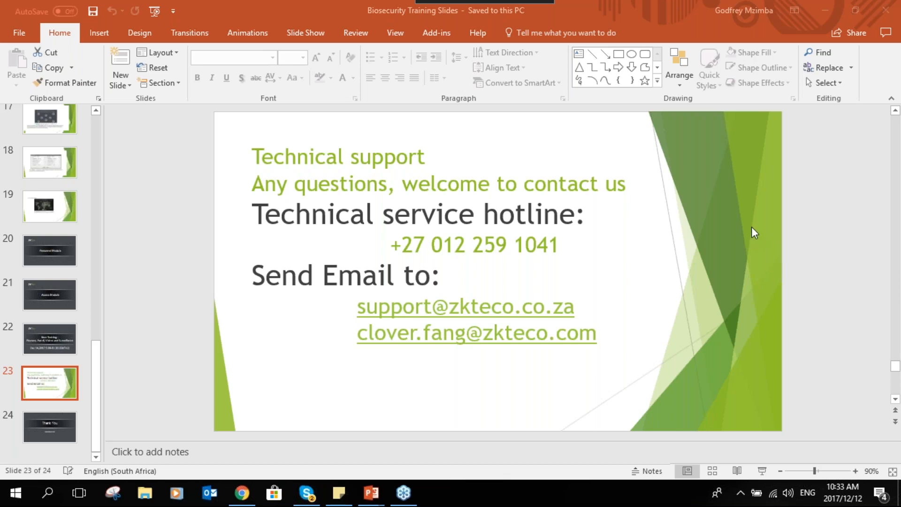
pyautogui.click(61, 339)
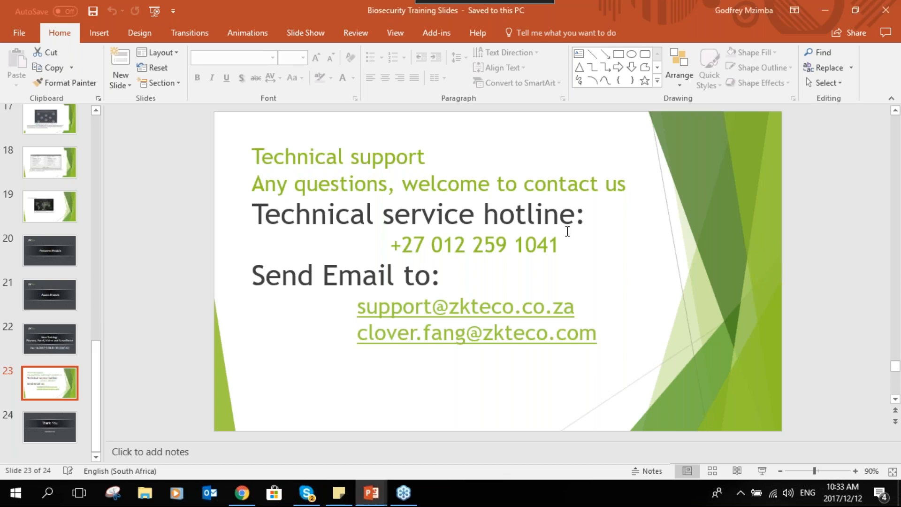
pyautogui.click(73, 337)
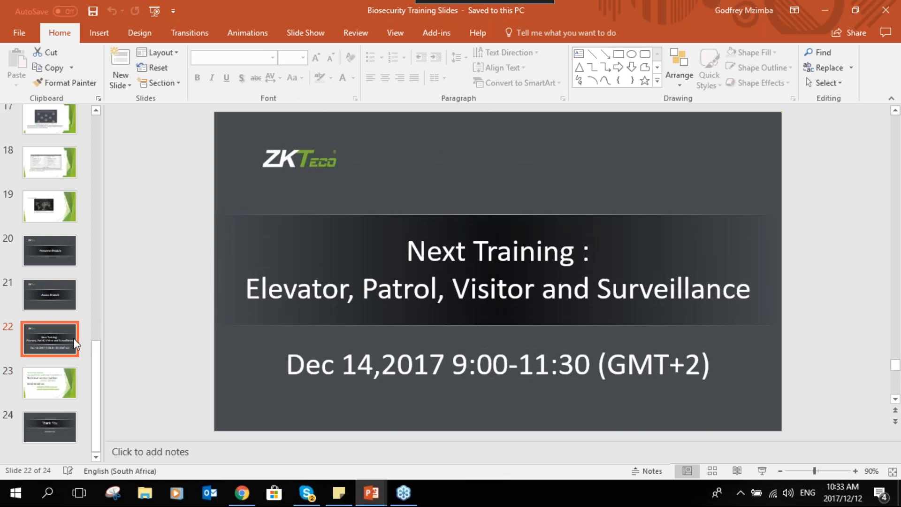